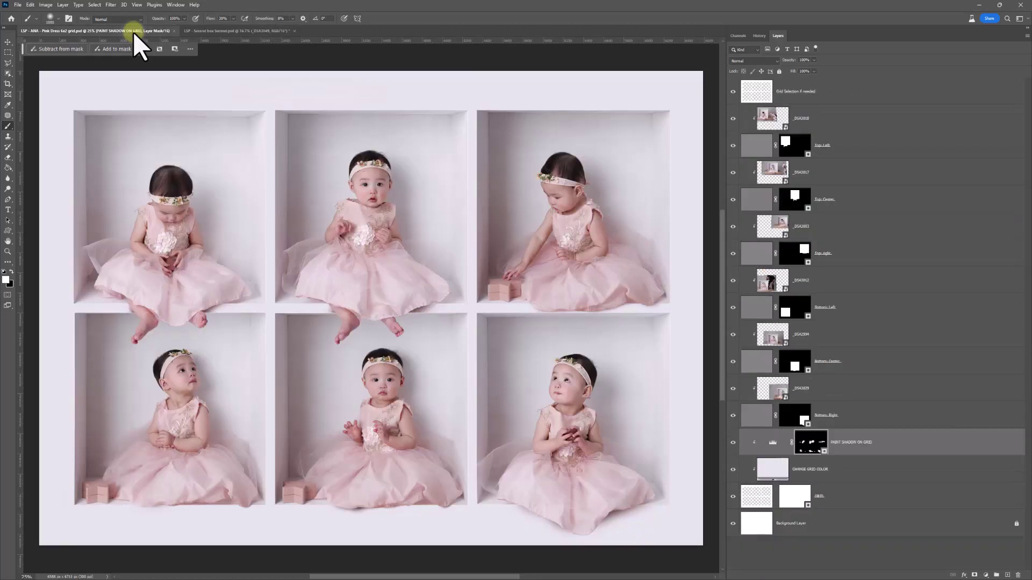
# View the Second box composite, and in File Explorer extract LSP - Box Grid Templates Photoshop.zip to the suggested folder
pyautogui.click(253, 30)
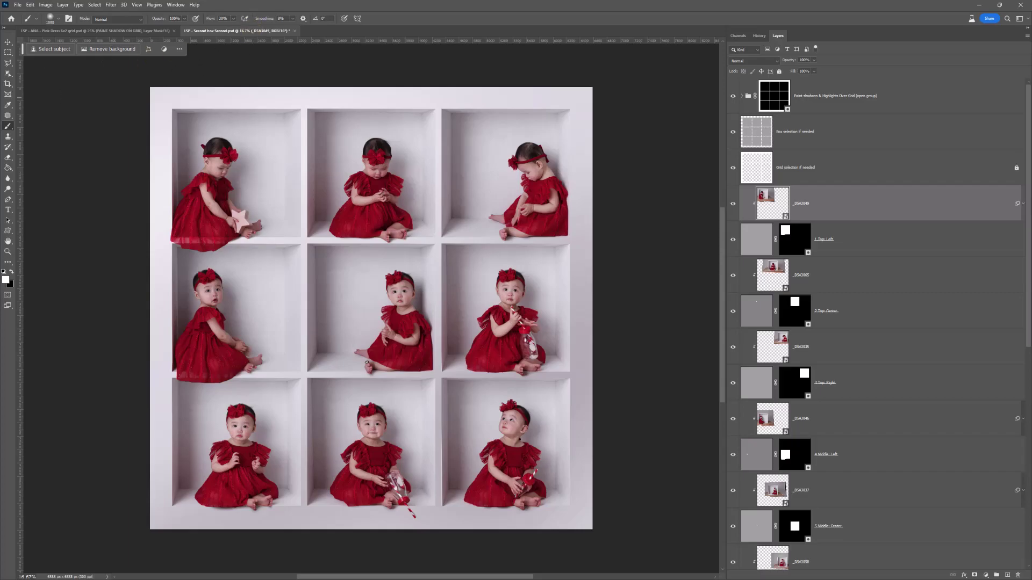
pyautogui.moveTo(0, 290); pyautogui.dragTo(370, 51)
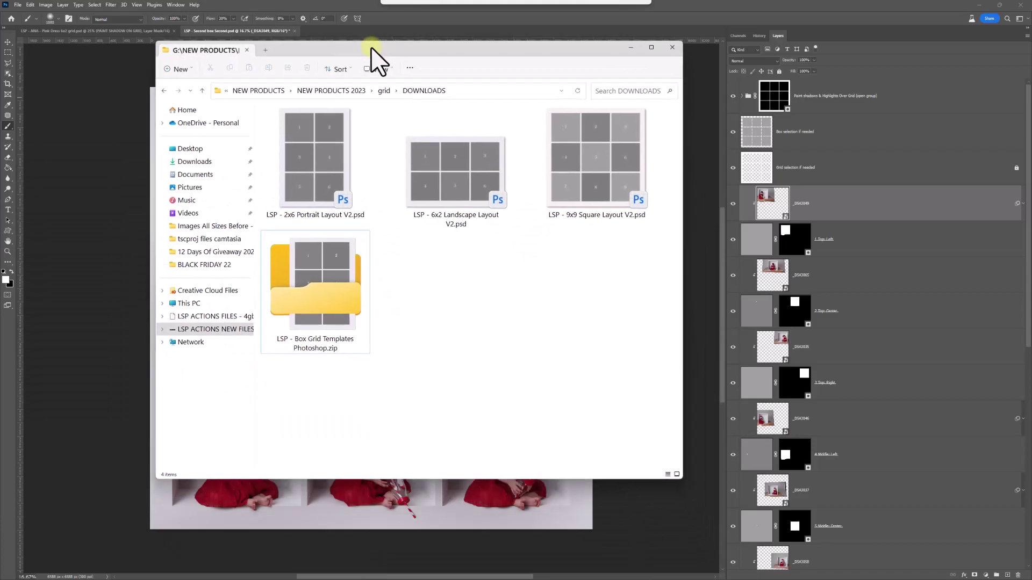
pyautogui.rightClick(334, 314)
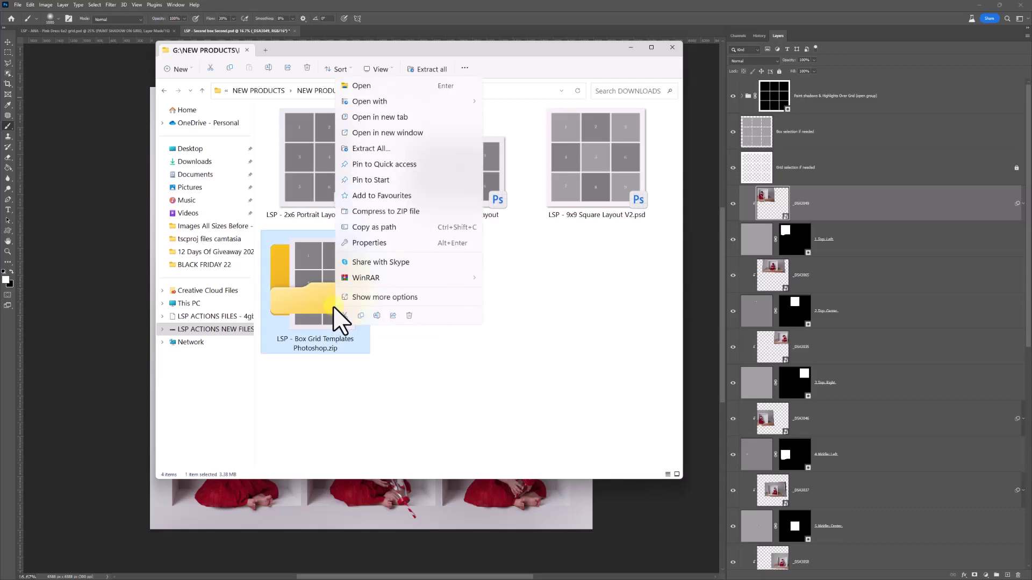
pyautogui.click(403, 153)
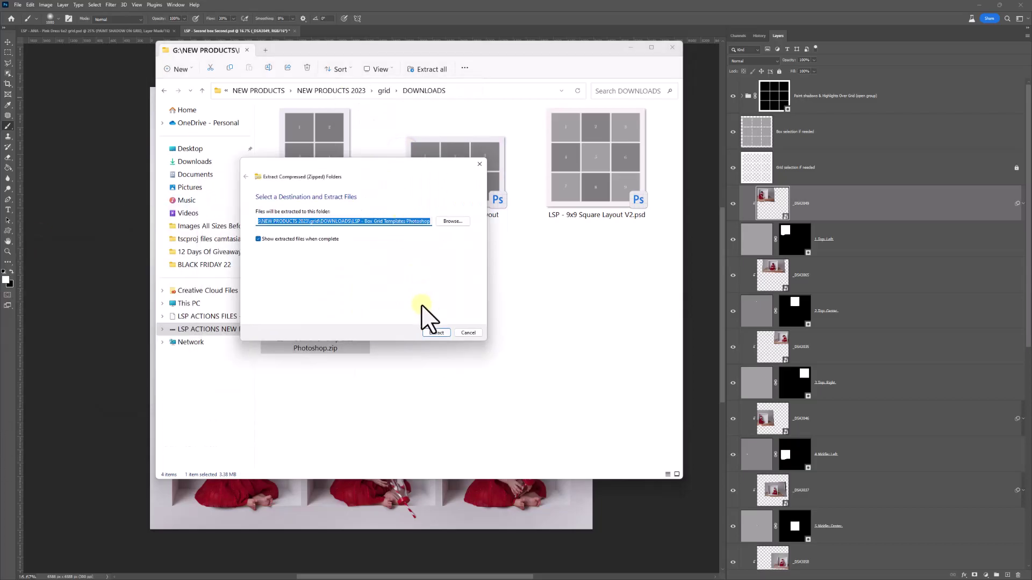
pyautogui.click(435, 332)
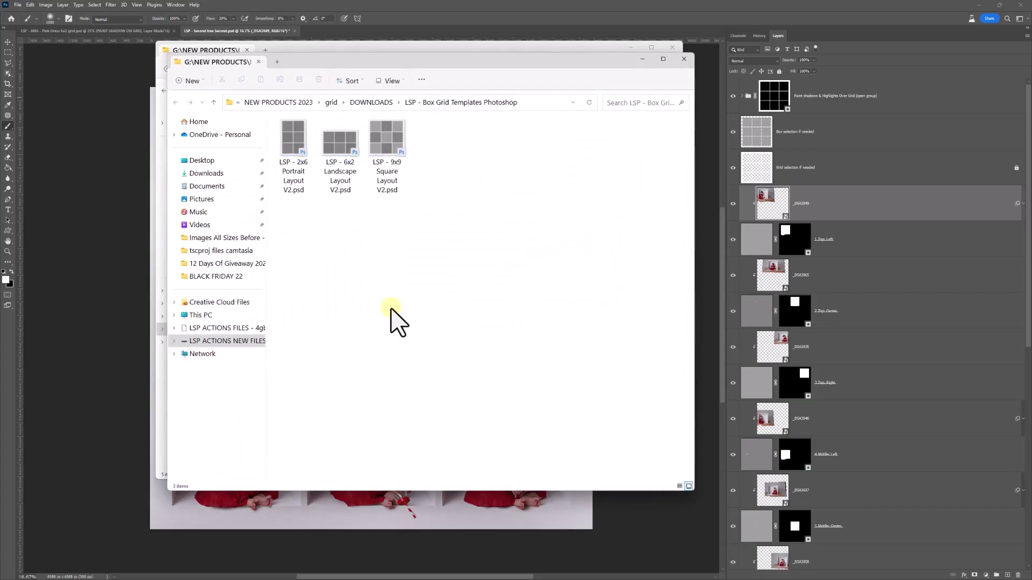
# Select the extracted 2x6 Portrait, 6x2 Landscape and 9x9 Square layout PSD files and open all three in Photoshop
pyautogui.moveTo(477, 198); pyautogui.dragTo(282, 183)
pyautogui.click(348, 260)
pyautogui.click(337, 161)
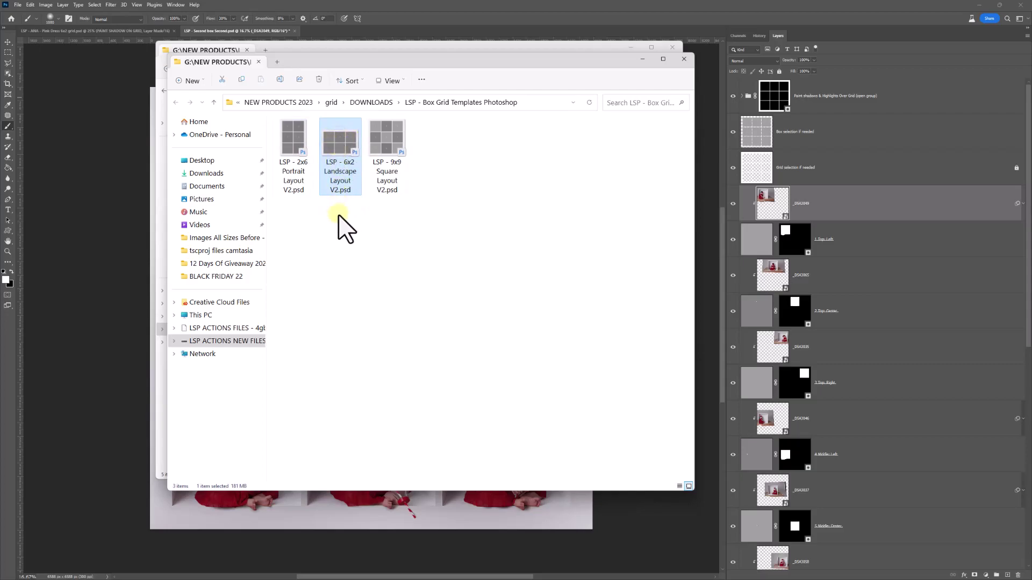
pyautogui.moveTo(434, 158); pyautogui.dragTo(310, 164)
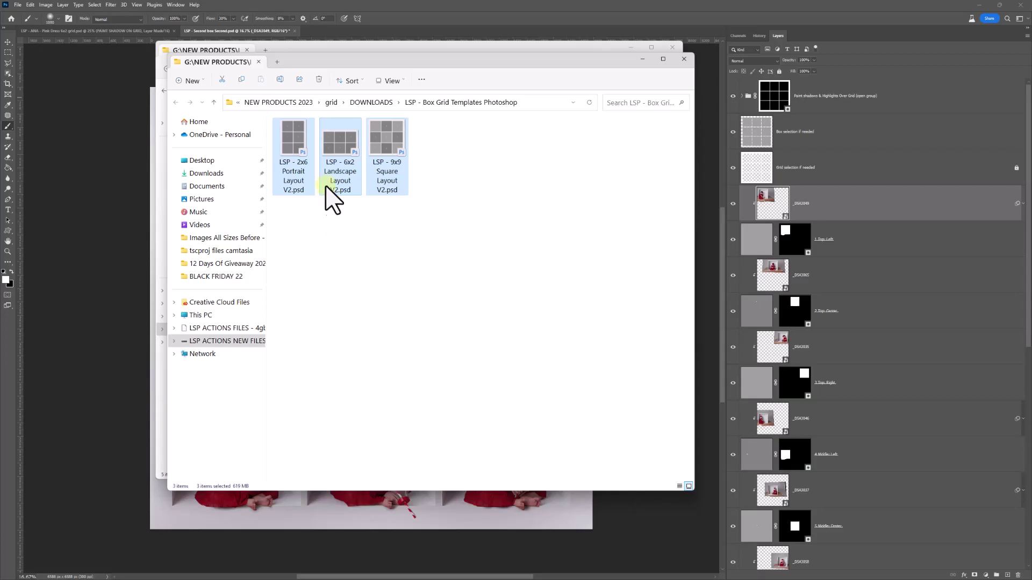
pyautogui.moveTo(285, 131); pyautogui.dragTo(308, 143)
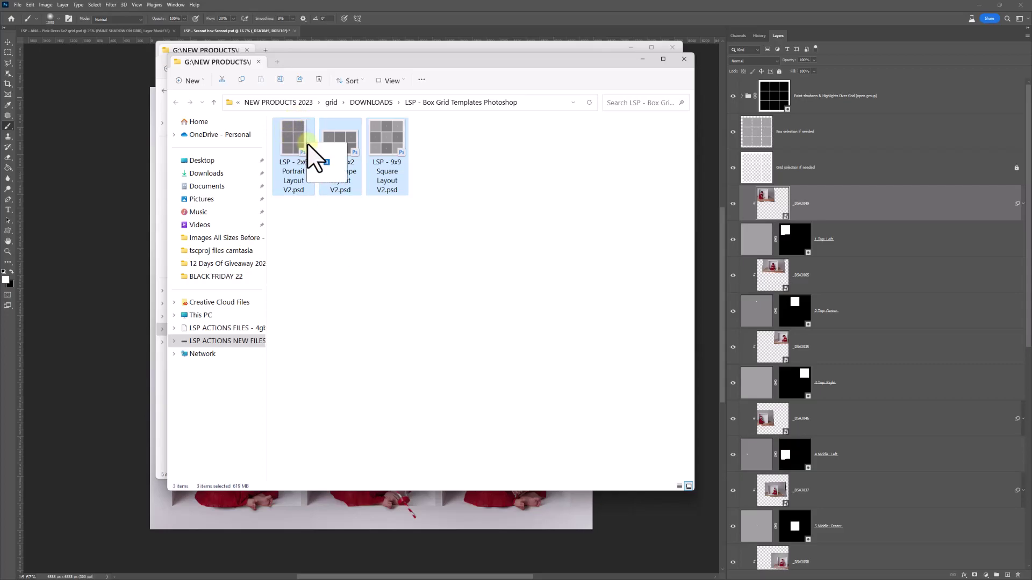
pyautogui.moveTo(307, 144); pyautogui.dragTo(985, 89)
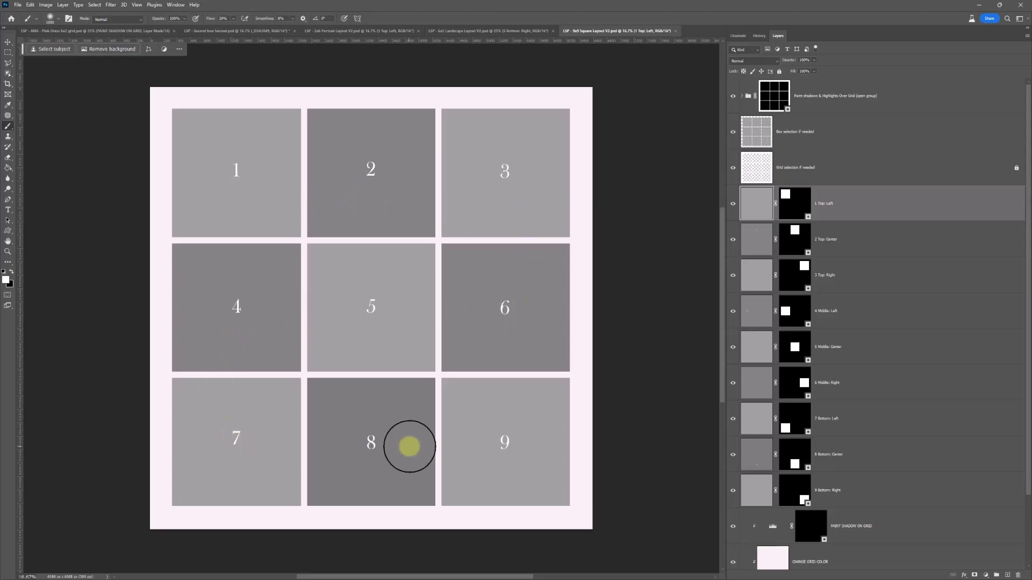
# Look through the 9x9 Square layout's layer stack and check that the Layers display is enabled
pyautogui.scroll(-2, 825, 479)
pyautogui.scroll(2, 829, 485)
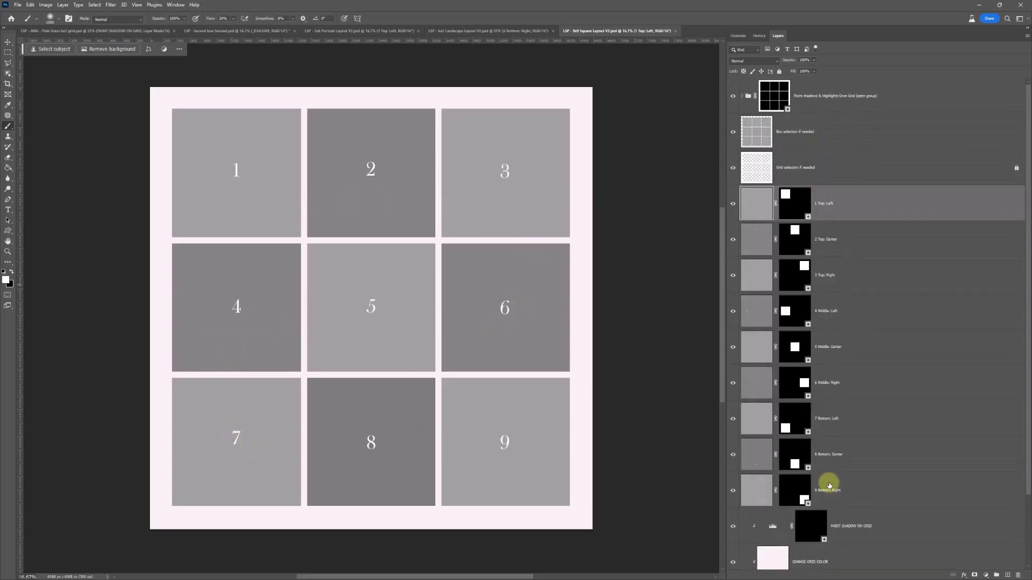
pyautogui.click(167, 4)
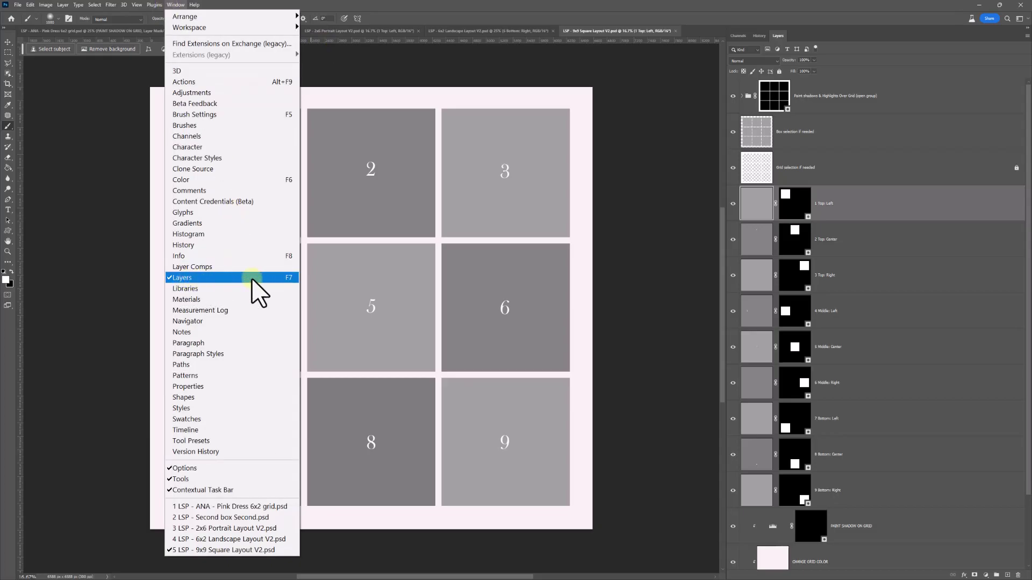
pyautogui.click(182, 3)
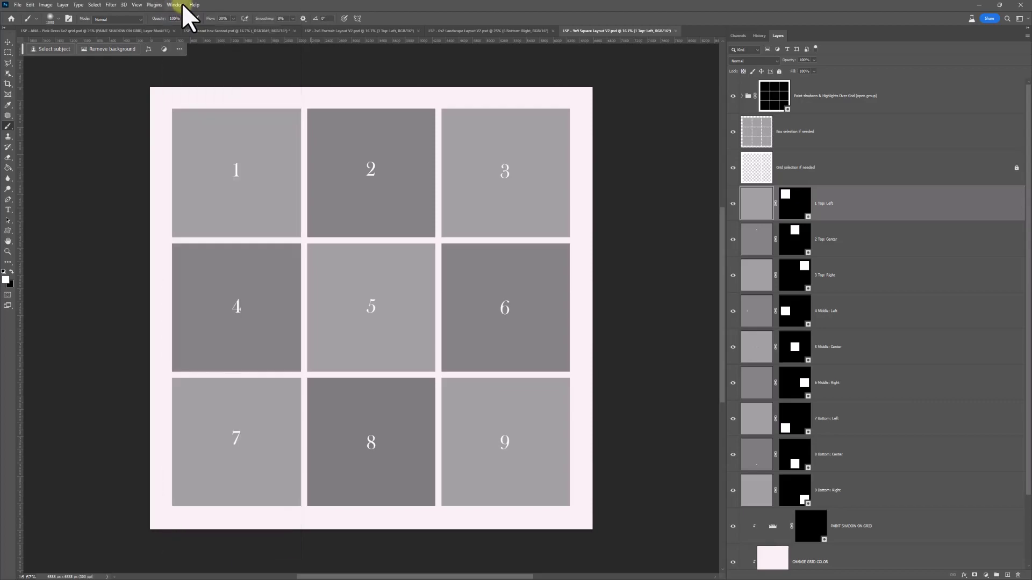
# Compare the 6x2 Landscape, 2x6 Portrait and 9x9 Square layouts with their layer stacks
pyautogui.click(461, 30)
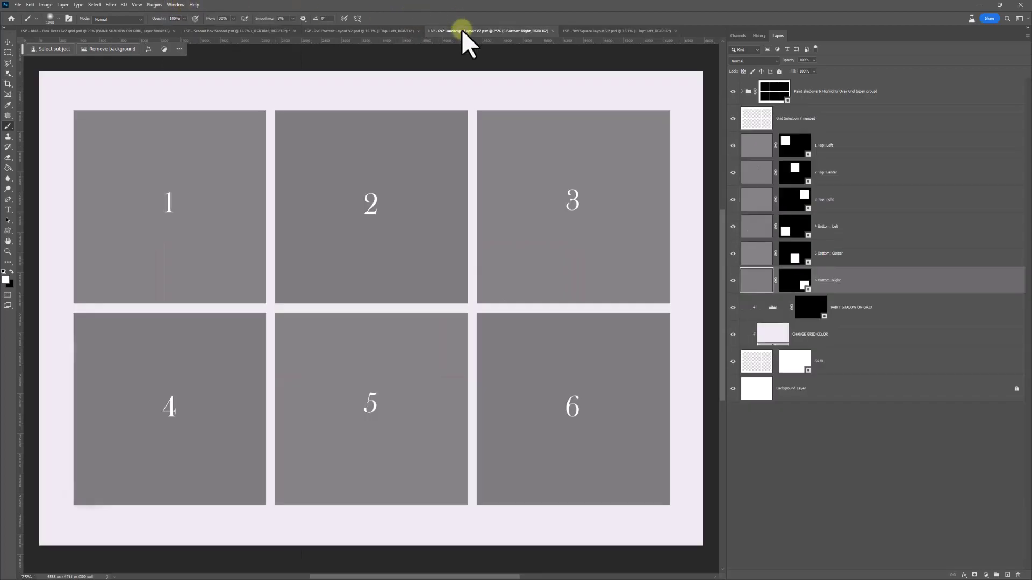
pyautogui.click(359, 30)
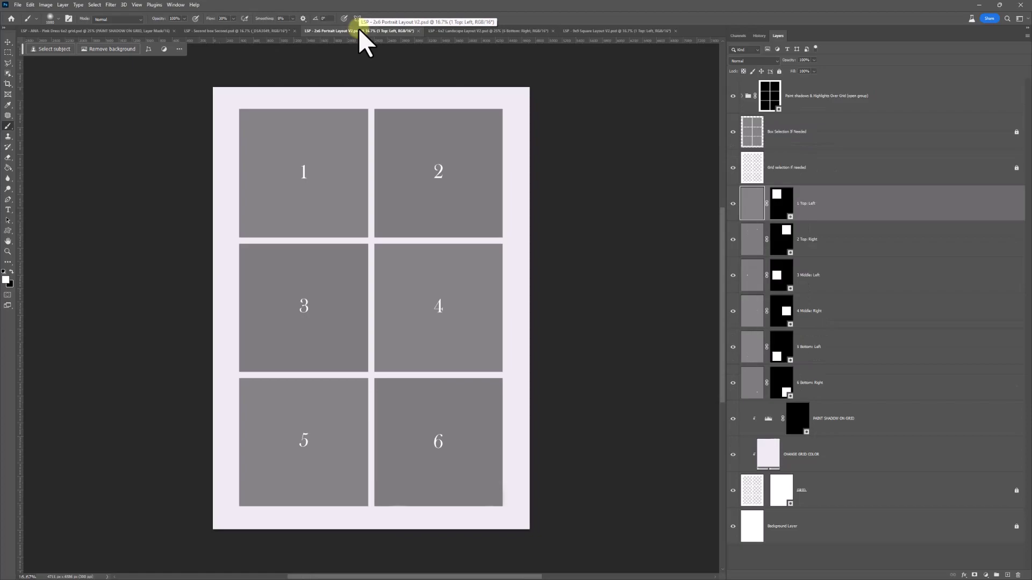
pyautogui.click(449, 31)
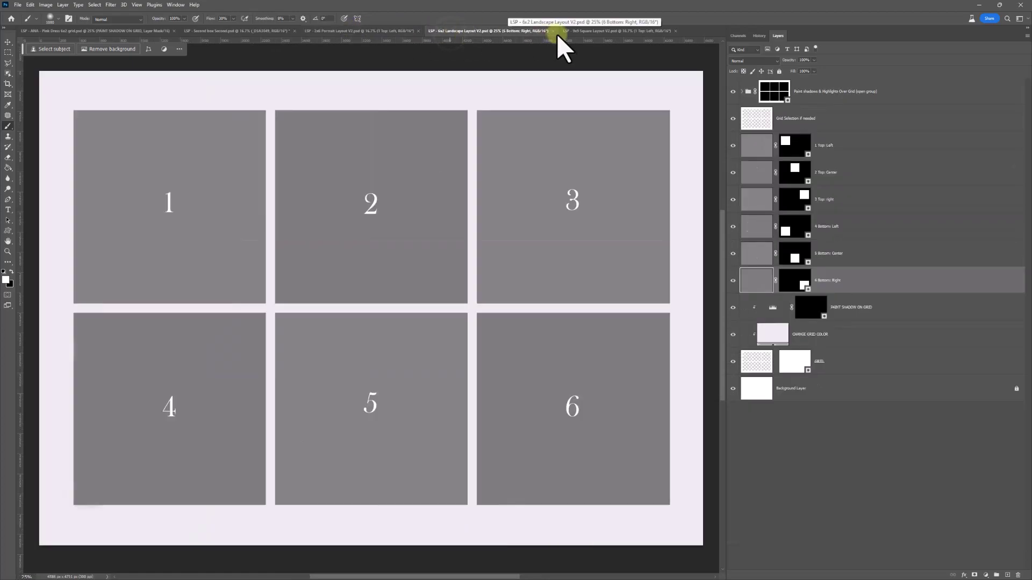
pyautogui.click(582, 32)
# Switch to the 6x2 Landscape layout and select its Background Layer, followed by its GRID layer
pyautogui.click(475, 31)
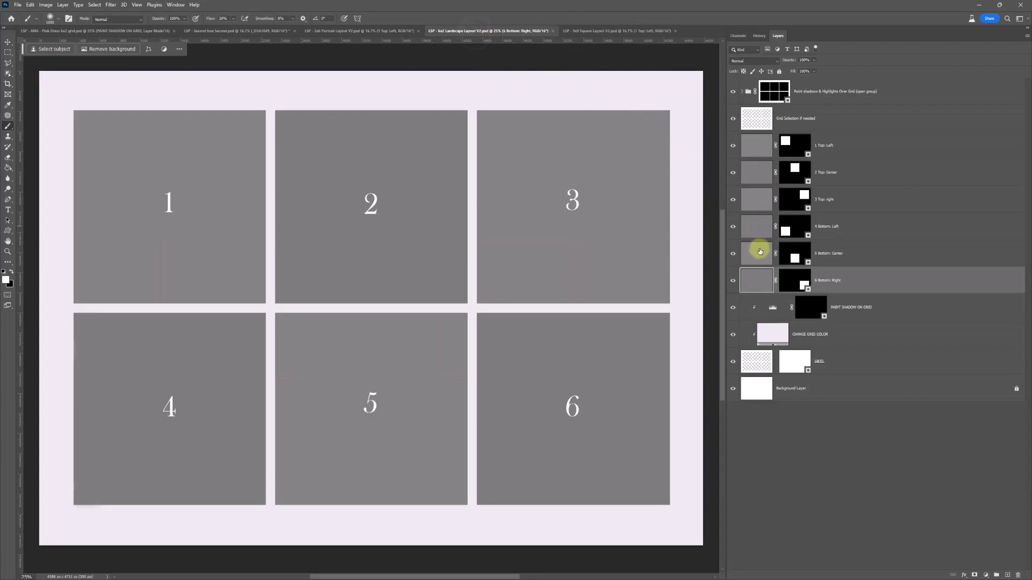
pyautogui.click(793, 392)
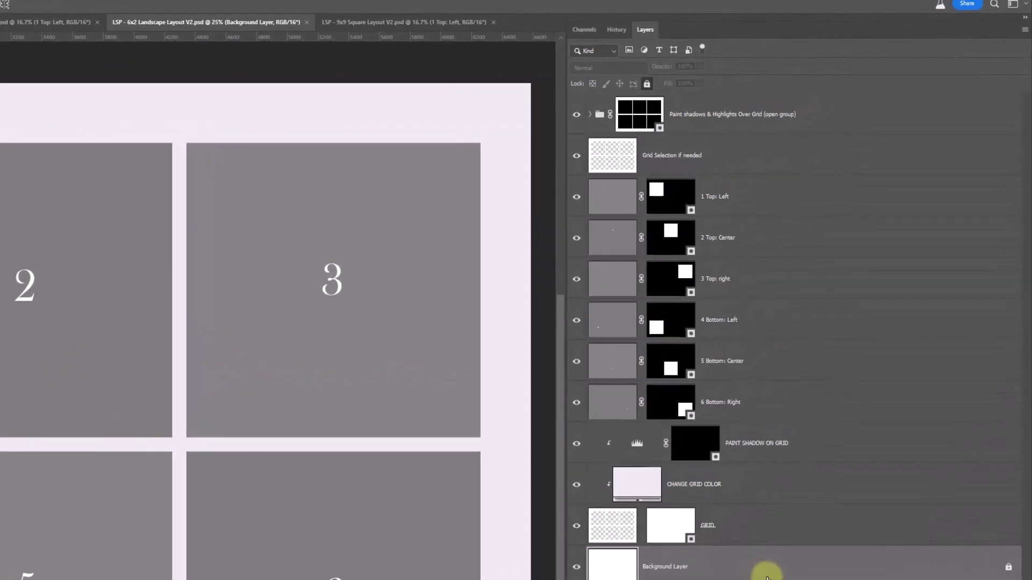
pyautogui.click(762, 527)
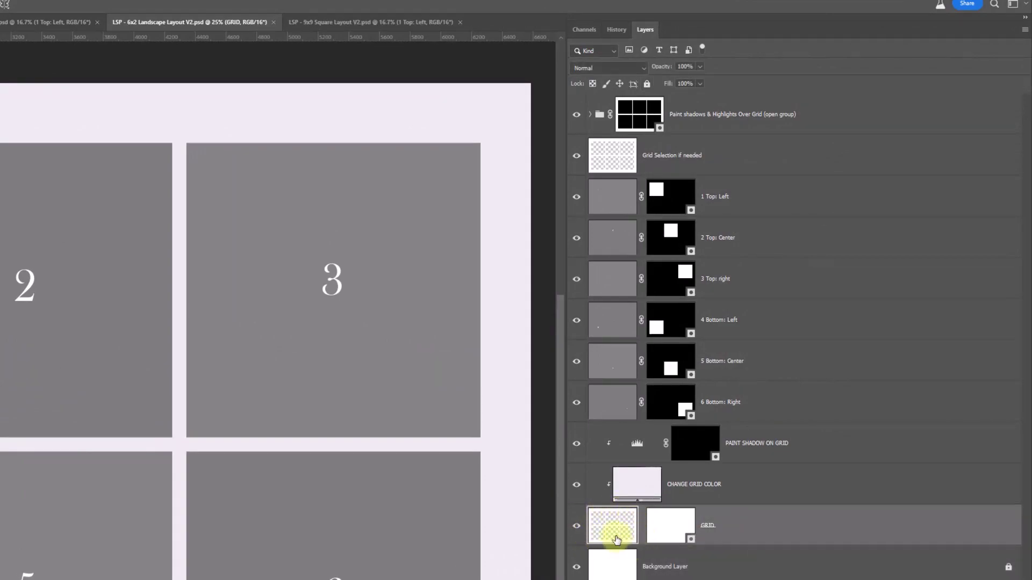
# Turn off the layer thumbnails in the layer list's display options
pyautogui.click(1025, 30)
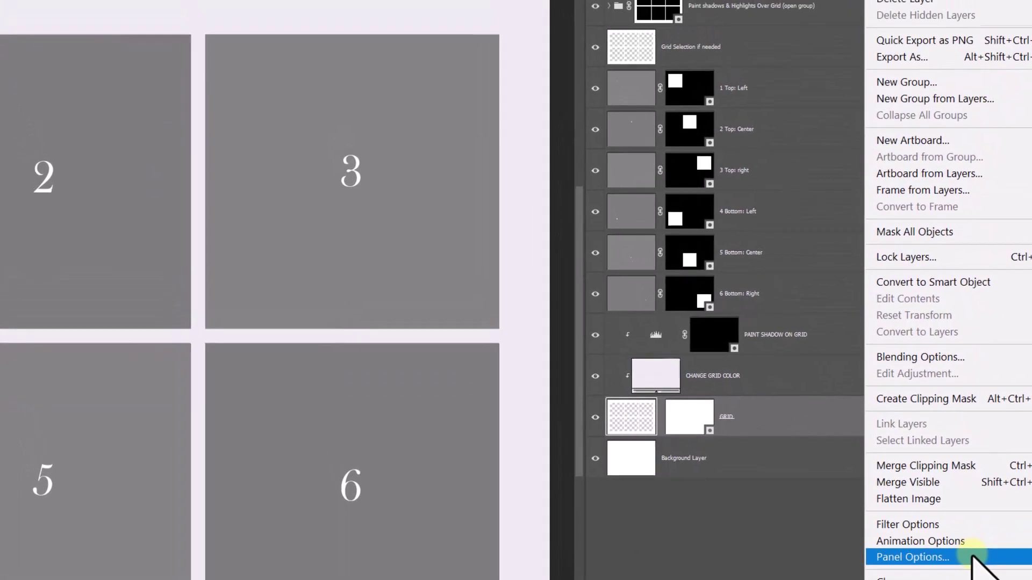
pyautogui.click(913, 493)
pyautogui.click(198, 110)
pyautogui.click(196, 103)
pyautogui.click(349, 90)
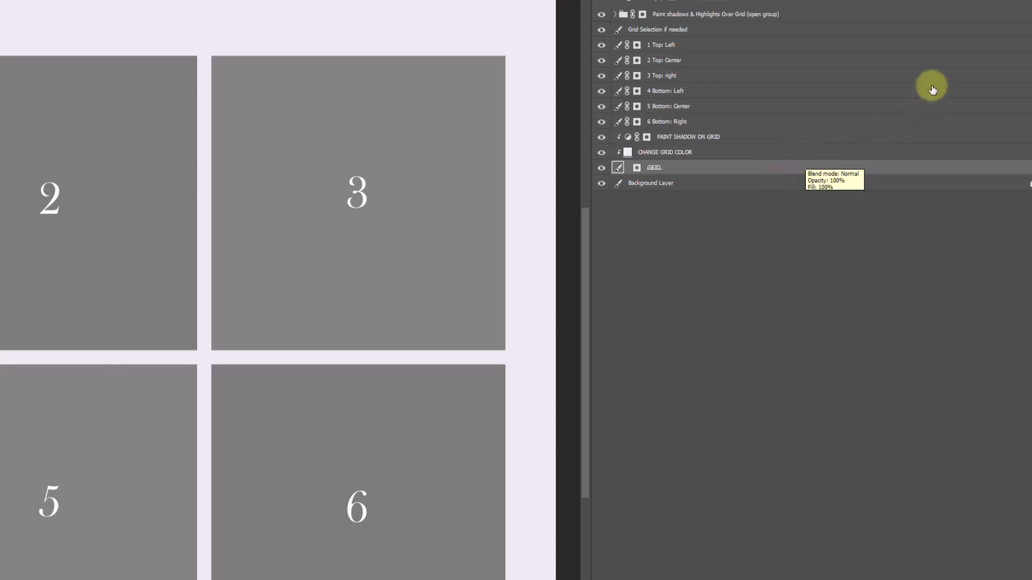
# Set the layer thumbnails to the large size in the layer list's display options
pyautogui.click(1024, 2)
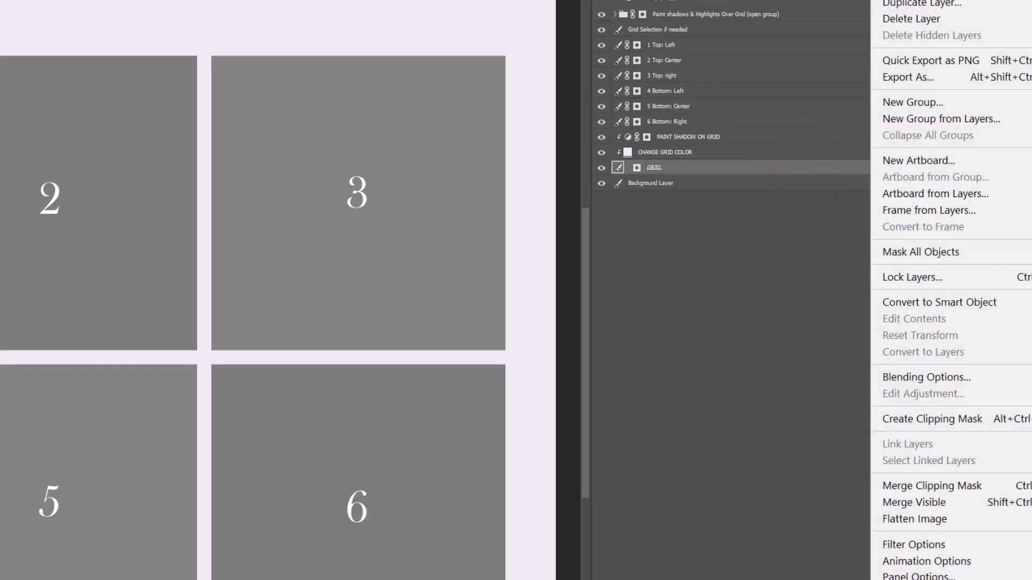
pyautogui.click(923, 575)
pyautogui.click(207, 215)
pyautogui.click(349, 90)
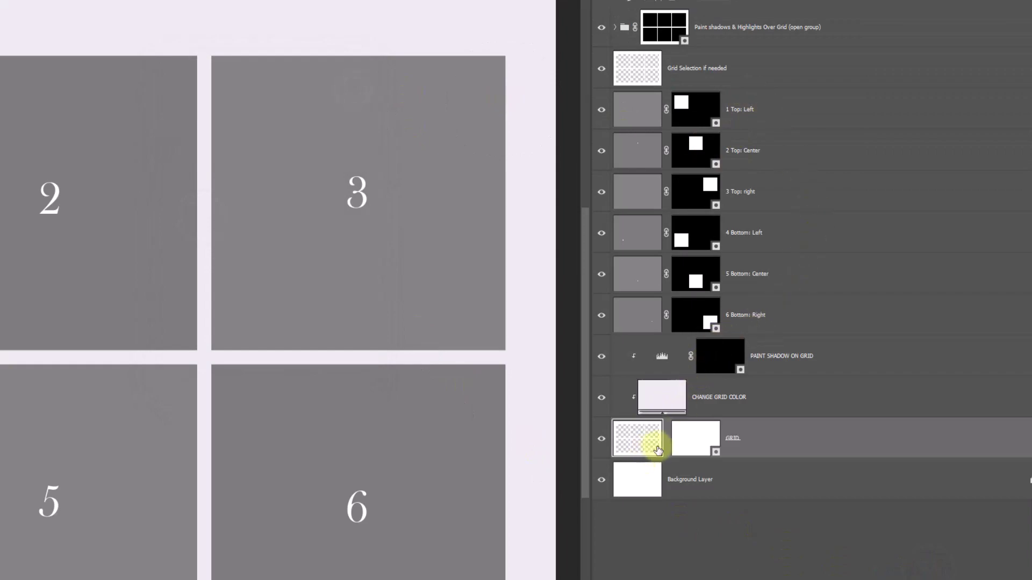
# Inspect the layer masks of GRID and PAINT SHADOW ON GRID, ending with the PAINT SHADOW ON GRID mask selected
pyautogui.click(690, 436)
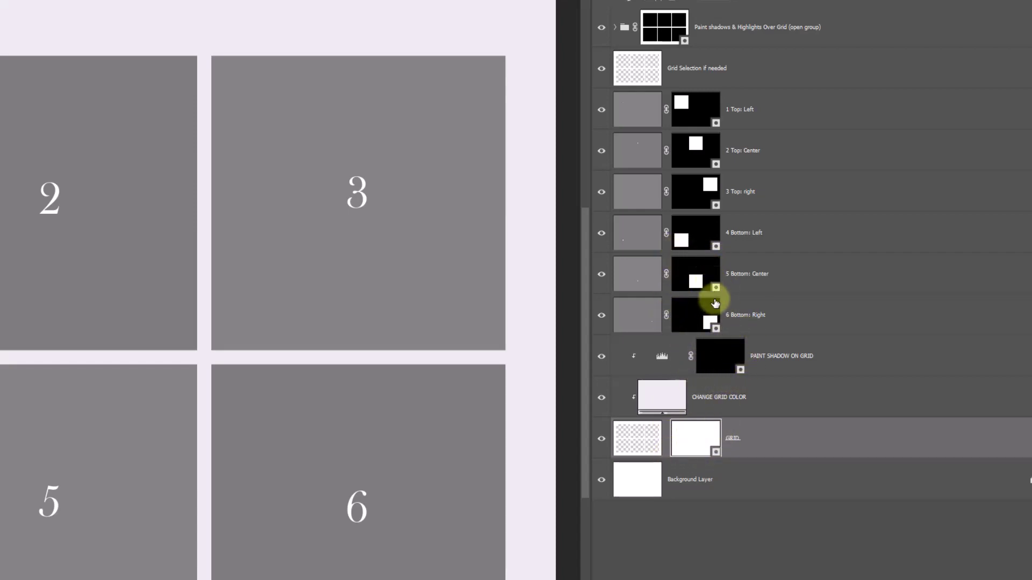
pyautogui.click(723, 368)
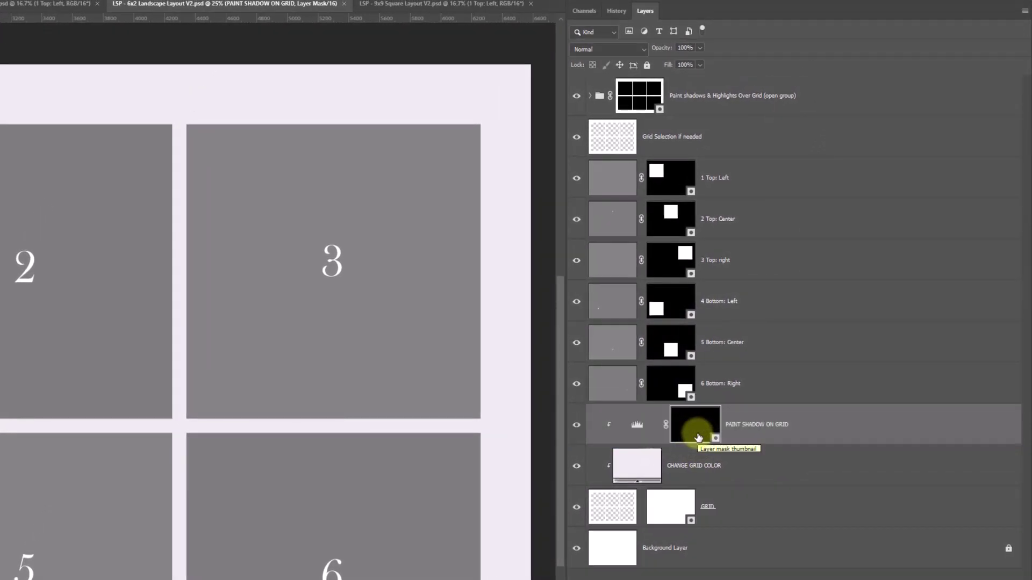
pyautogui.click(669, 513)
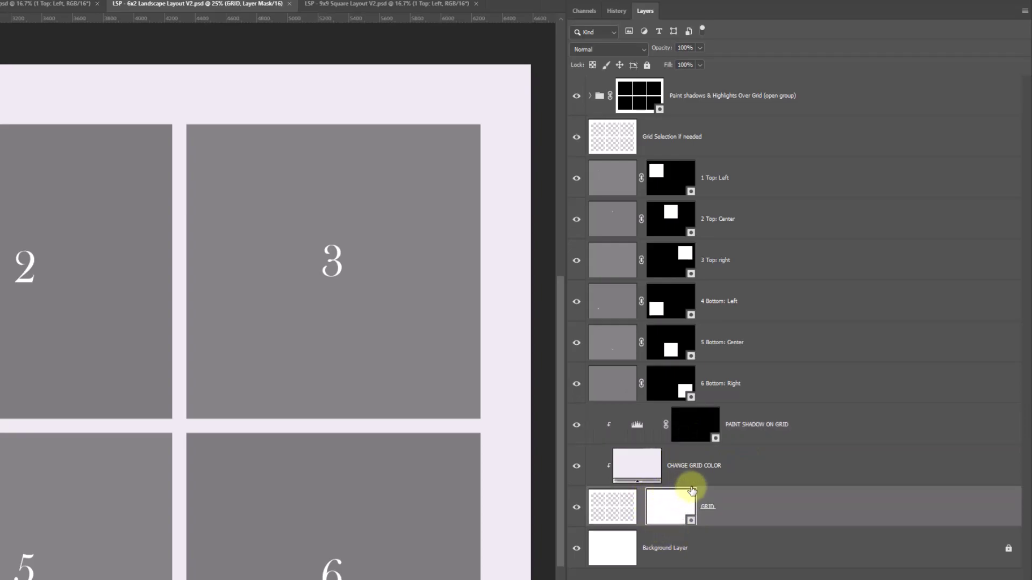
pyautogui.click(687, 424)
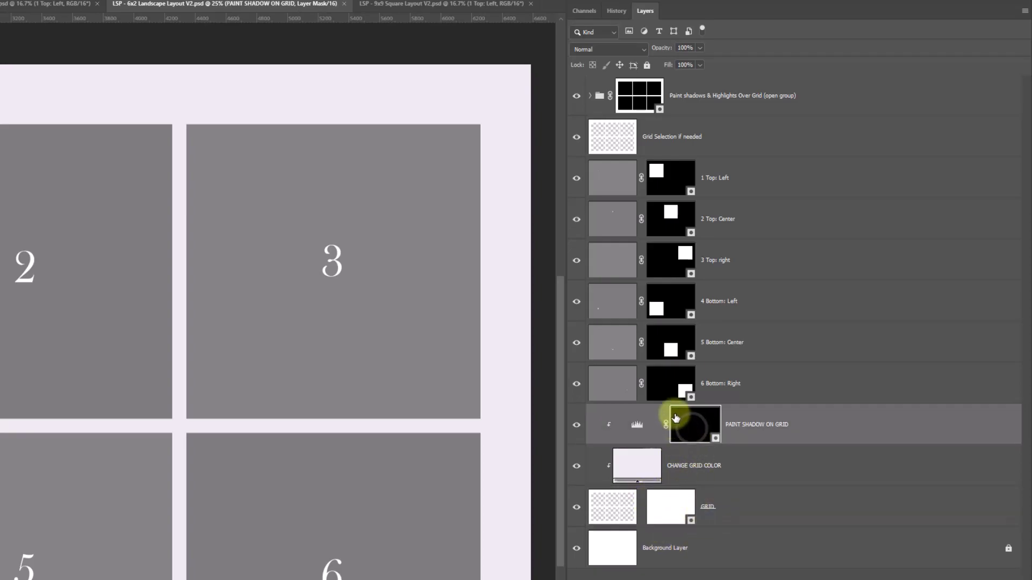
# Go through the box layer masks one by one from 6 Bottom: Right up to 1 Top: Left
pyautogui.click(657, 392)
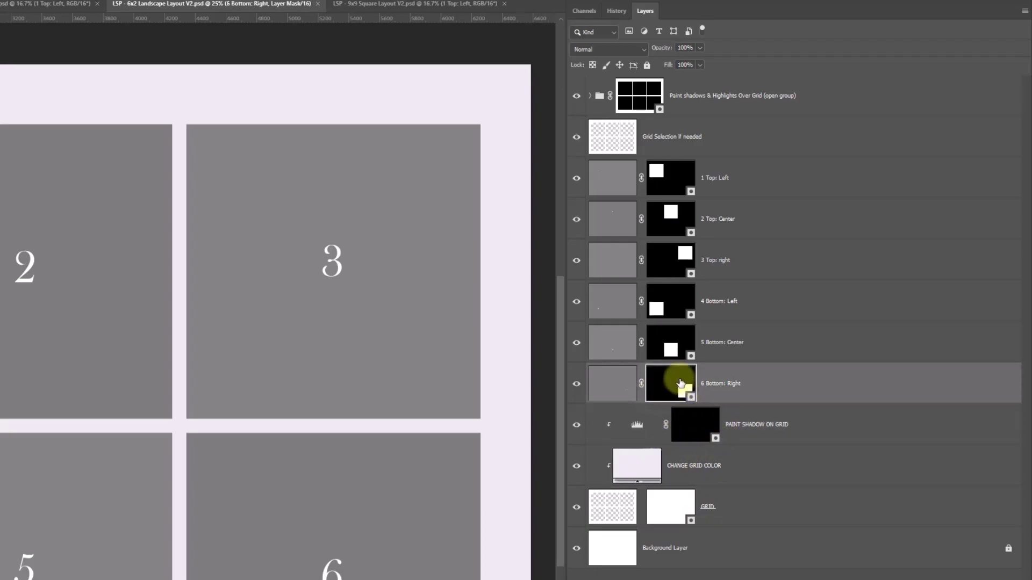
pyautogui.click(657, 350)
pyautogui.click(675, 301)
pyautogui.click(667, 264)
pyautogui.click(661, 224)
pyautogui.click(674, 183)
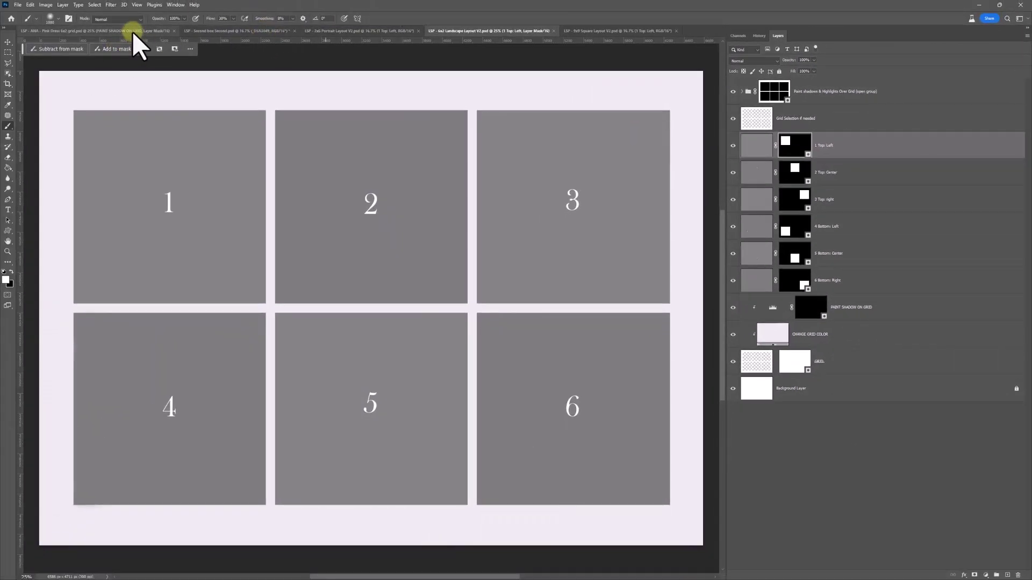
# In the Pink Dress 6x2 grid composite, select the Bottom: Right mask and toggle its clipped photo off and on
pyautogui.click(132, 31)
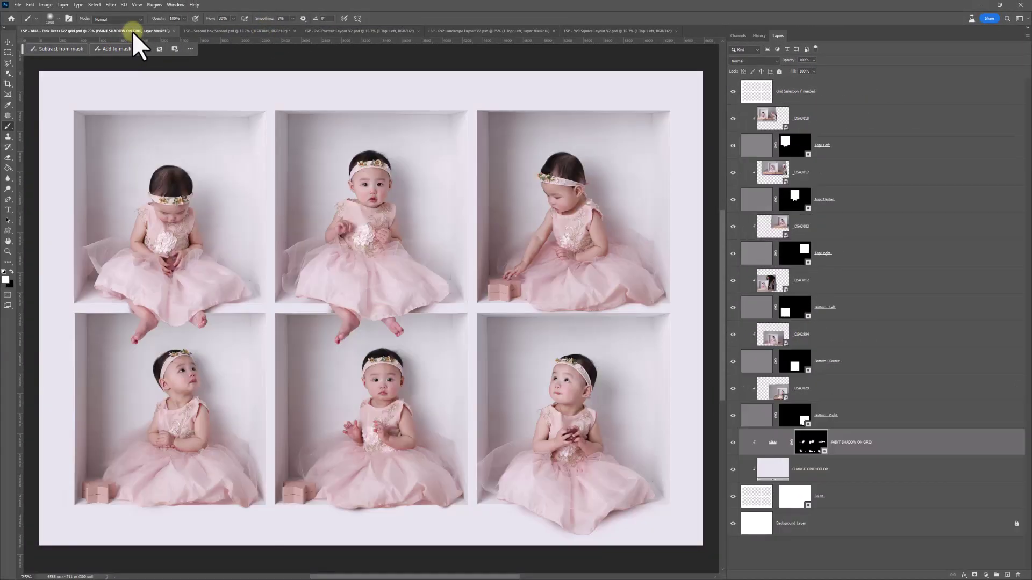
pyautogui.click(840, 387)
pyautogui.click(794, 415)
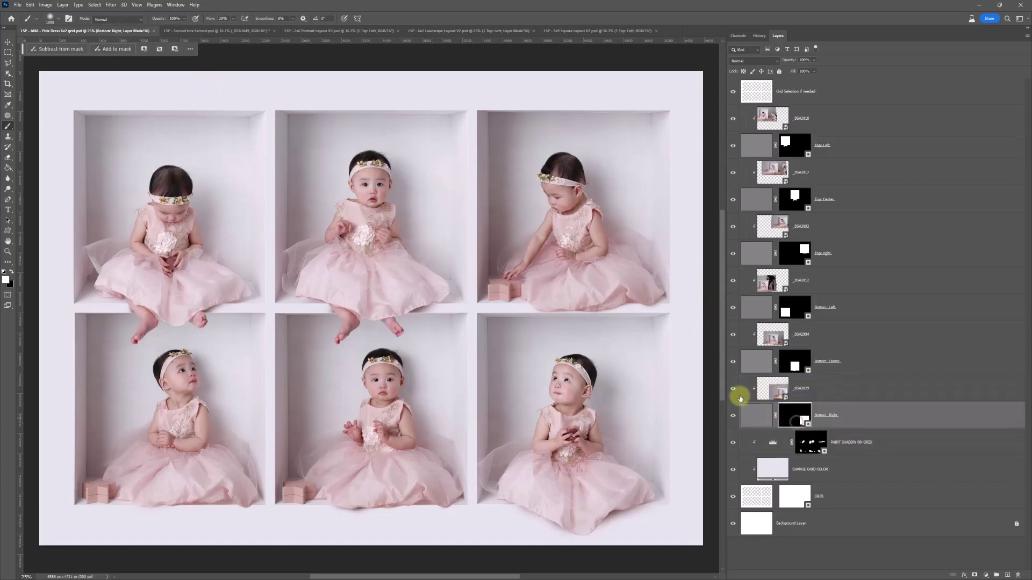
pyautogui.click(732, 390)
pyautogui.click(731, 391)
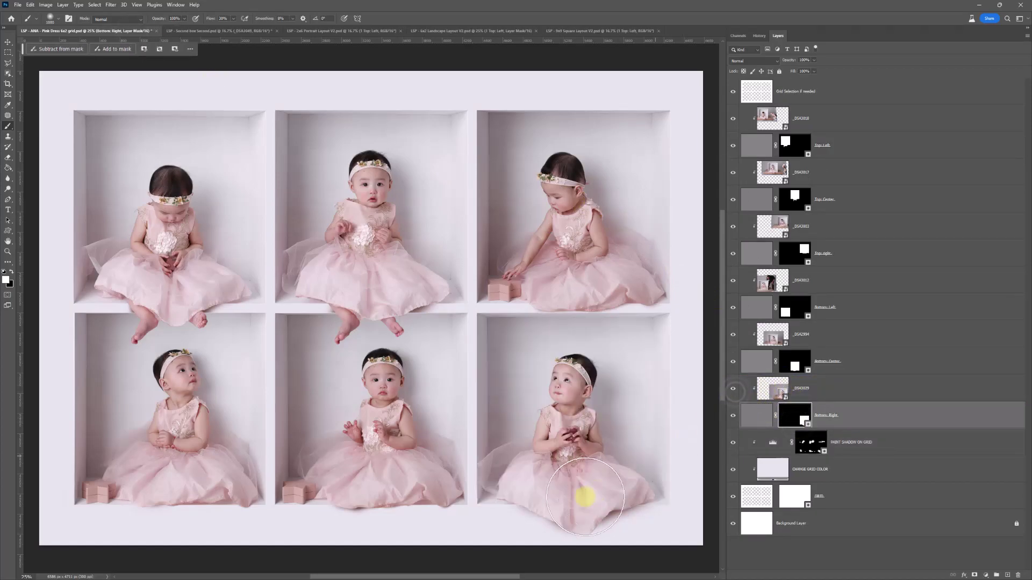
pyautogui.click(729, 391)
pyautogui.click(730, 391)
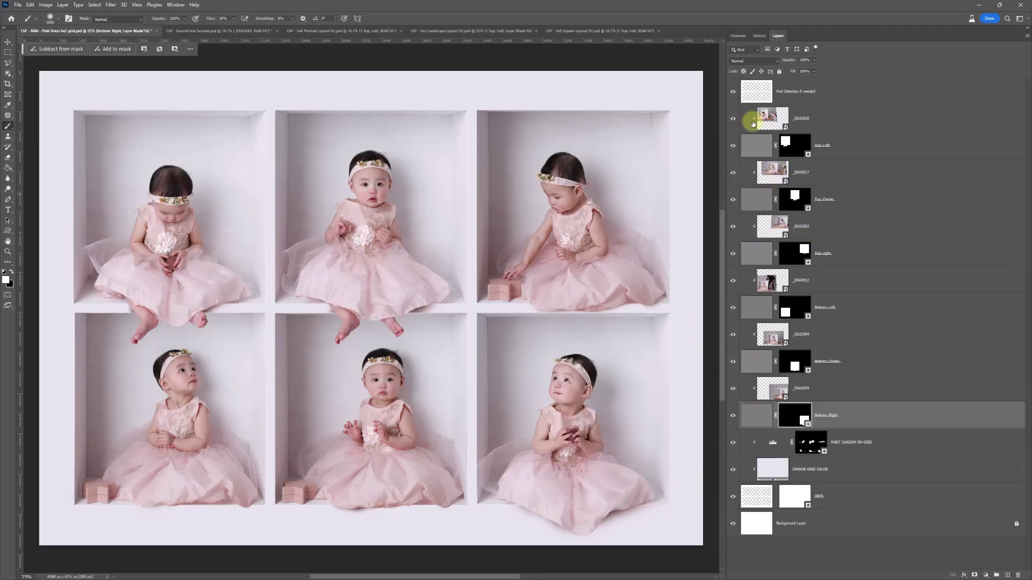
# Toggle the visibility of the photos clipped to the Top: Left and Top: Center boxes to check their placement
pyautogui.click(732, 118)
pyautogui.click(733, 118)
pyautogui.click(733, 173)
pyautogui.click(733, 173)
# Return to the 6x2 Landscape layout and select the "Grid Selection if needed" layer
pyautogui.click(475, 31)
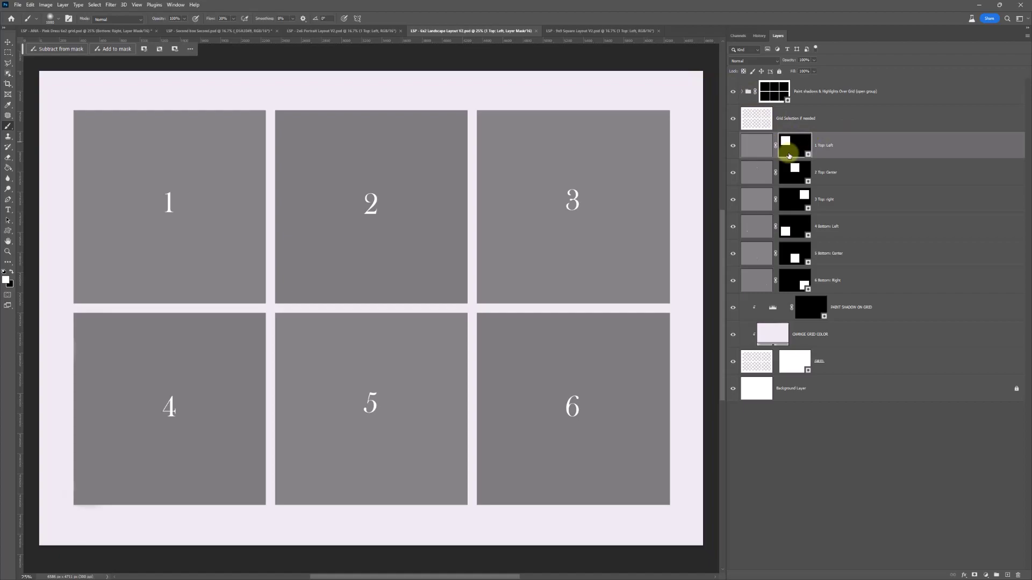
pyautogui.click(795, 126)
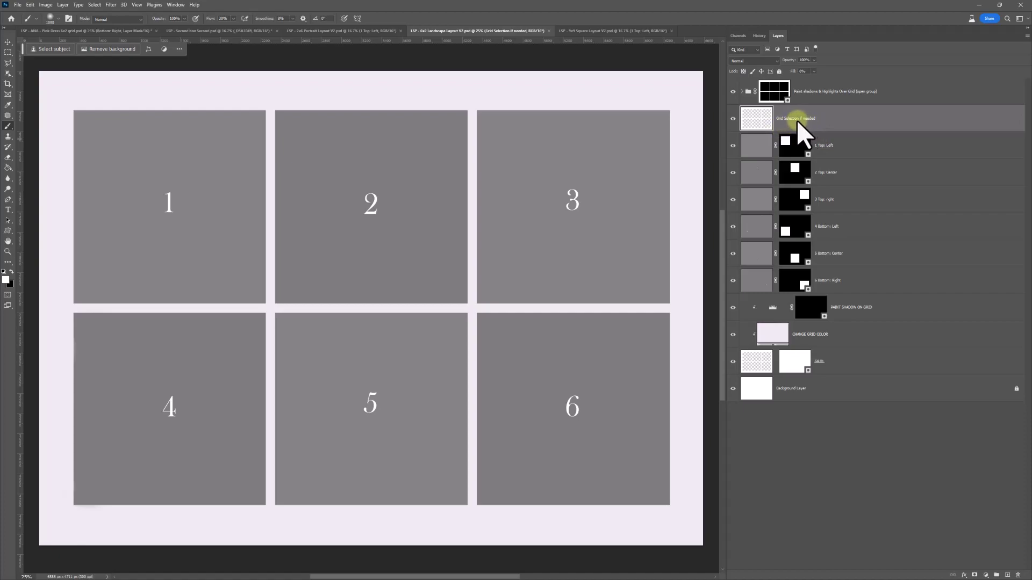
pyautogui.keyDown('ctrl'); pyautogui.click(759, 123); pyautogui.keyUp('ctrl')
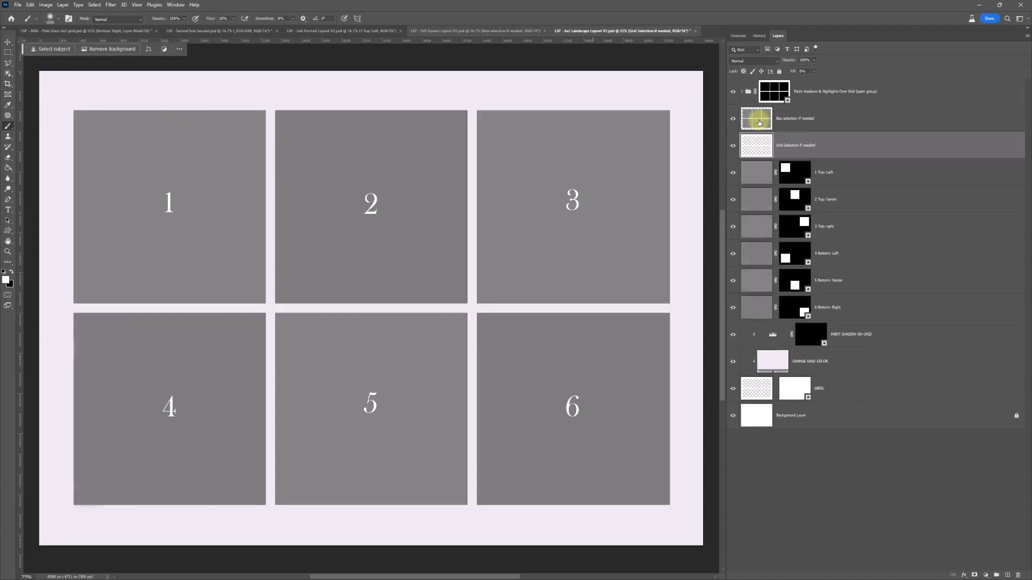
# In the 6x2 Landscape layout, load the "Box selection if needed" layer's boxes as a selection and deselect them again
pyautogui.click(507, 32)
pyautogui.click(640, 31)
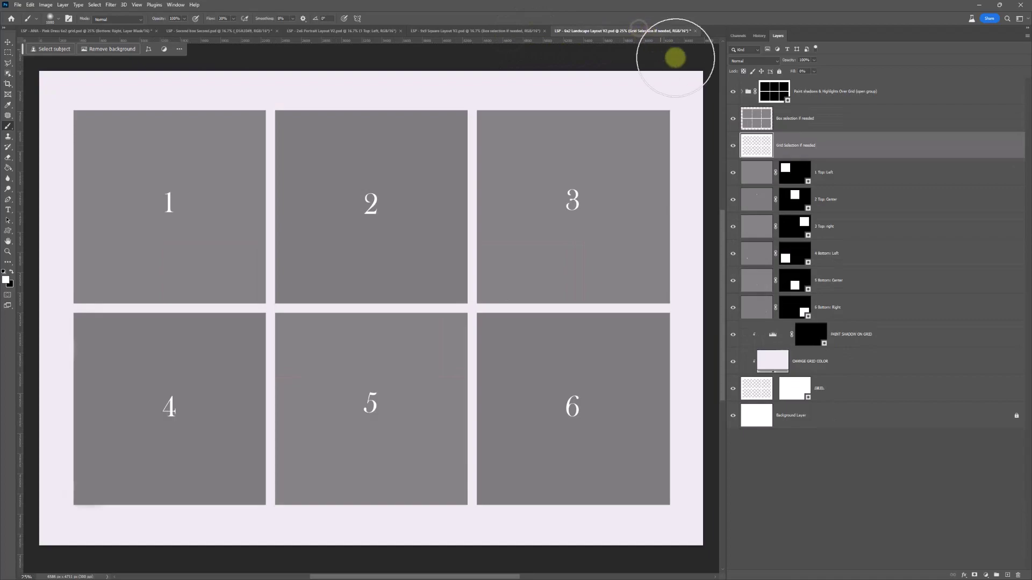
pyautogui.click(755, 117)
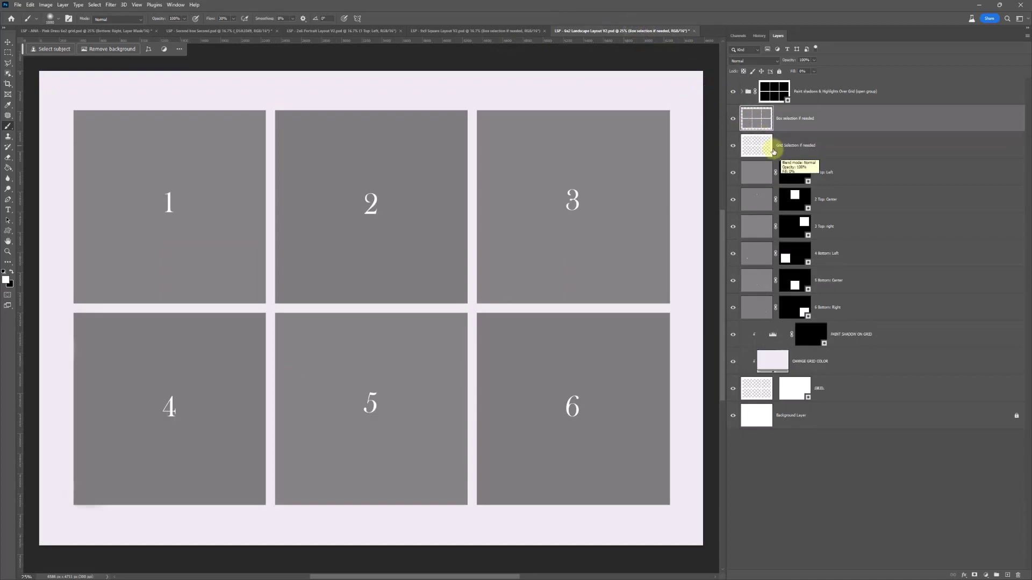
pyautogui.keyDown('ctrl'); pyautogui.click(756, 118); pyautogui.keyUp('ctrl')
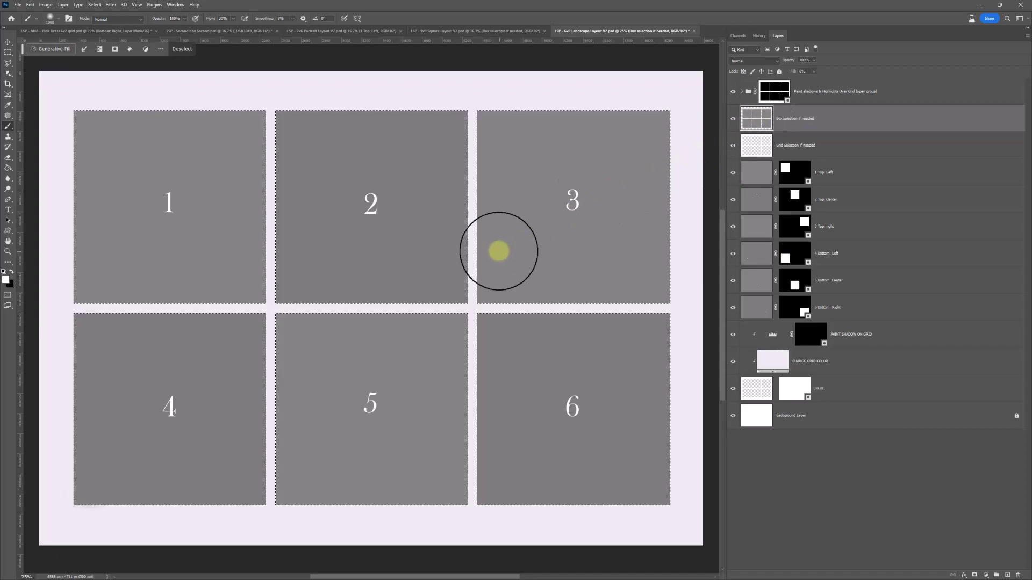
pyautogui.press('v')
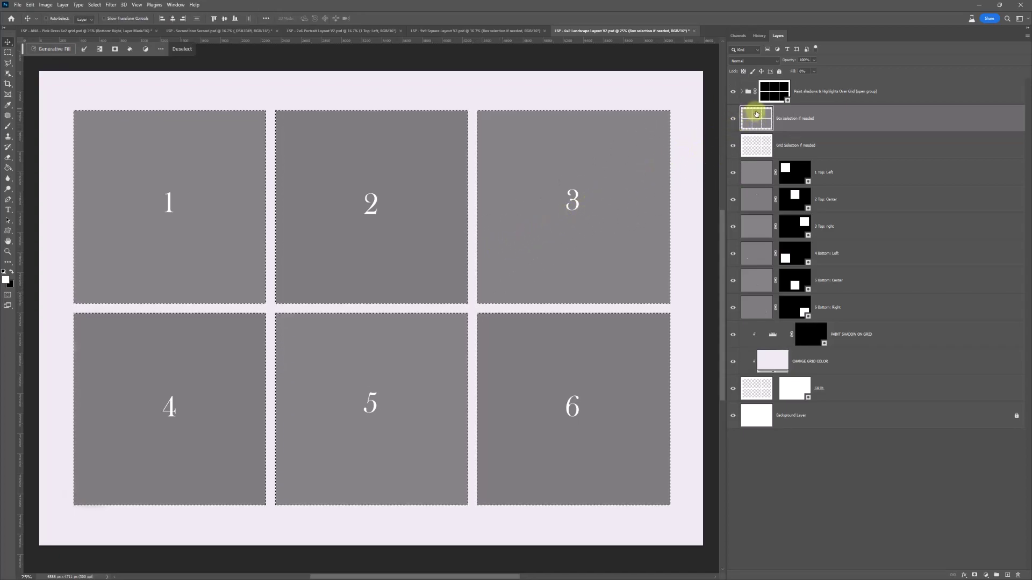
pyautogui.hotkey('ctrl', 'd')
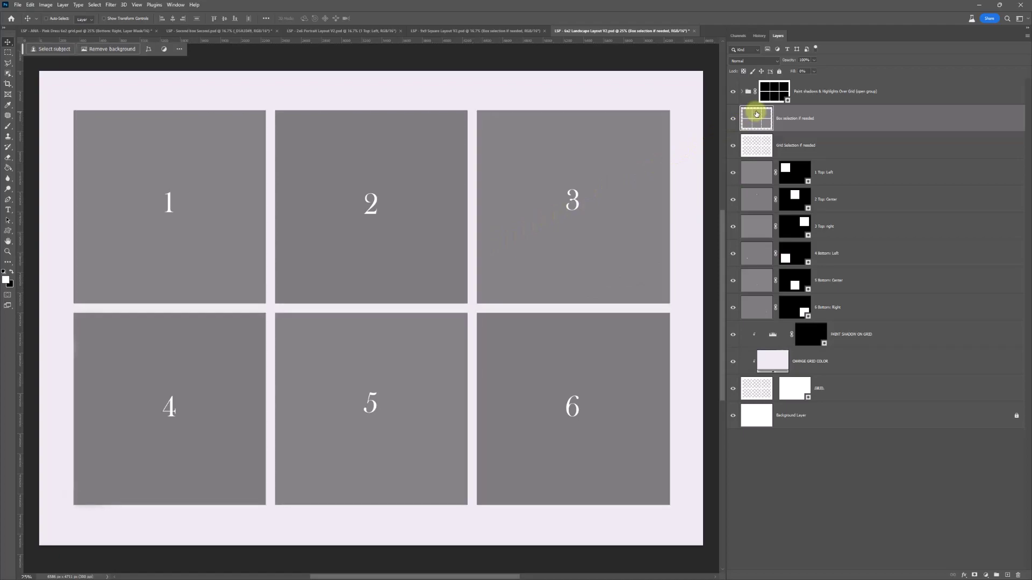
# Preview a bright red (RGB 219, 34, 34) on the CHANGE GRID COLOR fill layer and cancel the color change
pyautogui.click(774, 90)
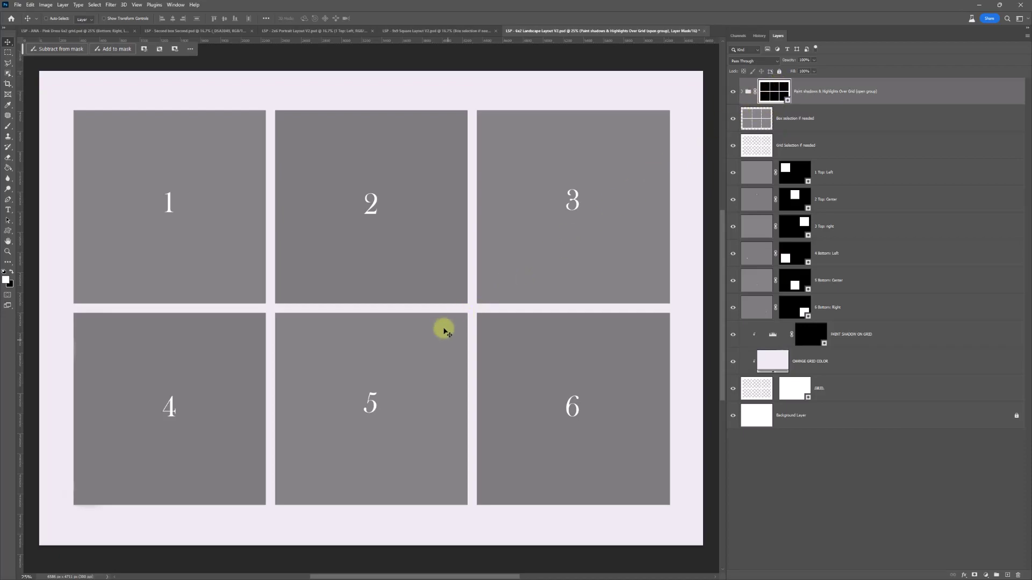
pyautogui.click(771, 361)
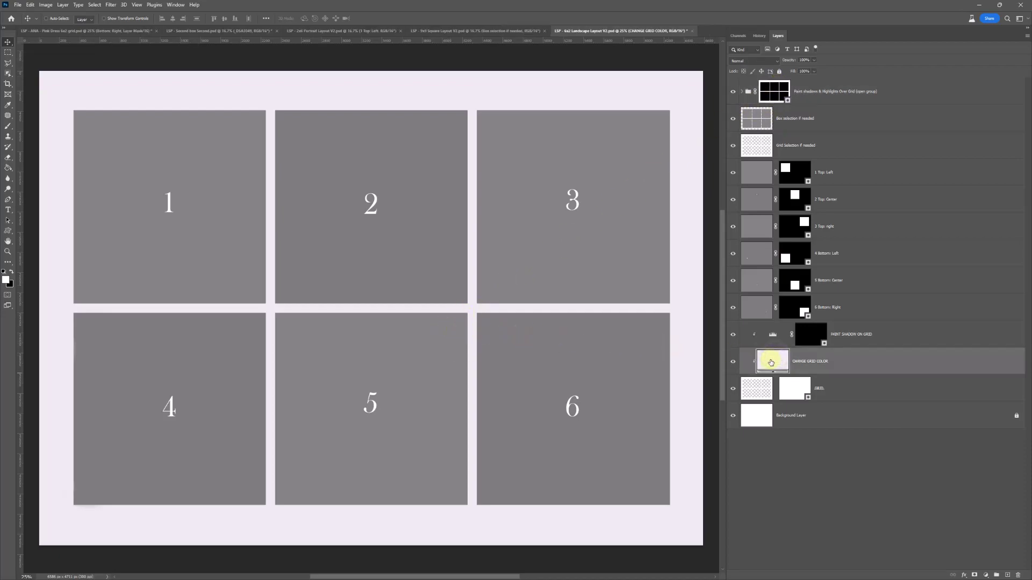
pyautogui.doubleClick(771, 362)
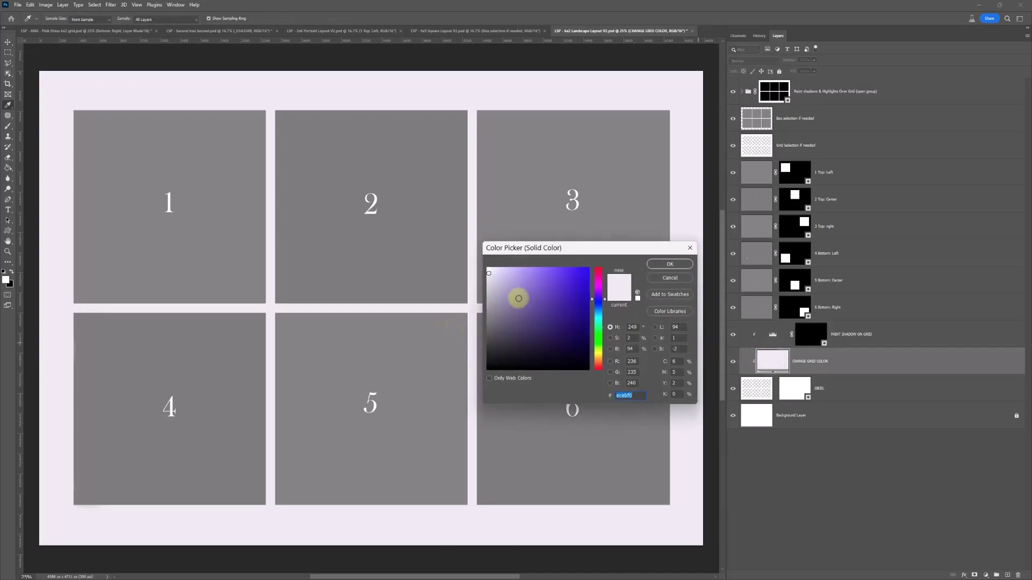
pyautogui.moveTo(592, 299); pyautogui.dragTo(591, 268)
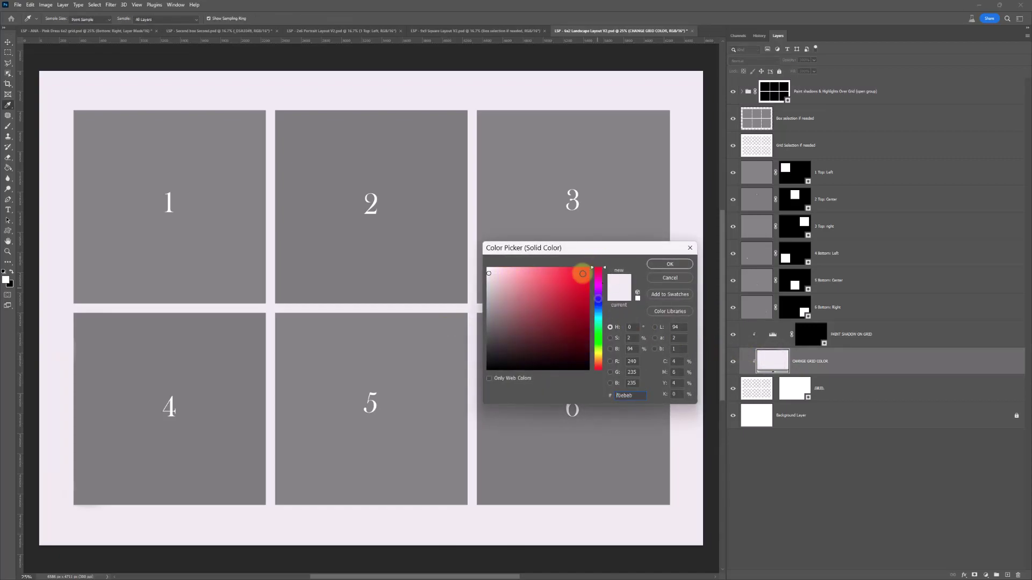
pyautogui.click(563, 299)
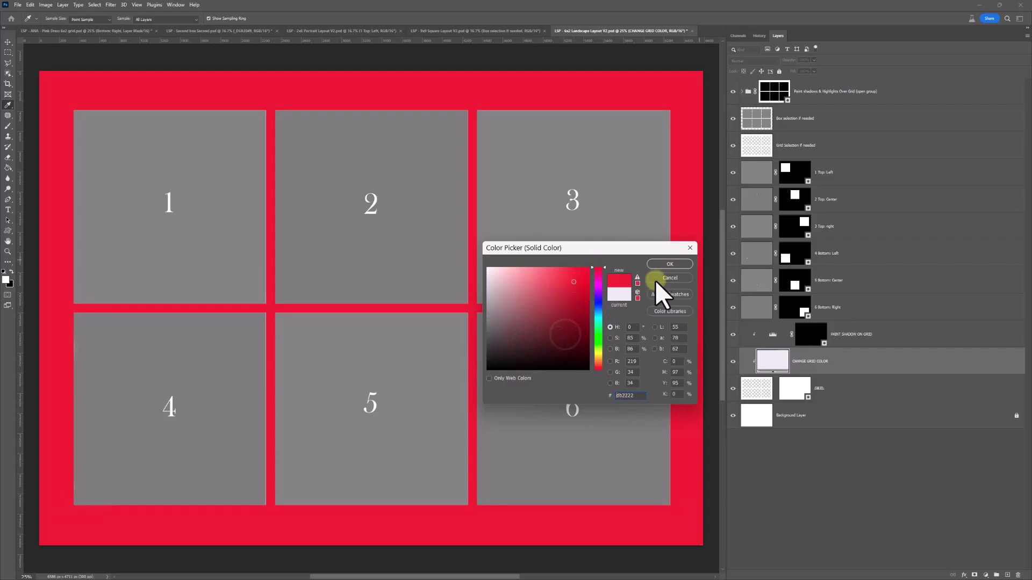
pyautogui.click(668, 278)
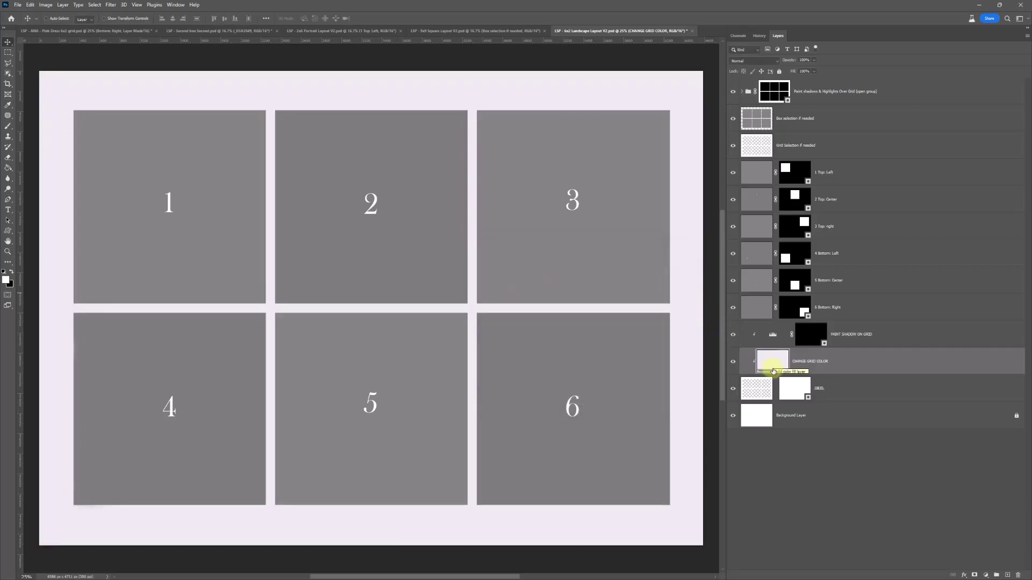
# Paint test shadows across the grid on the PAINT SHADOW ON GRID mask with a Soft Round brush, then reset the mask to black
pyautogui.click(811, 334)
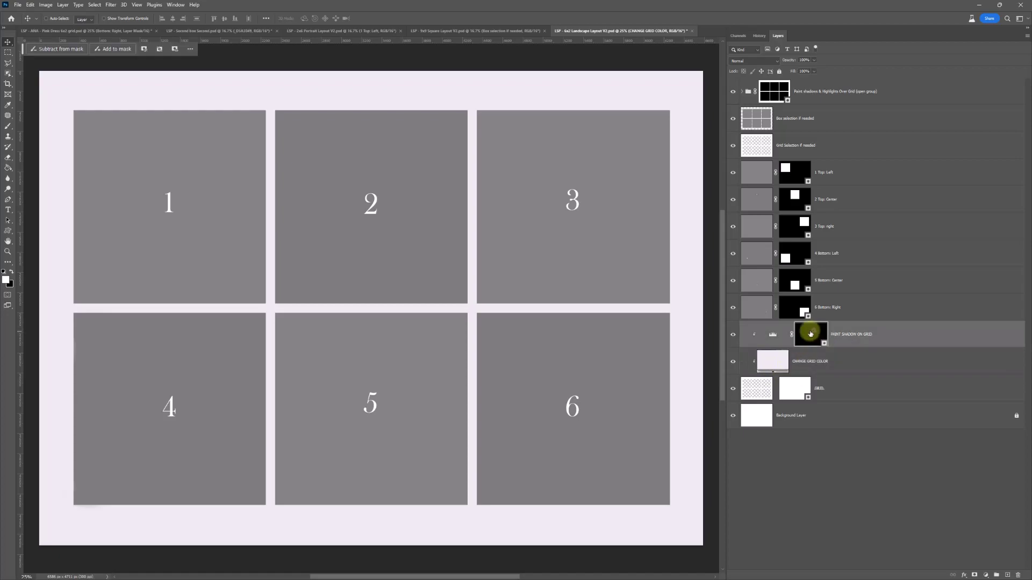
pyautogui.press('b')
pyautogui.rightClick(469, 347)
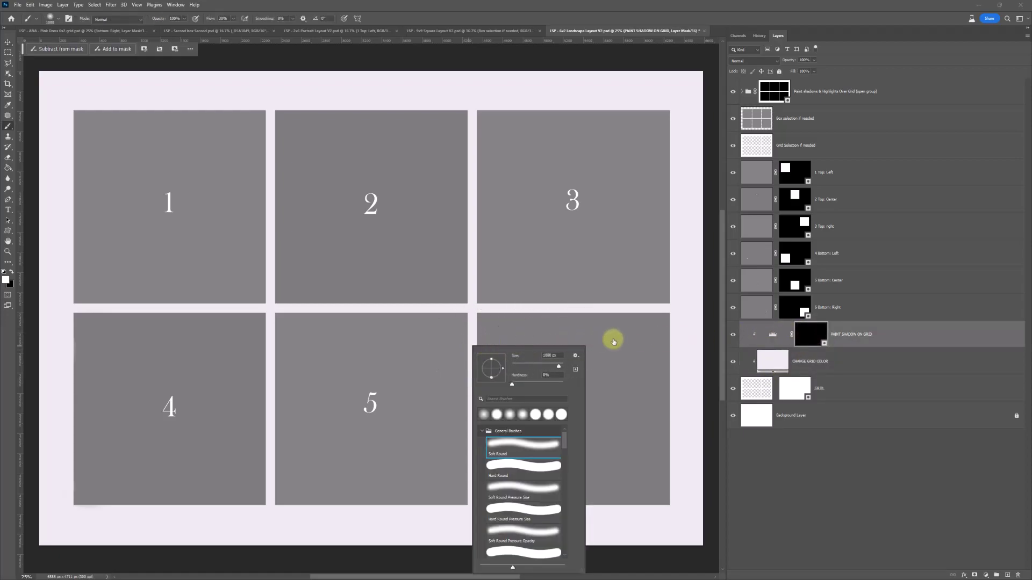
pyautogui.click(808, 333)
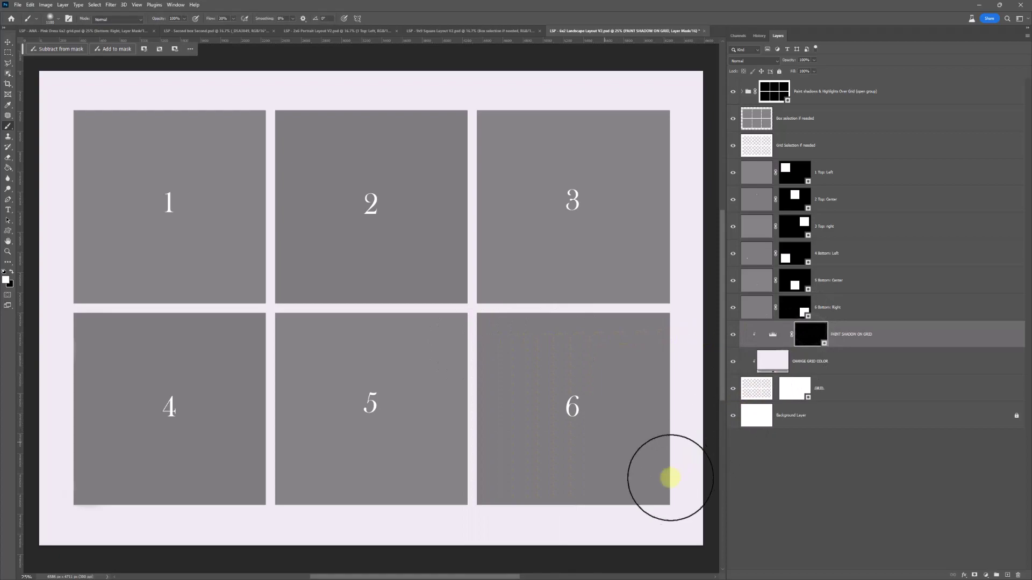
pyautogui.moveTo(640, 510)
pyautogui.mouseDown()
pyautogui.moveTo(566, 535)
pyautogui.moveTo(393, 533)
pyautogui.moveTo(449, 456)
pyautogui.moveTo(470, 390)
pyautogui.moveTo(462, 227)
pyautogui.moveTo(246, 233)
pyautogui.moveTo(265, 380)
pyautogui.moveTo(357, 381)
pyautogui.mouseUp()
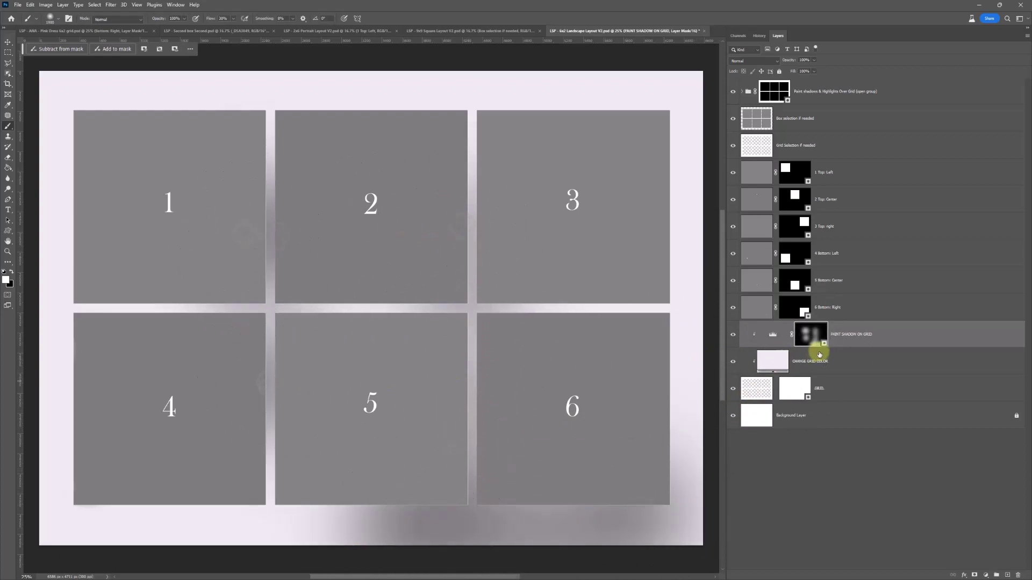
pyautogui.hotkey('ctrl', 'BackSpace')
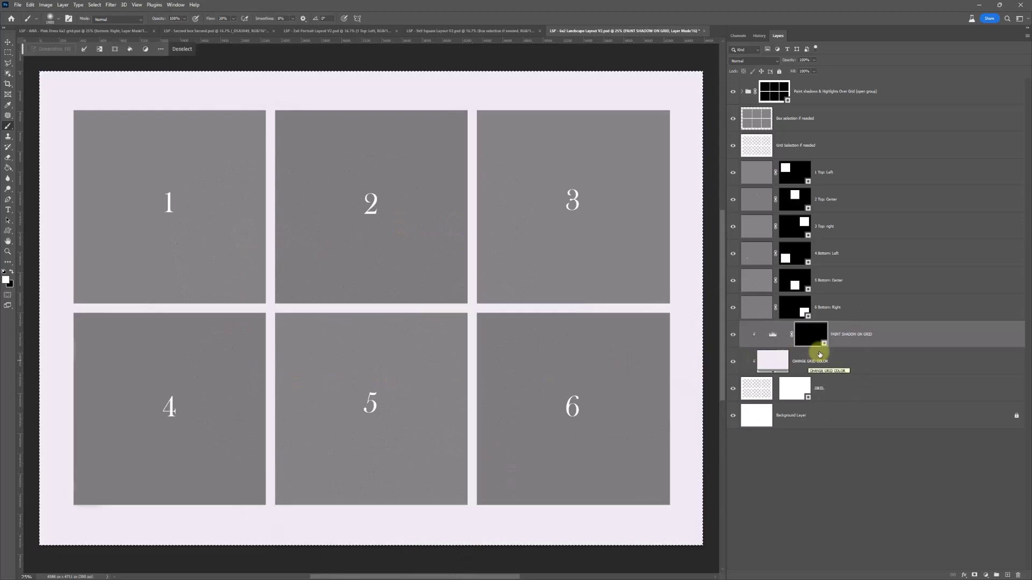
pyautogui.press('v')
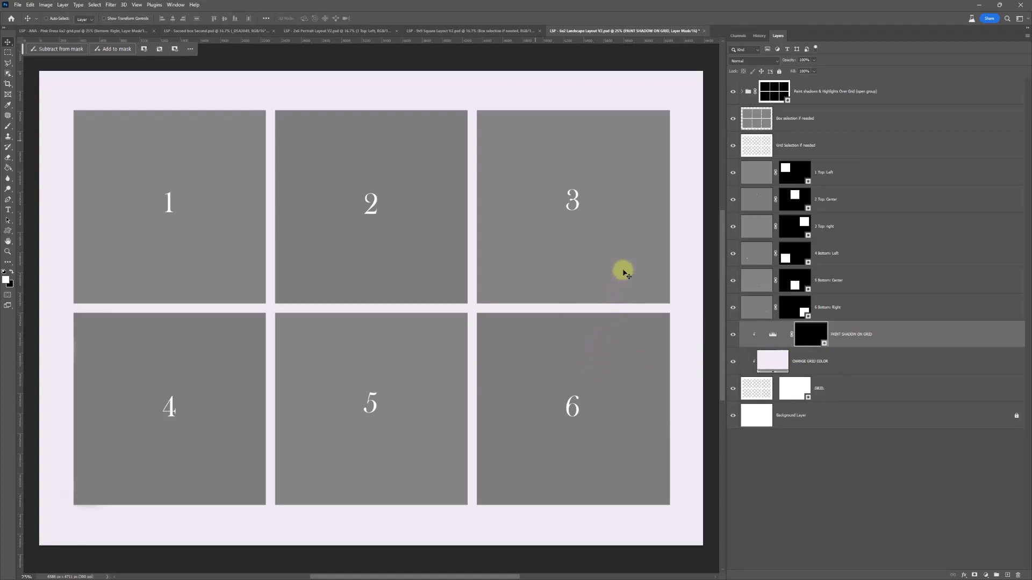
# Look at the Second box composite and revert the 6x2 Landscape layout to its saved version
pyautogui.click(250, 29)
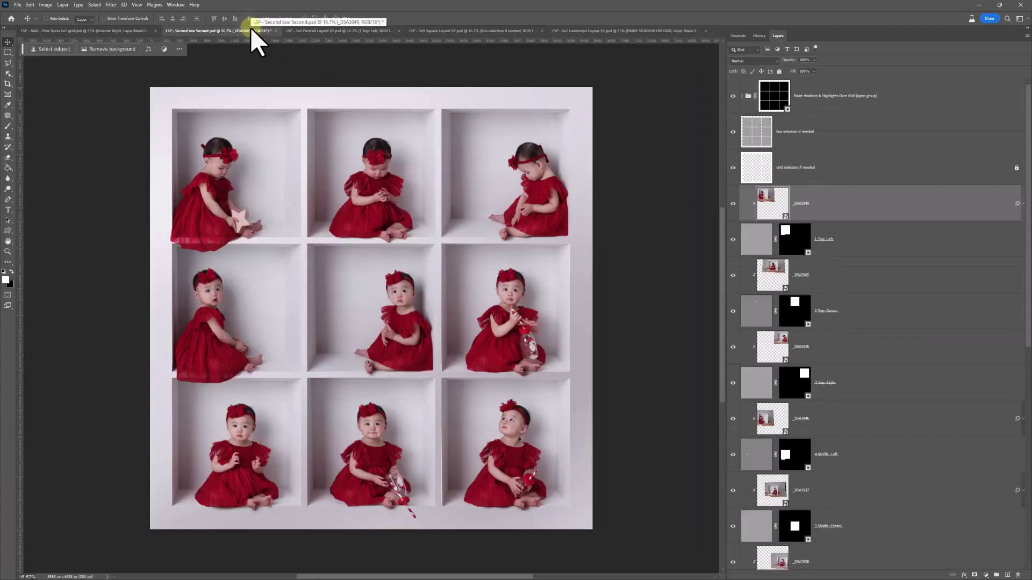
pyautogui.click(623, 31)
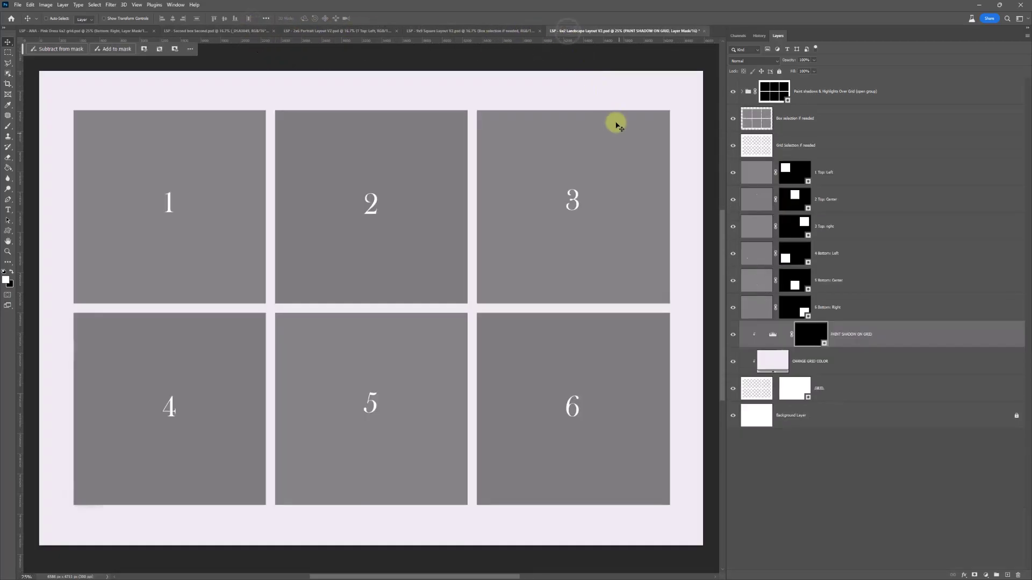
pyautogui.press('F12')
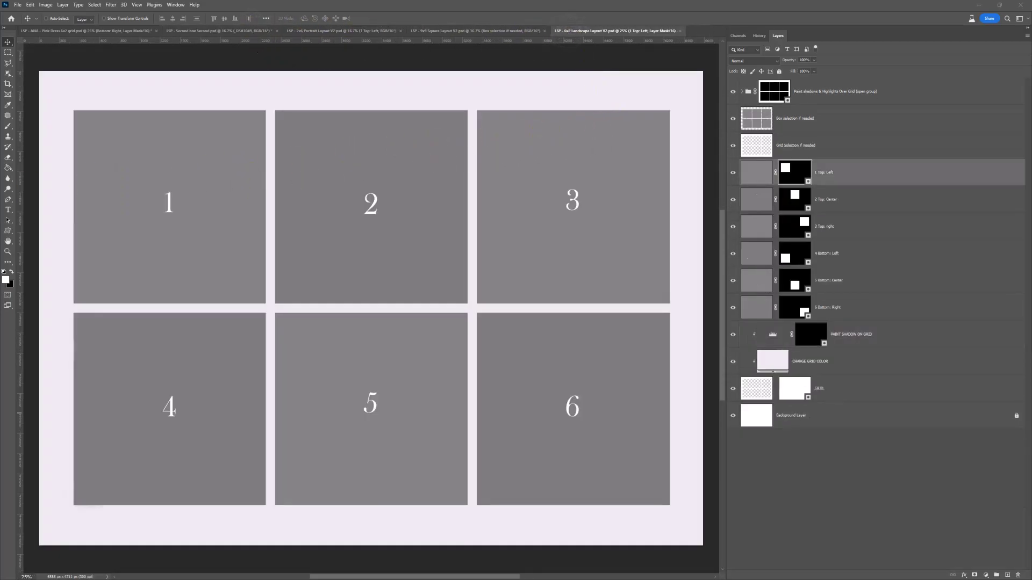
# Browse the firstbox "used" folder in File Explorer and open _DSA2995.jpg and _DSA3012.jpg in Photoshop
pyautogui.moveTo(0, 252); pyautogui.dragTo(516, 81)
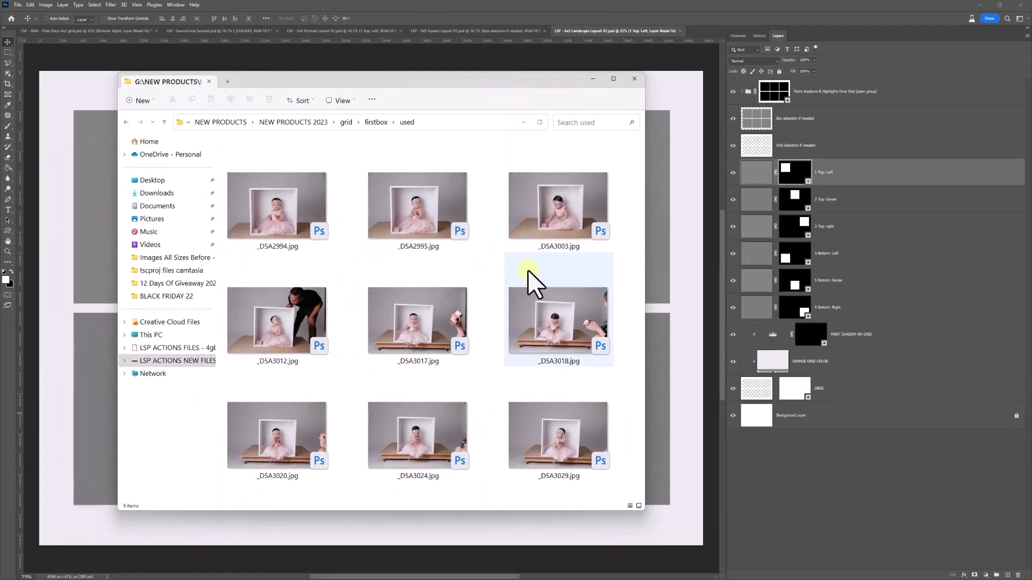
pyautogui.rightClick(491, 267)
pyautogui.moveTo(516, 271)
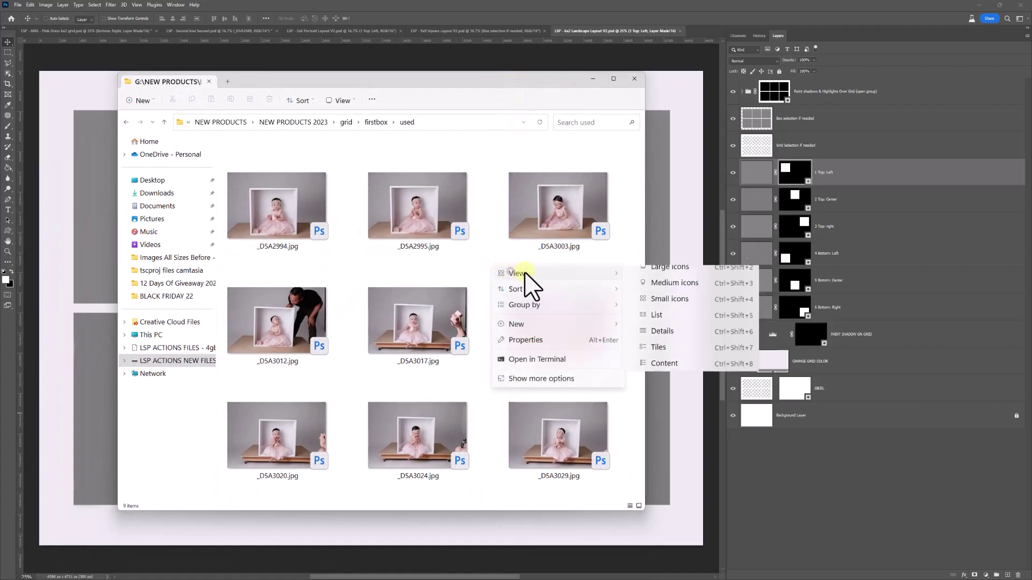
pyautogui.click(664, 276)
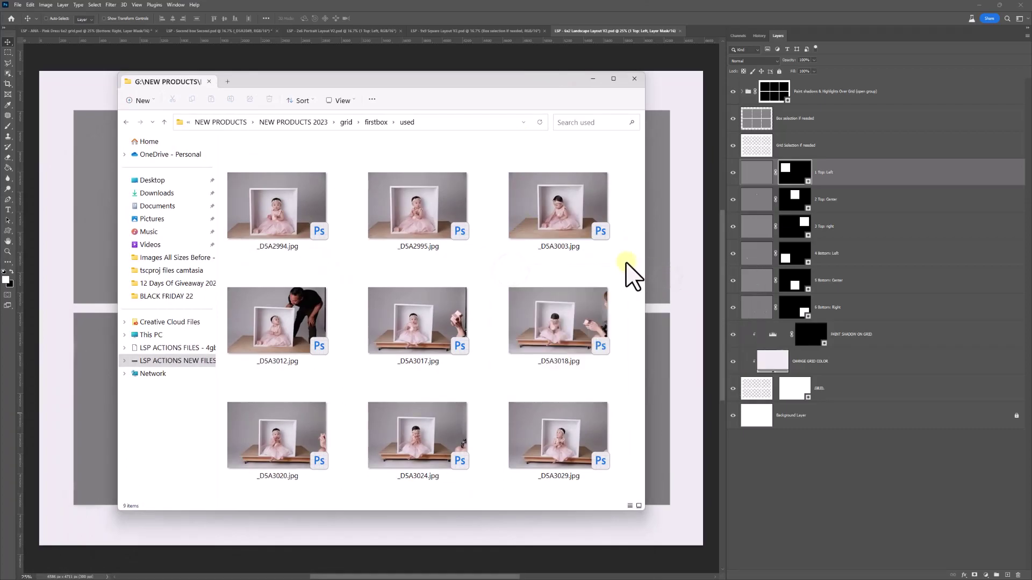
pyautogui.click(424, 211)
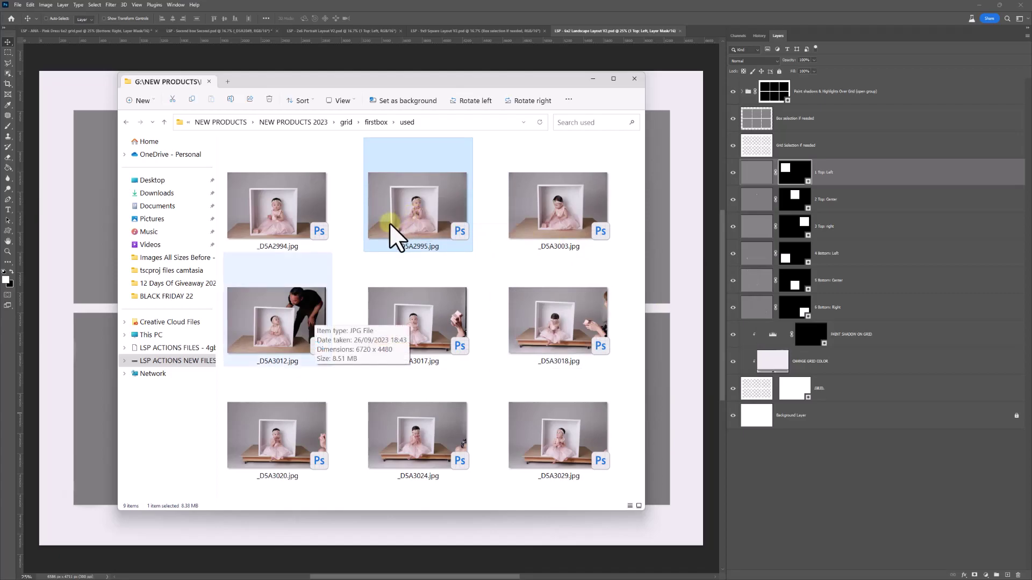
pyautogui.click(495, 372)
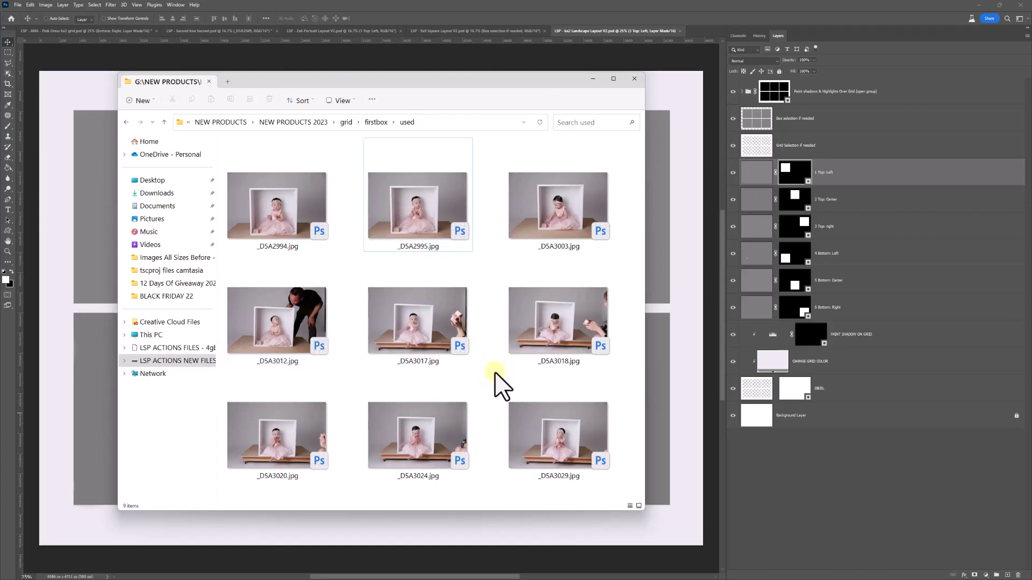
pyautogui.click(544, 331)
pyautogui.moveTo(443, 233); pyautogui.dragTo(875, 443)
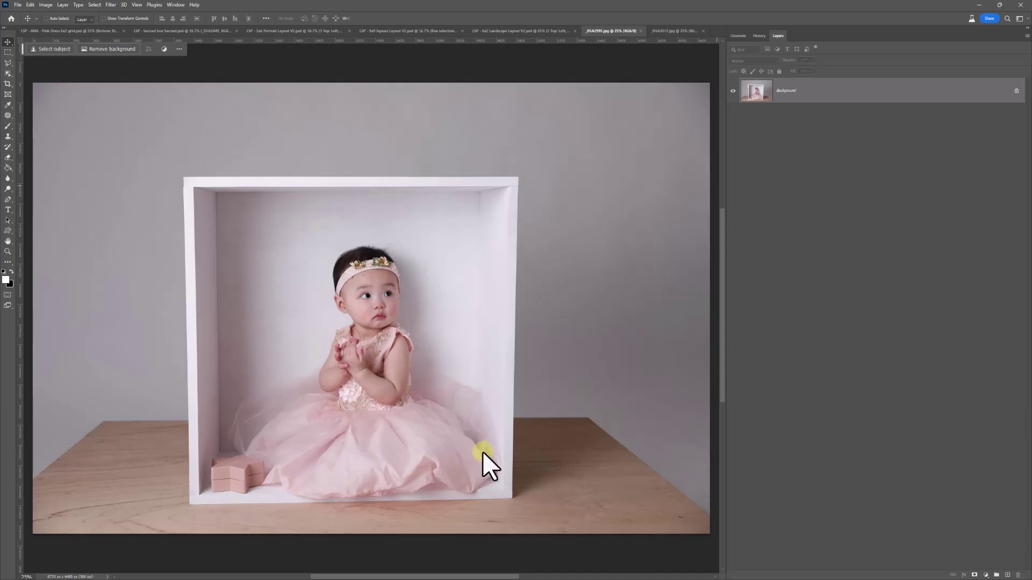
# Switch back and forth between _DSA2995.jpg and _DSA3012.jpg to compare the box's size and angle, ending on _DSA2995.jpg
pyautogui.click(652, 31)
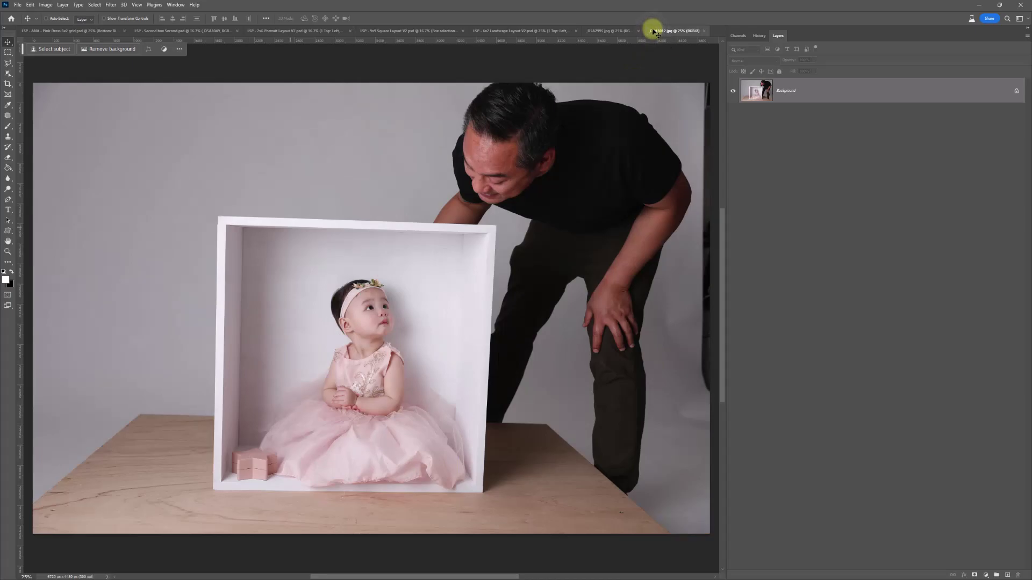
pyautogui.click(597, 31)
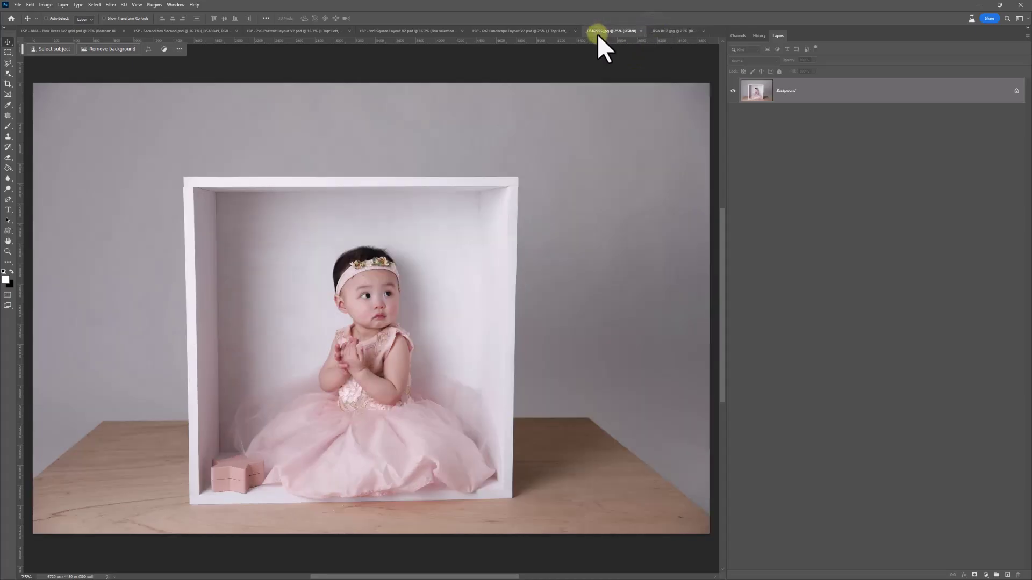
pyautogui.click(681, 31)
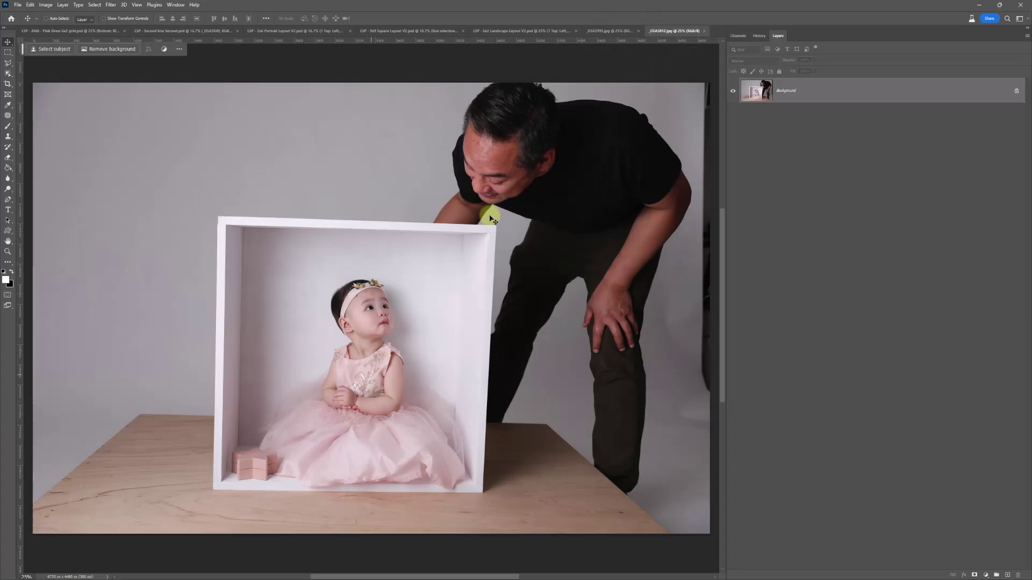
pyautogui.click(604, 30)
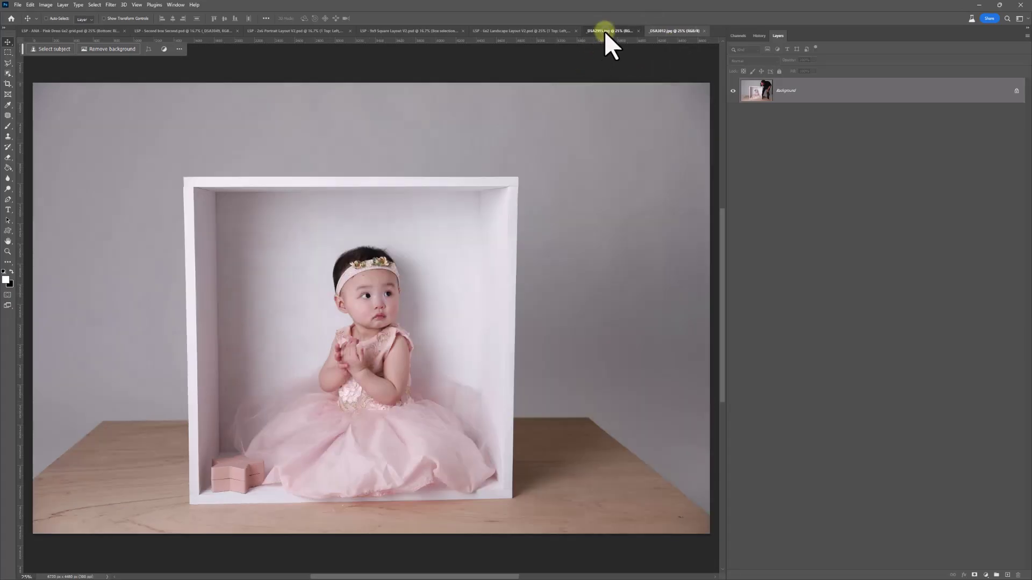
pyautogui.click(685, 29)
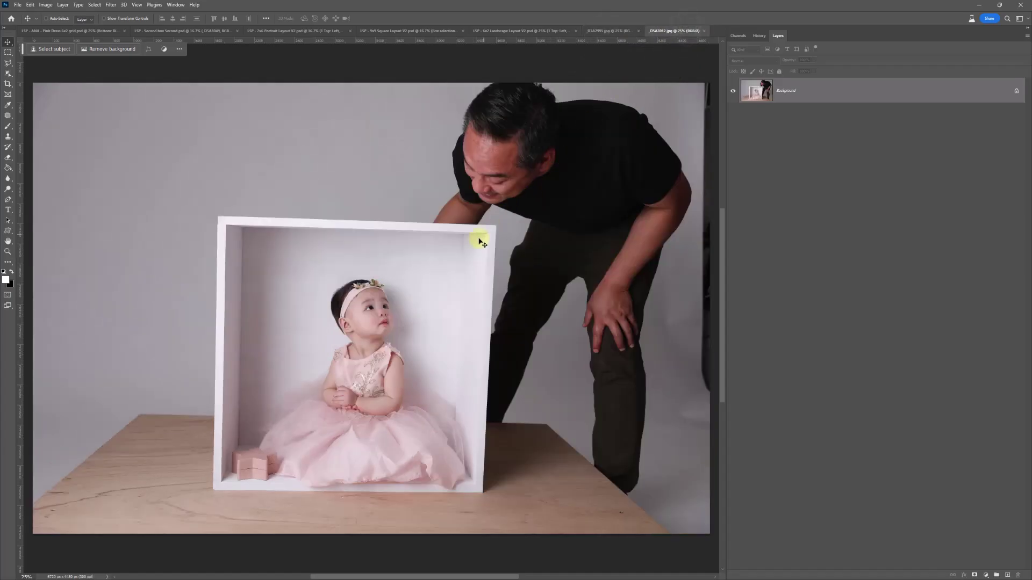
pyautogui.click(600, 32)
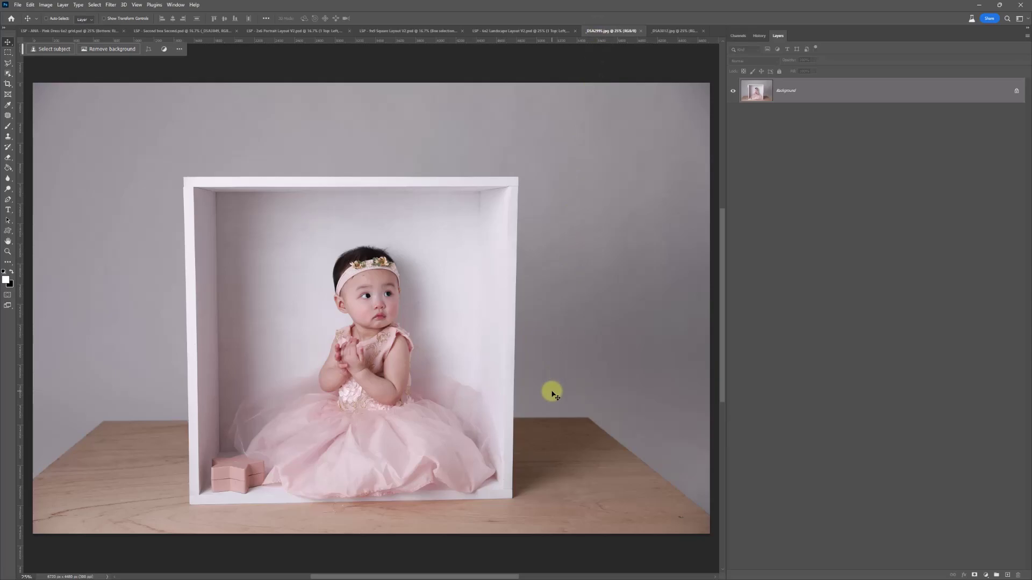
# Crop _DSA2995.jpg closely around the white box, keeping a narrow margin on every side
pyautogui.press('c')
pyautogui.moveTo(32, 312); pyautogui.dragTo(92, 315)
pyautogui.moveTo(648, 311); pyautogui.dragTo(559, 316)
pyautogui.moveTo(369, 85); pyautogui.dragTo(367, 129)
pyautogui.moveTo(368, 488); pyautogui.dragTo(371, 478)
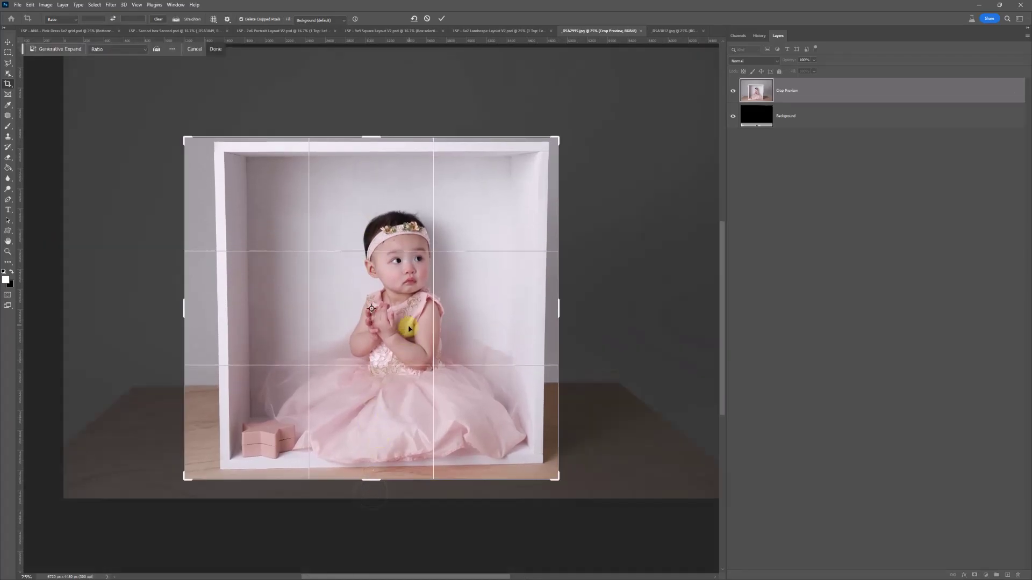
pyautogui.press('Return')
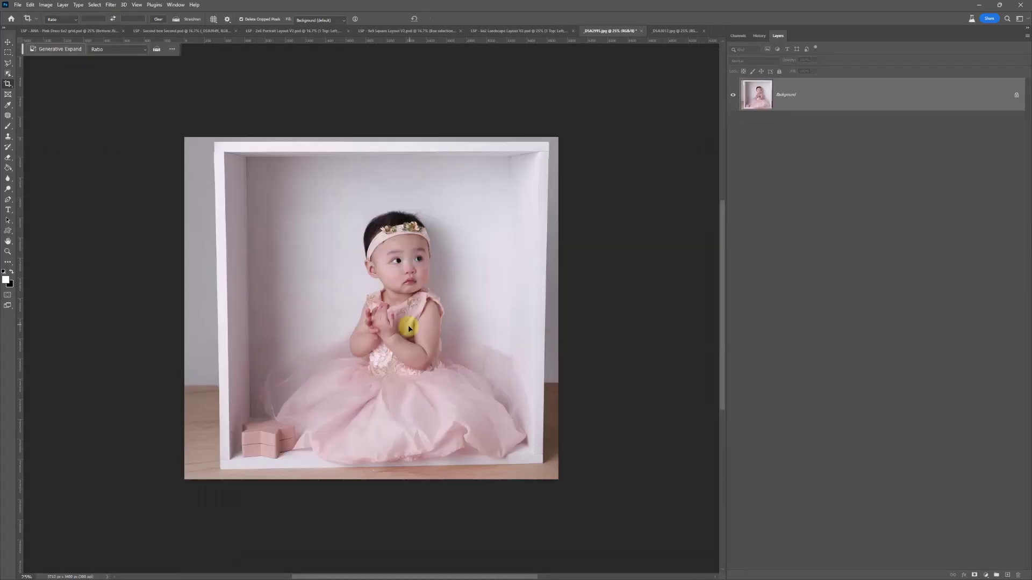
# Close _DSA2995.jpg without saving, close _DSA3012.jpg, and target the image instead of the mask on the 1 Top: Left layer
pyautogui.click(642, 31)
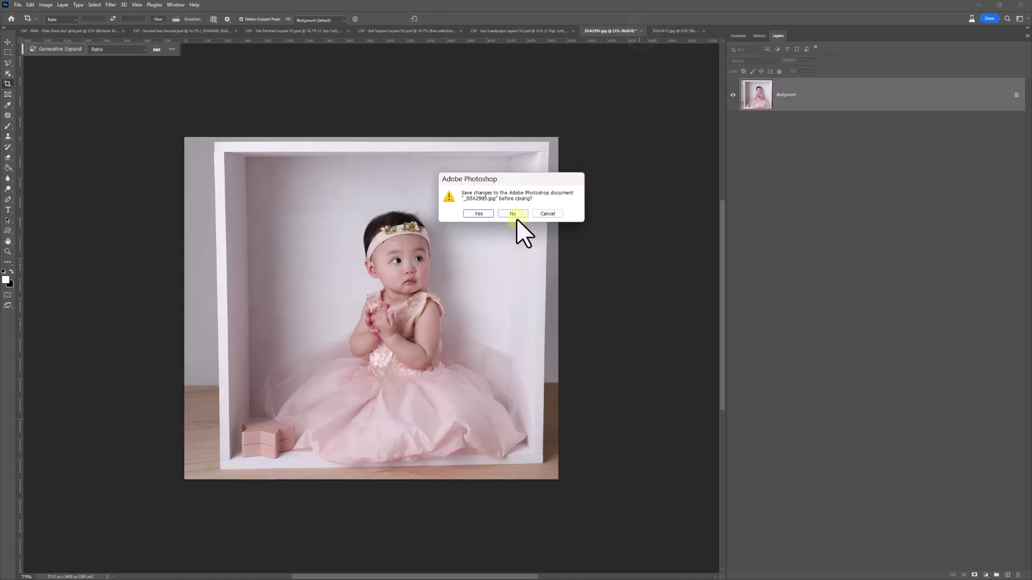
pyautogui.click(513, 213)
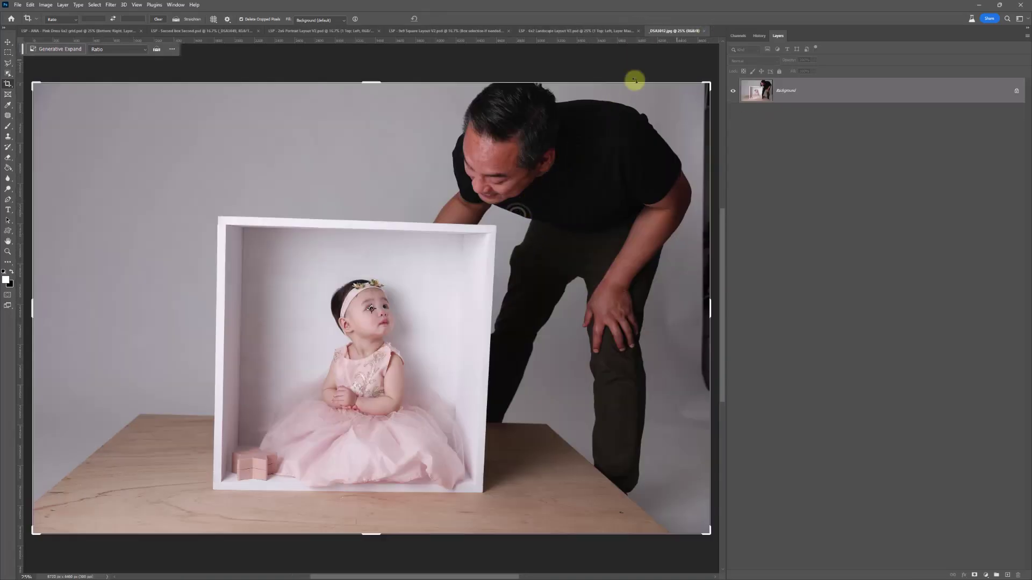
pyautogui.click(704, 30)
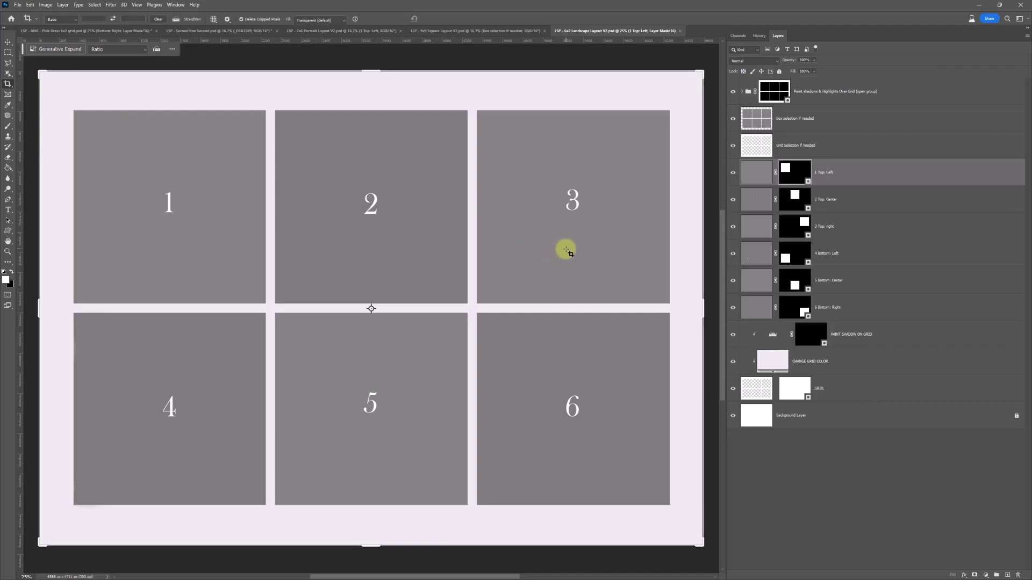
pyautogui.press('v')
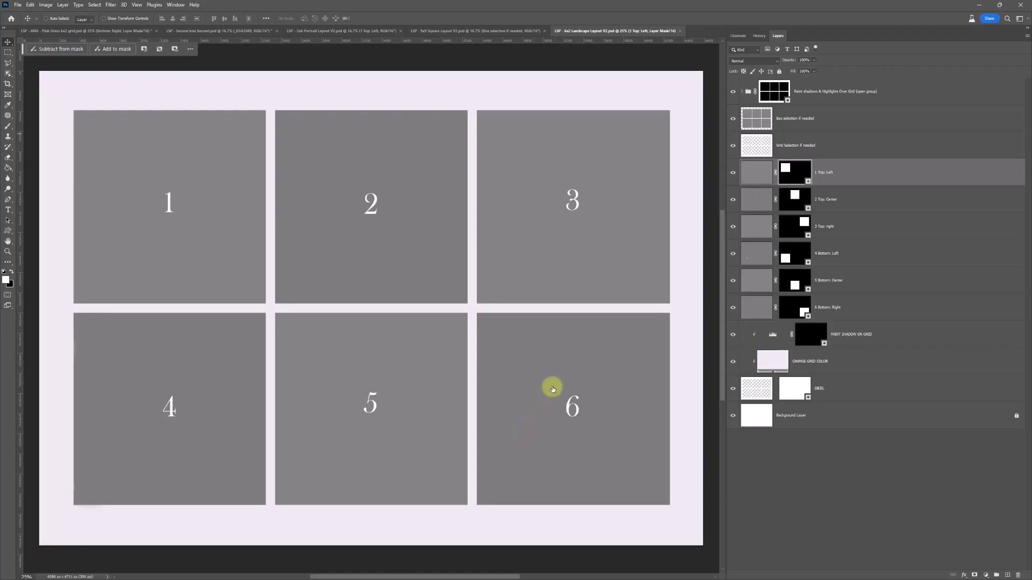
pyautogui.hotkey('ctrl', '2')
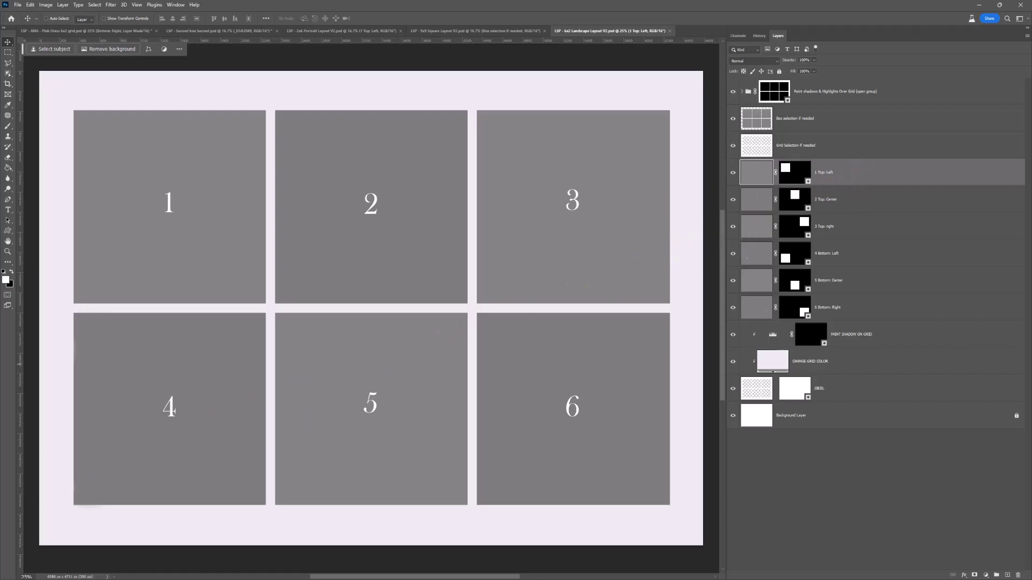
# Switch to File Explorer and copy all nine photos in the firstbox "used" folder
pyautogui.hotkey('alt', 'Tab')
pyautogui.moveTo(415, 82); pyautogui.dragTo(442, 85)
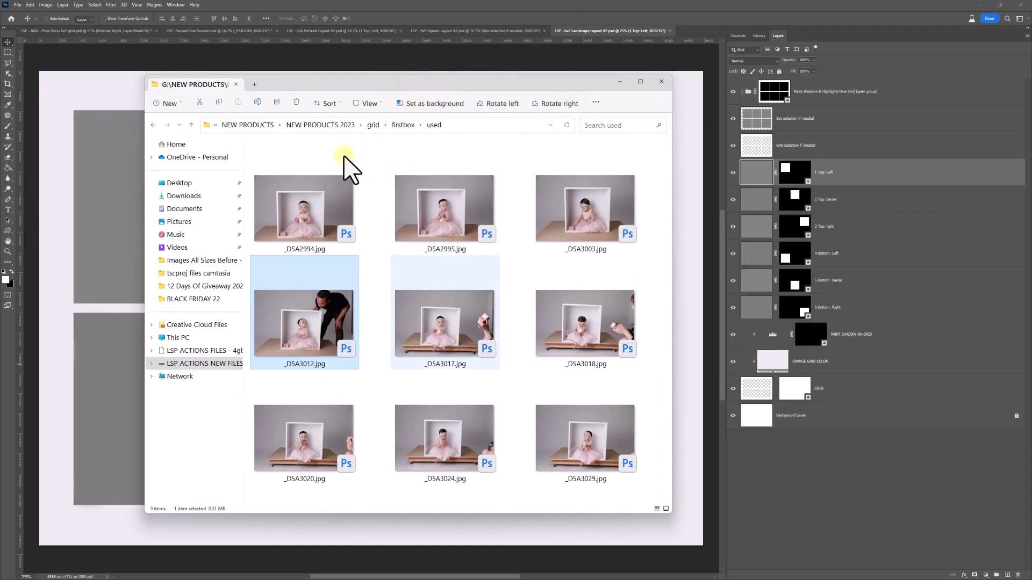
pyautogui.click(295, 191)
pyautogui.keyDown('shift'); pyautogui.click(596, 450); pyautogui.keyUp('shift')
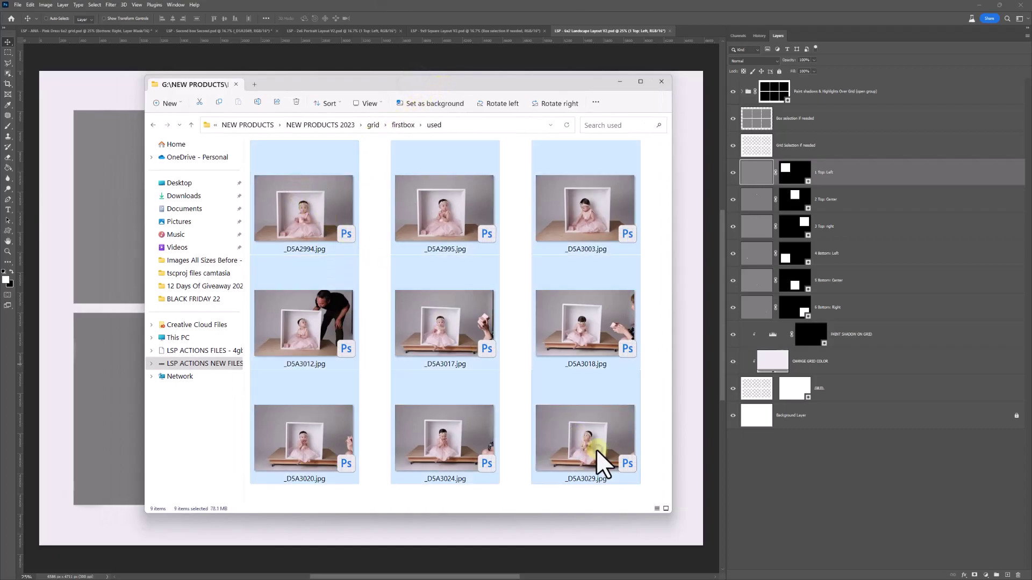
# Create a new folder named Renamed inside the "used" folder
pyautogui.rightClick(518, 369)
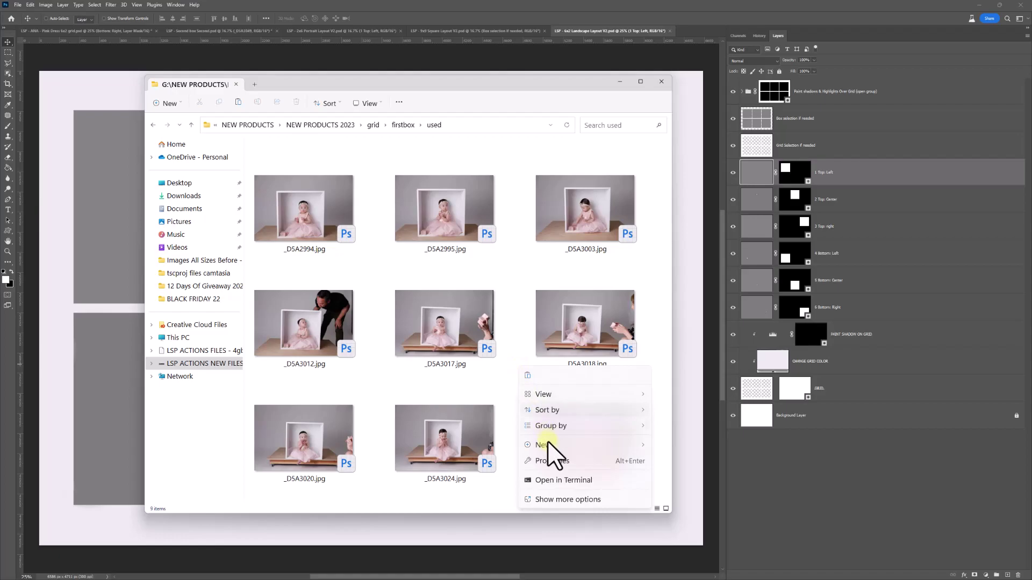
pyautogui.moveTo(548, 445)
pyautogui.click(691, 230)
pyautogui.write('Rename')
pyautogui.press('Return')
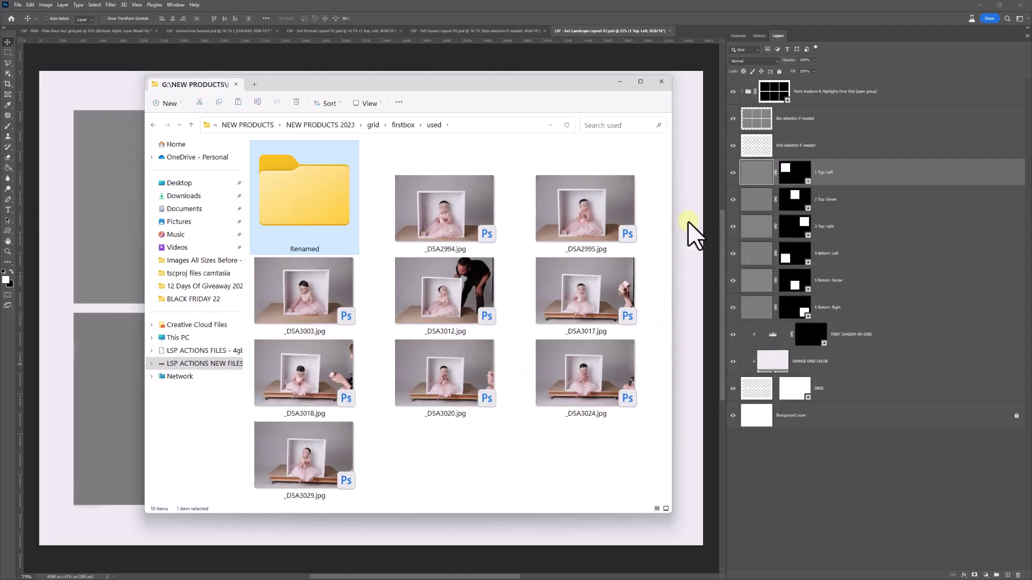
# Paste the copied photos into the Renamed folder and display them as extra large icons
pyautogui.doubleClick(320, 218)
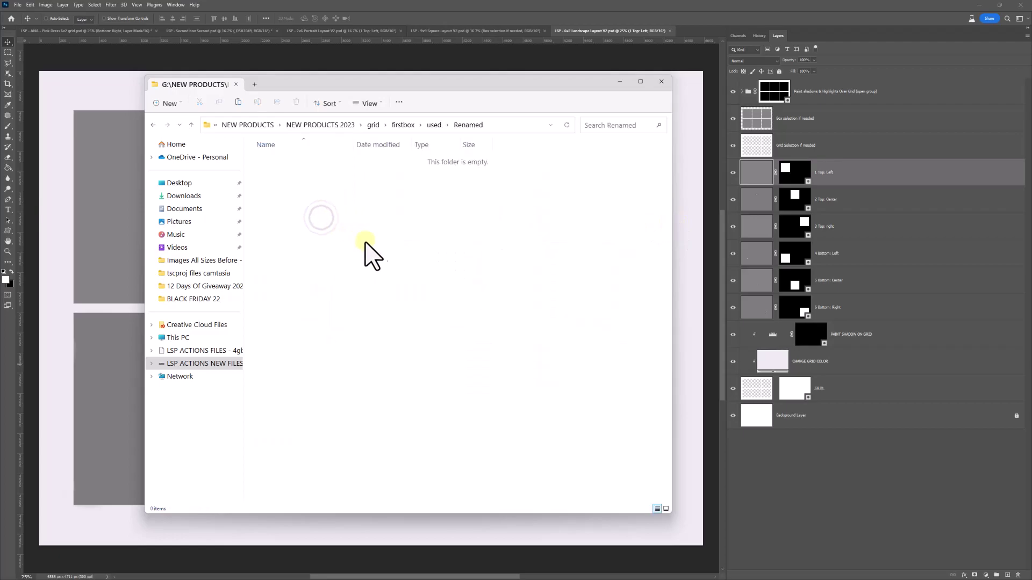
pyautogui.hotkey('ctrl', 'v')
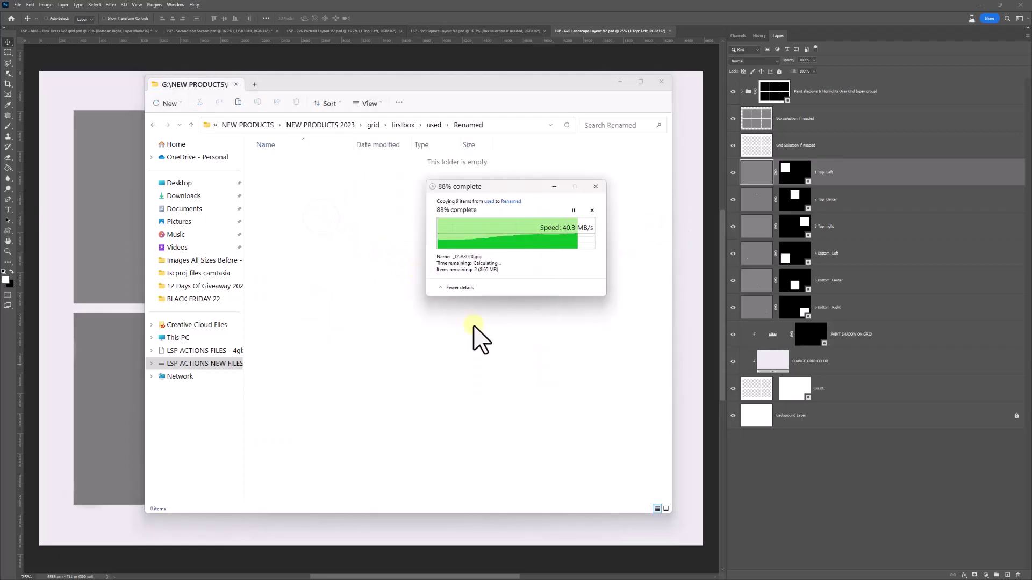
pyautogui.rightClick(474, 328)
pyautogui.moveTo(553, 362)
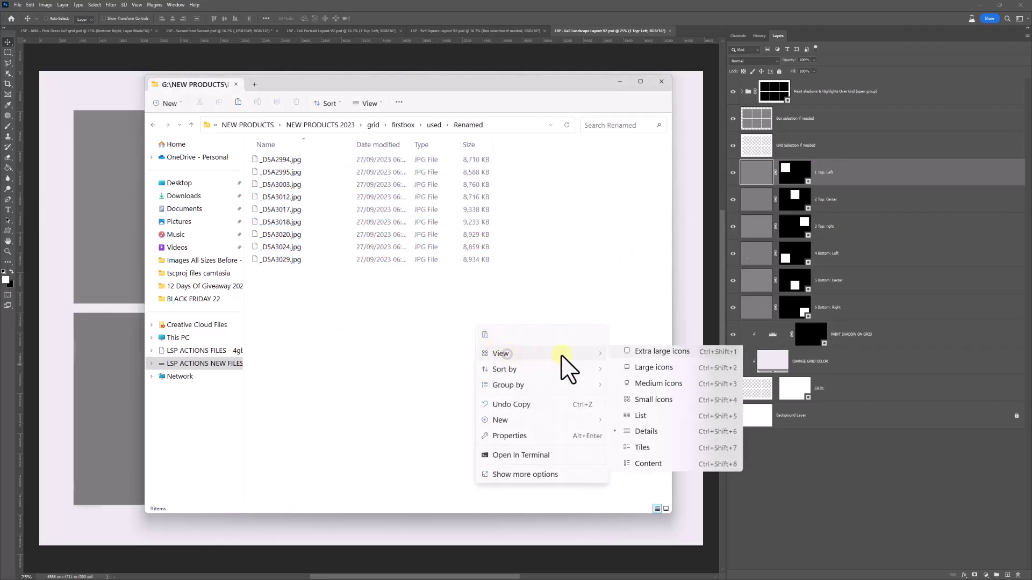
pyautogui.click(659, 354)
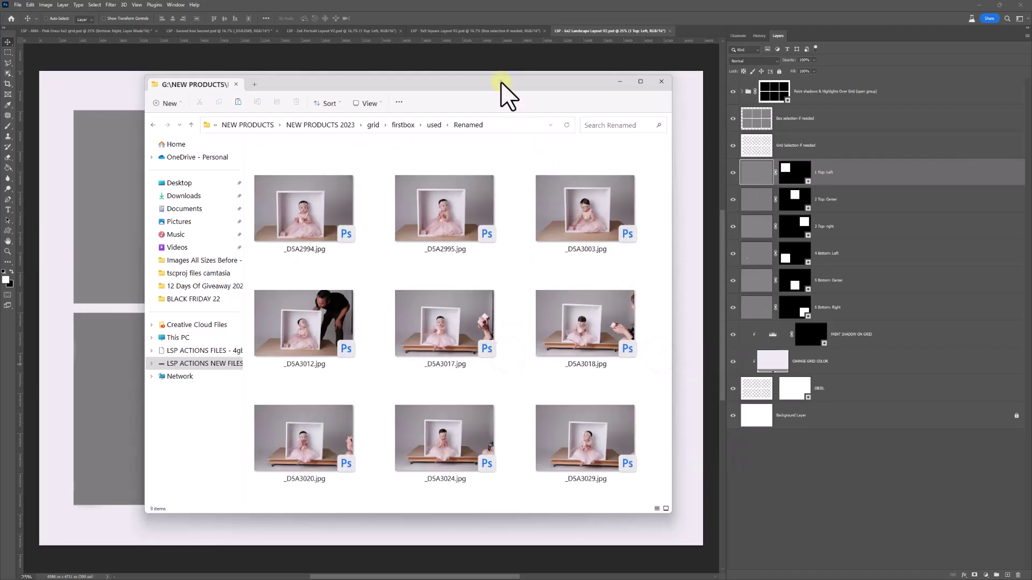
# Rename the copied photo _DSA3017.jpg as 2, keeping the grid template visible beside the folder window
pyautogui.moveTo(507, 91); pyautogui.dragTo(516, 110)
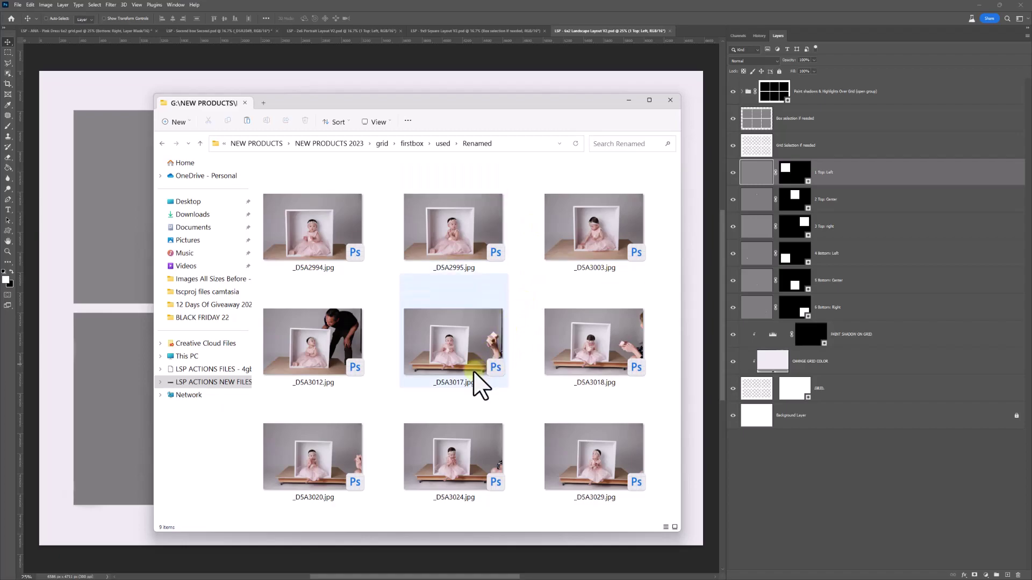
pyautogui.click(445, 352)
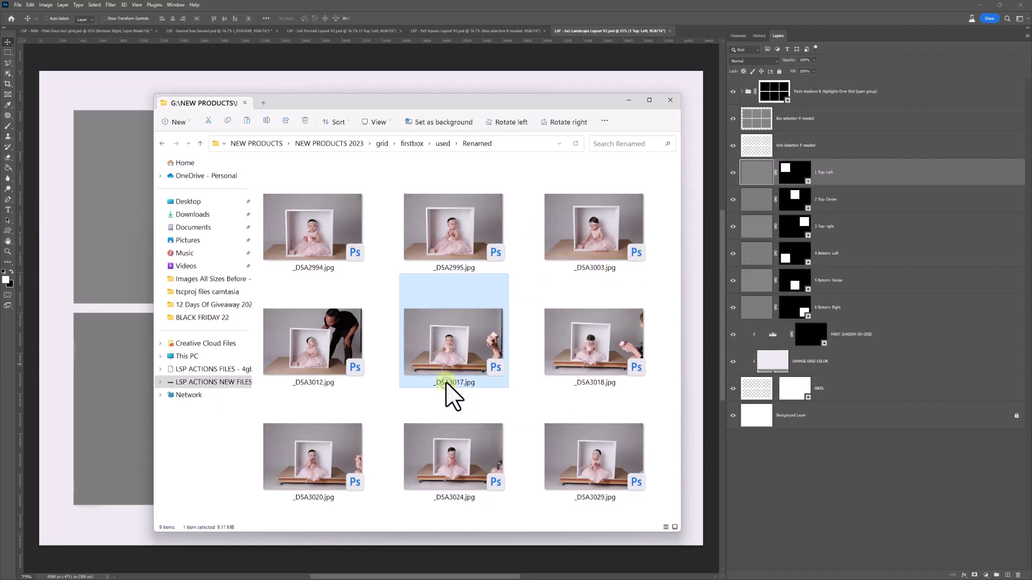
pyautogui.moveTo(425, 97); pyautogui.dragTo(726, 98)
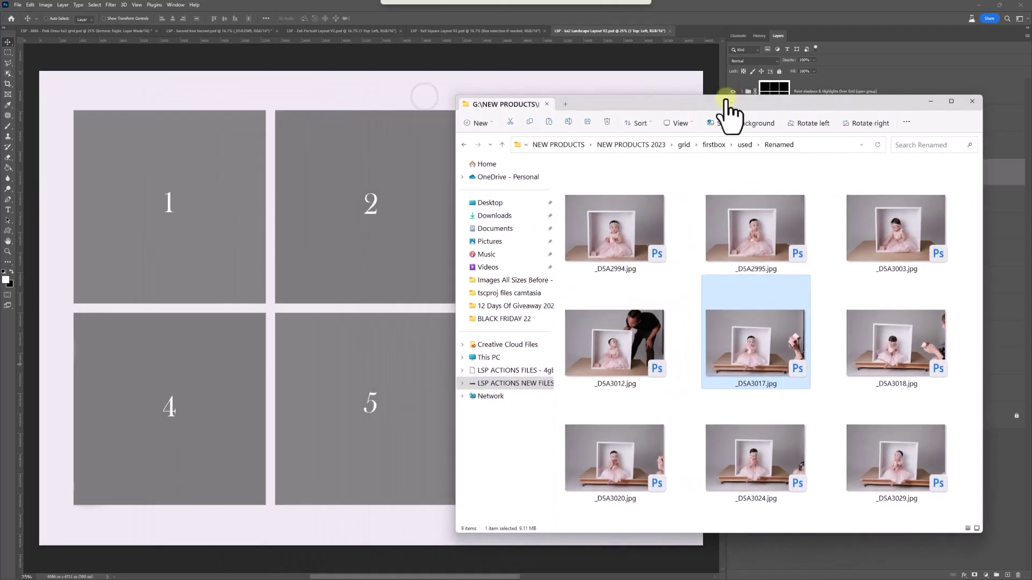
pyautogui.click(750, 383)
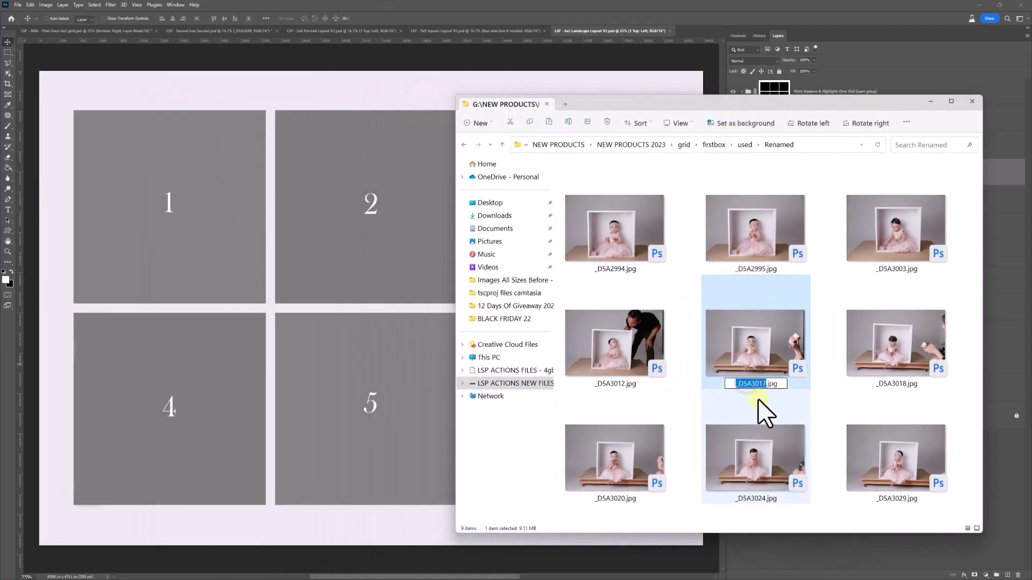
pyautogui.write('2')
pyautogui.press('Return')
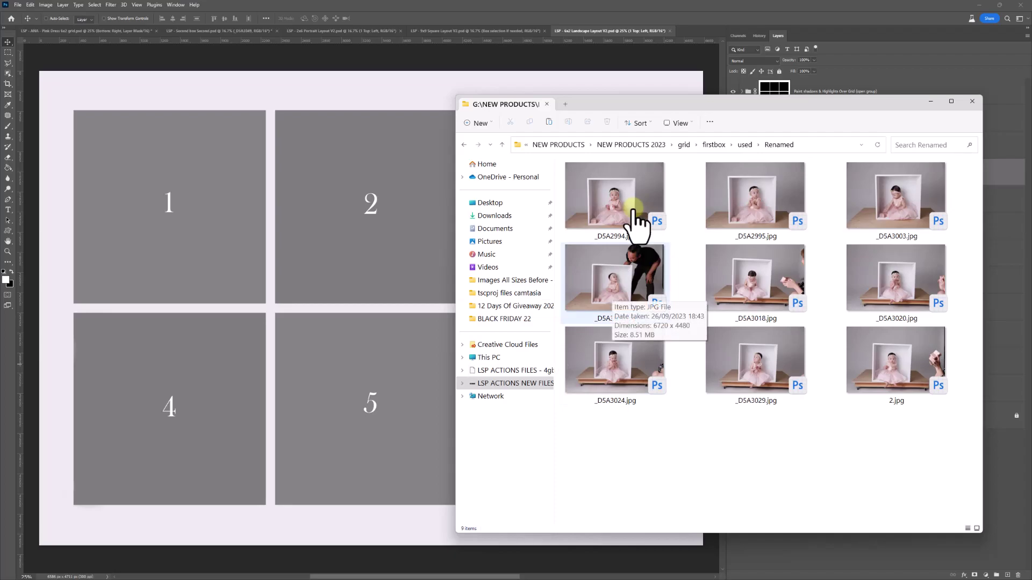
# Rename _DSA3012.jpg in the Renamed folder as 4
pyautogui.click(613, 321)
pyautogui.click(608, 319)
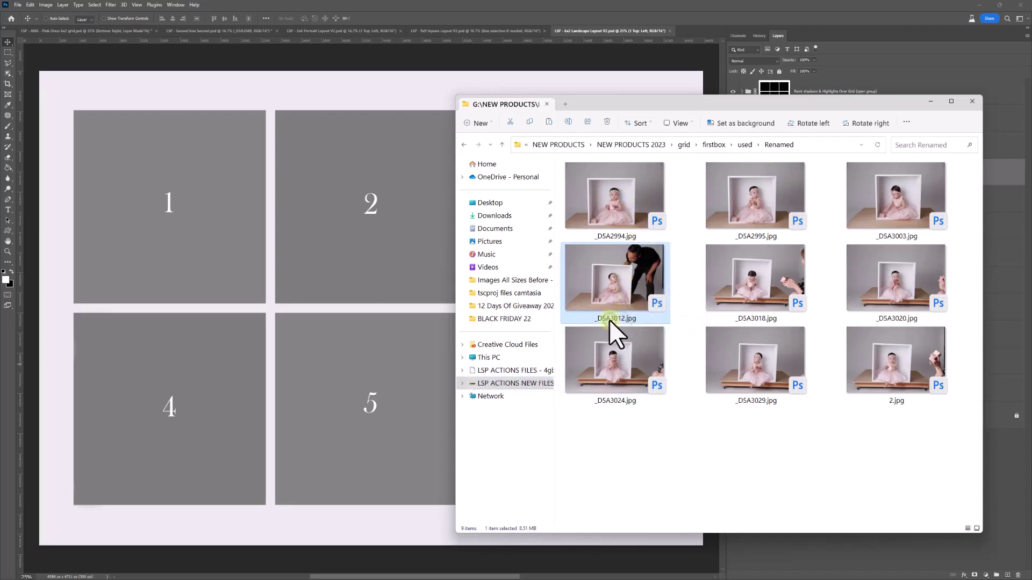
pyautogui.write('4')
pyautogui.click(724, 456)
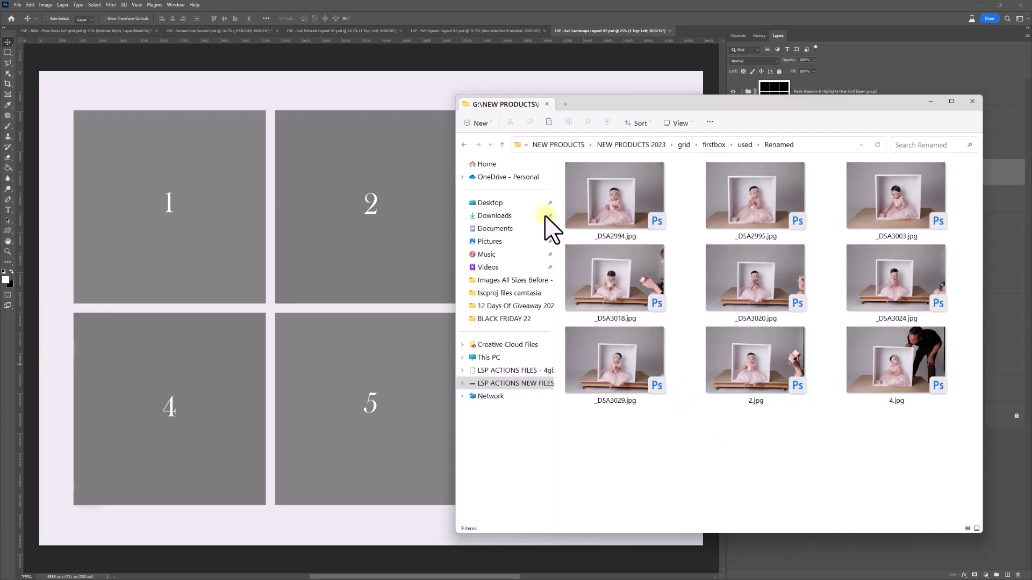
# Move the folder window clear of the grid and rename _DSA3029.jpg as 6
pyautogui.moveTo(611, 104); pyautogui.dragTo(778, 83)
pyautogui.click(787, 383)
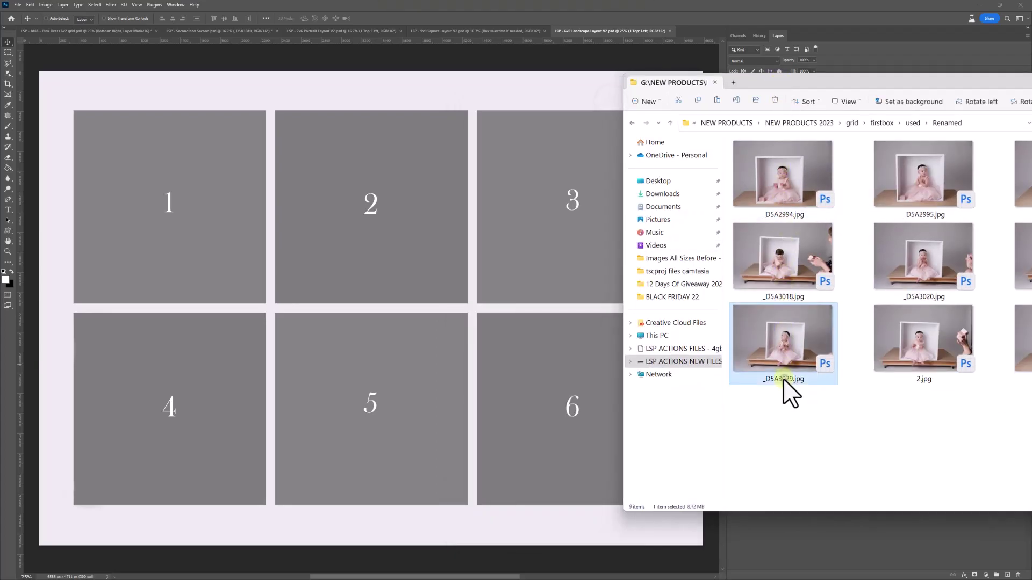
pyautogui.click(779, 379)
pyautogui.write('6')
pyautogui.click(818, 434)
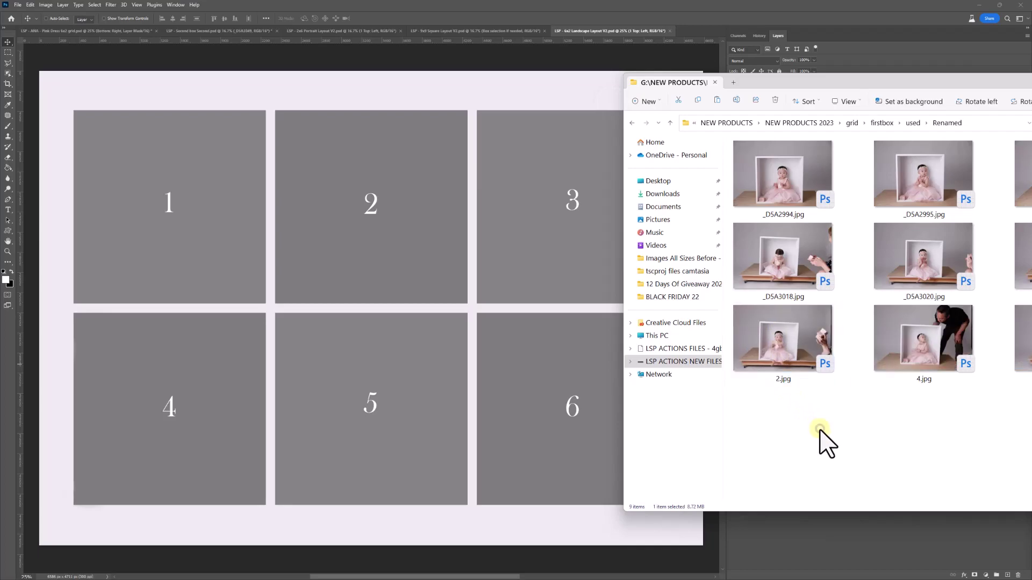
# Bring the folder window fully back into view and rename _DSA3018.jpg as 1
pyautogui.moveTo(825, 85); pyautogui.dragTo(648, 99)
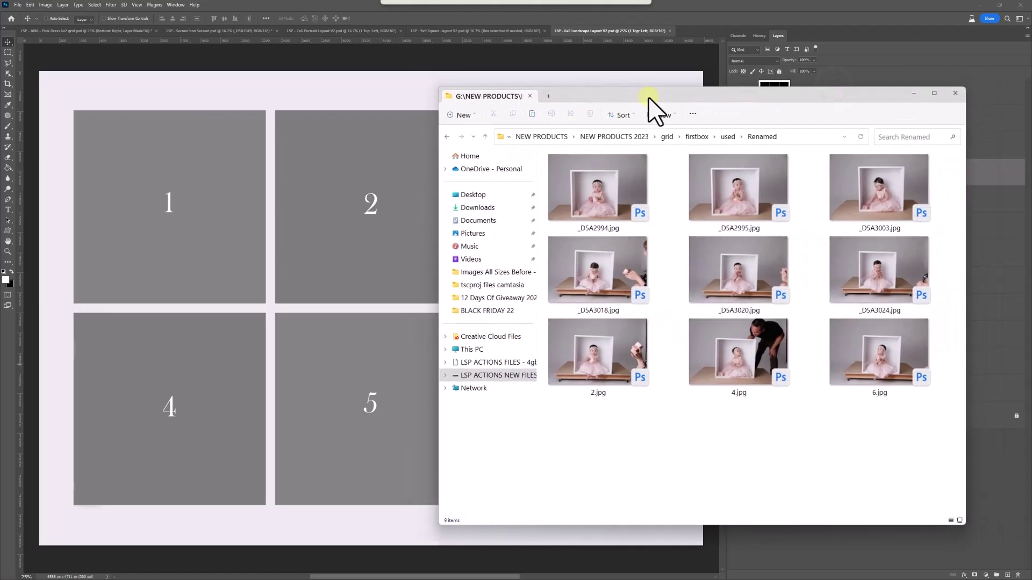
pyautogui.moveTo(648, 100); pyautogui.dragTo(654, 108)
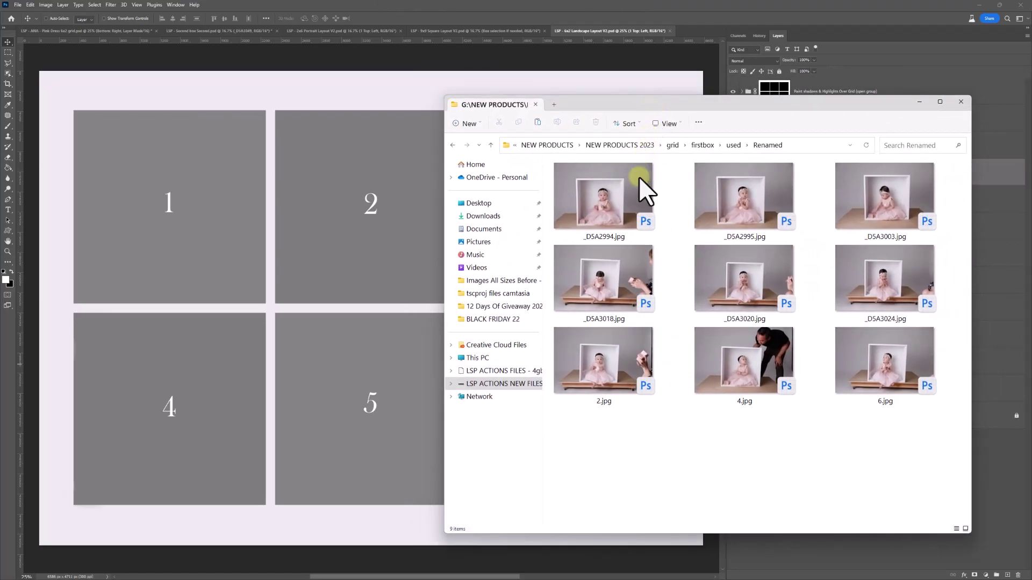
pyautogui.click(618, 306)
pyautogui.click(588, 318)
pyautogui.write('1')
pyautogui.click(683, 464)
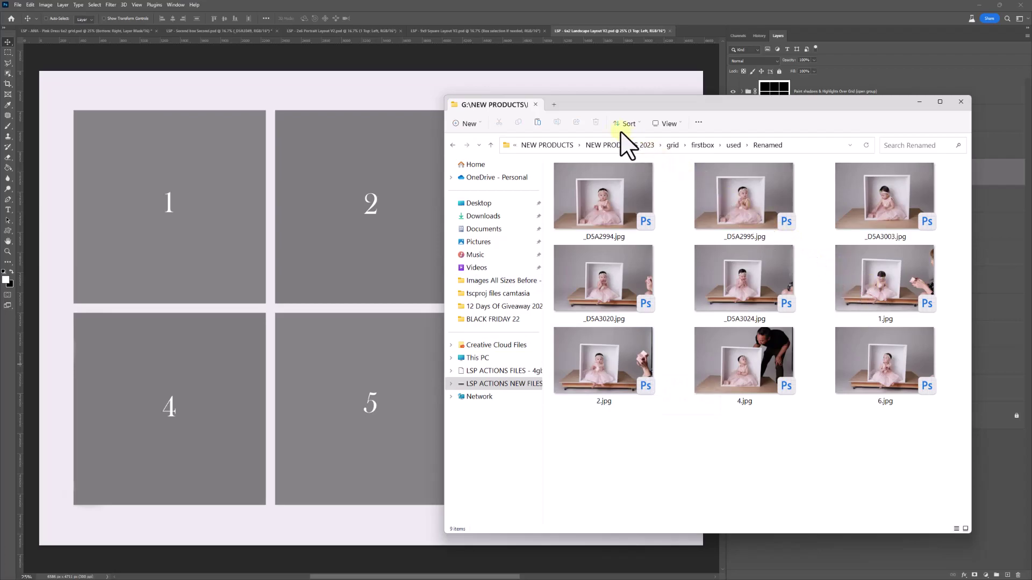
# Rename _DSA2994.jpg in the Renamed folder as 5
pyautogui.moveTo(576, 108); pyautogui.dragTo(610, 104)
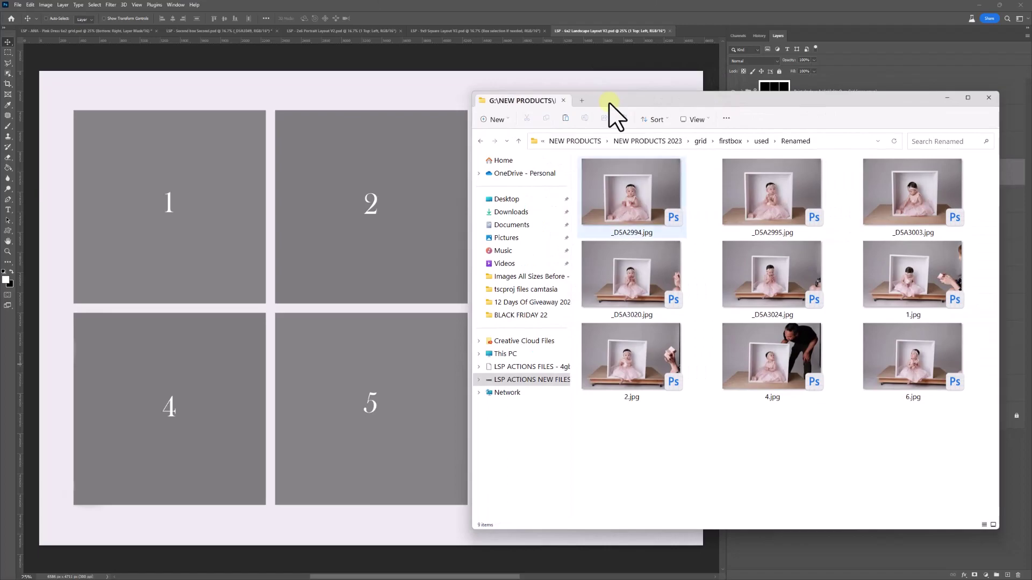
pyautogui.click(628, 232)
pyautogui.click(639, 235)
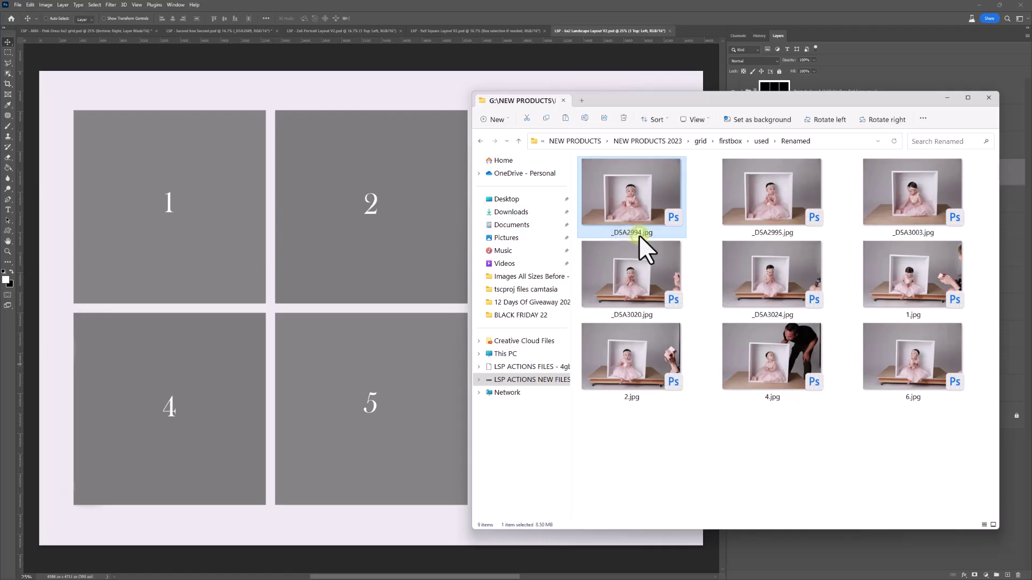
pyautogui.write('5')
pyautogui.click(730, 476)
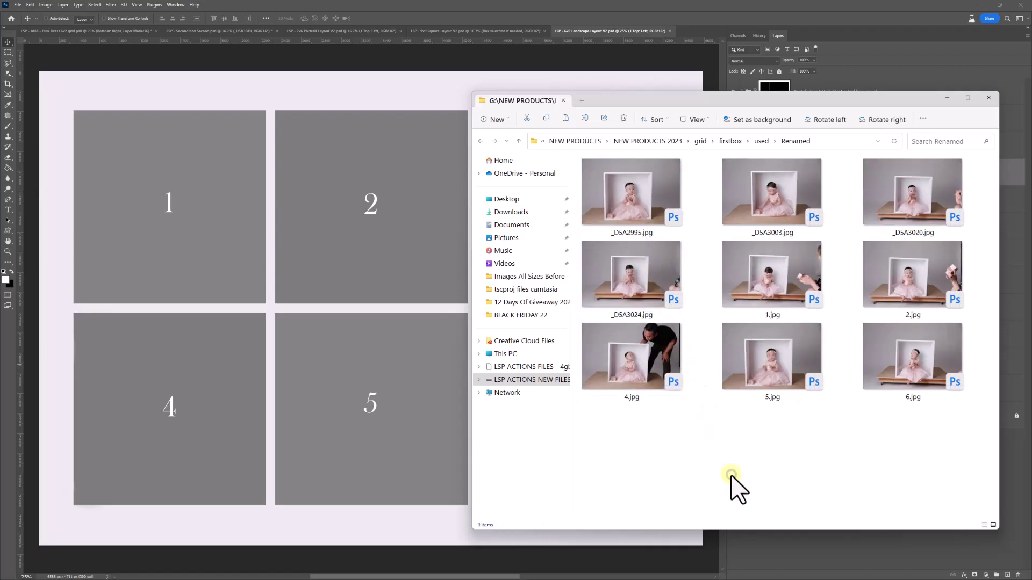
# Rename _DSA3003.jpg in the Renamed folder as 3
pyautogui.moveTo(745, 106); pyautogui.dragTo(666, 144)
pyautogui.click(682, 269)
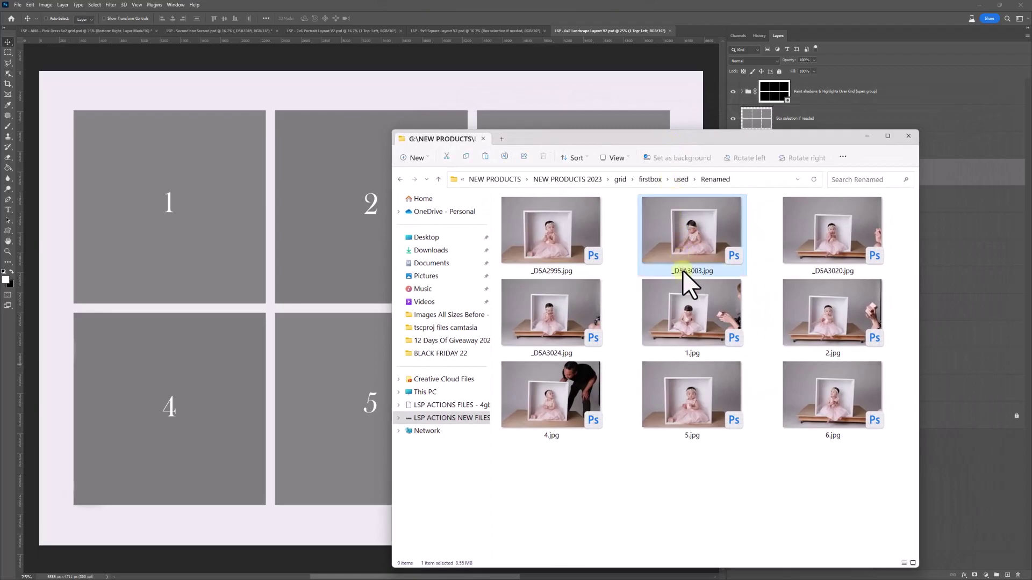
pyautogui.click(685, 271)
pyautogui.write('3')
pyautogui.click(674, 486)
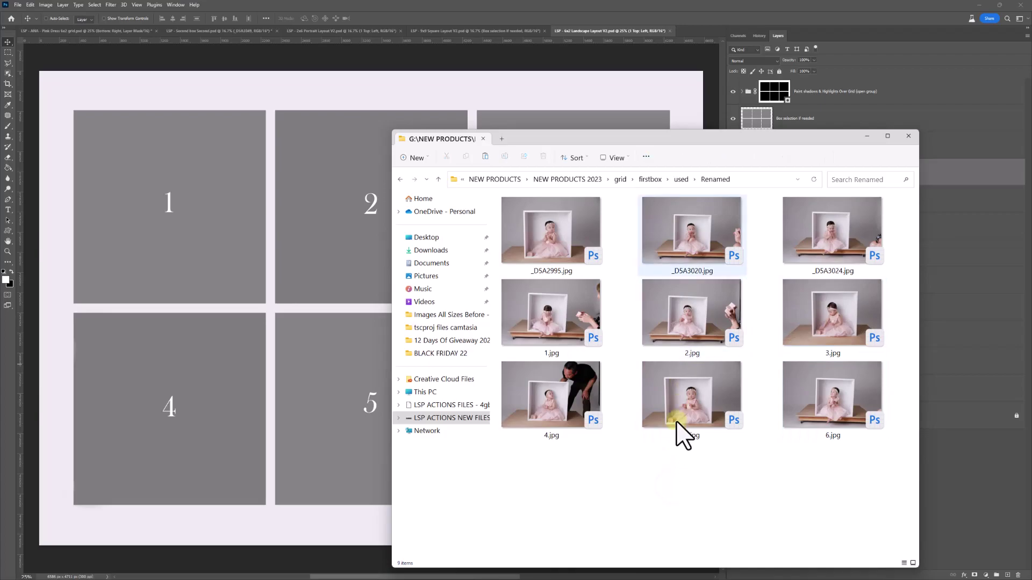
# Move the folder window out of the way, return to Photoshop and select the 1 Top: Left layer of the grid template
pyautogui.moveTo(691, 138); pyautogui.dragTo(0, 177)
pyautogui.click(426, 210)
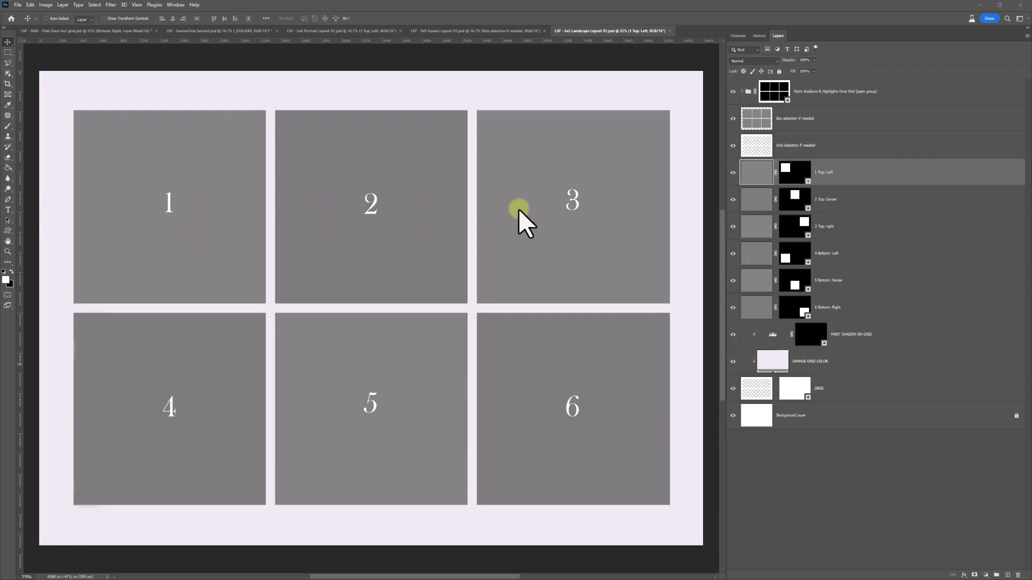
pyautogui.click(854, 299)
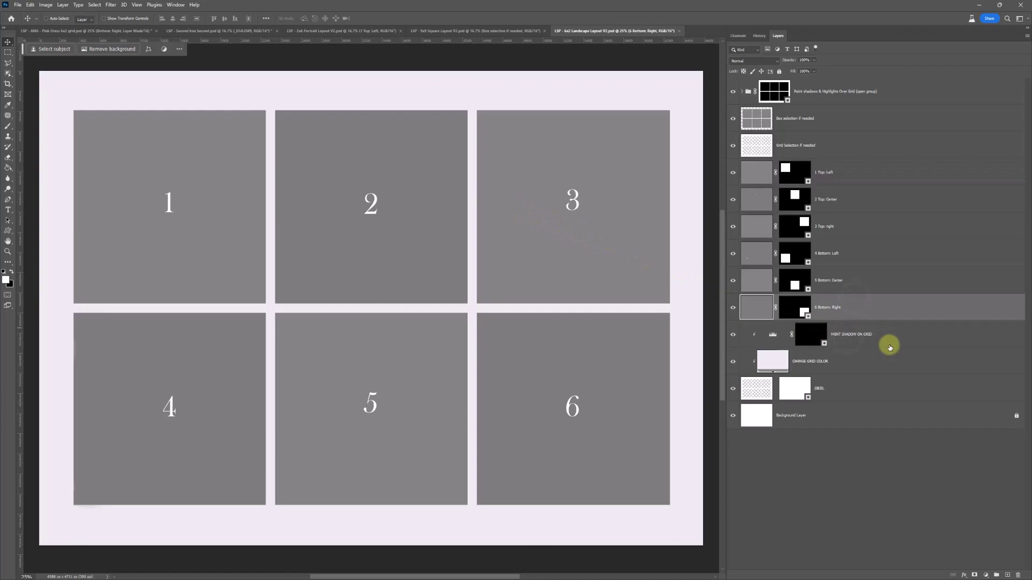
pyautogui.click(836, 173)
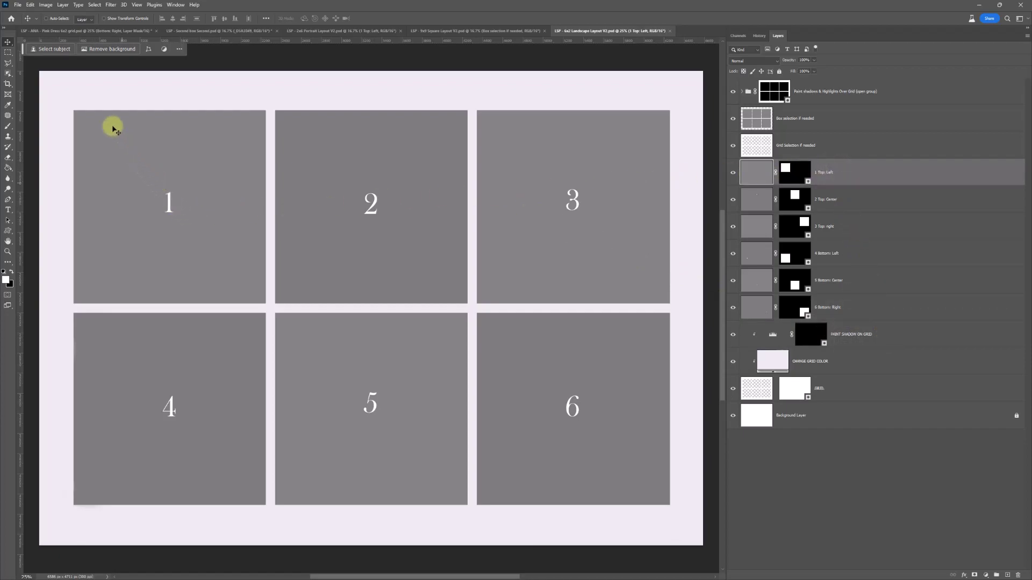
# Place 1.jpg from the Renamed folder into the grid document, directly above the 1 Top: Left layer
pyautogui.click(18, 4)
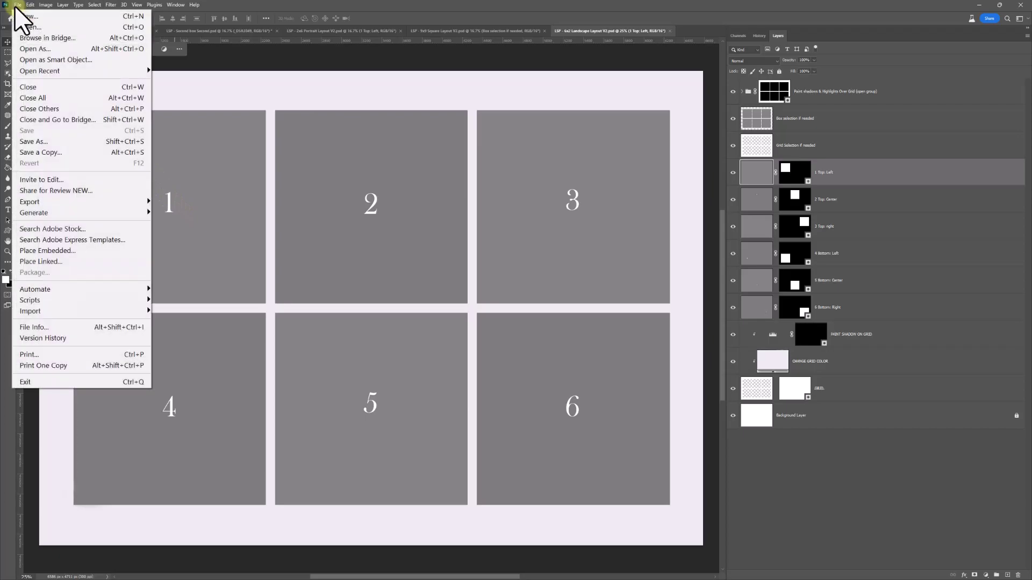
pyautogui.click(86, 252)
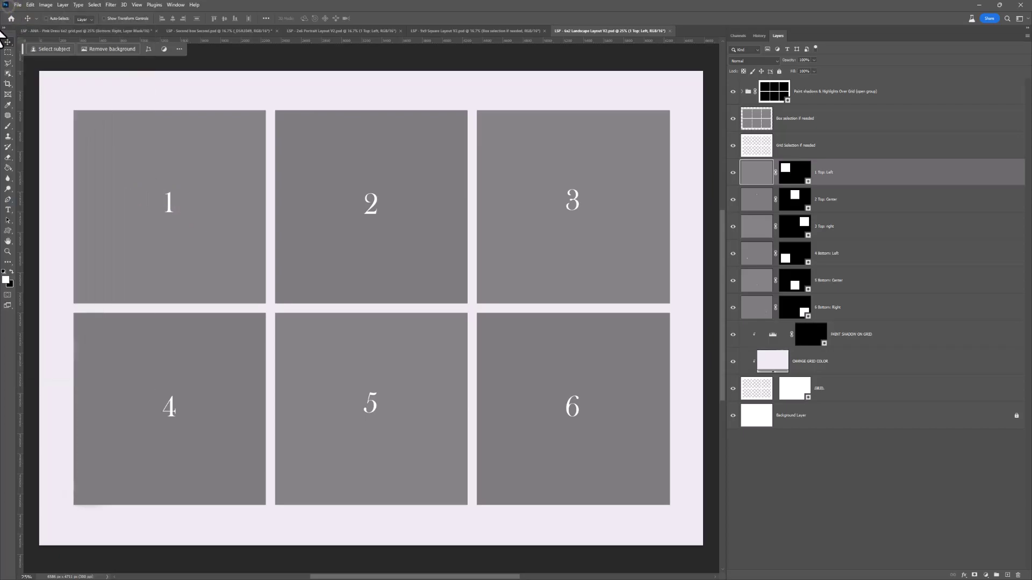
pyautogui.moveTo(127, 247); pyautogui.dragTo(400, 206)
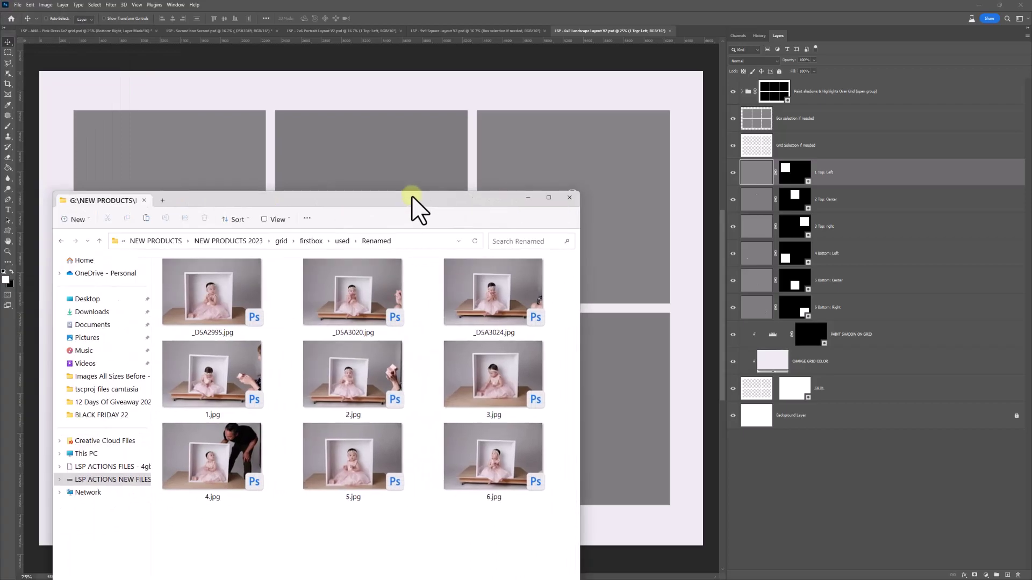
pyautogui.click(204, 371)
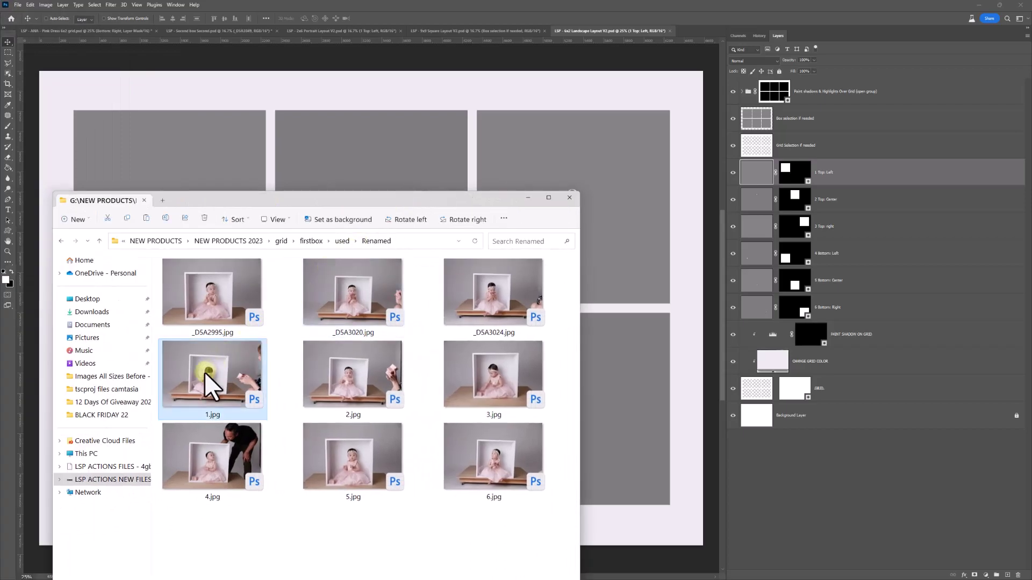
pyautogui.moveTo(205, 372); pyautogui.dragTo(493, 248)
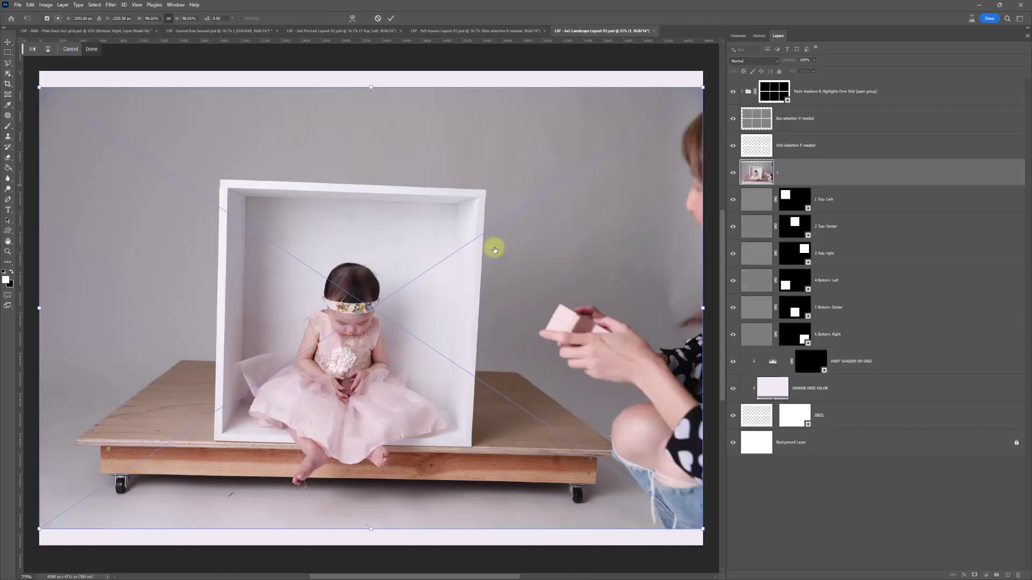
pyautogui.click(792, 173)
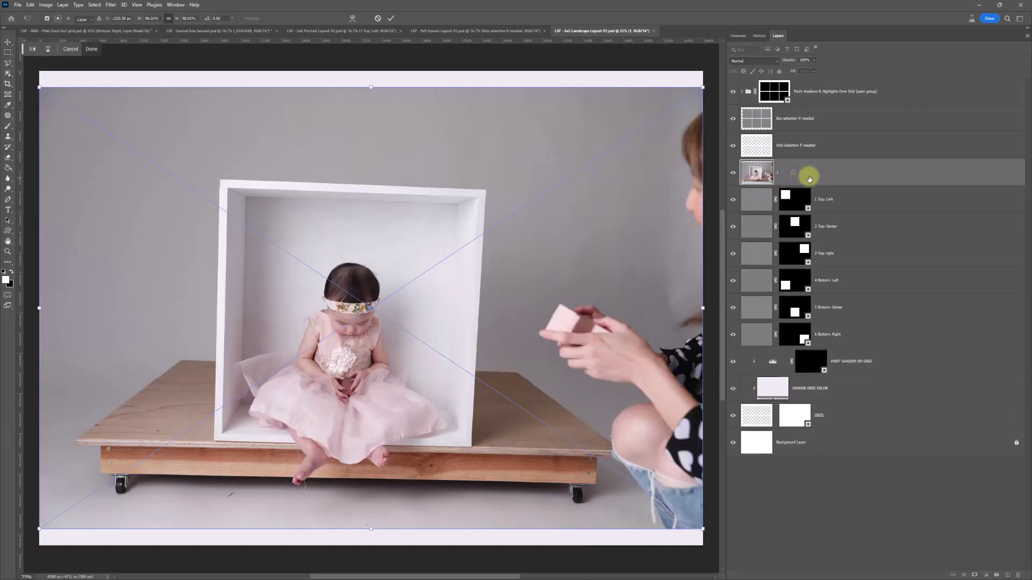
pyautogui.press('Return')
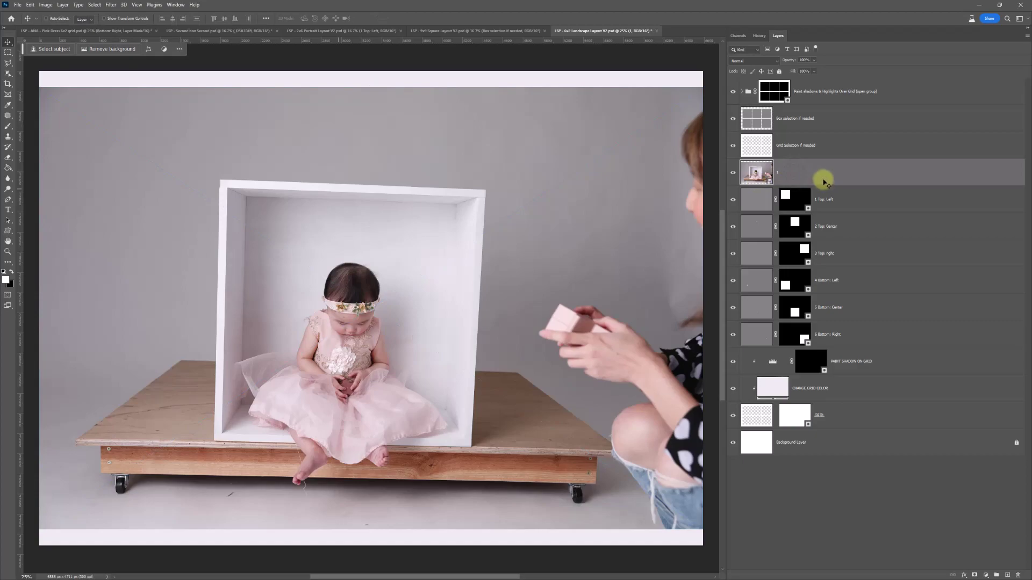
# Clip the placed photo layer 1 to the 1 Top: Left layer with a clipping mask
pyautogui.moveTo(817, 177); pyautogui.dragTo(811, 156)
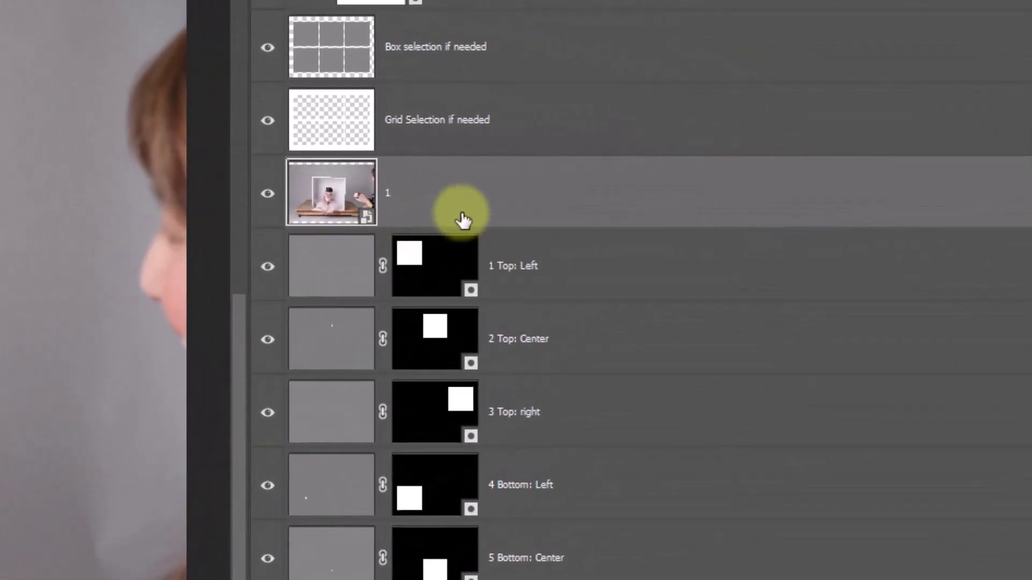
pyautogui.rightClick(462, 220)
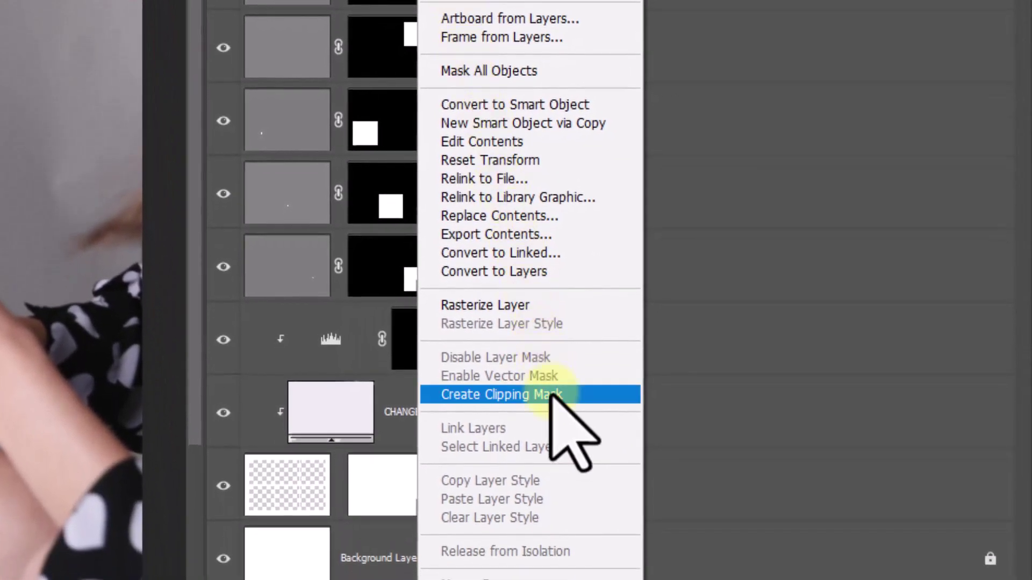
pyautogui.click(551, 396)
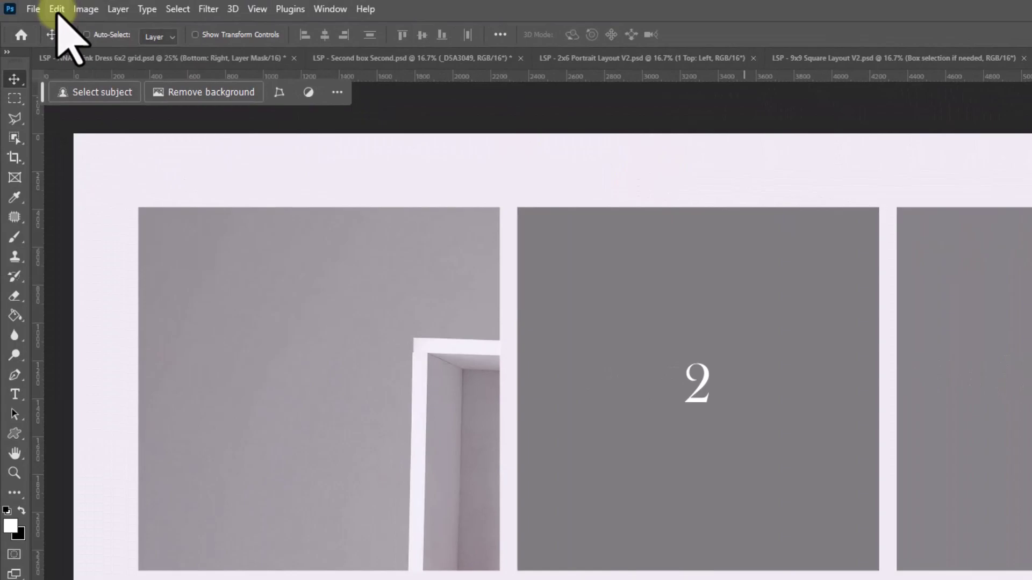
# Scale the clipped photo to about 74%, rotate it about -1.4° and position the white box inside grid opening 1
pyautogui.hotkey('ctrl', 't')
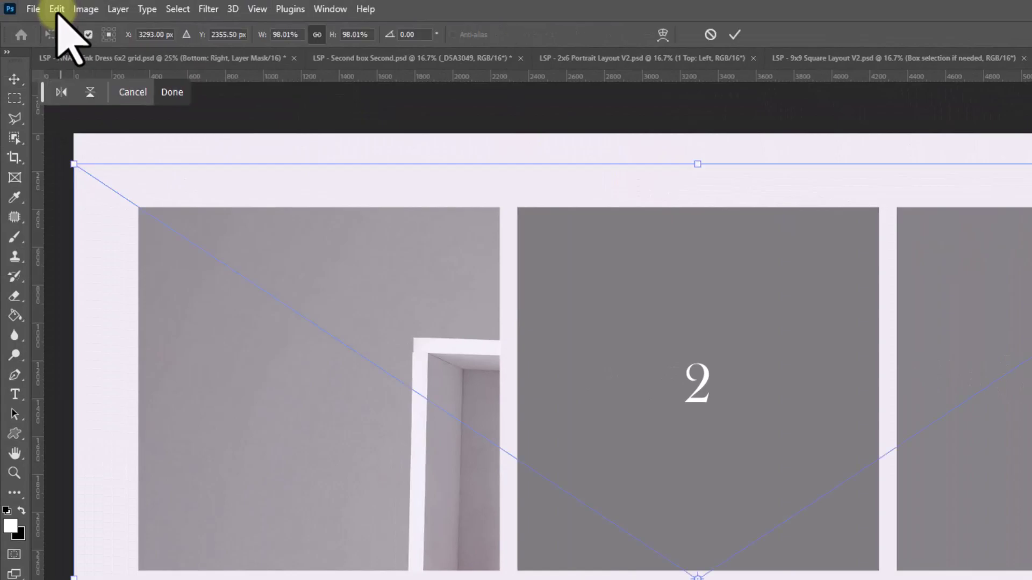
pyautogui.click(57, 11)
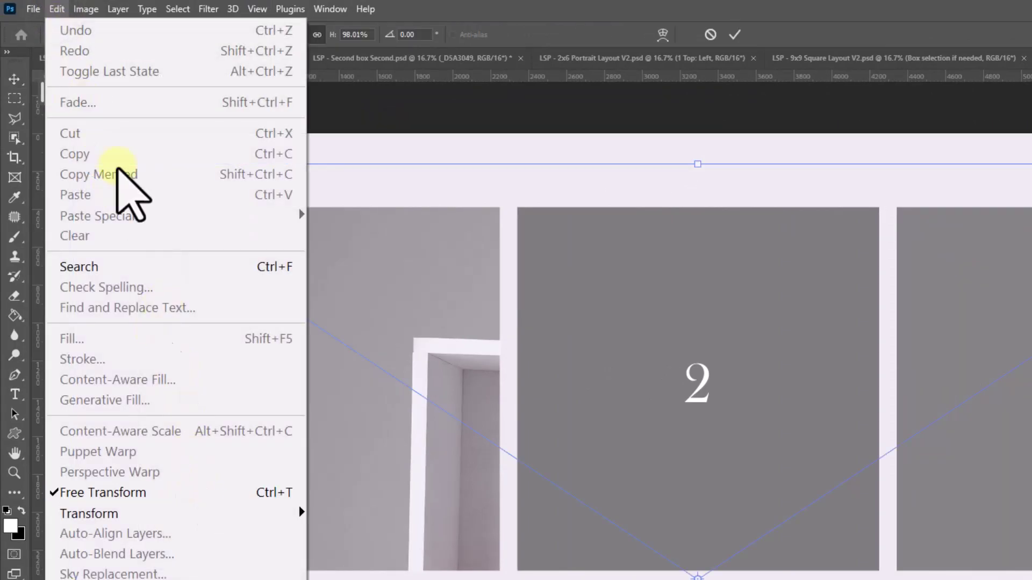
pyautogui.click(63, 6)
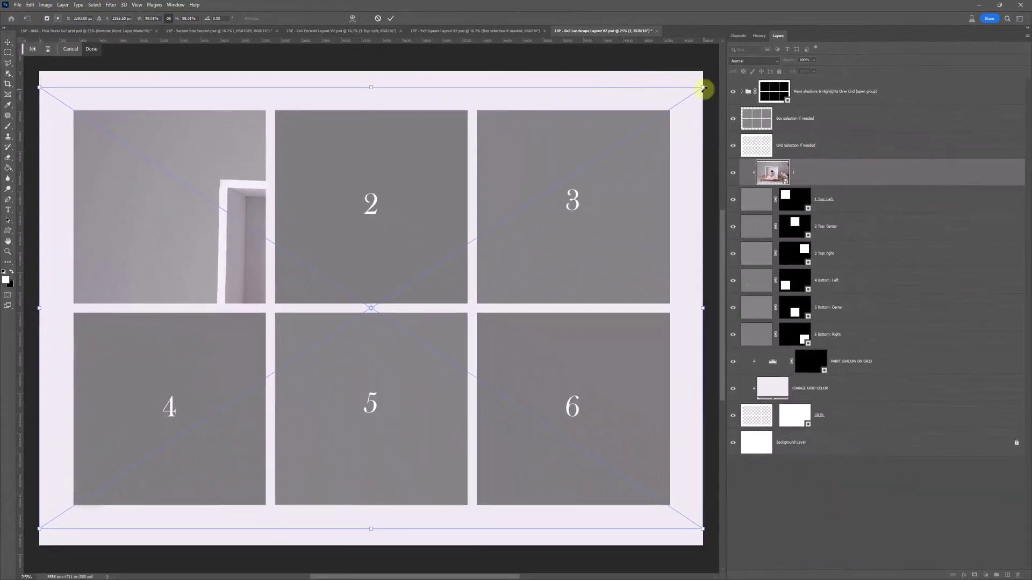
pyautogui.moveTo(704, 89); pyautogui.dragTo(264, 350)
pyautogui.moveTo(265, 414); pyautogui.dragTo(279, 203)
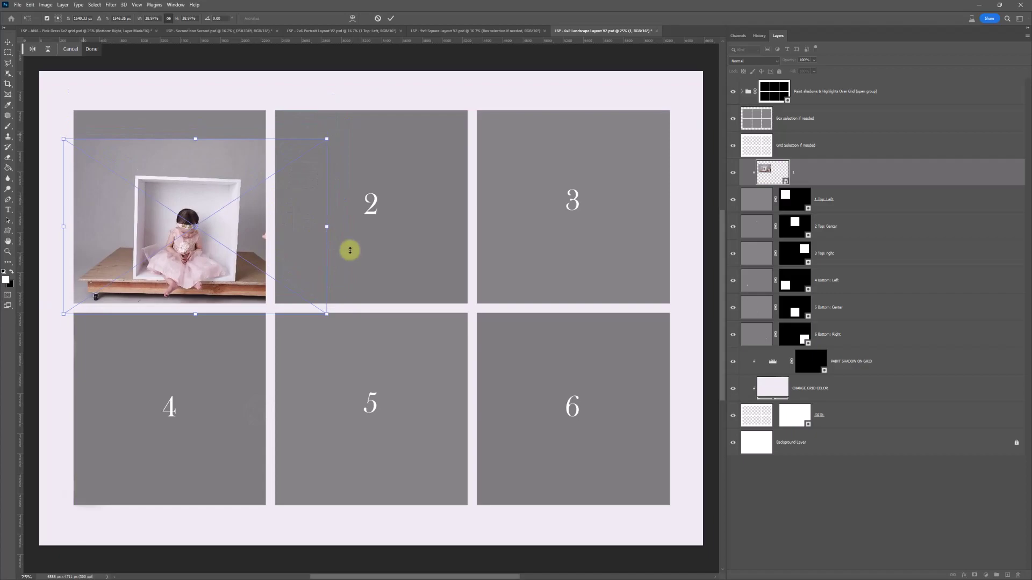
pyautogui.moveTo(327, 139); pyautogui.dragTo(503, 102)
pyautogui.moveTo(401, 185); pyautogui.dragTo(322, 213)
pyautogui.moveTo(410, 225)
pyautogui.mouseDown()
pyautogui.moveTo(398, 203)
pyautogui.moveTo(466, 218)
pyautogui.moveTo(407, 228)
pyautogui.moveTo(398, 219)
pyautogui.moveTo(405, 225)
pyautogui.mouseUp()
pyautogui.doubleClick(110, 138)
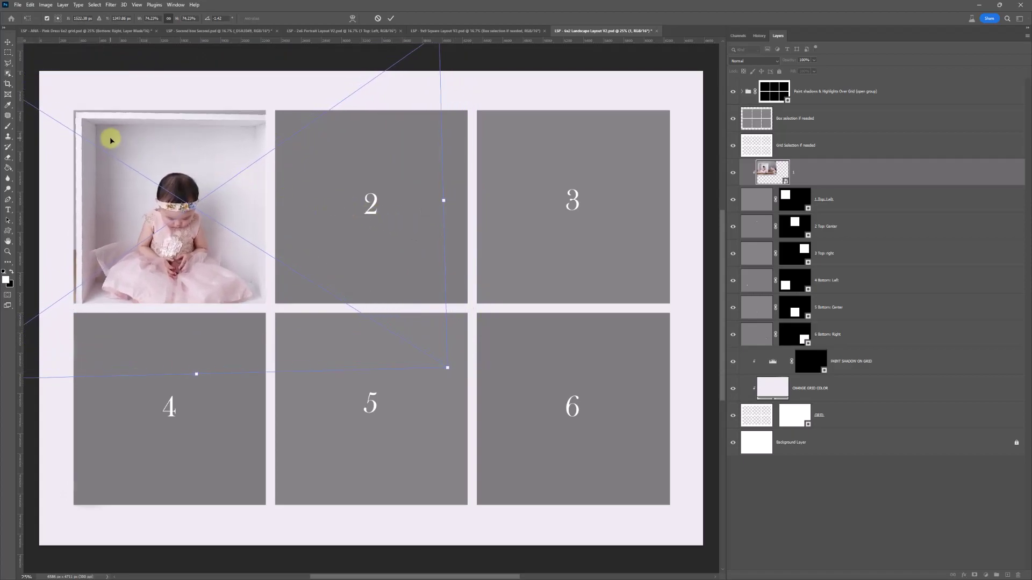
pyautogui.click(797, 181)
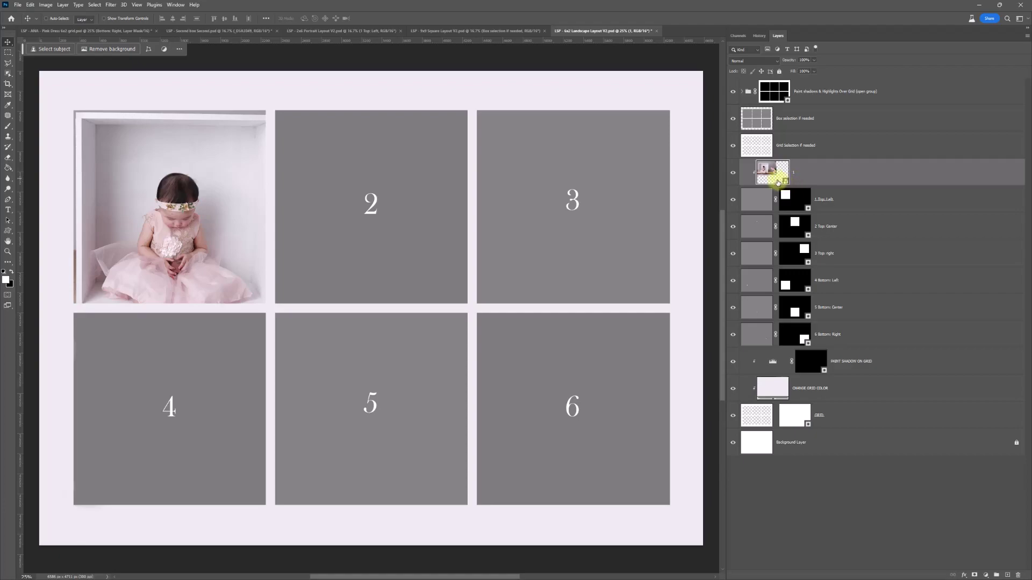
pyautogui.rightClick(806, 172)
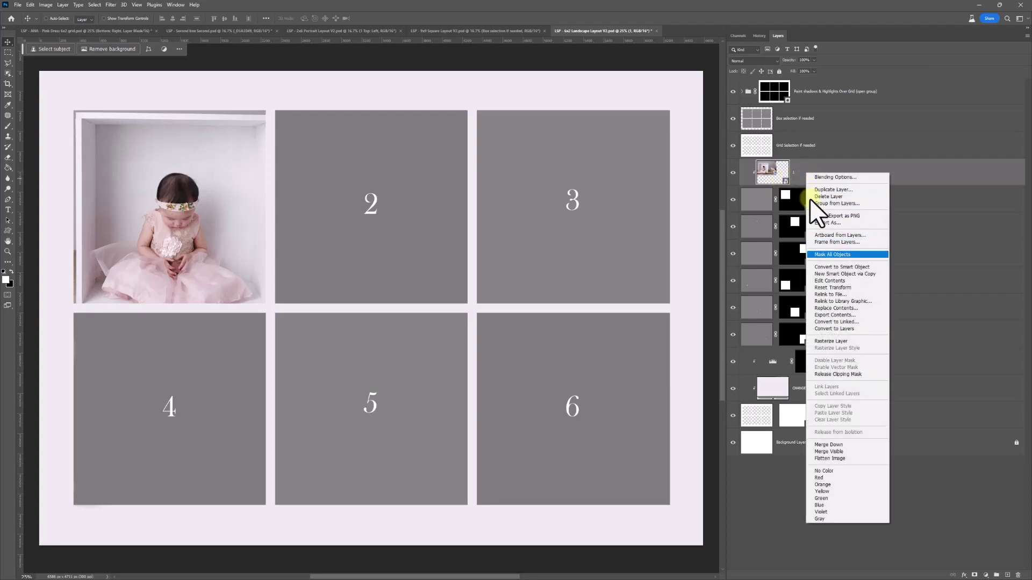
pyautogui.click(834, 341)
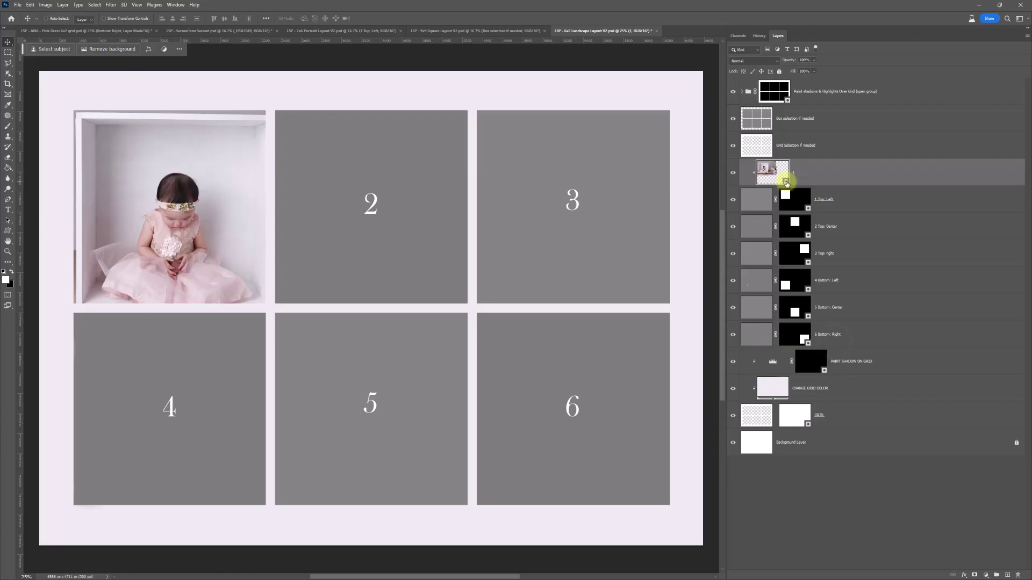
# Open the contents of smart object layer 1 and crop the photo closely around the white box, removing the assistant
pyautogui.doubleClick(786, 183)
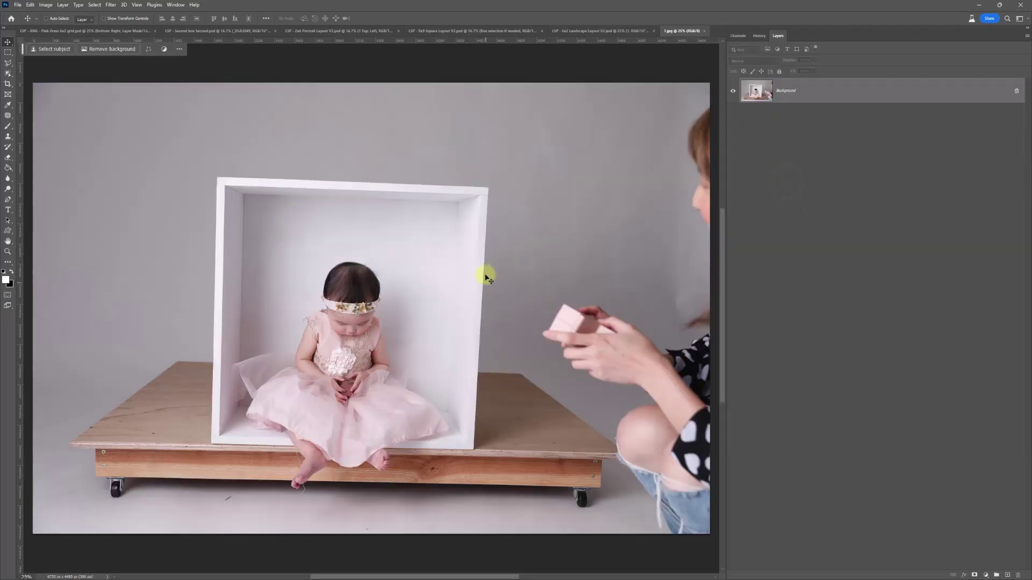
pyautogui.press('c')
pyautogui.moveTo(444, 91); pyautogui.dragTo(428, 74)
pyautogui.moveTo(371, 98); pyautogui.dragTo(372, 138)
pyautogui.moveTo(55, 307); pyautogui.dragTo(128, 302)
pyautogui.moveTo(613, 304); pyautogui.dragTo(514, 309)
pyautogui.moveTo(371, 478)
pyautogui.mouseDown()
pyautogui.moveTo(364, 460)
pyautogui.moveTo(367, 475)
pyautogui.mouseUp()
pyautogui.doubleClick(396, 374)
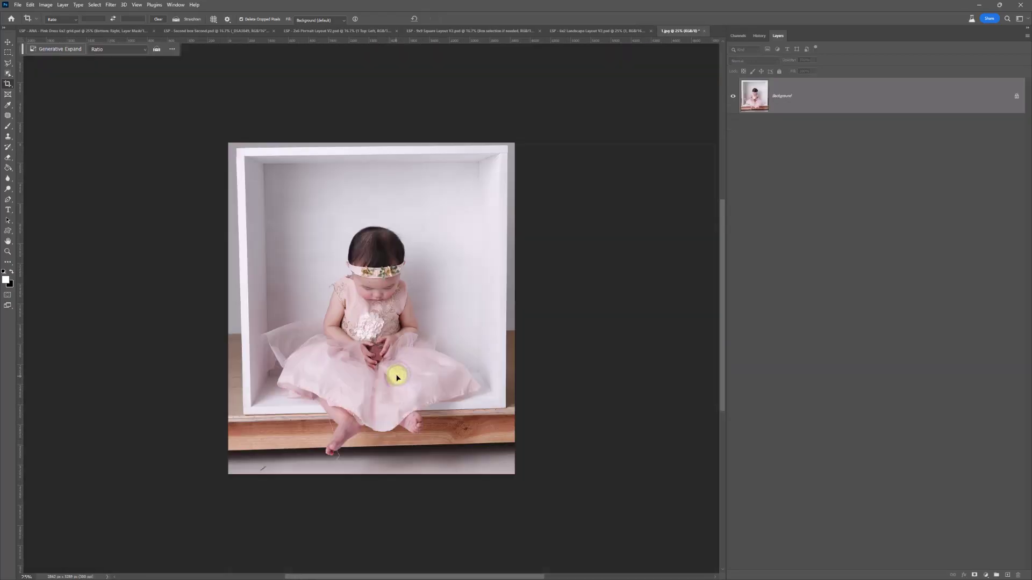
# Save the cropped smart object contents as a JPEG at quality 12 (Maximum) and close 1.jpg
pyautogui.hotkey('ctrl', 's')
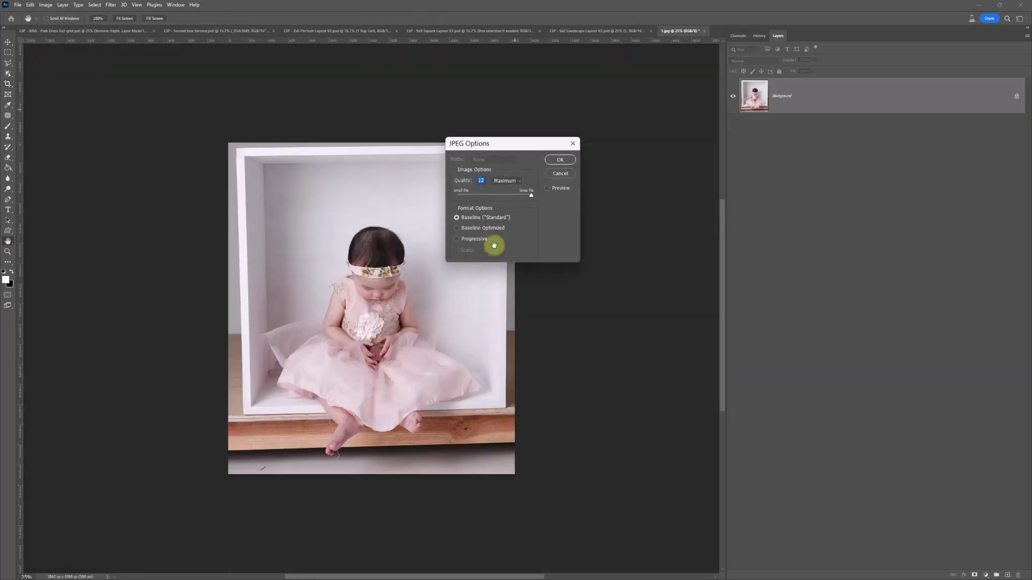
pyautogui.click(559, 159)
pyautogui.click(17, 5)
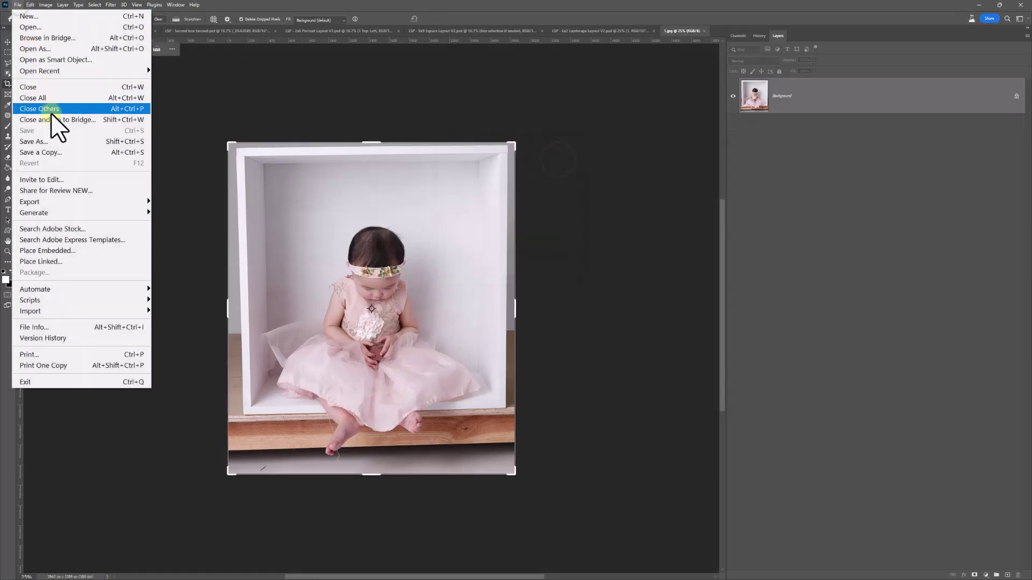
pyautogui.click(18, 5)
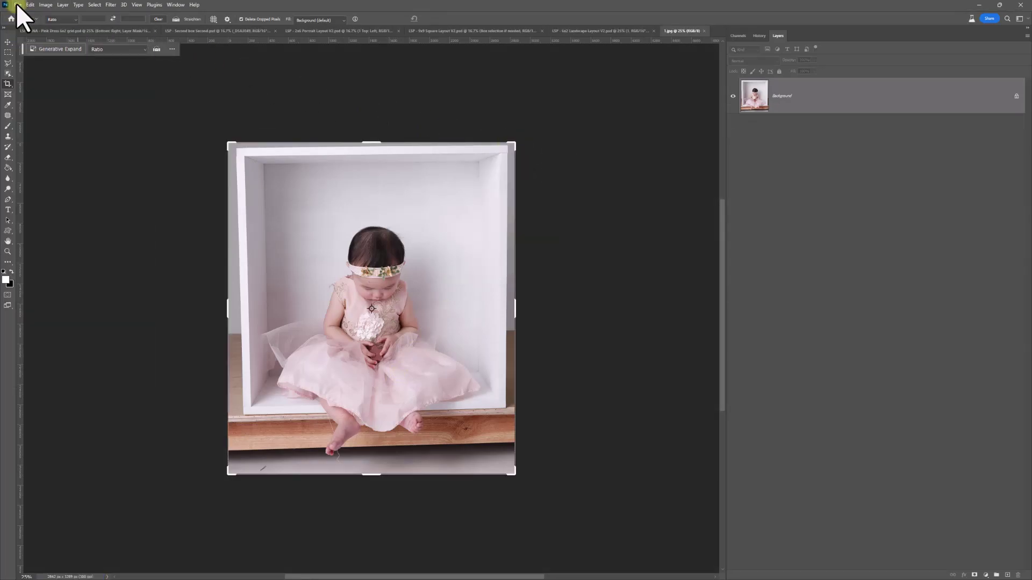
pyautogui.click(705, 31)
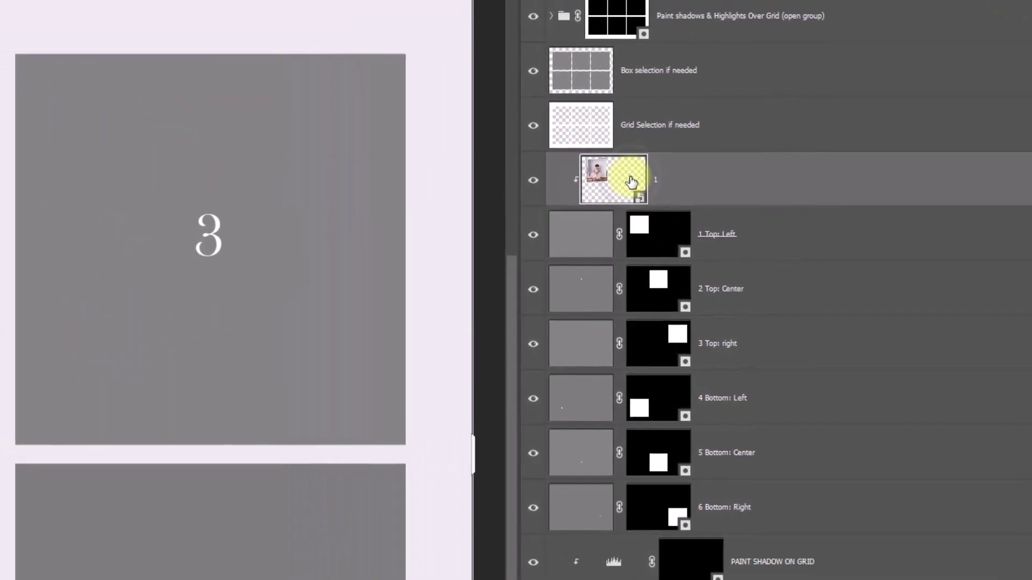
# Scale, rotate and reposition the cropped photo so the white box fills grid opening 1
pyautogui.hotkey('ctrl', 't')
pyautogui.moveTo(352, 272); pyautogui.dragTo(328, 355)
pyautogui.moveTo(438, 267); pyautogui.dragTo(537, 225)
pyautogui.moveTo(305, 272); pyautogui.dragTo(287, 235)
pyautogui.doubleClick(255, 219)
# Set the CHANGE GRID COLOR layer's fill to a dark blue-purple so the edges of the white box stand out
pyautogui.hotkey('alt', 'space')
pyautogui.click(19, 117)
pyautogui.click(16, 115)
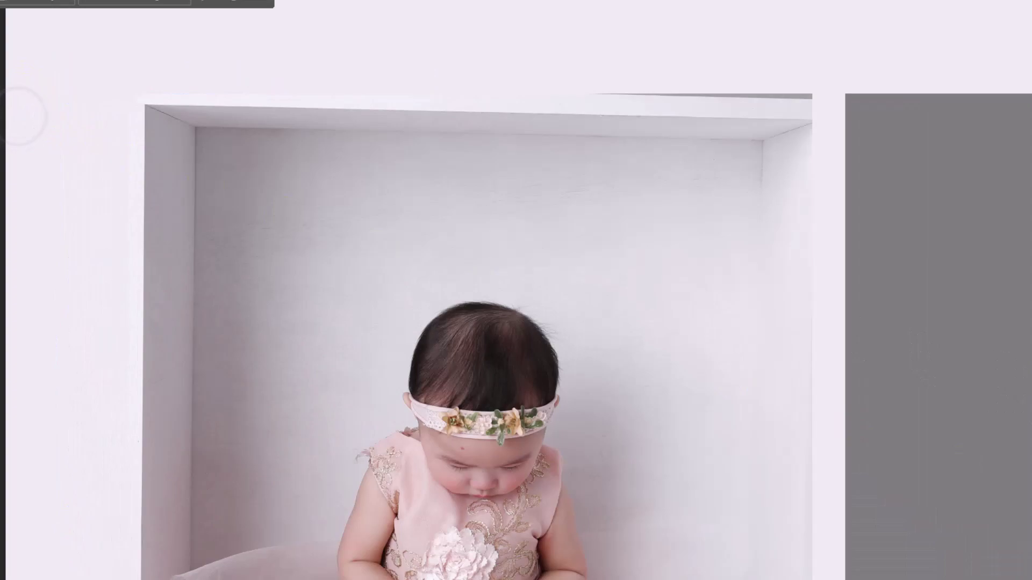
pyautogui.click(944, 466)
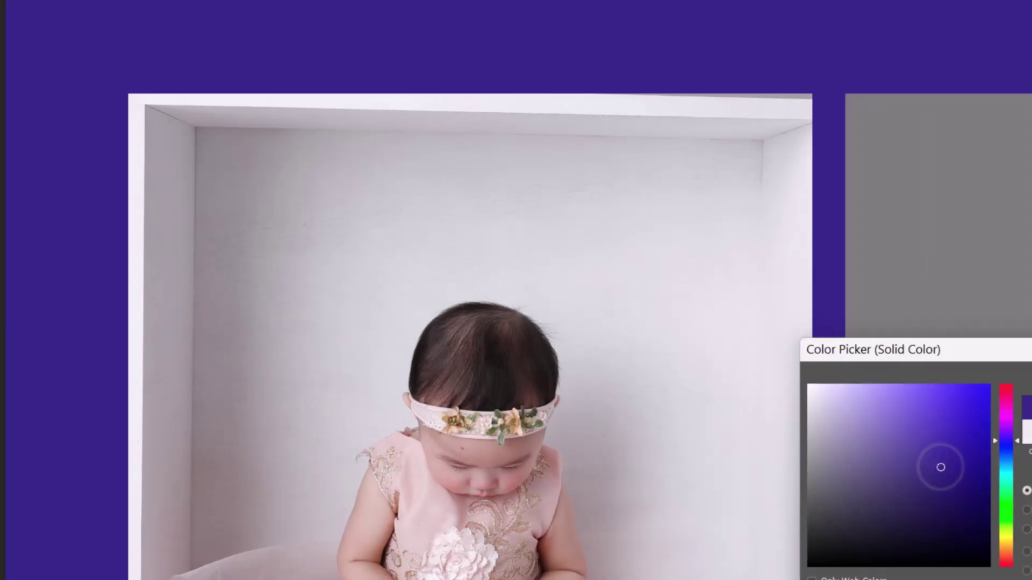
pyautogui.press('Return')
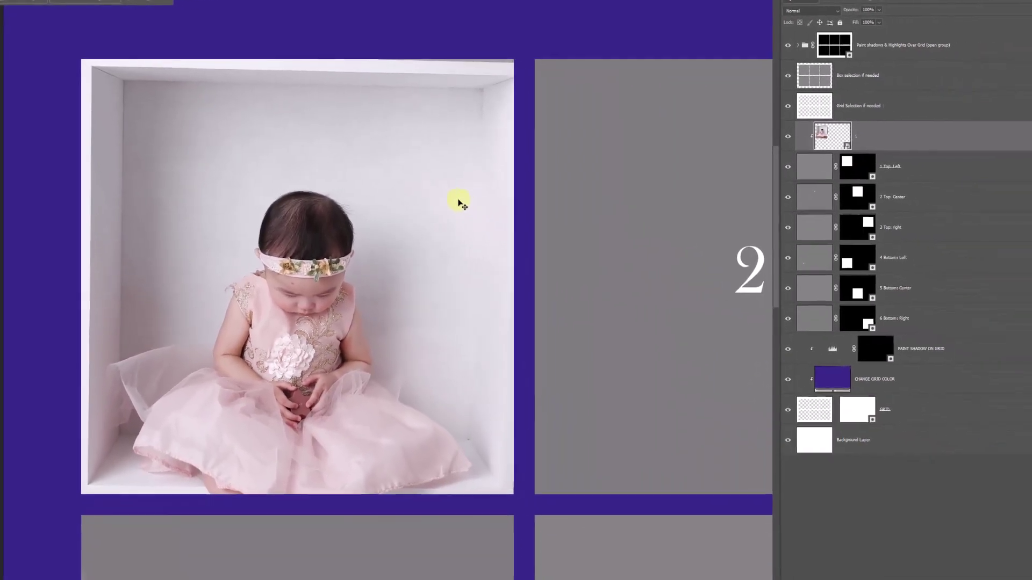
# Transform photo 1 within its opening, shifting it so the box's lower front board sits just above the opening's bottom edge
pyautogui.hotkey('ctrl', 't')
pyautogui.moveTo(199, 166); pyautogui.dragTo(251, 217)
pyautogui.moveTo(320, 299); pyautogui.dragTo(311, 236)
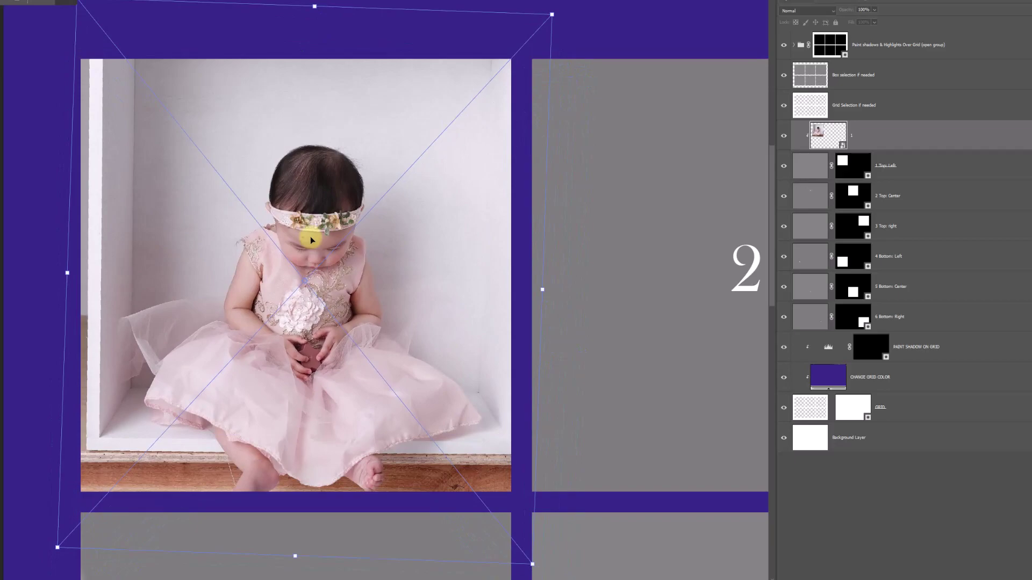
pyautogui.moveTo(294, 301); pyautogui.dragTo(287, 327)
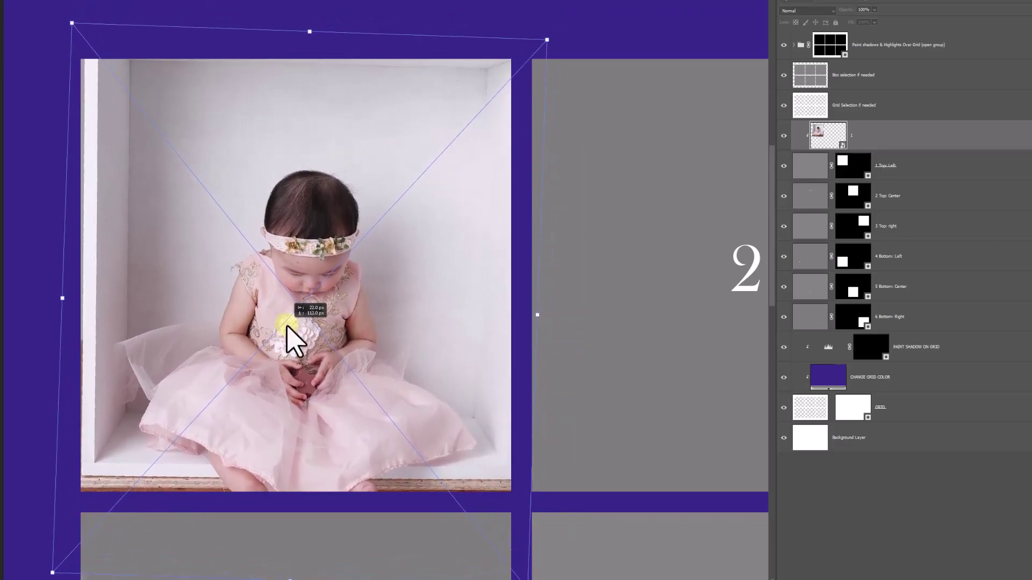
pyautogui.scroll(-3, 287, 326)
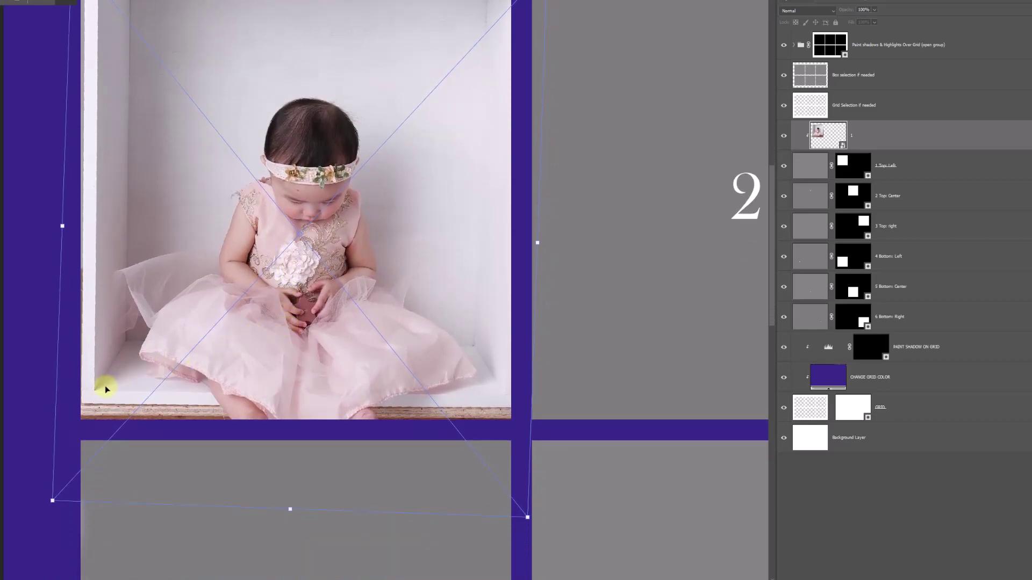
pyautogui.press('Return')
# Try outlining the box's lower front board near its left corner with a straight-edged lasso selection
pyautogui.press('z')
pyautogui.click(88, 399)
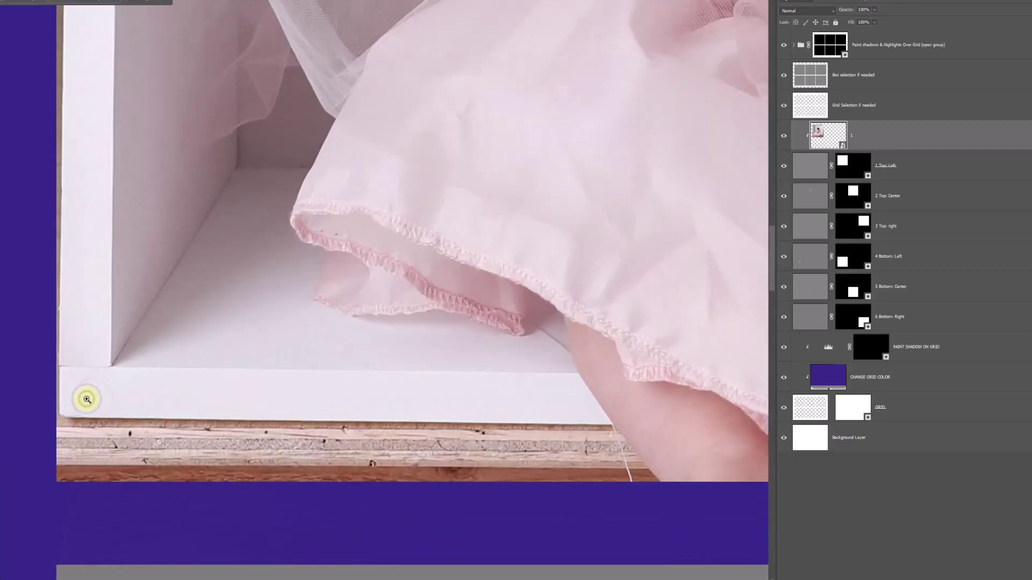
pyautogui.click(111, 367)
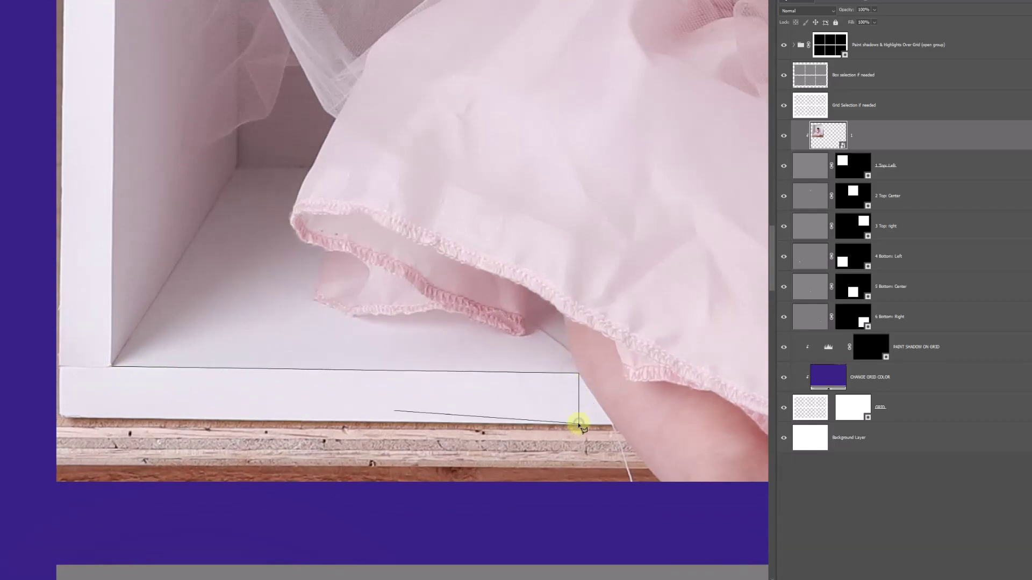
pyautogui.doubleClick(87, 413)
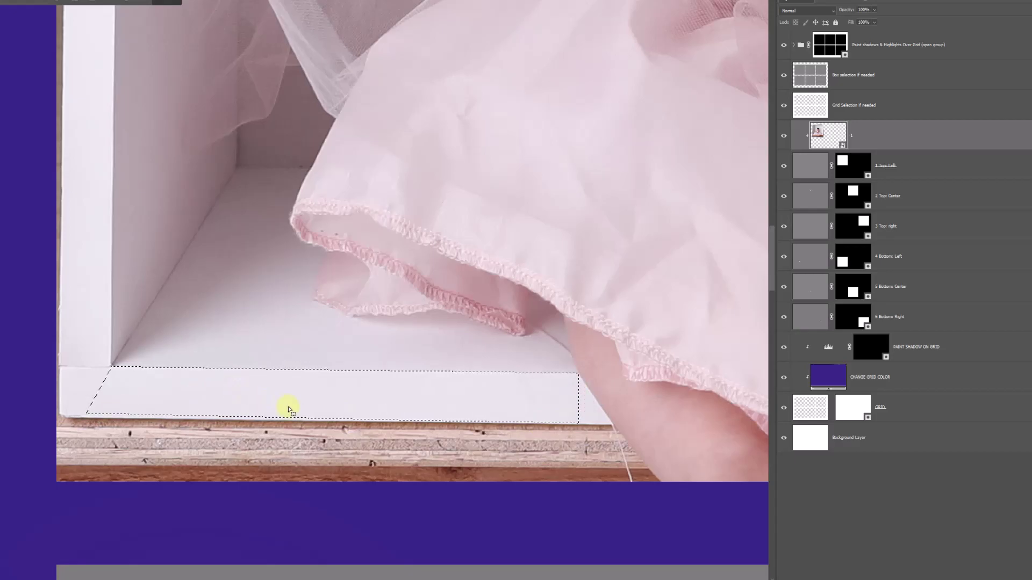
pyautogui.scroll(-6, 290, 404)
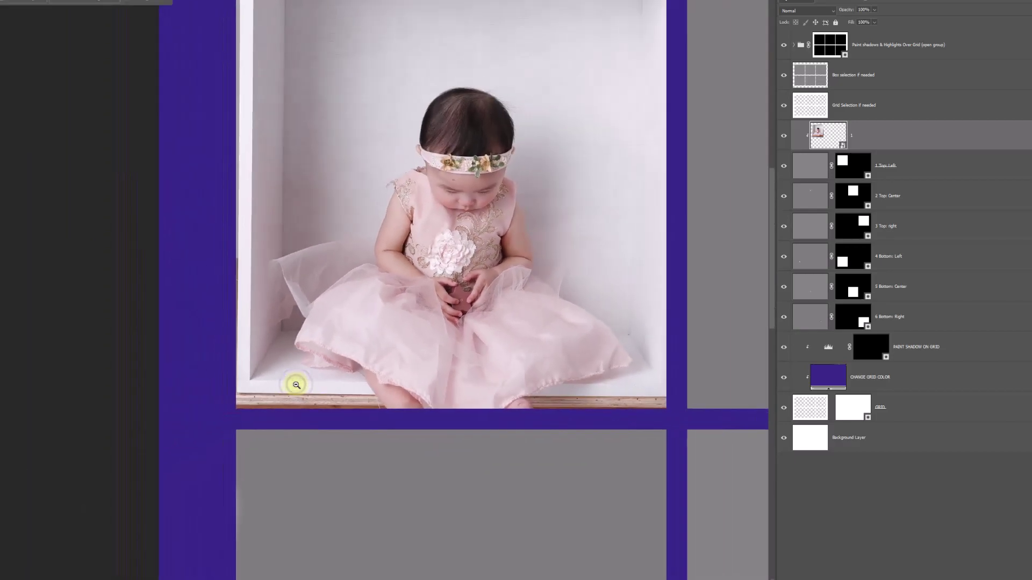
# Free-transform photo 1, moving it down in its opening and enlarging it outward from its upper-left corner
pyautogui.hotkey('ctrl', 't')
pyautogui.moveTo(473, 357); pyautogui.dragTo(476, 385)
pyautogui.scroll(2, 476, 385)
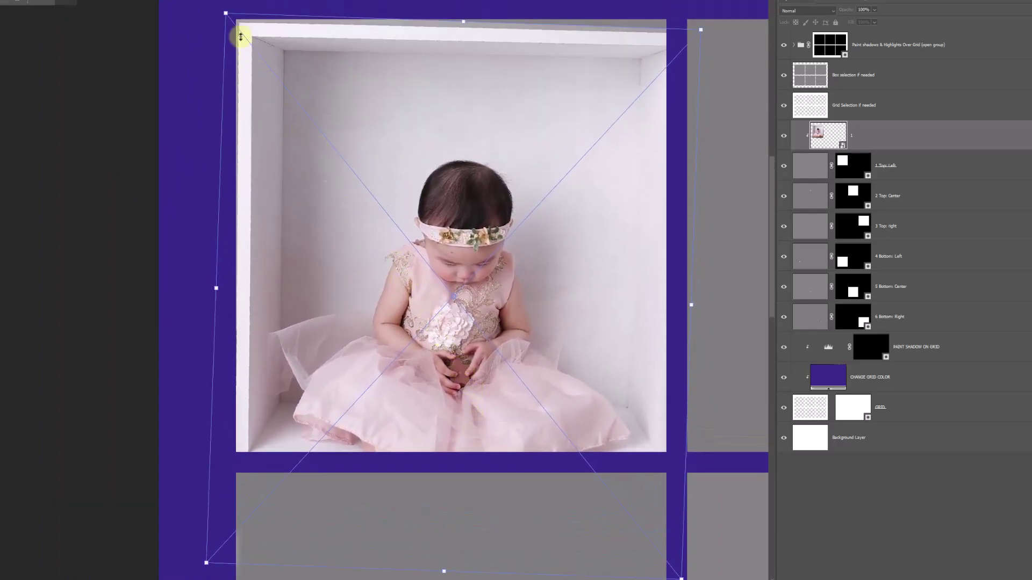
pyautogui.moveTo(224, 12); pyautogui.dragTo(200, 7)
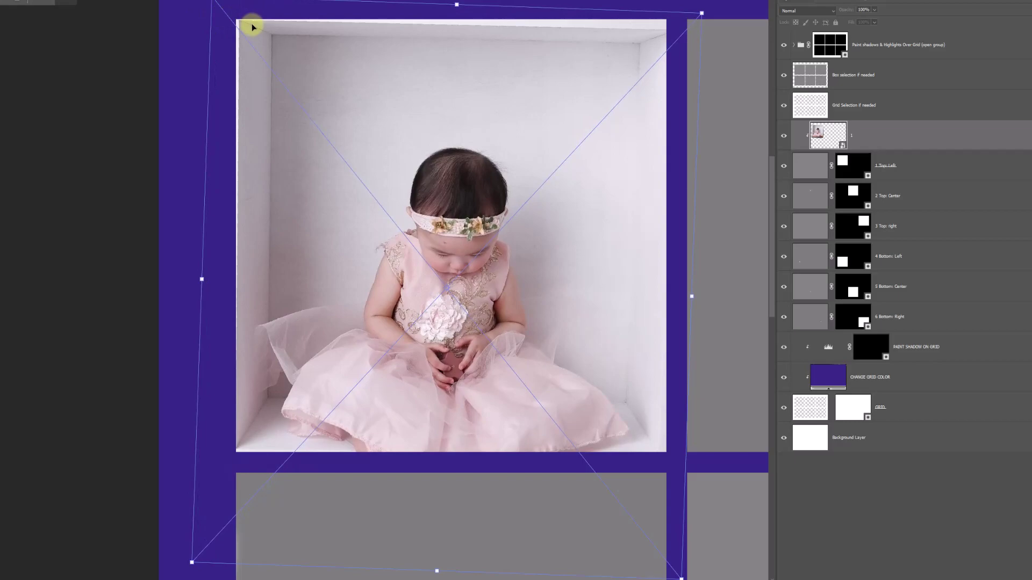
pyautogui.moveTo(209, 3); pyautogui.dragTo(202, 2)
pyautogui.scroll(1, 426, 8)
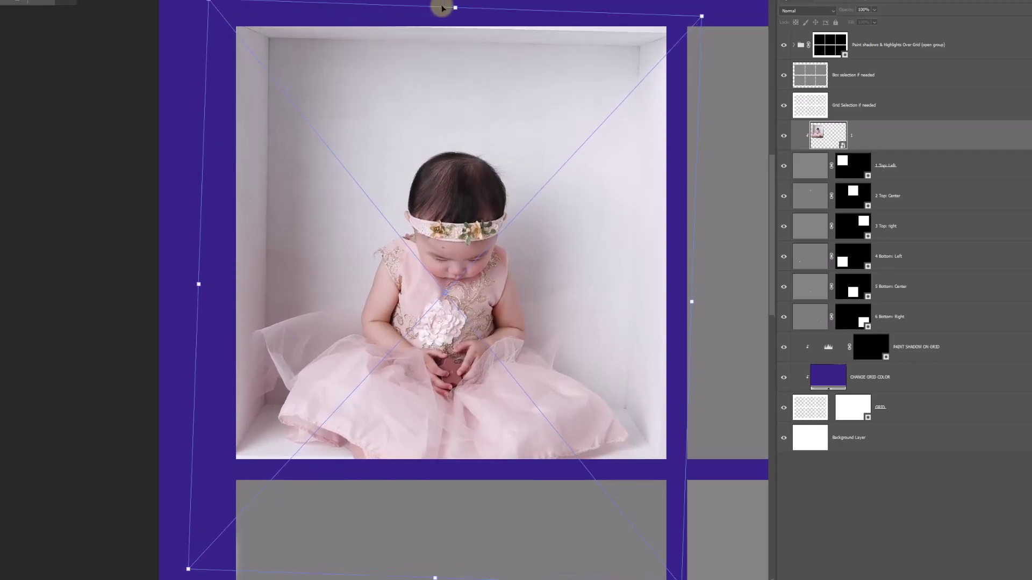
# Scale photo 1 down slightly from its upper-right corner, rotate it a touch to straighten the box, and apply the transform
pyautogui.moveTo(701, 16)
pyautogui.mouseDown()
pyautogui.moveTo(709, 12)
pyautogui.moveTo(689, 28)
pyautogui.moveTo(698, 25)
pyautogui.mouseUp()
pyautogui.scroll(-3, 704, 145)
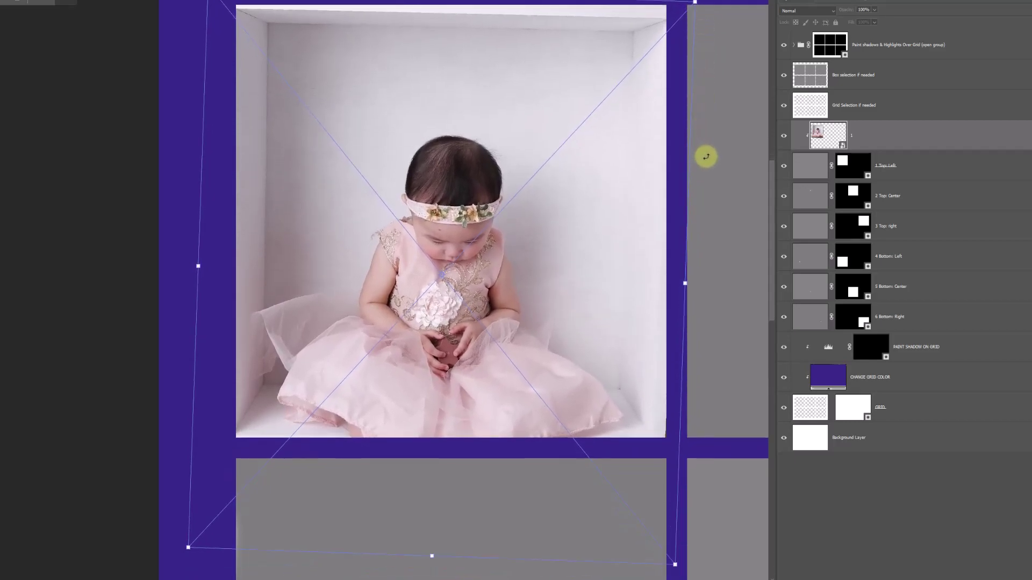
pyautogui.moveTo(716, 384)
pyautogui.mouseDown()
pyautogui.moveTo(718, 368)
pyautogui.moveTo(708, 381)
pyautogui.mouseUp()
pyautogui.doubleClick(650, 262)
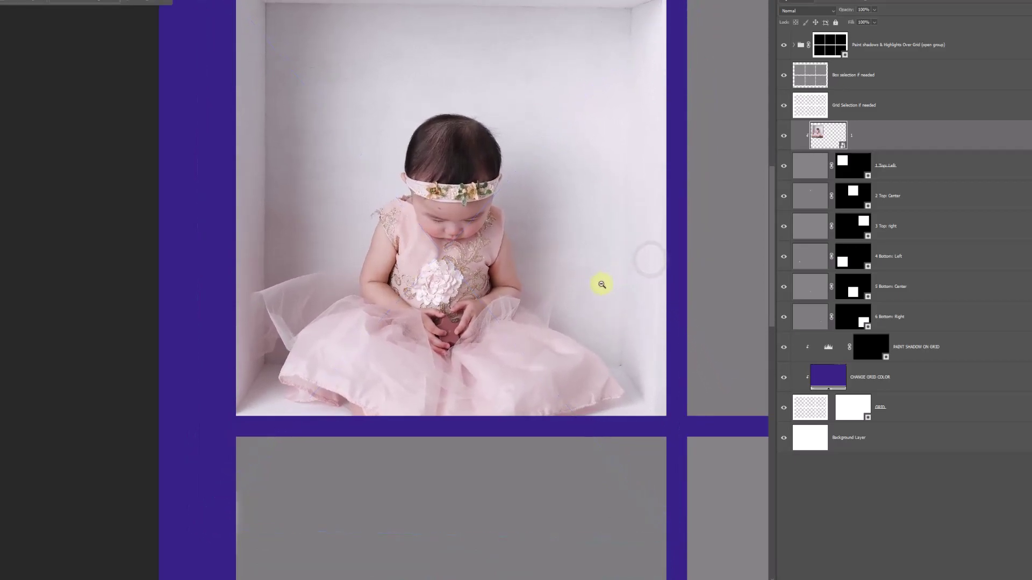
pyautogui.scroll(2, 602, 284)
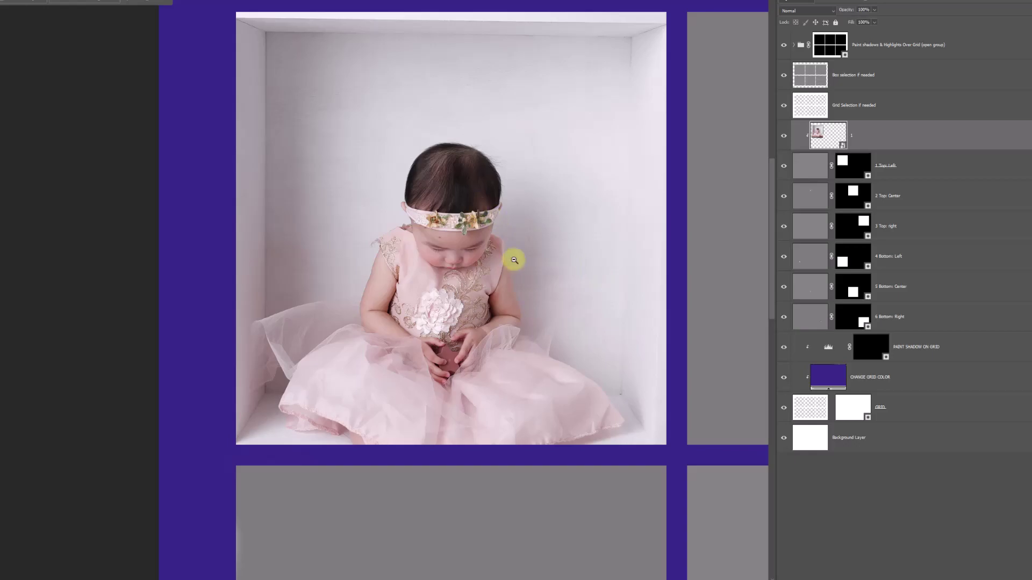
pyautogui.hotkey('alt', 'Tab')
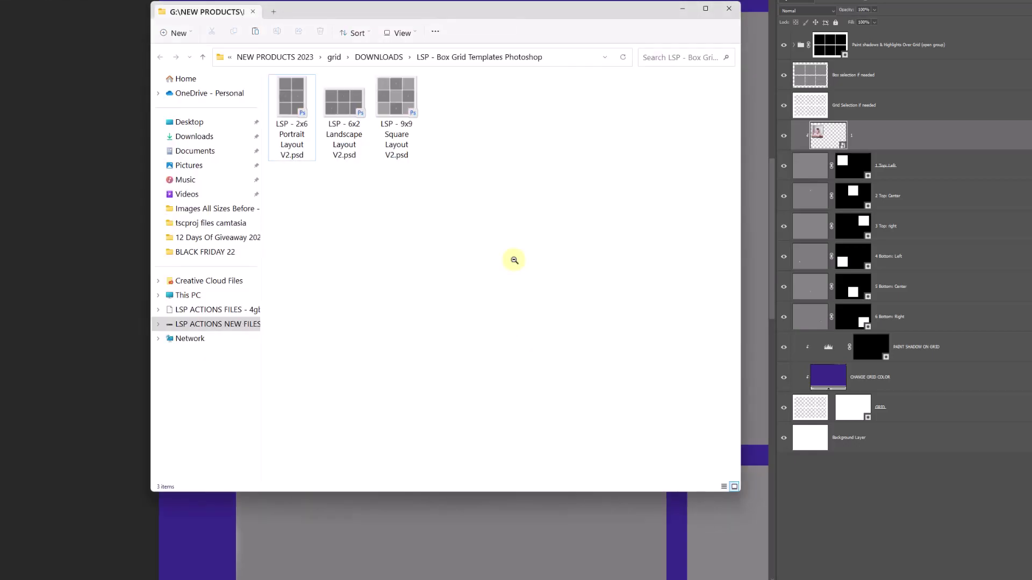
pyautogui.click(682, 9)
pyautogui.moveTo(498, 165); pyautogui.dragTo(482, 180)
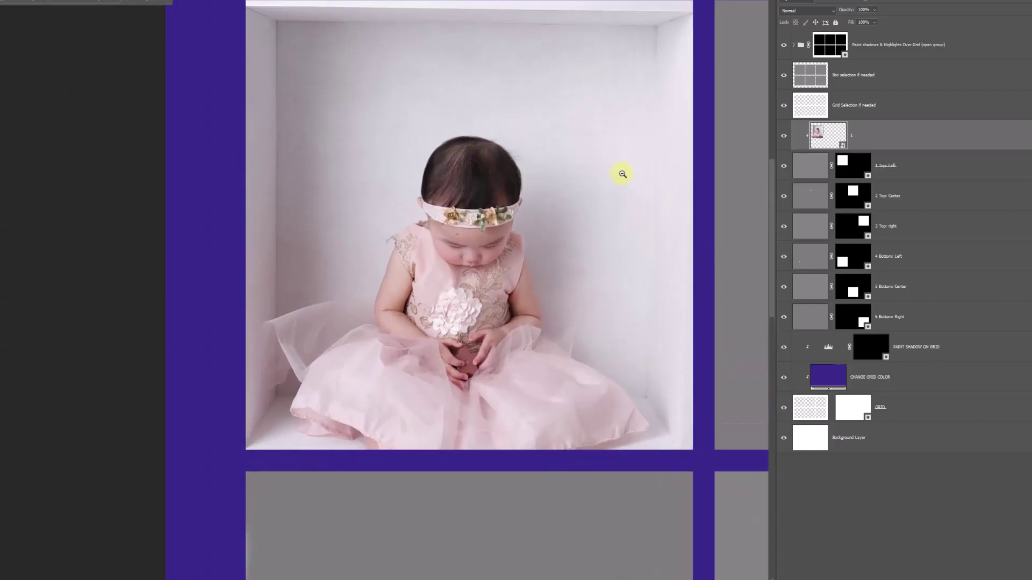
# Distort photo 1 by pulling its two upper corners until the box's top boards line up with the opening's edges
pyautogui.hotkey('ctrl', 't')
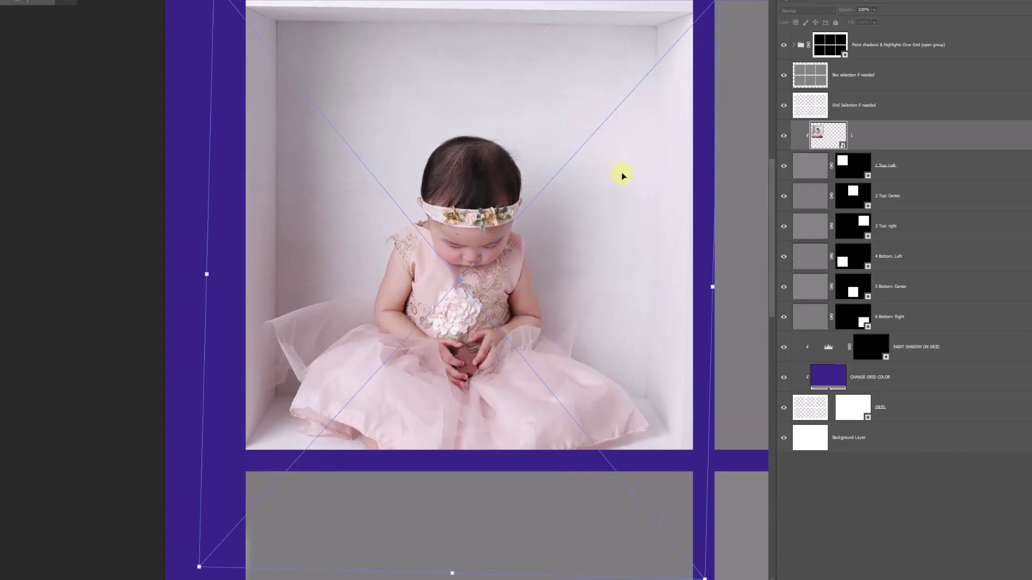
pyautogui.scroll(1, 543, 122)
pyautogui.rightClick(476, 78)
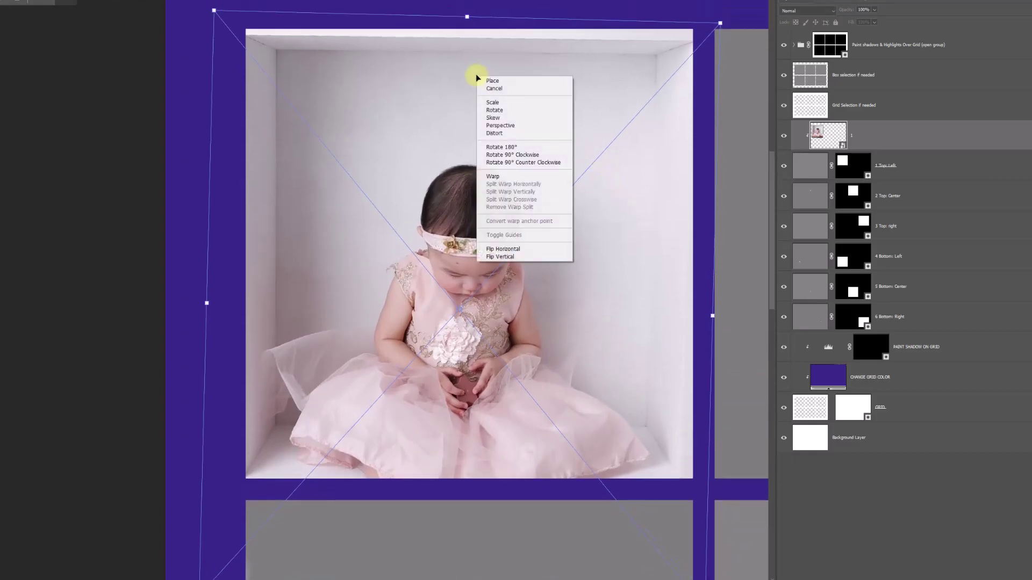
pyautogui.click(499, 133)
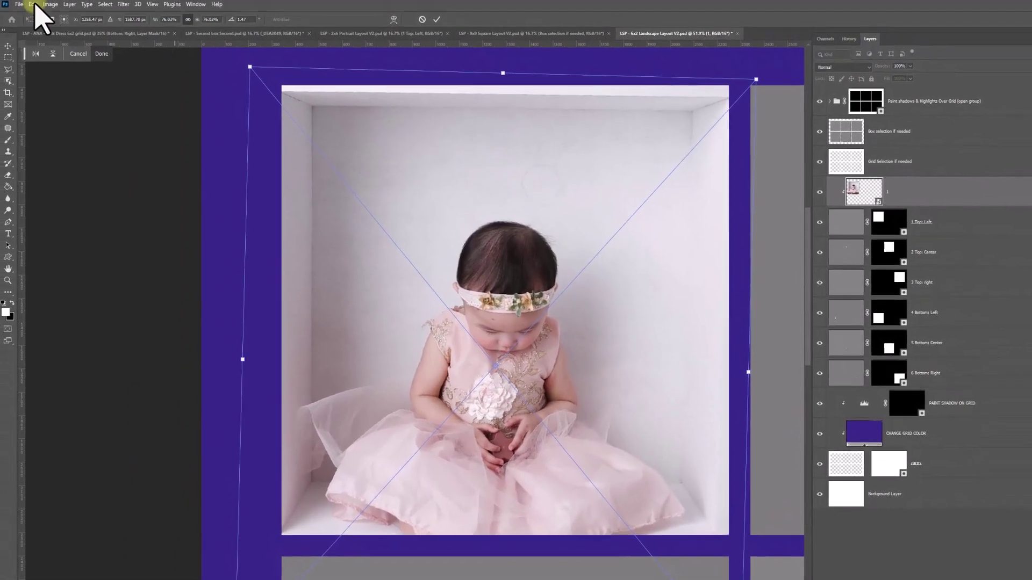
pyautogui.click(34, 4)
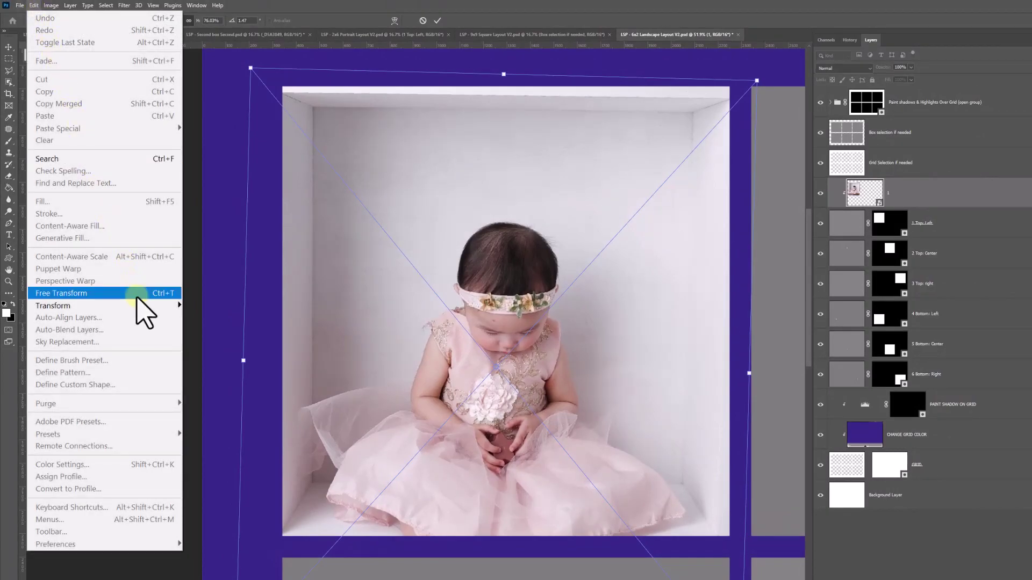
pyautogui.moveTo(142, 306)
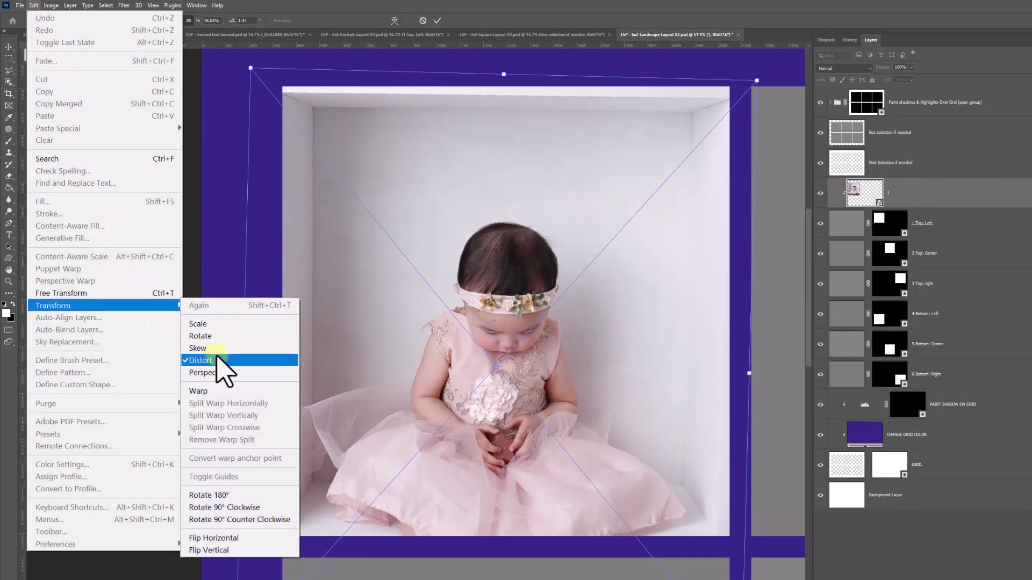
pyautogui.click(288, 361)
pyautogui.moveTo(756, 81); pyautogui.dragTo(634, 200)
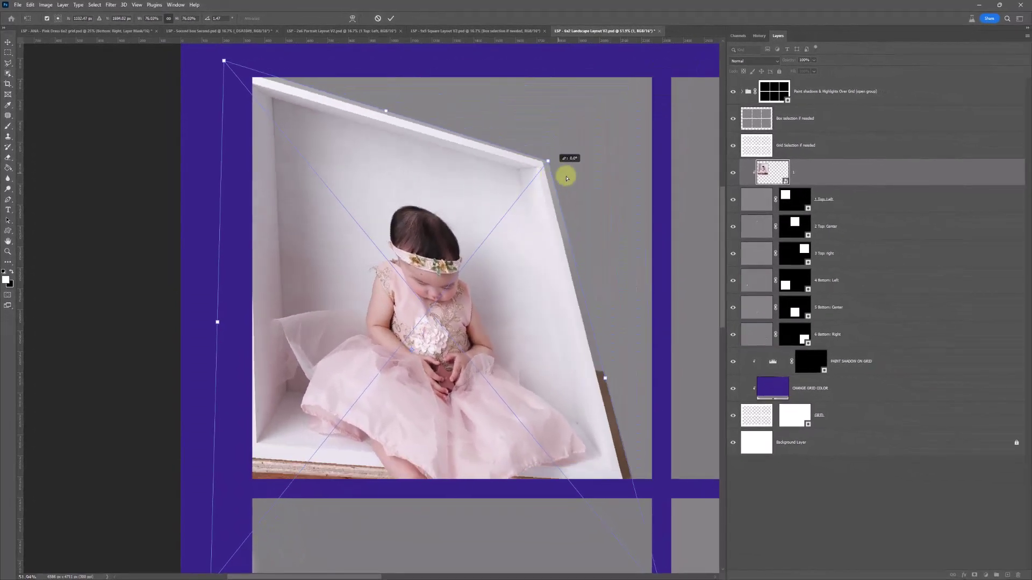
pyautogui.moveTo(567, 178); pyautogui.dragTo(649, 81)
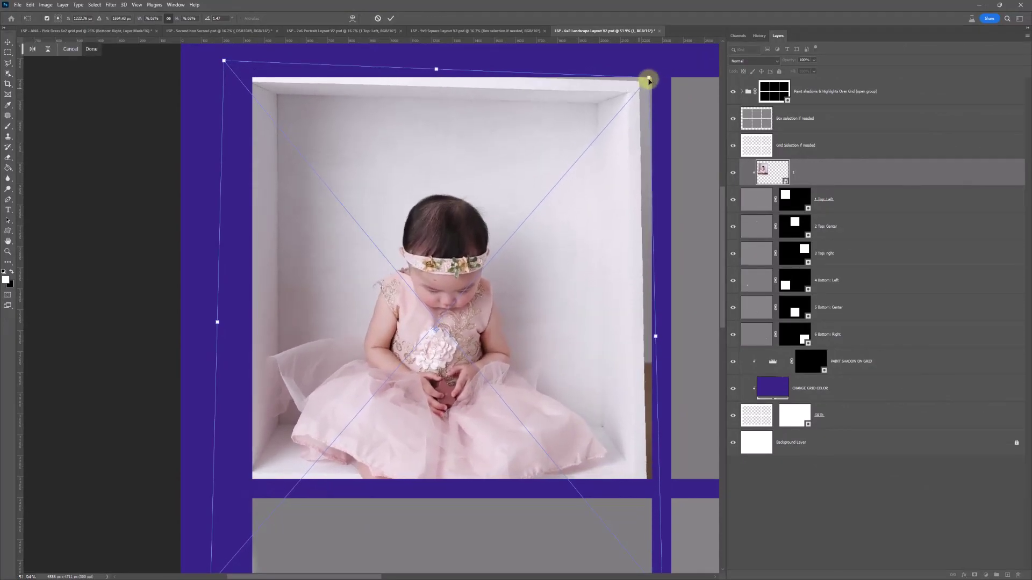
pyautogui.moveTo(649, 80); pyautogui.dragTo(677, 62)
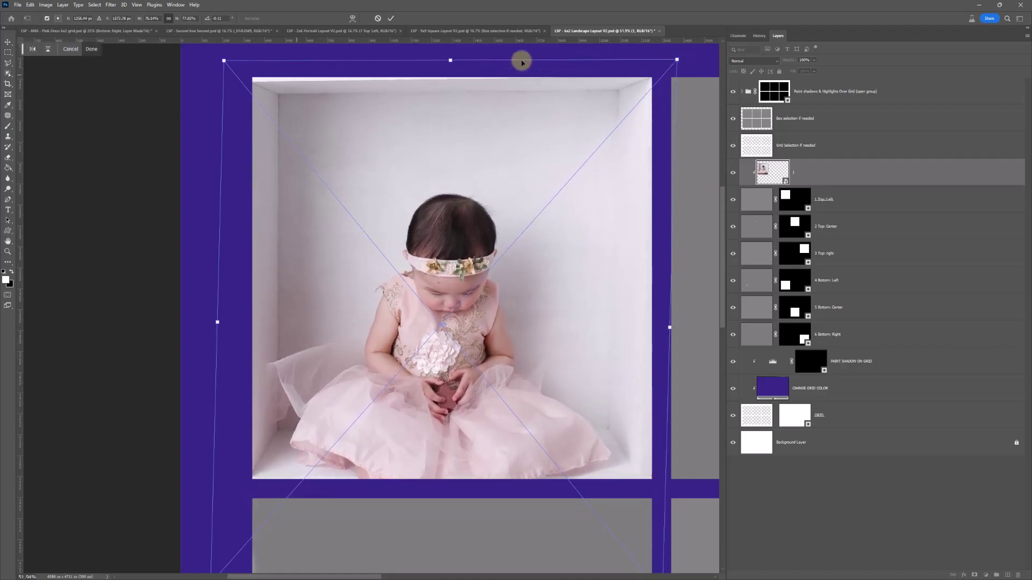
pyautogui.moveTo(225, 61); pyautogui.dragTo(227, 55)
# Distort photo 1's two lower corners, pulling the lower-right one outward and down, to align the box's base with the opening
pyautogui.scroll(-2, 212, 488)
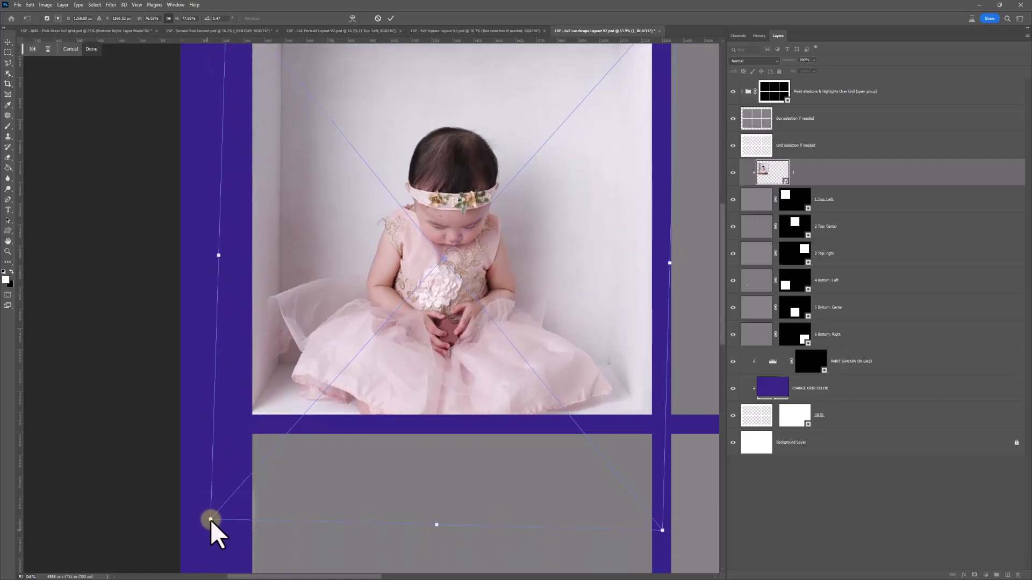
pyautogui.moveTo(210, 521); pyautogui.dragTo(212, 523)
pyautogui.moveTo(662, 531); pyautogui.dragTo(680, 544)
pyautogui.moveTo(213, 524); pyautogui.dragTo(210, 525)
pyautogui.scroll(2, 353, 206)
pyautogui.scroll(3, 353, 206)
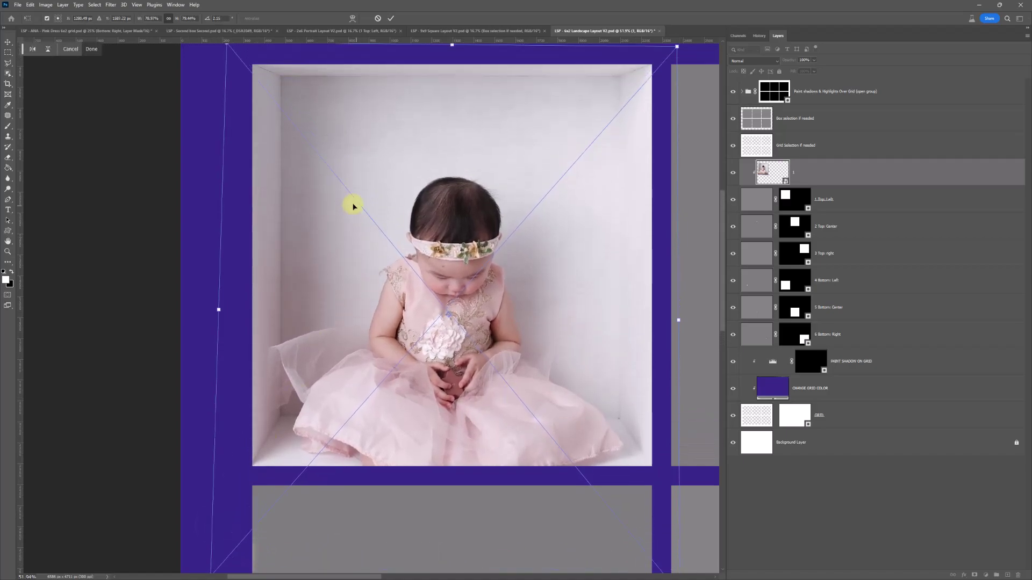
# Refine the distortion by nudging photo 1's upper-right corner outward and adjusting its lower corners to even out the box's boards
pyautogui.moveTo(227, 55); pyautogui.dragTo(226, 55)
pyautogui.moveTo(677, 60); pyautogui.dragTo(679, 60)
pyautogui.scroll(-4, 680, 53)
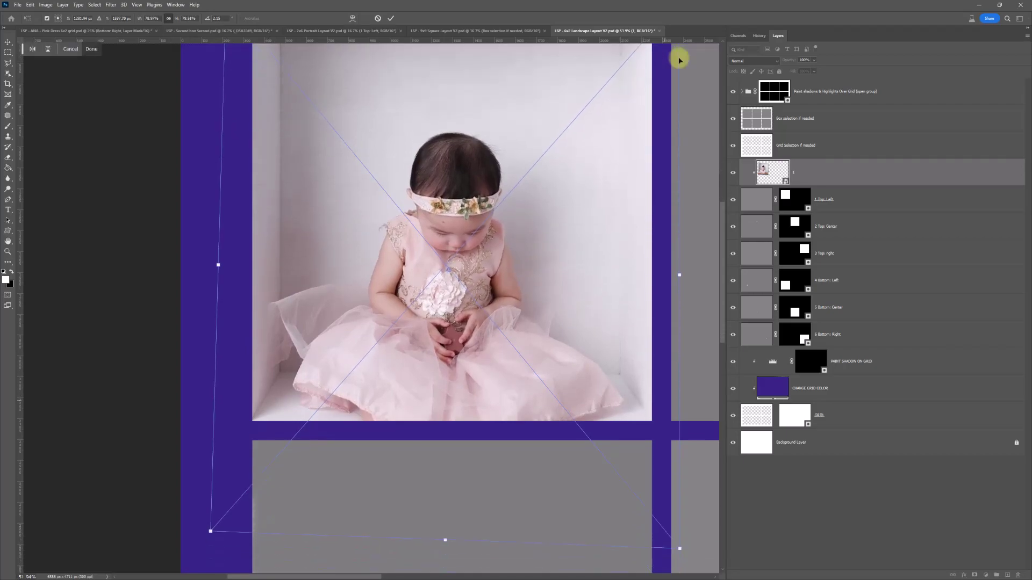
pyautogui.moveTo(680, 509)
pyautogui.mouseDown()
pyautogui.moveTo(672, 502)
pyautogui.moveTo(680, 509)
pyautogui.mouseUp()
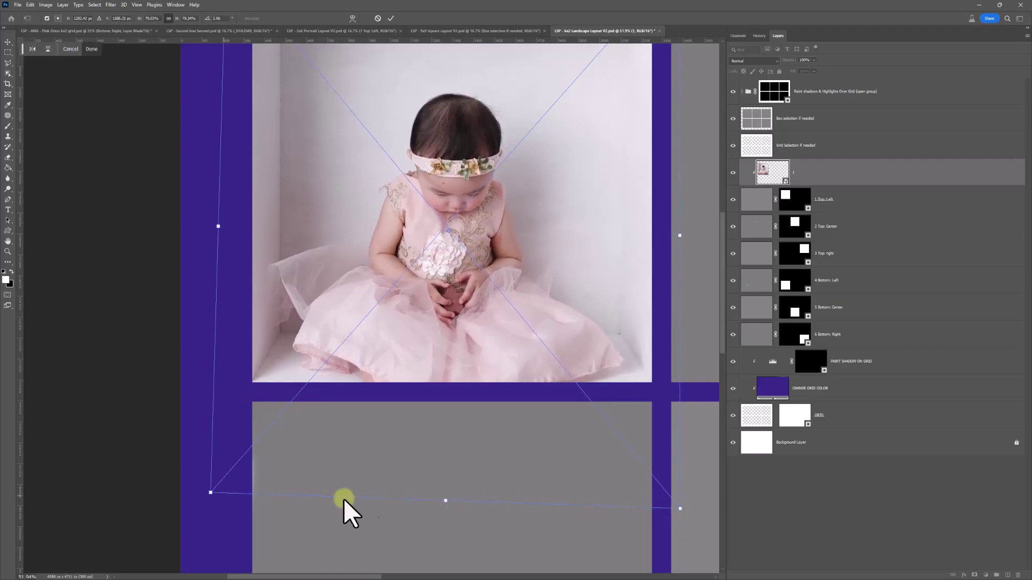
pyautogui.moveTo(211, 492); pyautogui.dragTo(210, 499)
pyautogui.scroll(5, 637, 355)
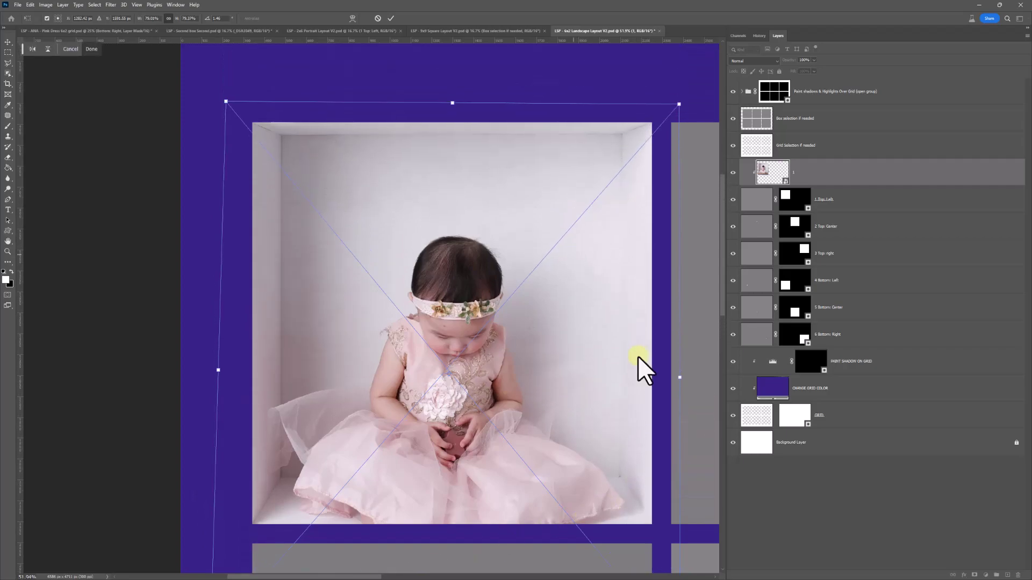
# Make the last small distortions to all four corners of photo 1 and commit the transform
pyautogui.moveTo(226, 101); pyautogui.dragTo(227, 101)
pyautogui.moveTo(679, 104); pyautogui.dragTo(677, 105)
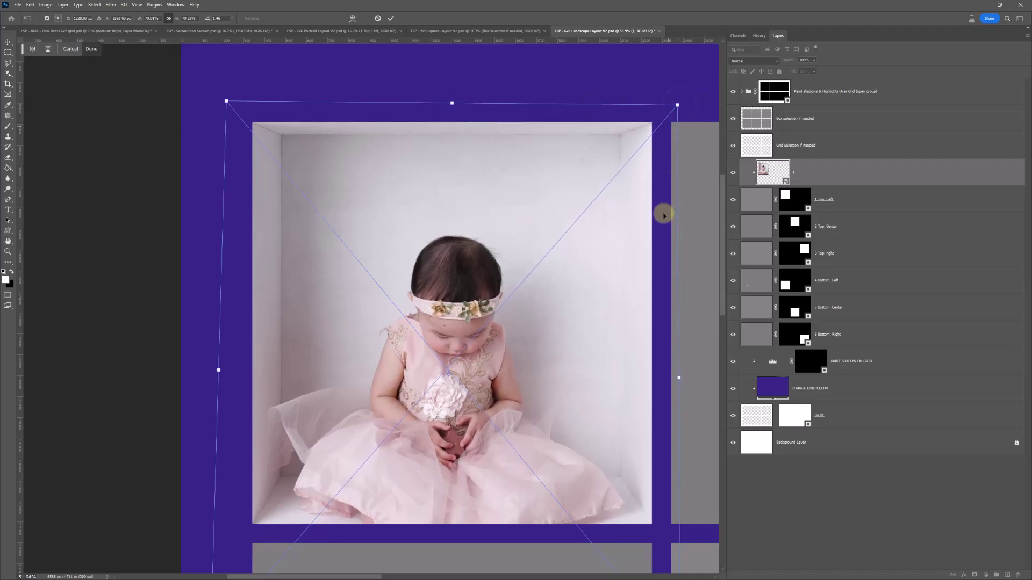
pyautogui.scroll(-1, 648, 322)
pyautogui.scroll(-5, 649, 322)
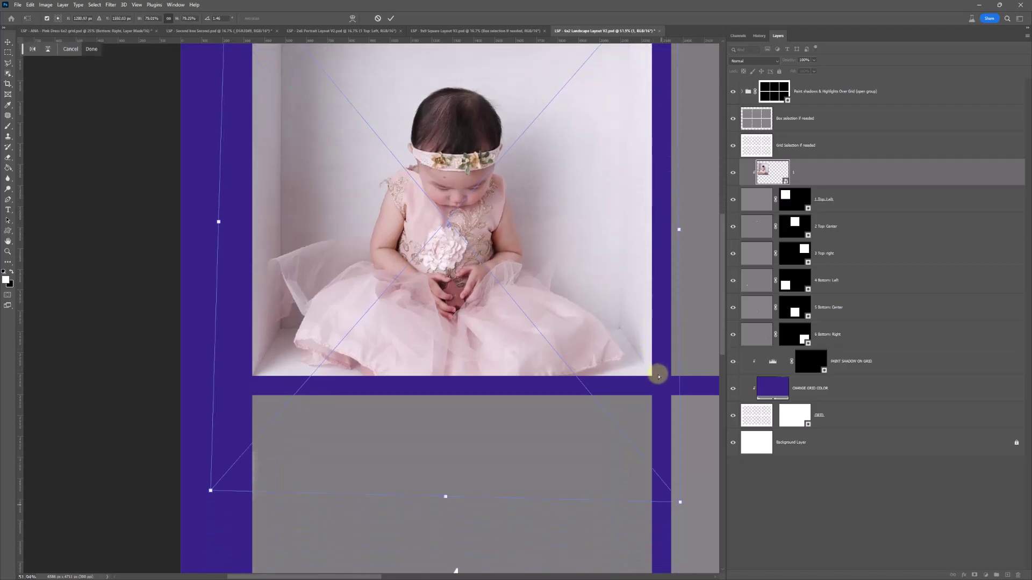
pyautogui.moveTo(680, 498); pyautogui.dragTo(679, 501)
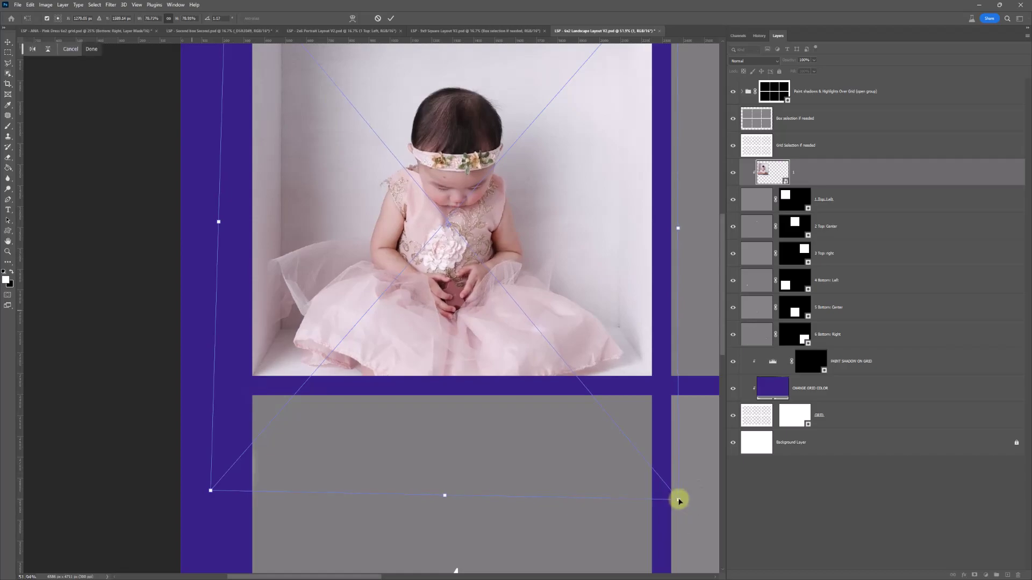
pyautogui.moveTo(211, 490); pyautogui.dragTo(212, 487)
pyautogui.press('Return')
pyautogui.press('z')
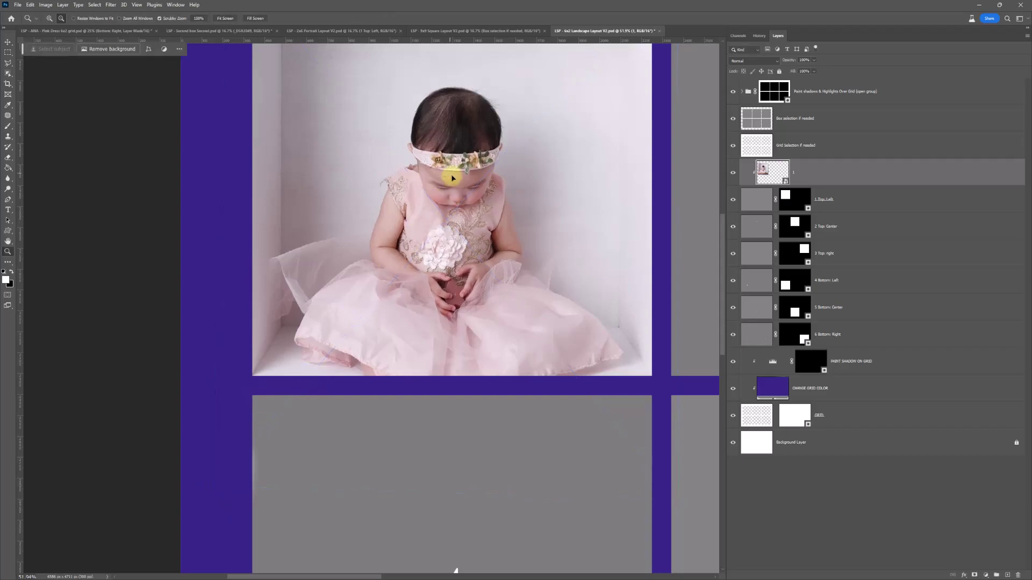
# Select the subject of photo 1 automatically, including the baby's legs hidden below the opening
pyautogui.scroll(3, 452, 175)
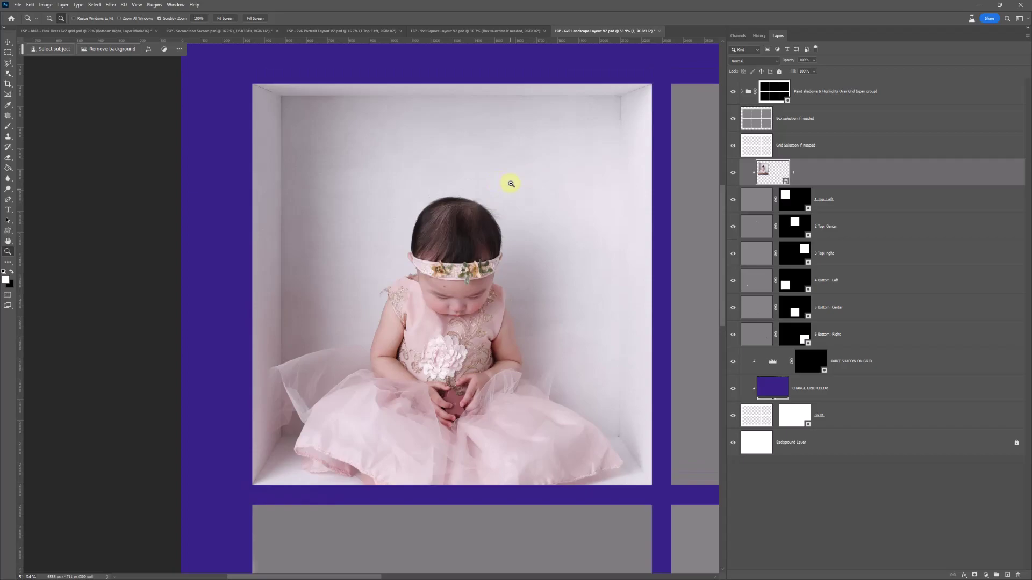
pyautogui.scroll(-1, 511, 183)
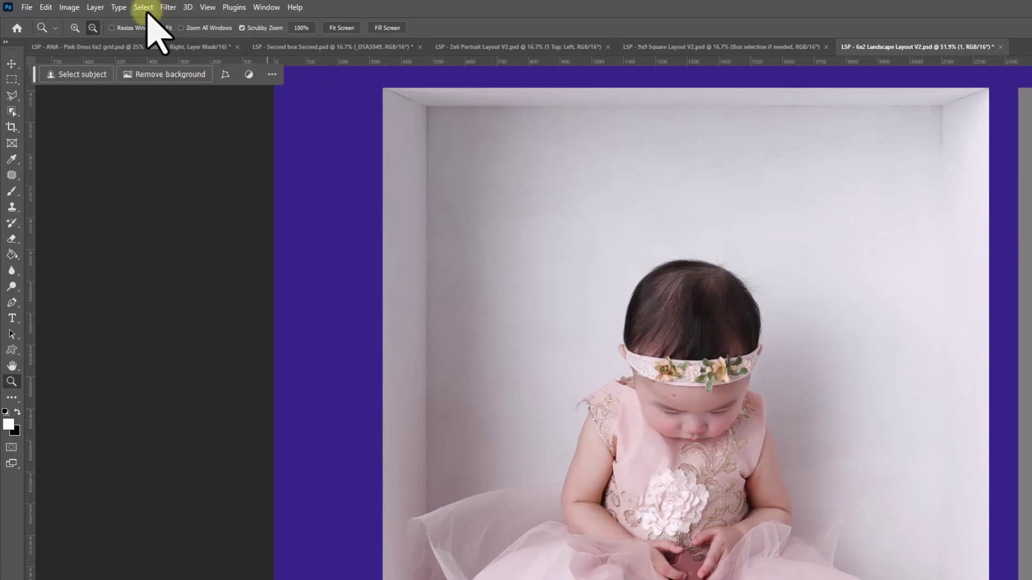
pyautogui.click(146, 9)
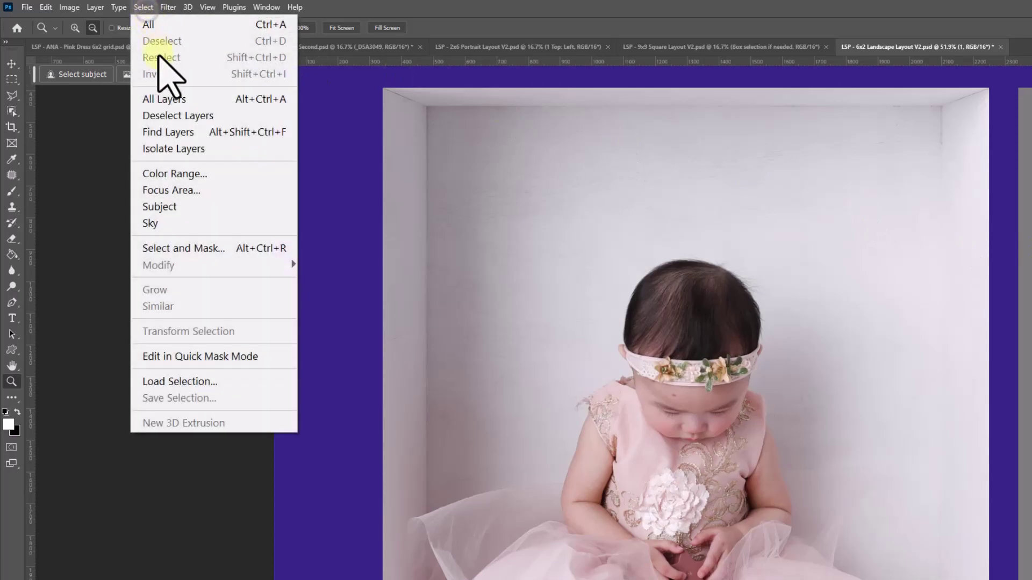
pyautogui.click(203, 207)
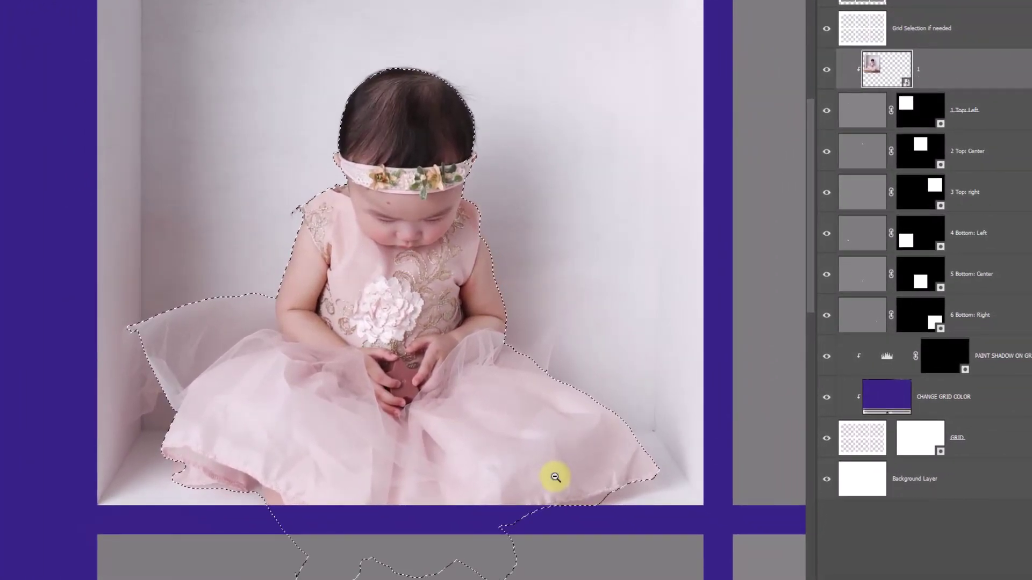
pyautogui.scroll(-3, 495, 433)
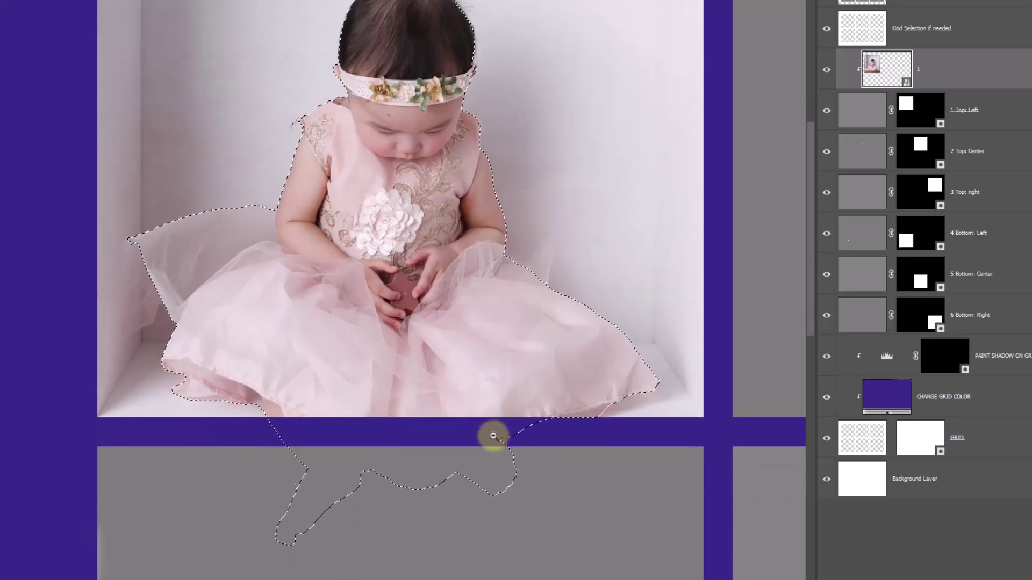
pyautogui.click(322, 478)
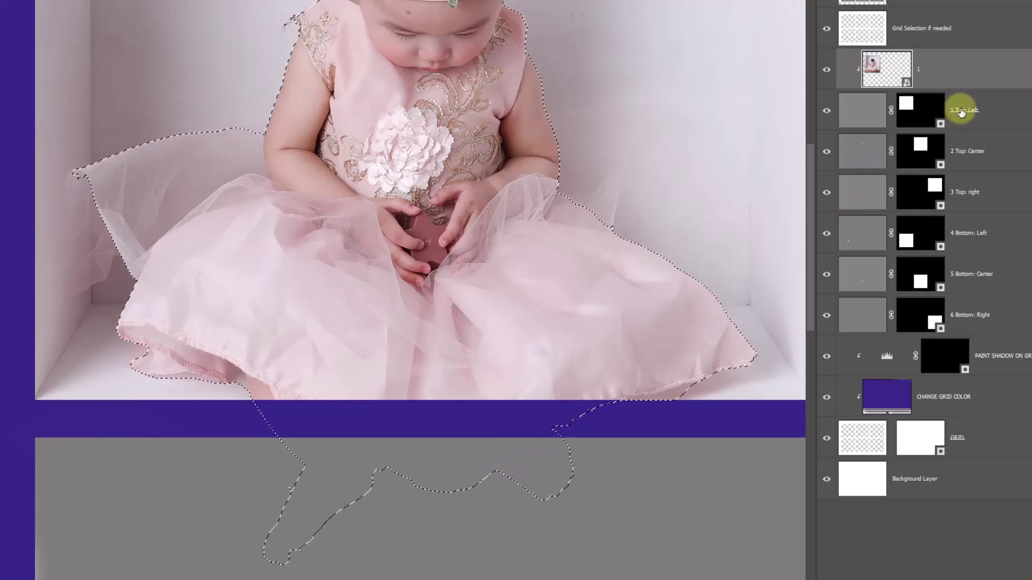
# Paint white on the 1 Top: Left layer's mask within the subject selection to reveal the legs and dress hem over the grid
pyautogui.click(908, 114)
pyautogui.click(846, 111)
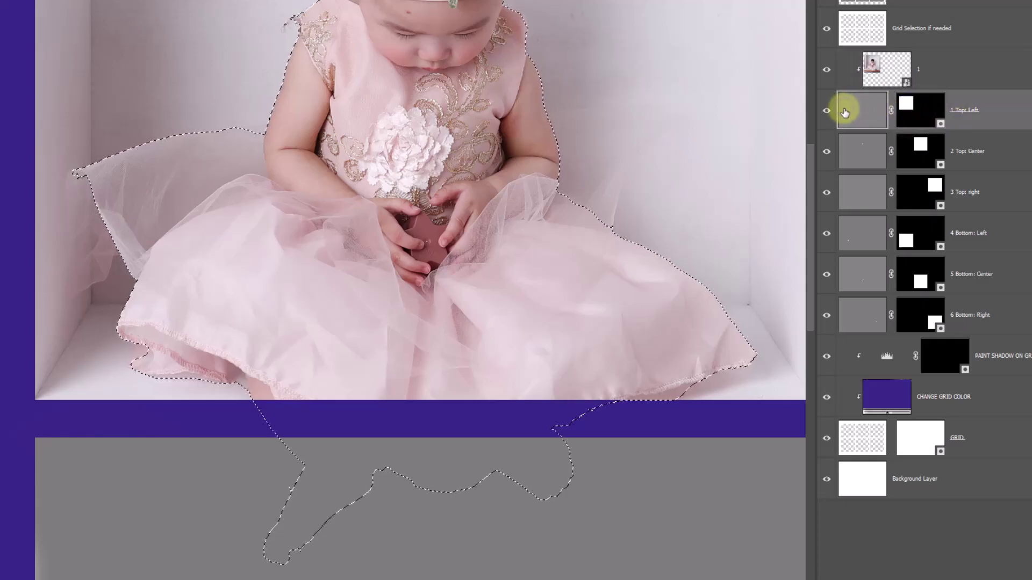
pyautogui.click(904, 104)
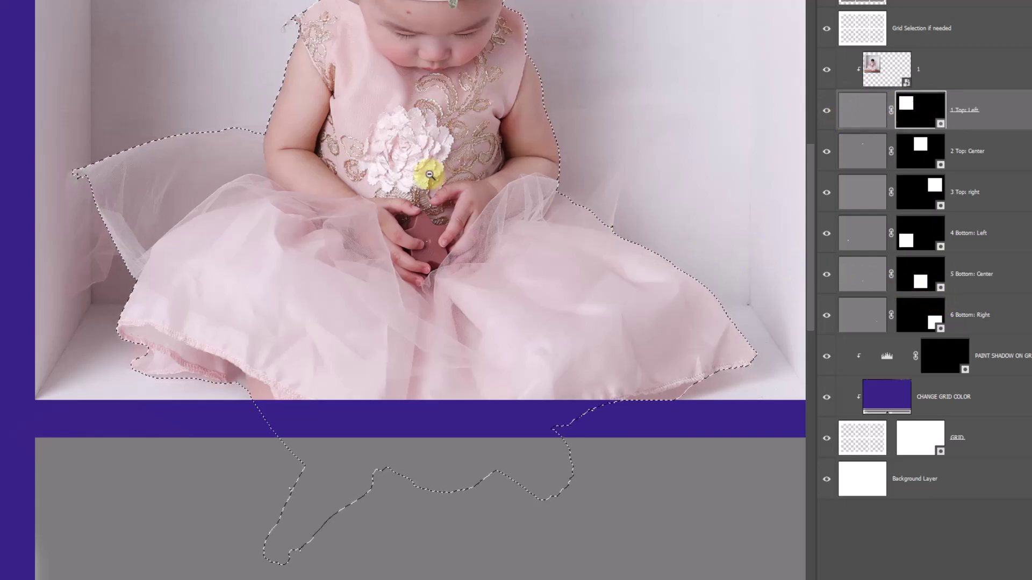
pyautogui.click(311, 258)
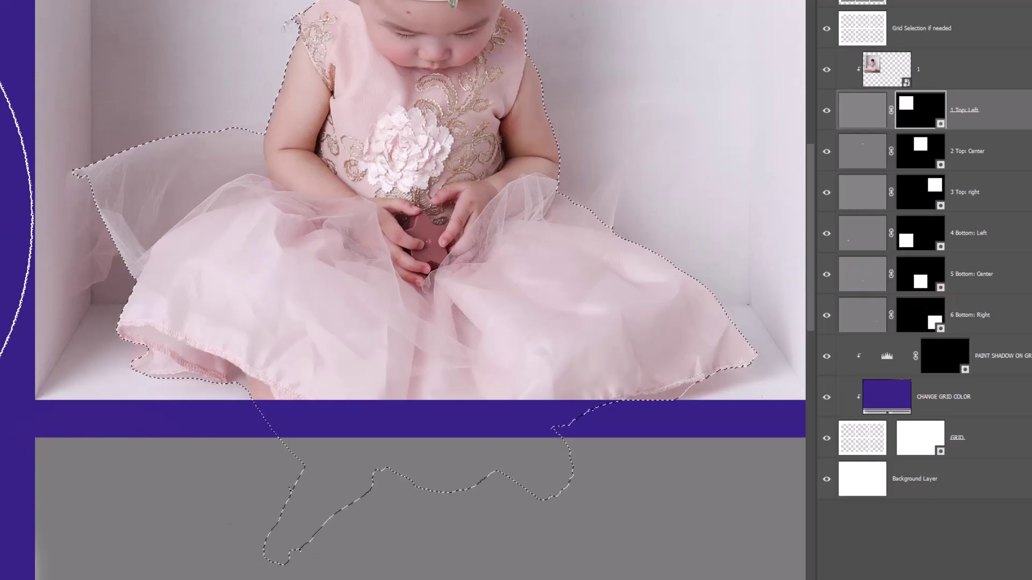
pyautogui.click(426, 445)
pyautogui.scroll(-3, 428, 444)
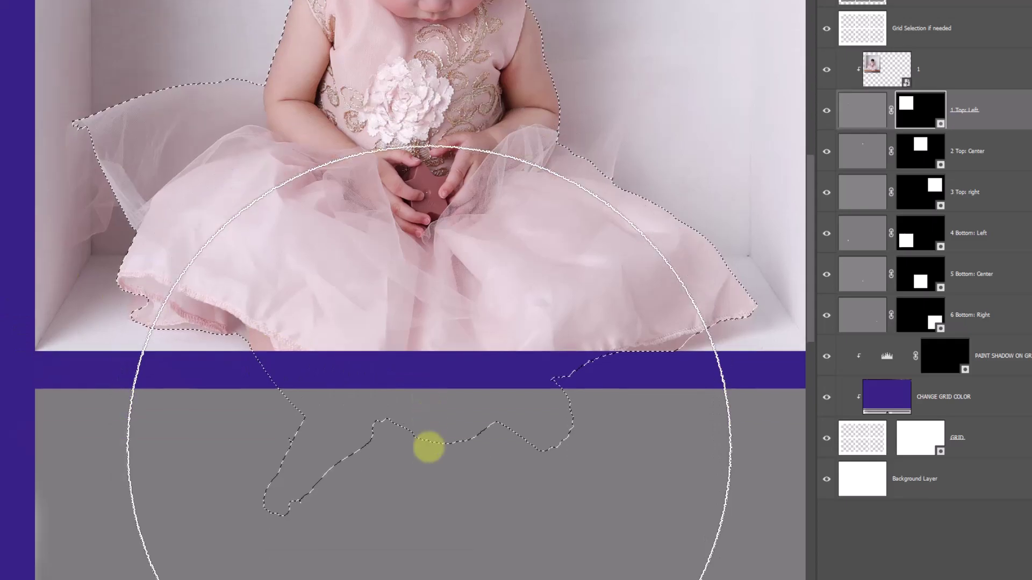
pyautogui.moveTo(428, 455)
pyautogui.mouseDown()
pyautogui.moveTo(428, 493)
pyautogui.moveTo(446, 486)
pyautogui.moveTo(417, 496)
pyautogui.moveTo(456, 447)
pyautogui.moveTo(458, 503)
pyautogui.moveTo(366, 466)
pyautogui.moveTo(511, 445)
pyautogui.moveTo(354, 480)
pyautogui.moveTo(381, 365)
pyautogui.moveTo(450, 474)
pyautogui.moveTo(293, 428)
pyautogui.moveTo(473, 410)
pyautogui.moveTo(346, 536)
pyautogui.moveTo(394, 364)
pyautogui.moveTo(495, 482)
pyautogui.moveTo(320, 368)
pyautogui.moveTo(469, 421)
pyautogui.moveTo(319, 335)
pyautogui.moveTo(539, 401)
pyautogui.moveTo(278, 495)
pyautogui.moveTo(477, 298)
pyautogui.moveTo(481, 484)
pyautogui.moveTo(315, 326)
pyautogui.moveTo(468, 487)
pyautogui.moveTo(261, 371)
pyautogui.moveTo(329, 507)
pyautogui.moveTo(416, 335)
pyautogui.moveTo(240, 526)
pyautogui.moveTo(427, 418)
pyautogui.moveTo(460, 451)
pyautogui.mouseUp()
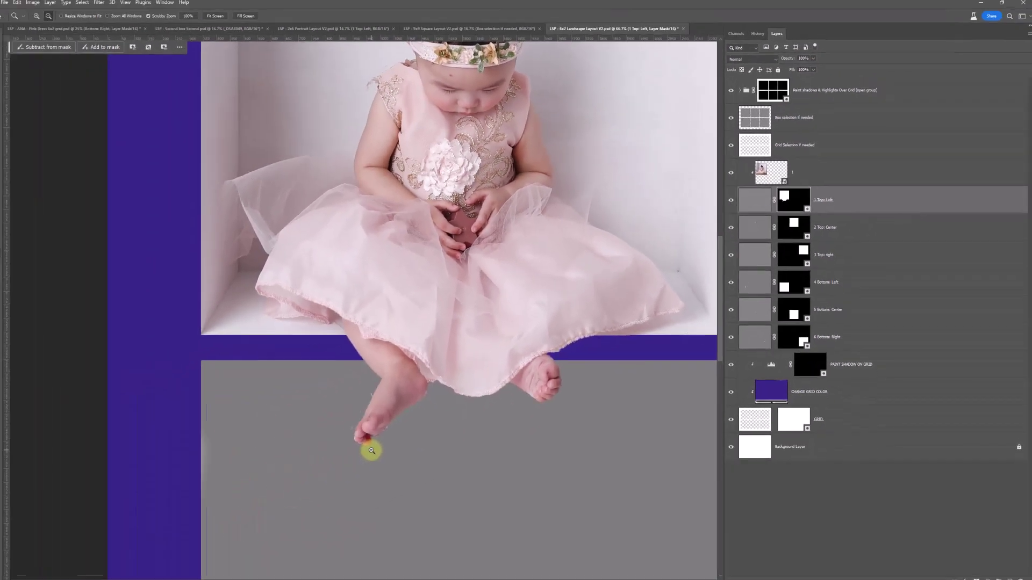
# Paint black with a small, fairly hard brush on the 1 Top: Left mask to remove the stray fringe around the hanging foot's heel and ankle
pyautogui.click(377, 446)
pyautogui.click(378, 446)
pyautogui.click(379, 446)
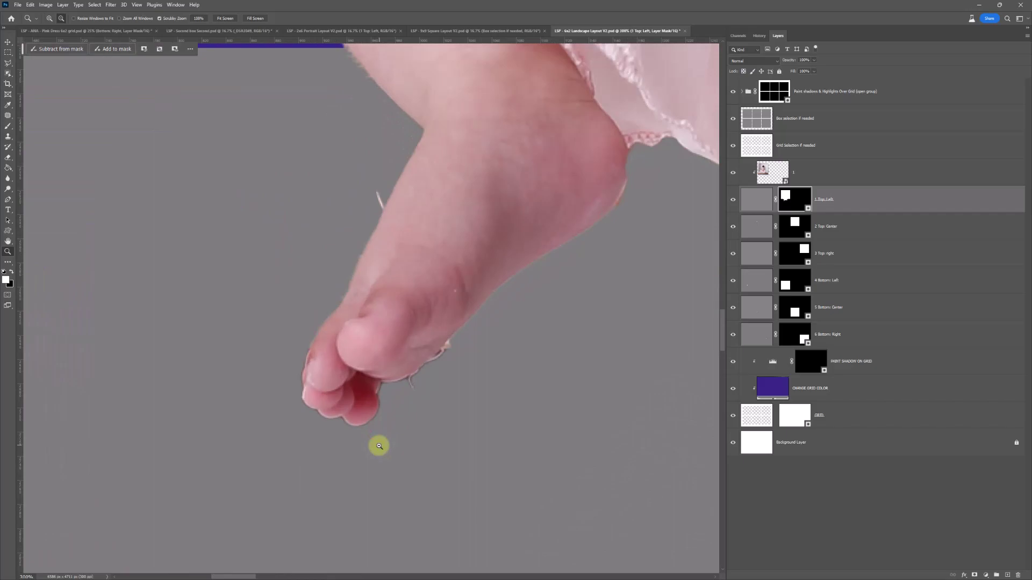
pyautogui.press('b')
pyautogui.rightClick(446, 410)
pyautogui.click(503, 372)
pyautogui.click(529, 390)
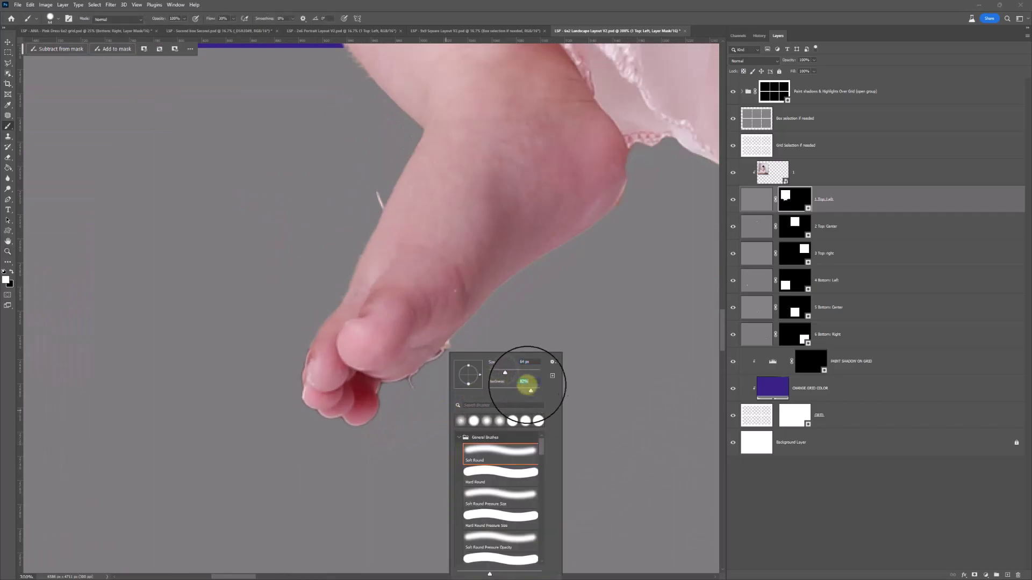
pyautogui.click(11, 272)
pyautogui.rightClick(532, 277)
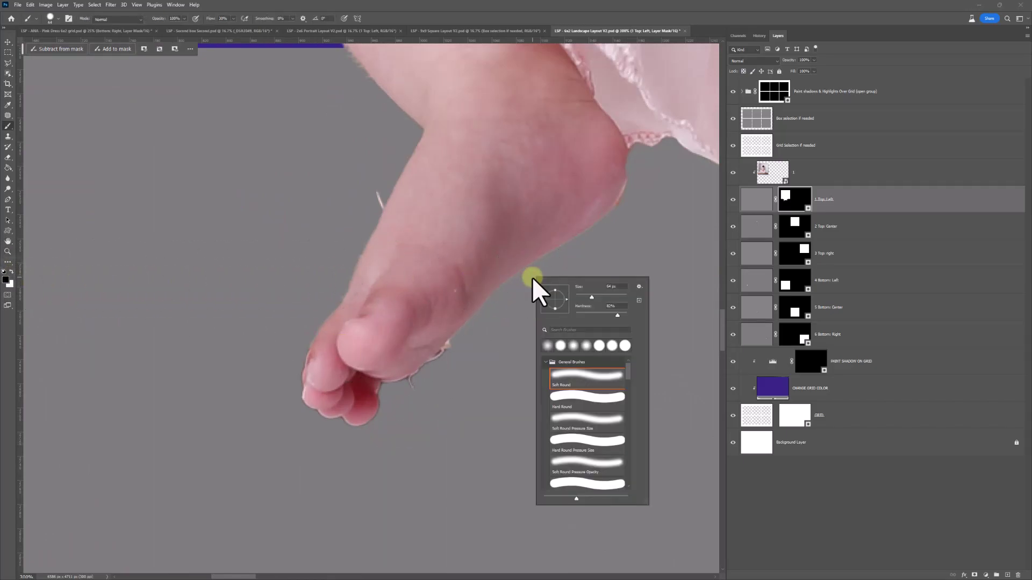
pyautogui.click(581, 297)
pyautogui.moveTo(643, 187); pyautogui.dragTo(616, 221)
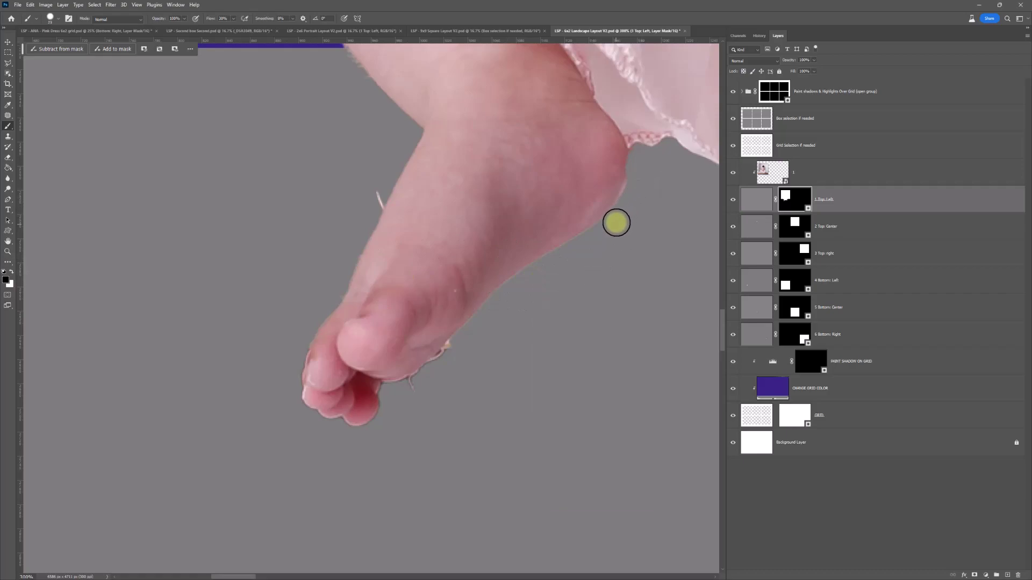
pyautogui.moveTo(394, 191)
pyautogui.mouseDown()
pyautogui.moveTo(368, 189)
pyautogui.moveTo(363, 212)
pyautogui.mouseUp()
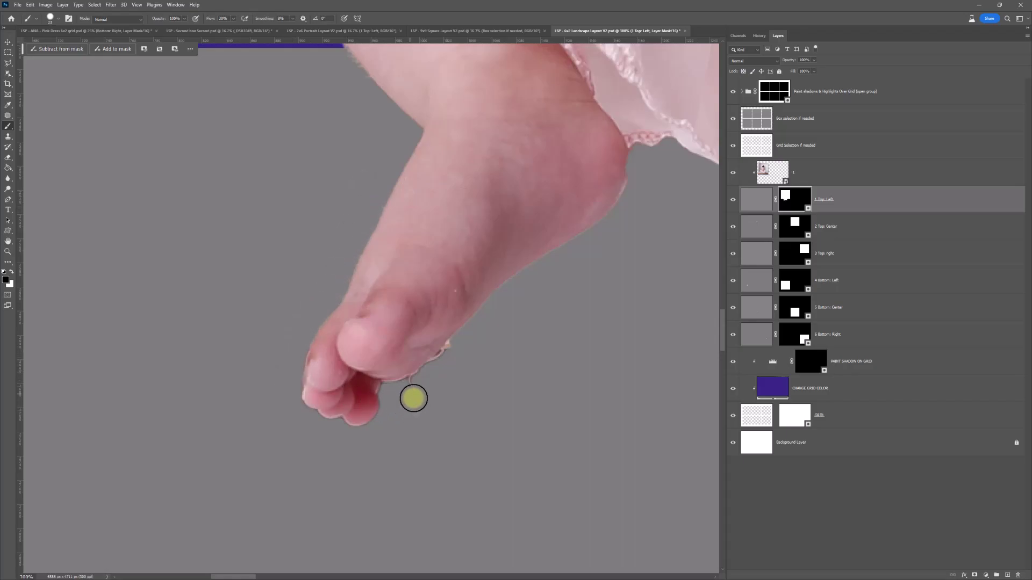
# Mask out the leftover threads beneath the hanging foot's toes with black and restore the nearby sole edge with white
pyautogui.moveTo(407, 395)
pyautogui.mouseDown()
pyautogui.moveTo(463, 344)
pyautogui.moveTo(389, 398)
pyautogui.moveTo(409, 380)
pyautogui.mouseUp()
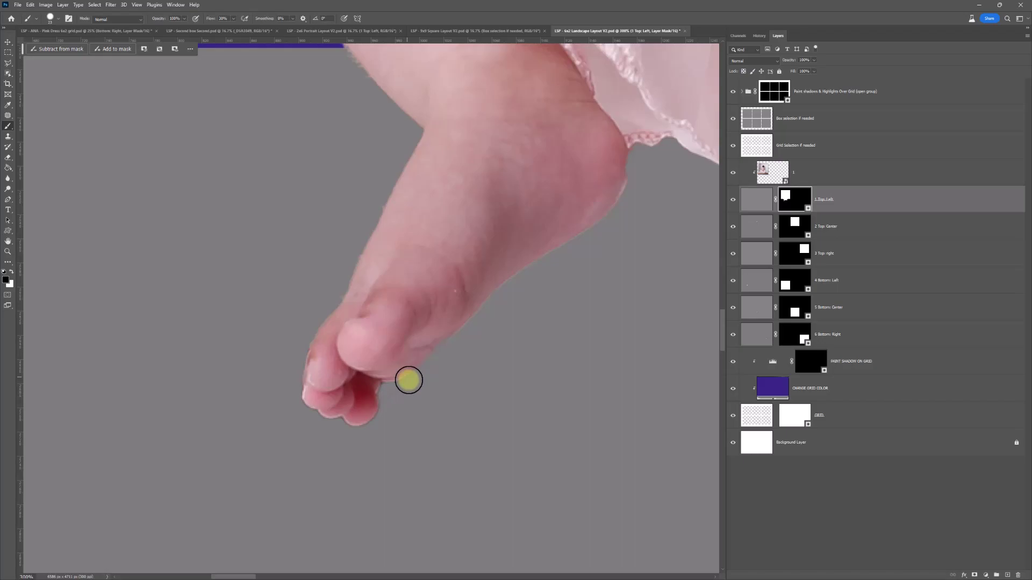
pyautogui.press('x')
pyautogui.moveTo(437, 335)
pyautogui.mouseDown()
pyautogui.moveTo(428, 343)
pyautogui.moveTo(446, 329)
pyautogui.moveTo(465, 345)
pyautogui.mouseUp()
pyautogui.press('x')
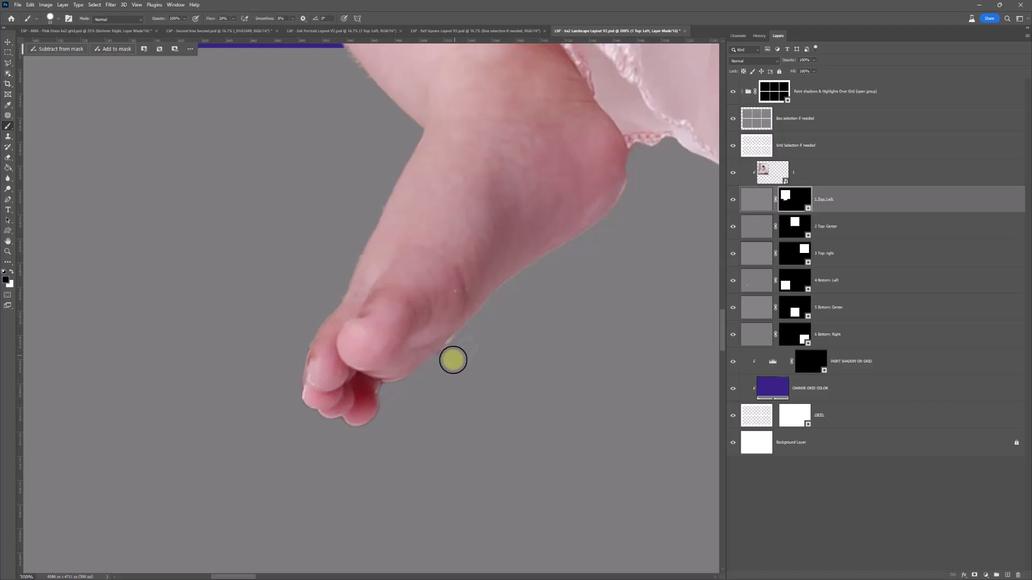
# Adjust the brush's flow and hardness and paint black along the hanging foot's sole, shin and outer toes to smooth the mask edge
pyautogui.click(233, 18)
pyautogui.click(245, 28)
pyautogui.rightClick(506, 279)
pyautogui.click(592, 317)
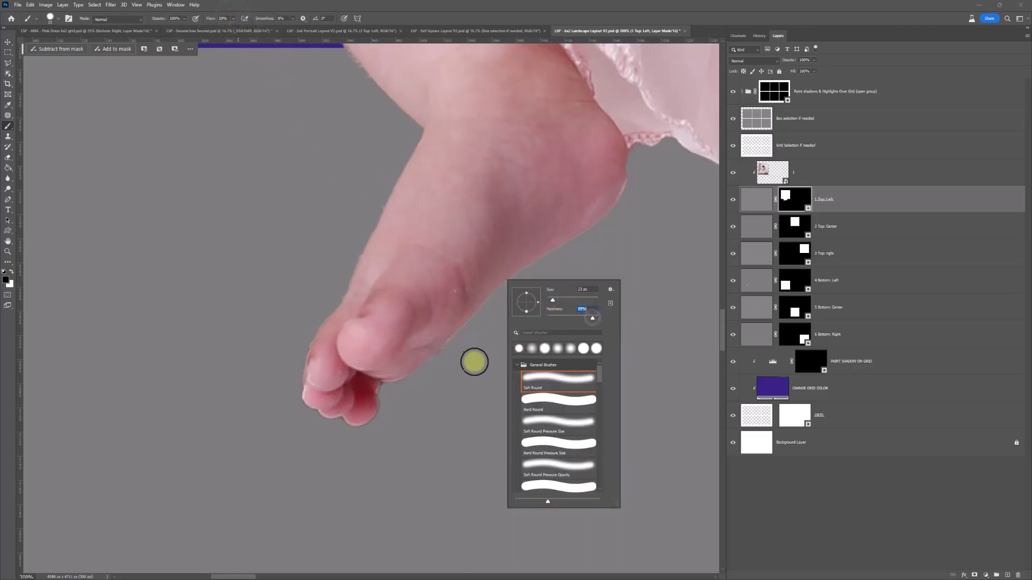
pyautogui.click(471, 360)
pyautogui.moveTo(470, 336); pyautogui.dragTo(536, 279)
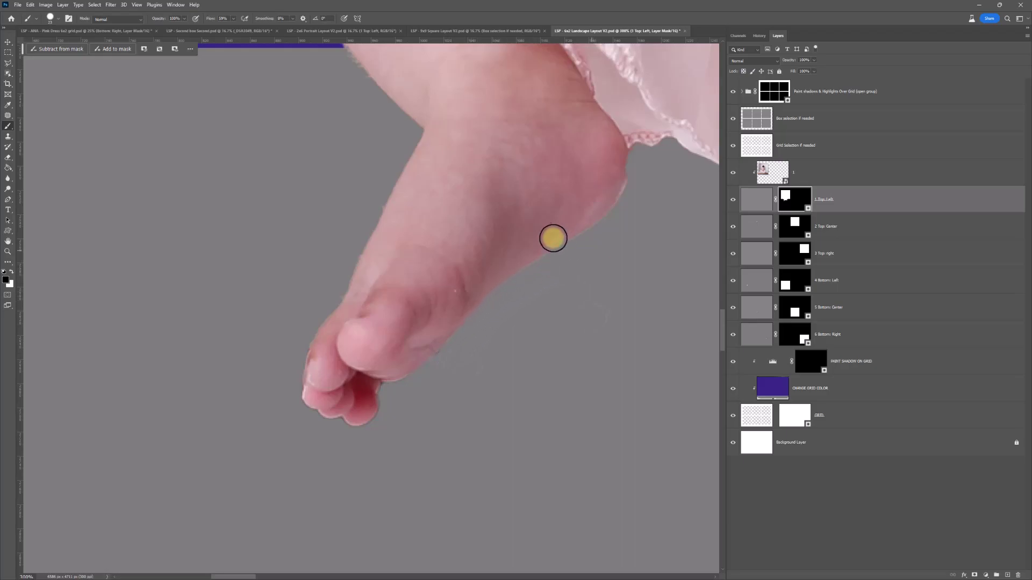
pyautogui.moveTo(349, 247); pyautogui.dragTo(298, 338)
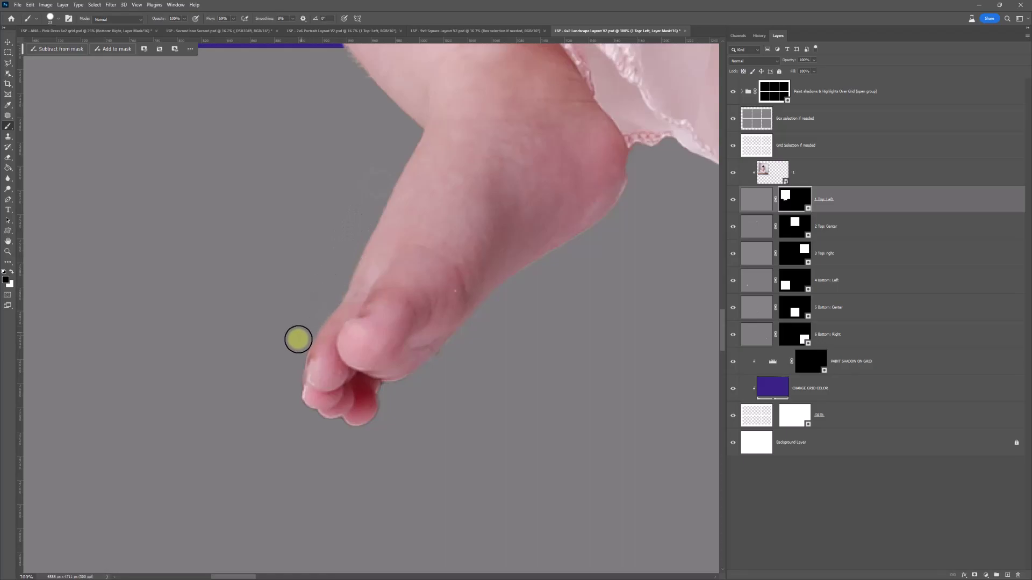
# Restore the toe edges of the baby's other foot with white on the mask and clean its outline with black
pyautogui.moveTo(622, 253); pyautogui.dragTo(339, 348)
pyautogui.moveTo(500, 350); pyautogui.dragTo(133, 359)
pyautogui.moveTo(384, 355); pyautogui.dragTo(362, 356)
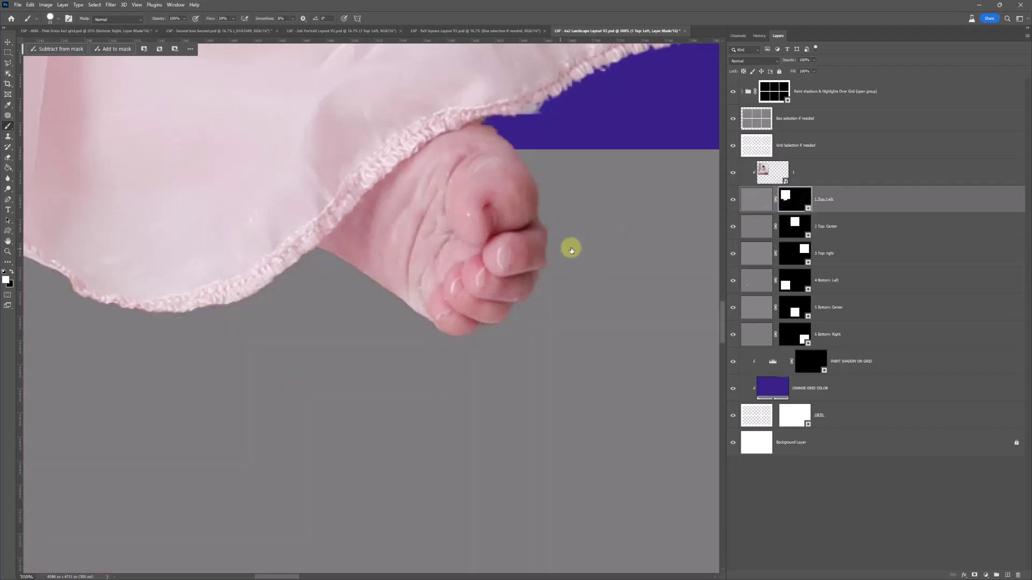
pyautogui.press('x')
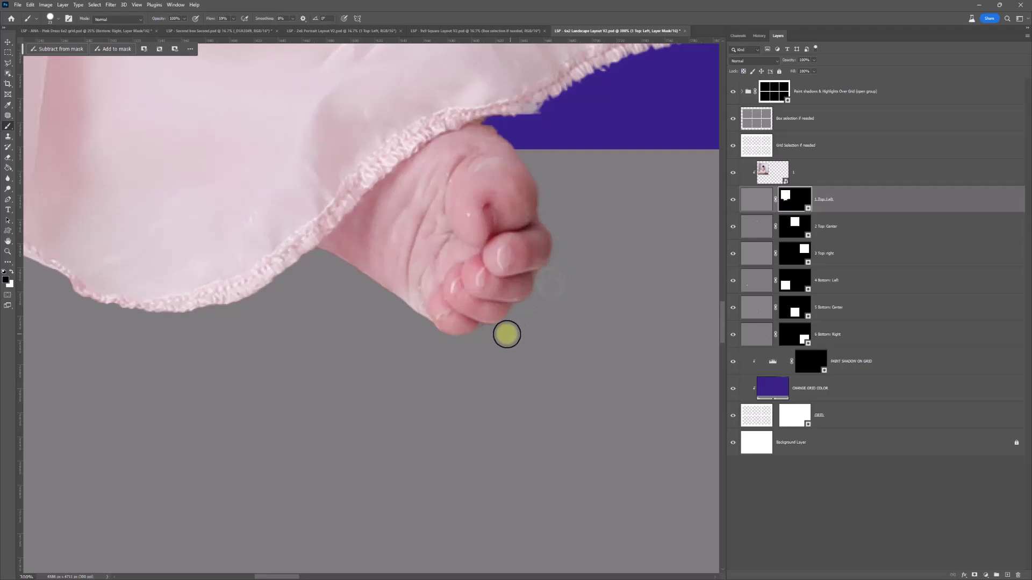
# Toggle the 1 Top: Left layer mask off and on to compare the second foot's cutout with the original photo
pyautogui.keyDown('shift'); pyautogui.click(789, 202); pyautogui.keyUp('shift')
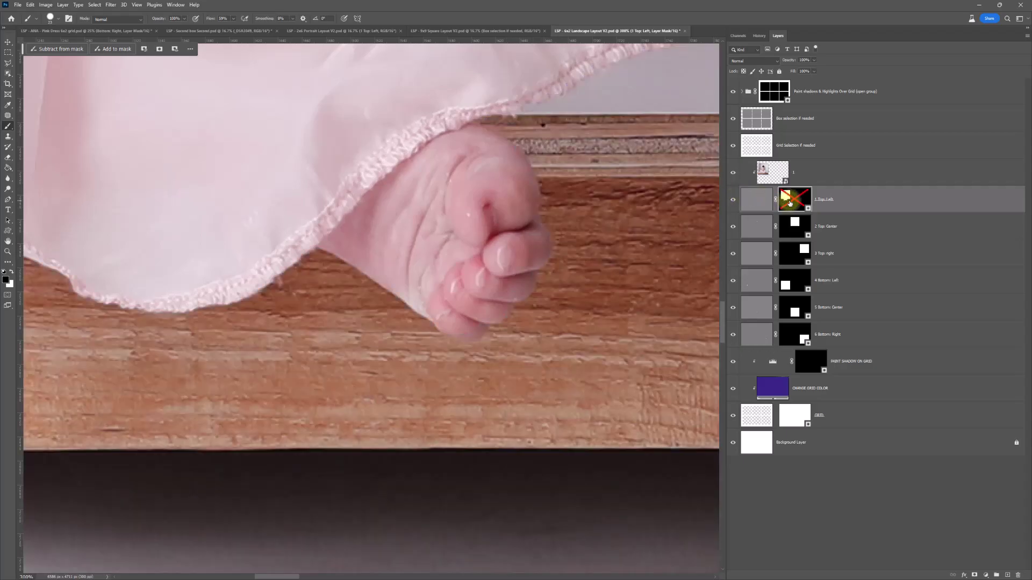
pyautogui.keyDown('shift'); pyautogui.click(790, 202); pyautogui.keyUp('shift')
pyautogui.keyDown('shift'); pyautogui.click(790, 202); pyautogui.keyUp('shift')
pyautogui.keyDown('shift'); pyautogui.click(789, 202); pyautogui.keyUp('shift')
pyautogui.keyDown('shift'); pyautogui.click(789, 202); pyautogui.keyUp('shift')
pyautogui.keyDown('shift'); pyautogui.click(789, 202); pyautogui.keyUp('shift')
pyautogui.keyDown('shift'); pyautogui.click(789, 202); pyautogui.keyUp('shift')
pyautogui.keyDown('shift'); pyautogui.click(789, 202); pyautogui.keyUp('shift')
pyautogui.scroll(5, 498, 106)
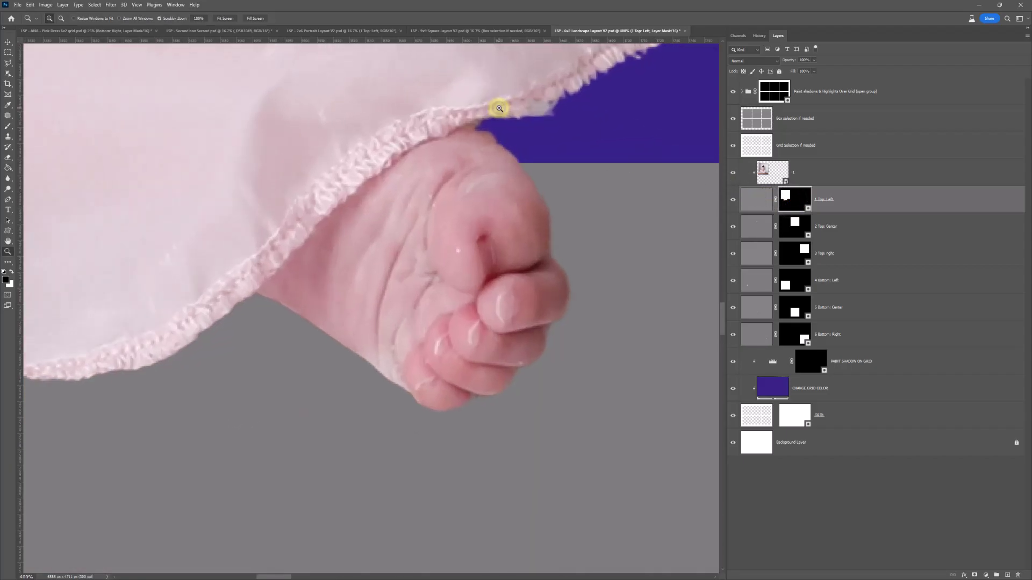
pyautogui.scroll(-1, 495, 106)
pyautogui.scroll(3, 499, 106)
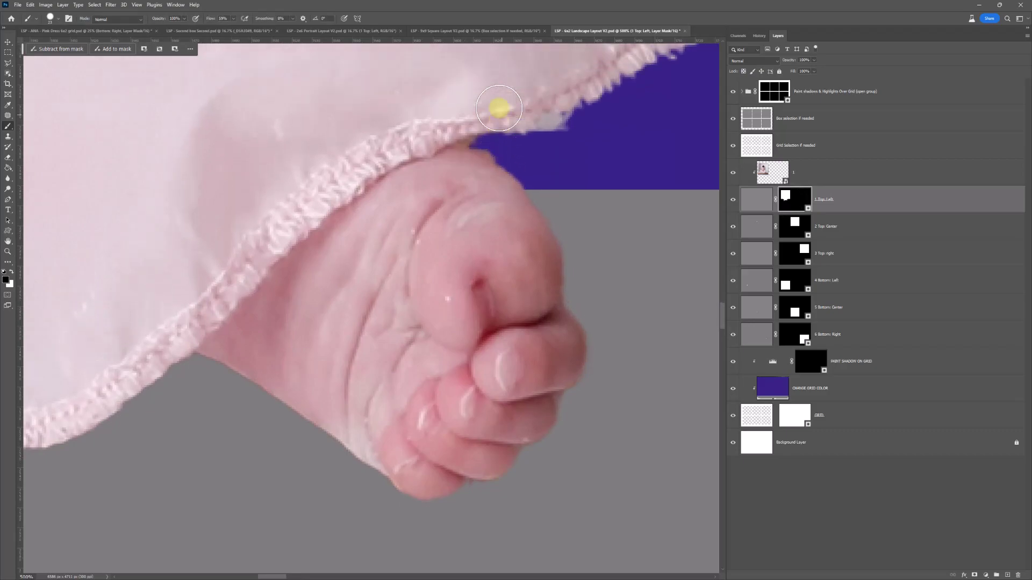
pyautogui.press('x')
pyautogui.rightClick(512, 138)
pyautogui.moveTo(566, 158); pyautogui.dragTo(644, 189)
pyautogui.click(476, 149)
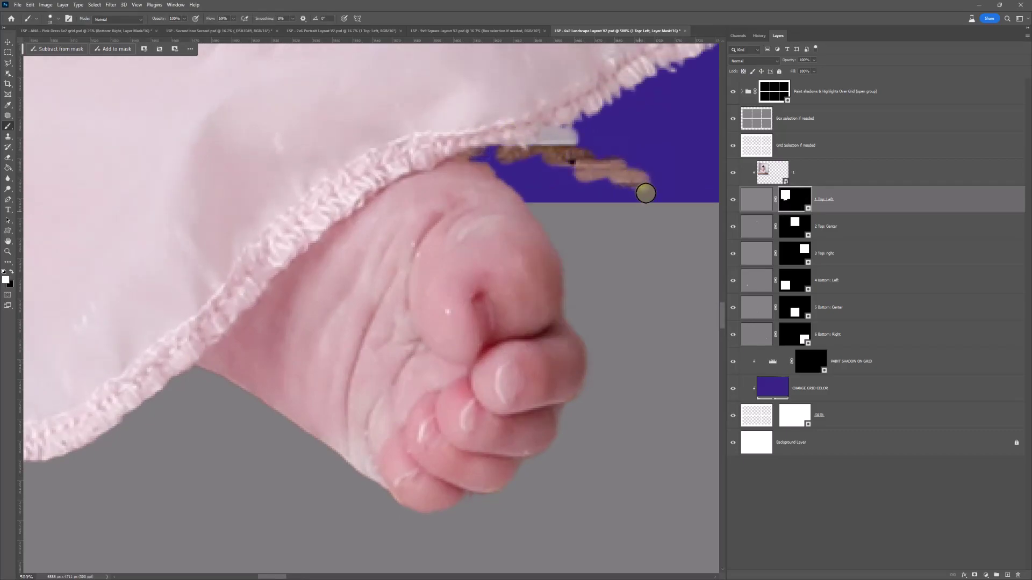
pyautogui.hotkey('ctrl', 'z')
# Paint black with a very small brush to clear the leftover background between the dress hem and the second foot and along the hem edge
pyautogui.press('x')
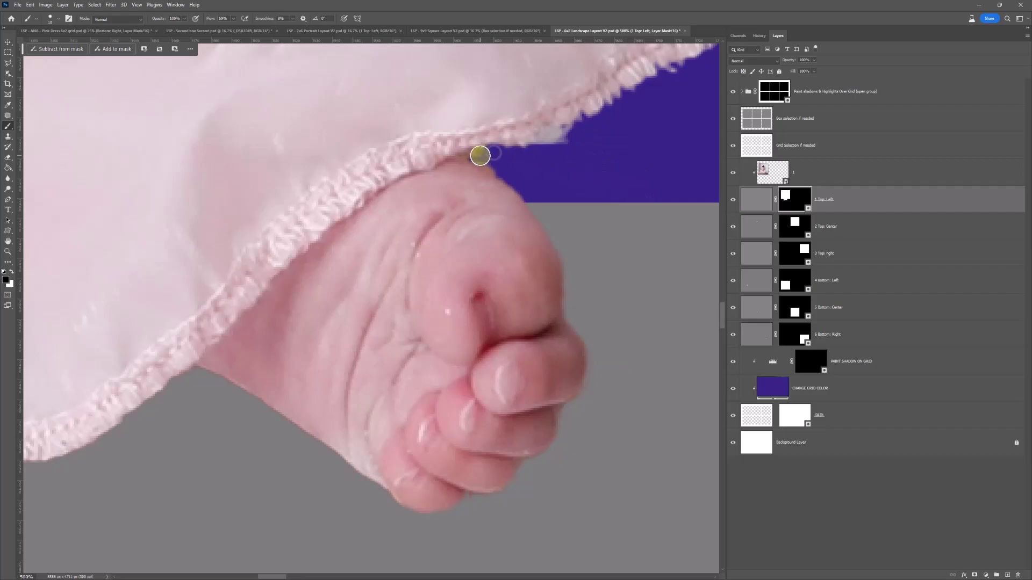
pyautogui.moveTo(468, 159); pyautogui.dragTo(491, 166)
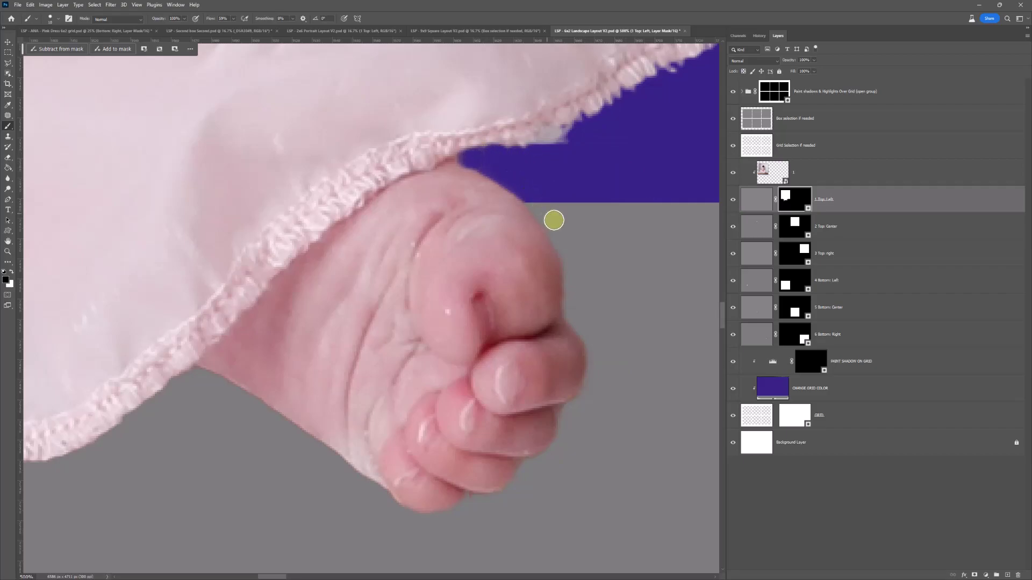
pyautogui.rightClick(482, 157)
pyautogui.click(525, 172)
pyautogui.click(465, 161)
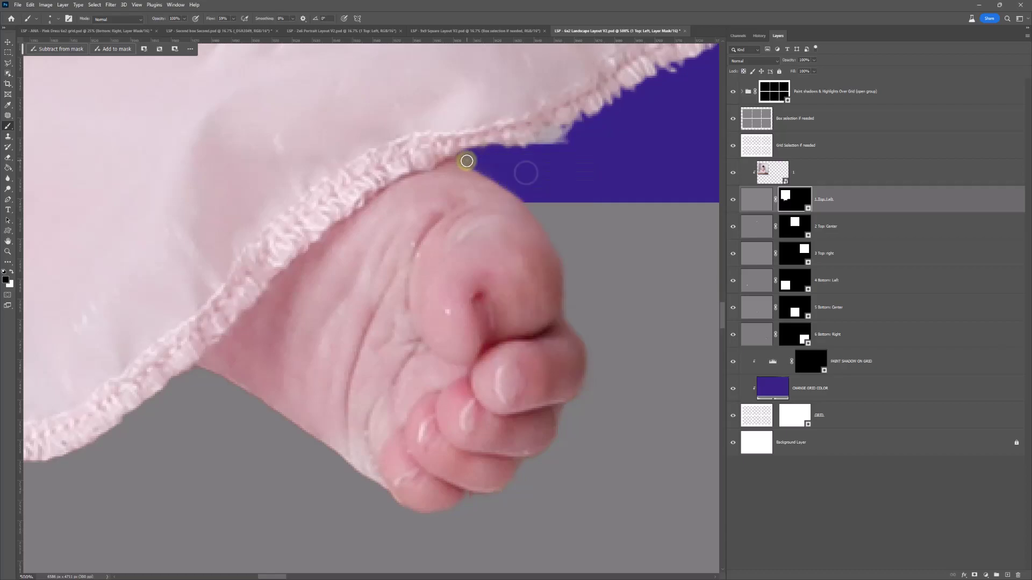
pyautogui.click(11, 272)
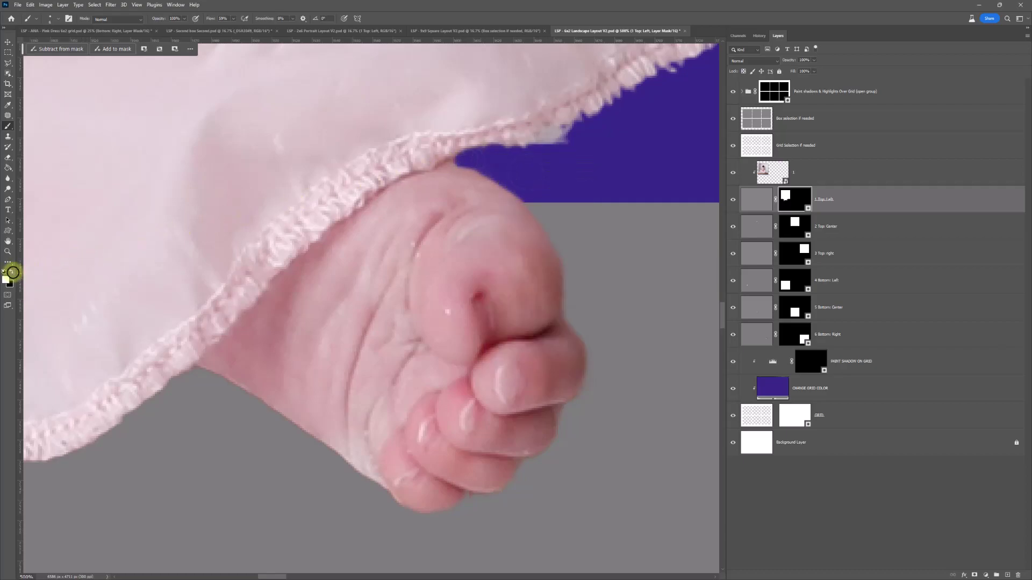
pyautogui.press('x')
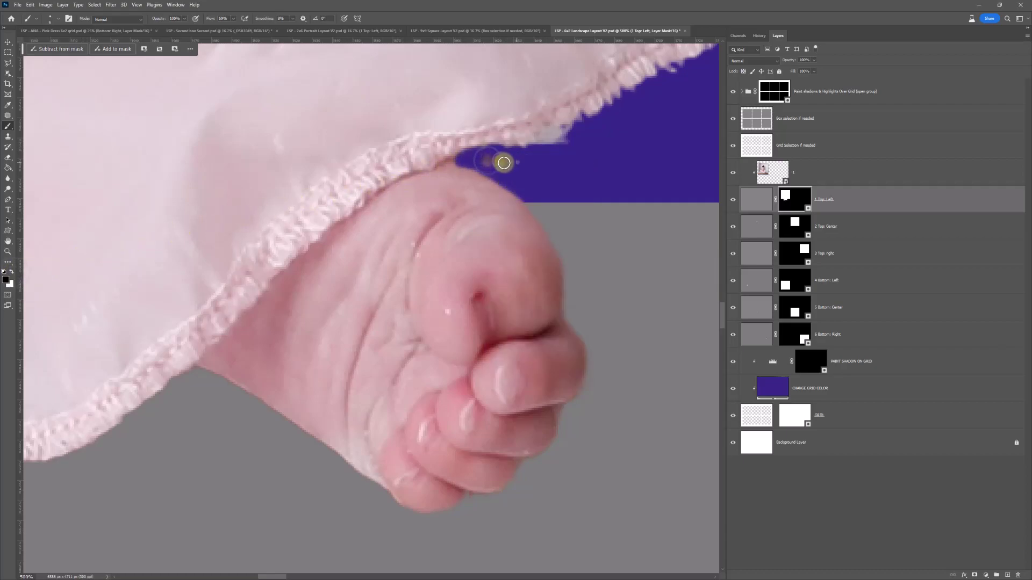
pyautogui.moveTo(547, 147); pyautogui.dragTo(583, 127)
# Set the CHANGE GRID COLOR fill to #dcdae1 by sampling the pale side wall of the box in photo 1
pyautogui.press('z')
pyautogui.keyDown('alt'); pyautogui.click(570, 167); pyautogui.keyUp('alt')
pyautogui.moveTo(567, 168); pyautogui.dragTo(534, 218)
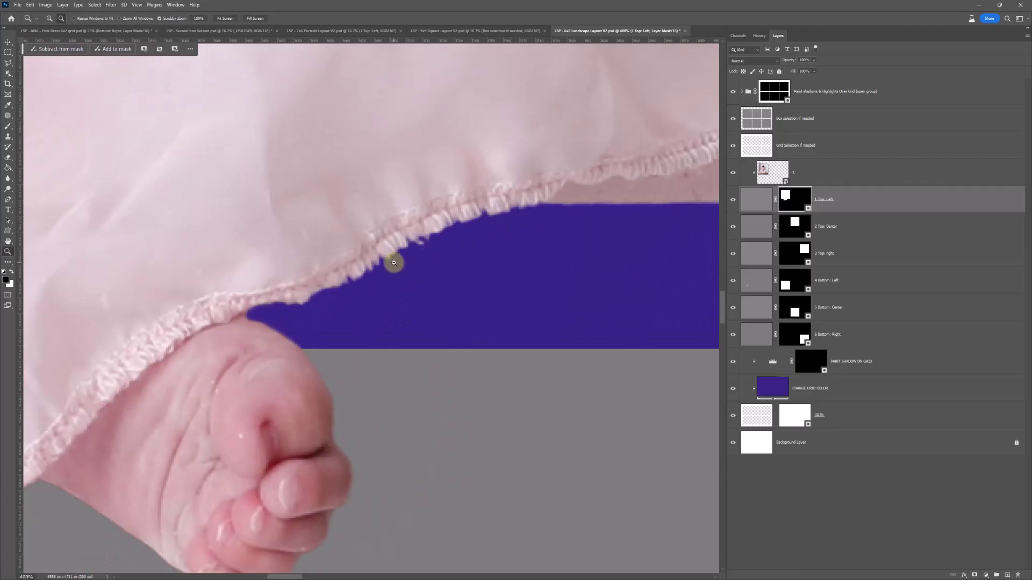
pyautogui.keyDown('alt'); pyautogui.click(398, 263); pyautogui.keyUp('alt')
pyautogui.keyDown('alt'); pyautogui.click(399, 263); pyautogui.keyUp('alt')
pyautogui.keyDown('alt'); pyautogui.click(398, 263); pyautogui.keyUp('alt')
pyautogui.keyDown('alt'); pyautogui.click(399, 263); pyautogui.keyUp('alt')
pyautogui.moveTo(278, 245); pyautogui.dragTo(384, 296)
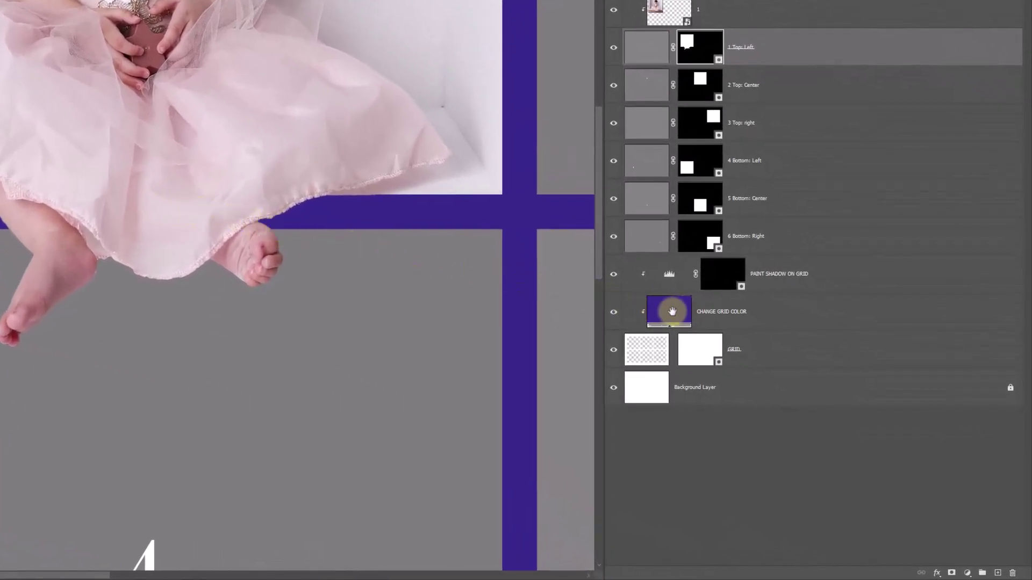
pyautogui.click(684, 317)
pyautogui.doubleClick(684, 318)
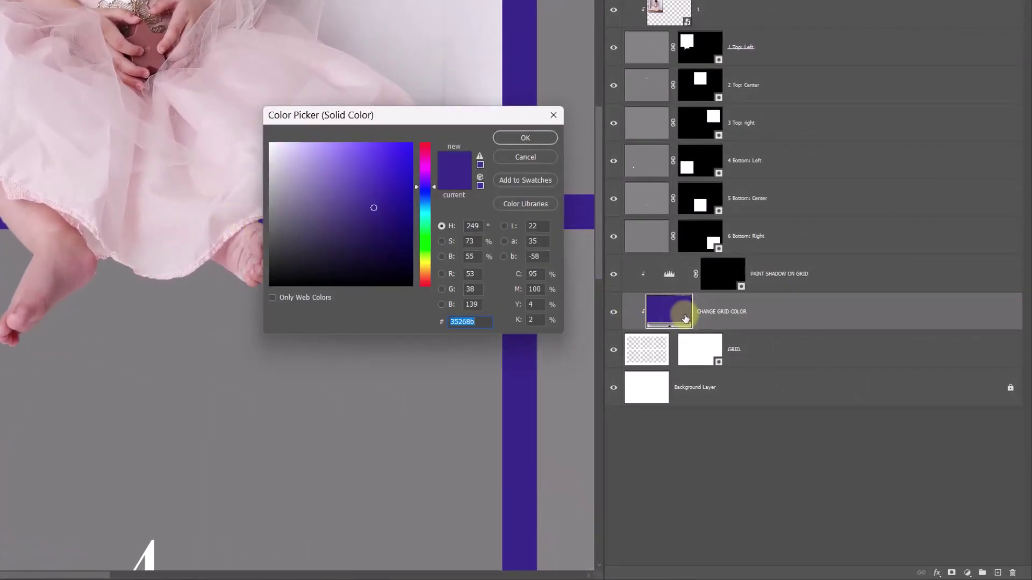
pyautogui.moveTo(450, 115); pyautogui.dragTo(642, 71)
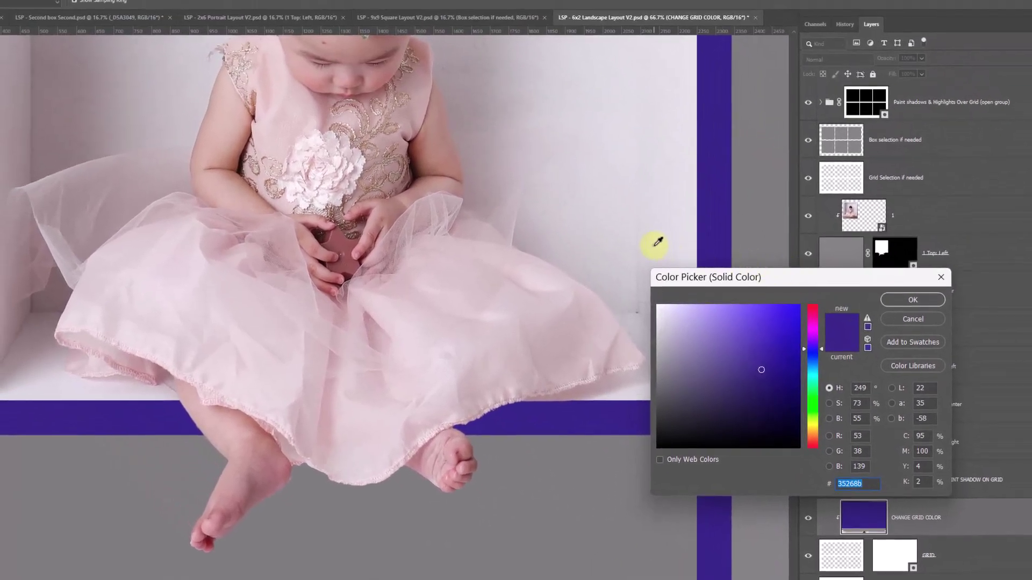
pyautogui.click(657, 243)
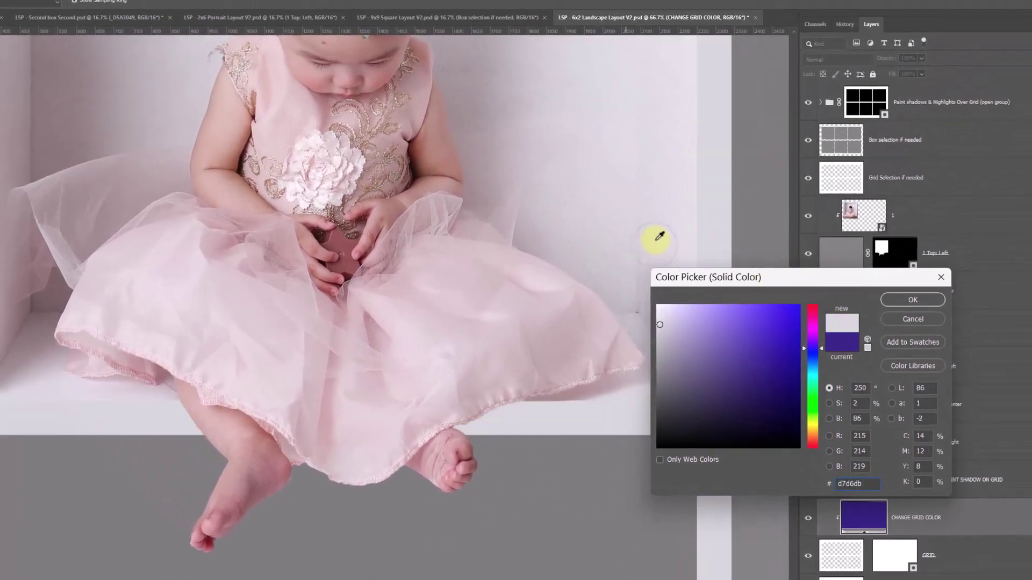
pyautogui.moveTo(675, 200); pyautogui.dragTo(676, 239)
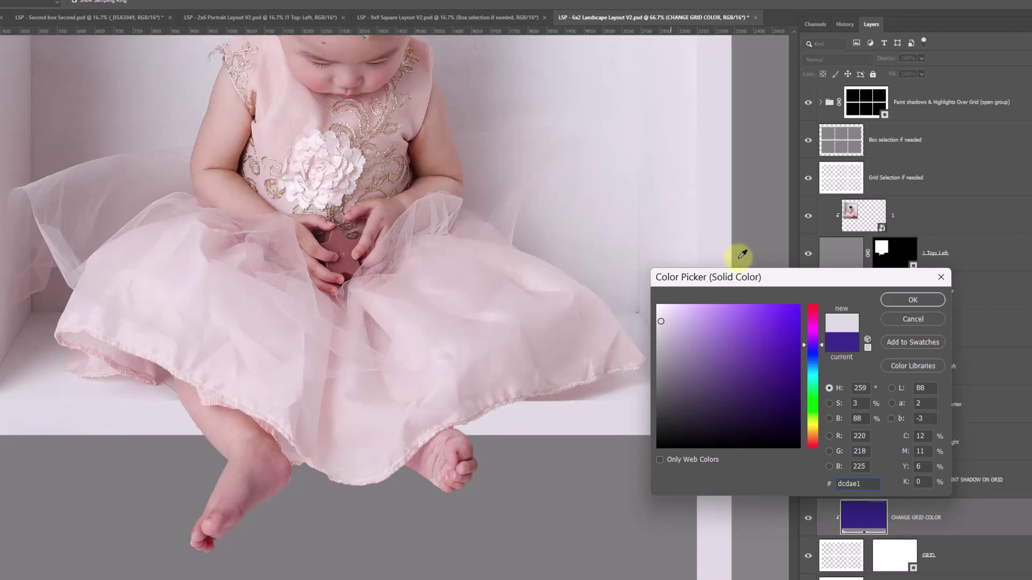
pyautogui.click(914, 302)
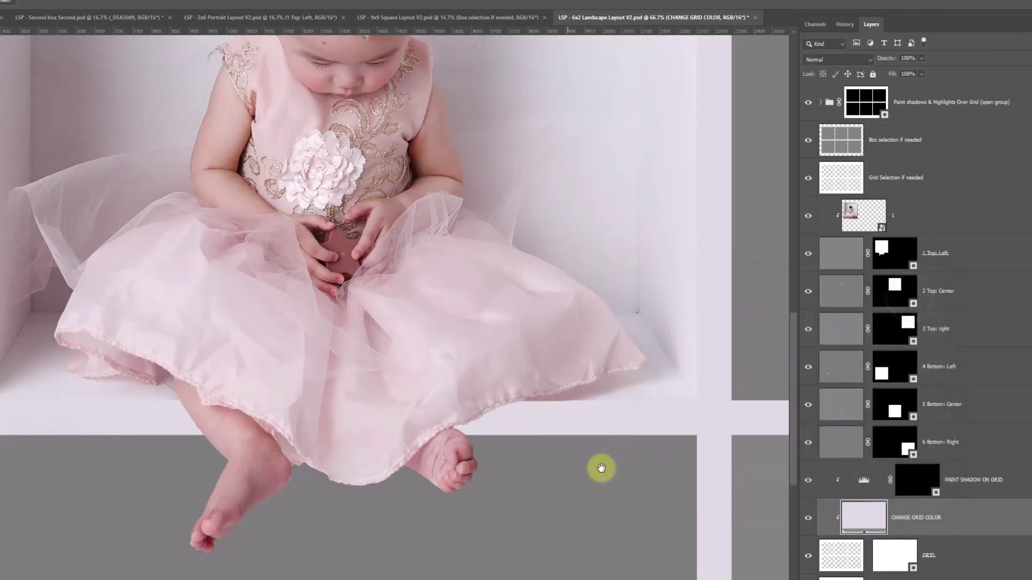
# Target the PAINT SHADOW ON GRID layer mask with a Soft Round brush at 0% hardness and white as the foreground color
pyautogui.scroll(8, 580, 477)
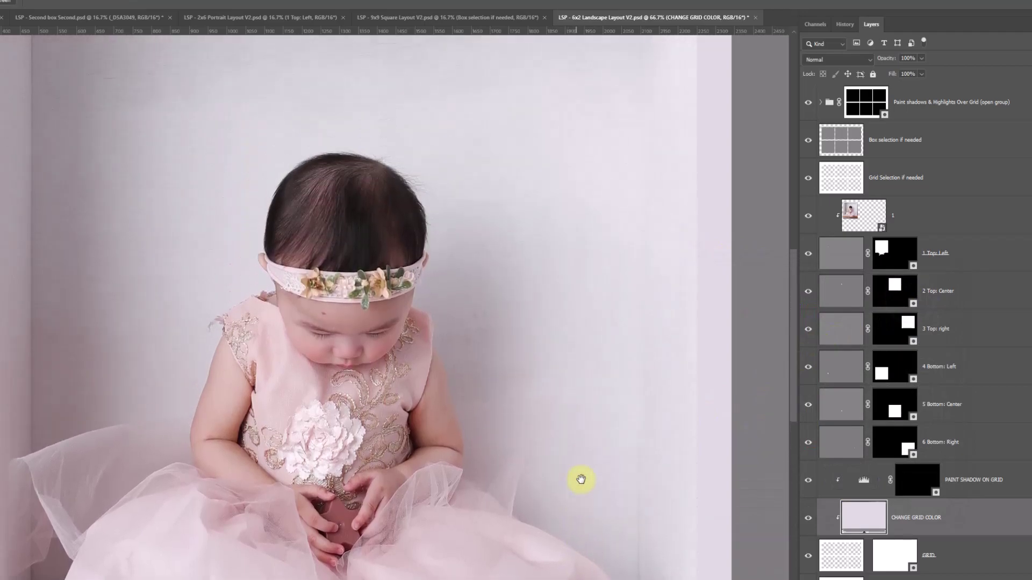
pyautogui.scroll(4, 580, 479)
pyautogui.scroll(-7, 580, 478)
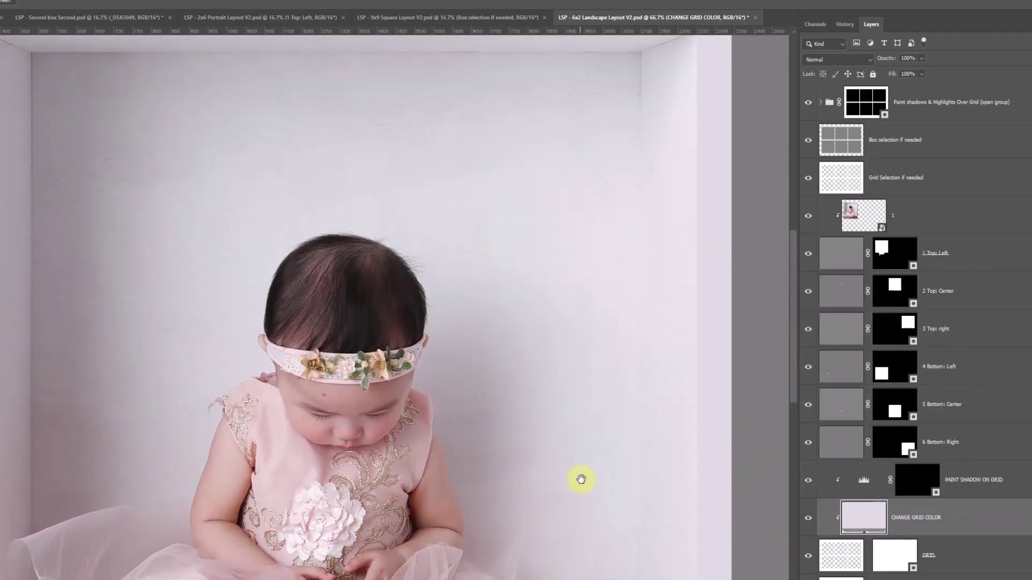
pyautogui.scroll(-3, 580, 478)
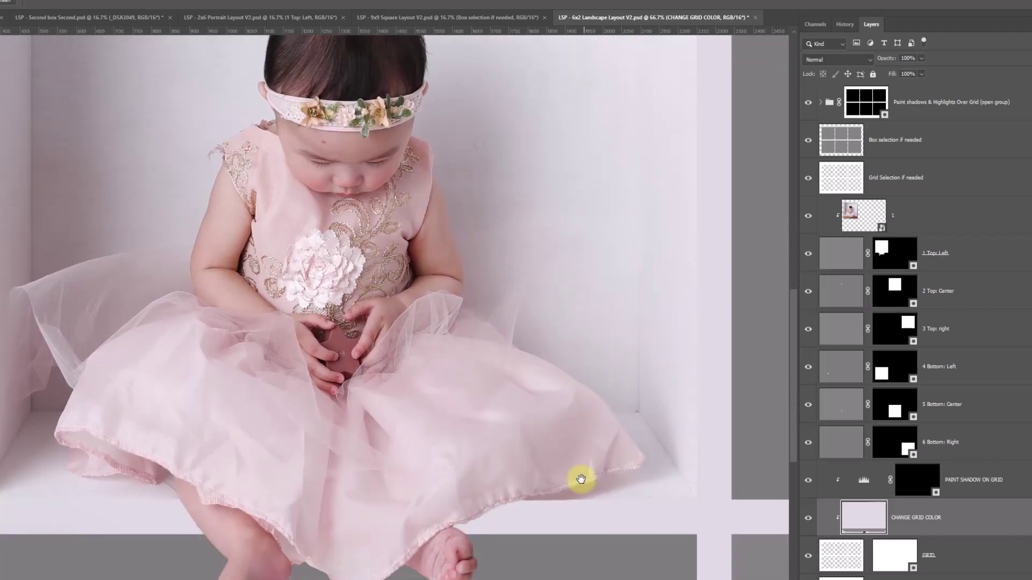
pyautogui.click(917, 480)
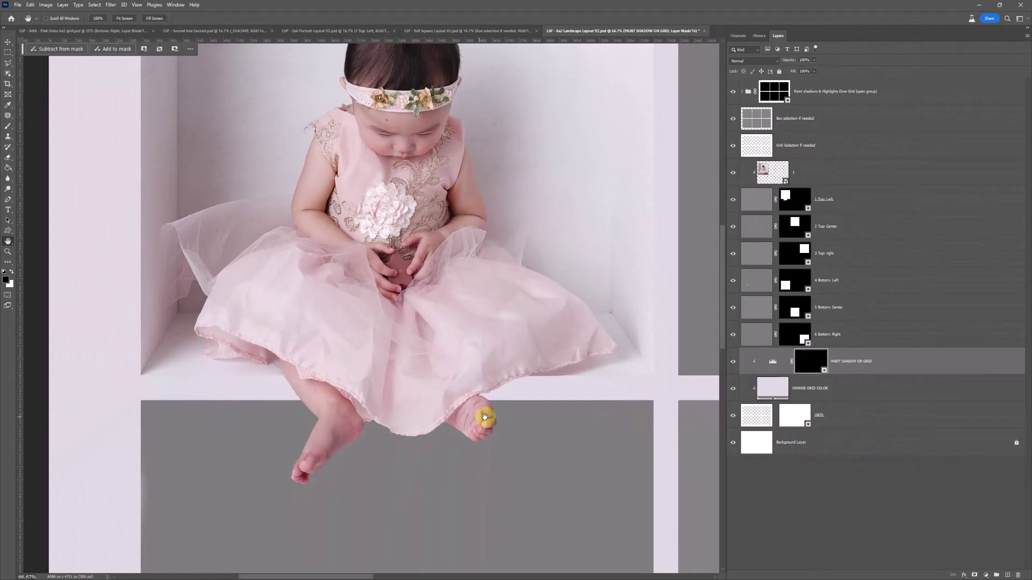
pyautogui.click(9, 127)
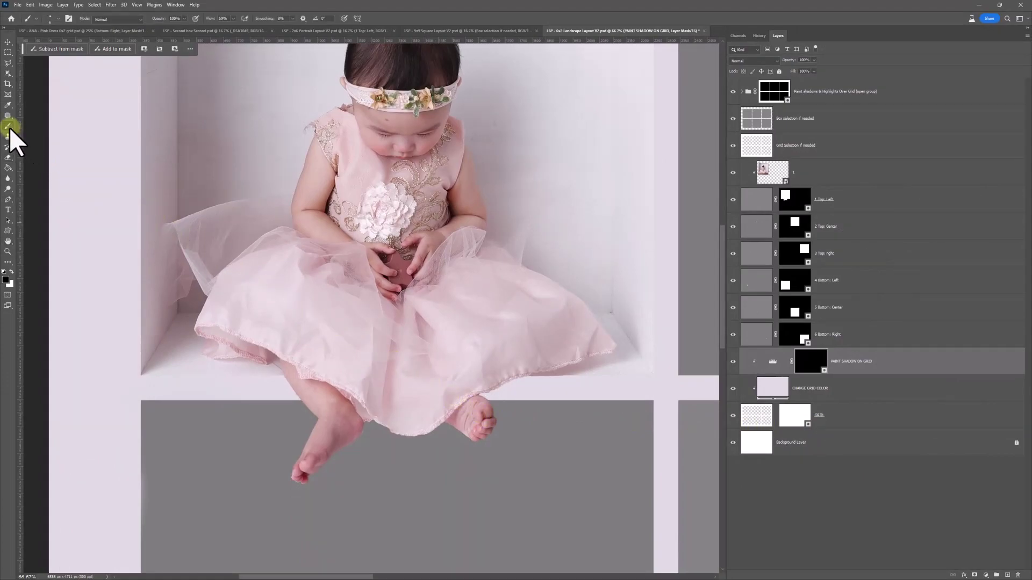
pyautogui.click(12, 271)
pyautogui.rightClick(508, 231)
pyautogui.click(563, 242)
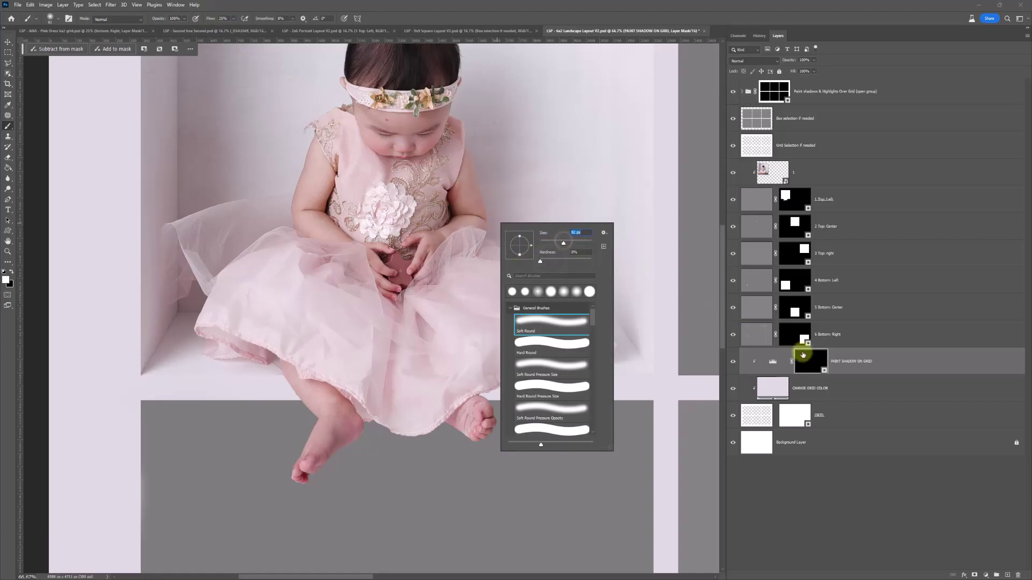
pyautogui.click(810, 362)
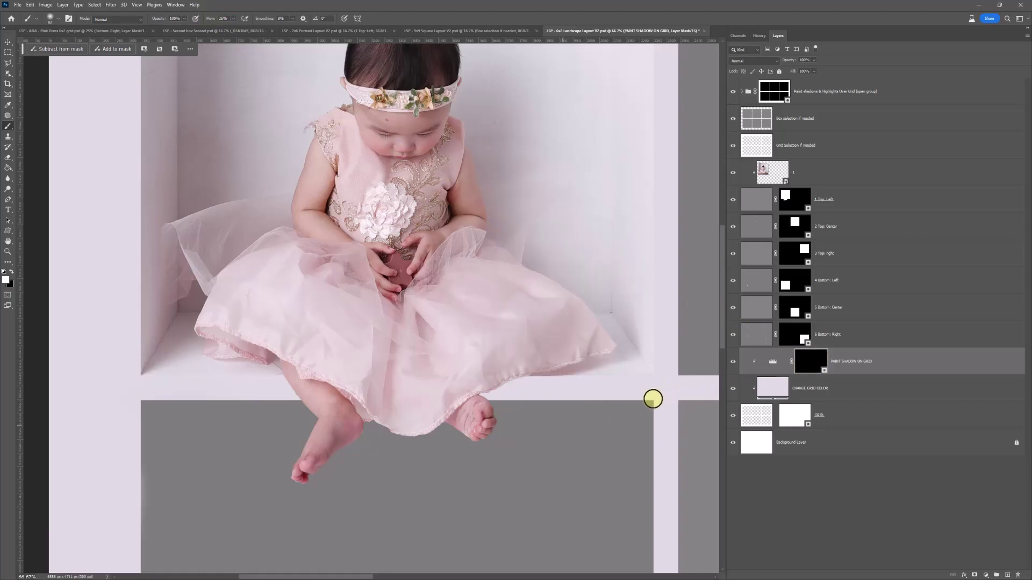
# Paint soft white strokes with a 199 px brush on the shadow mask around the baby's legs and under the dress hem
pyautogui.press('z')
pyautogui.click(516, 428)
pyautogui.keyDown('alt'); pyautogui.click(515, 439); pyautogui.keyUp('alt')
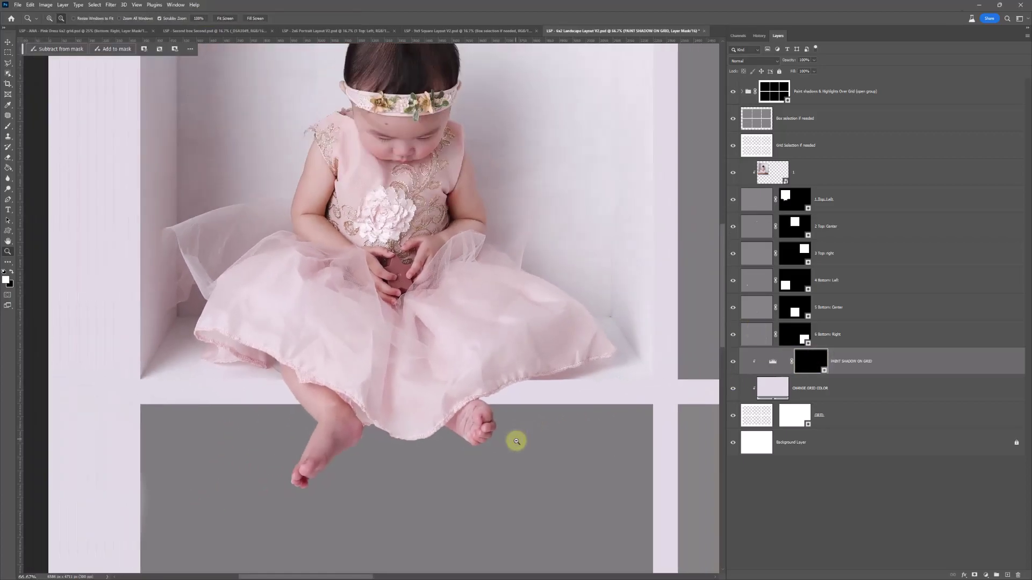
pyautogui.keyDown('alt'); pyautogui.click(517, 443); pyautogui.keyUp('alt')
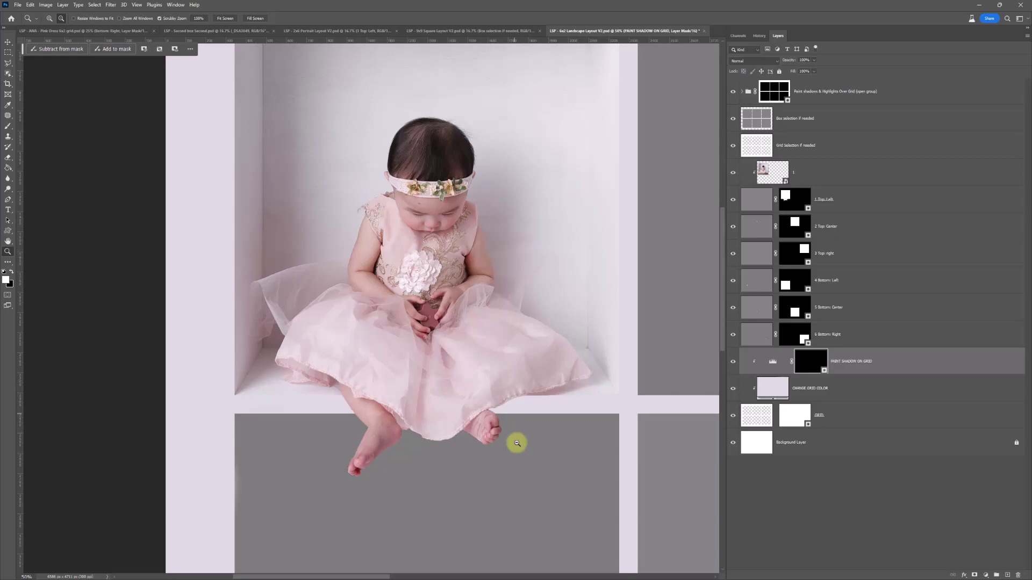
pyautogui.click(510, 434)
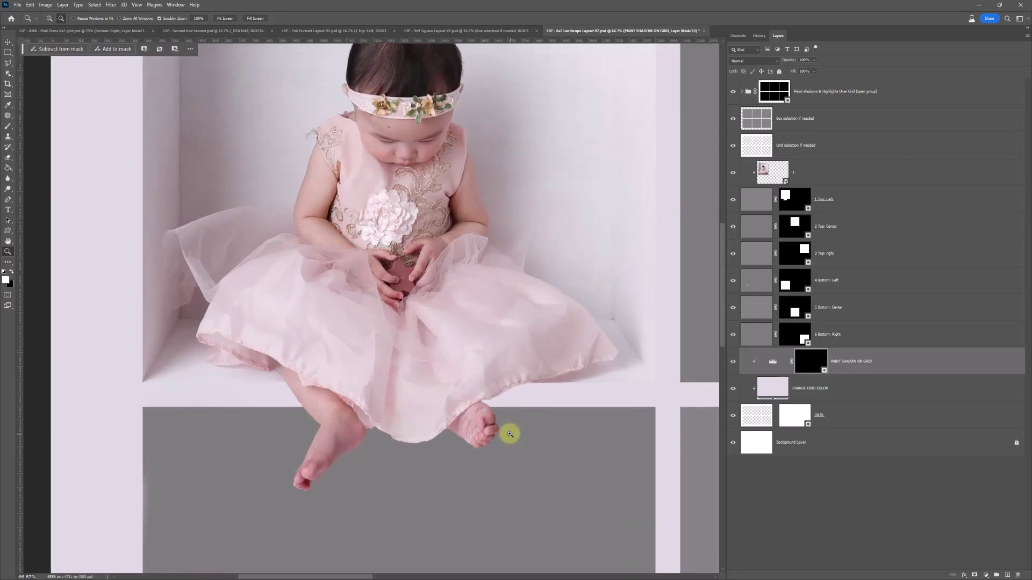
pyautogui.press('b')
pyautogui.rightClick(510, 434)
pyautogui.click(588, 373)
pyautogui.click(591, 373)
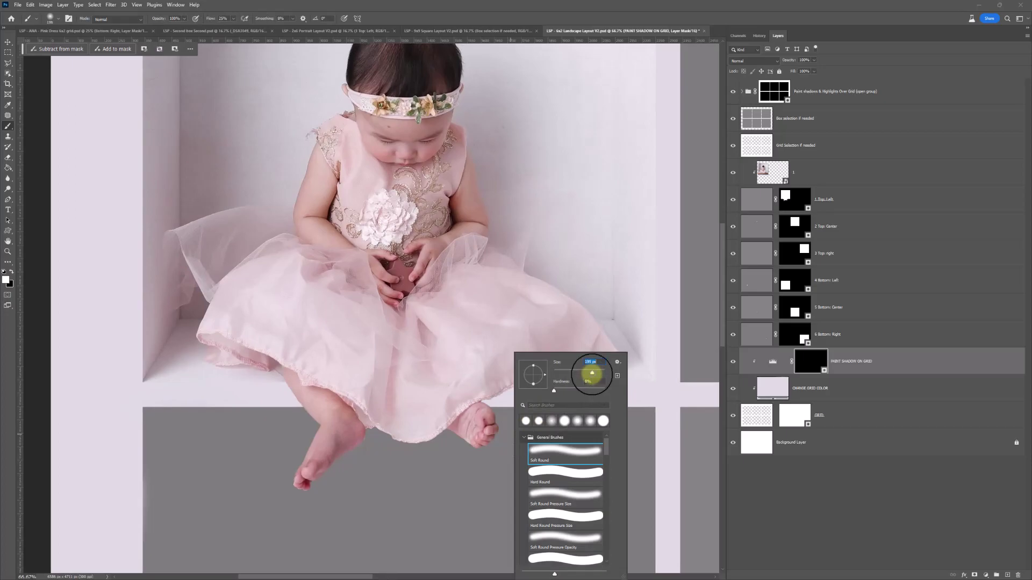
pyautogui.click(472, 390)
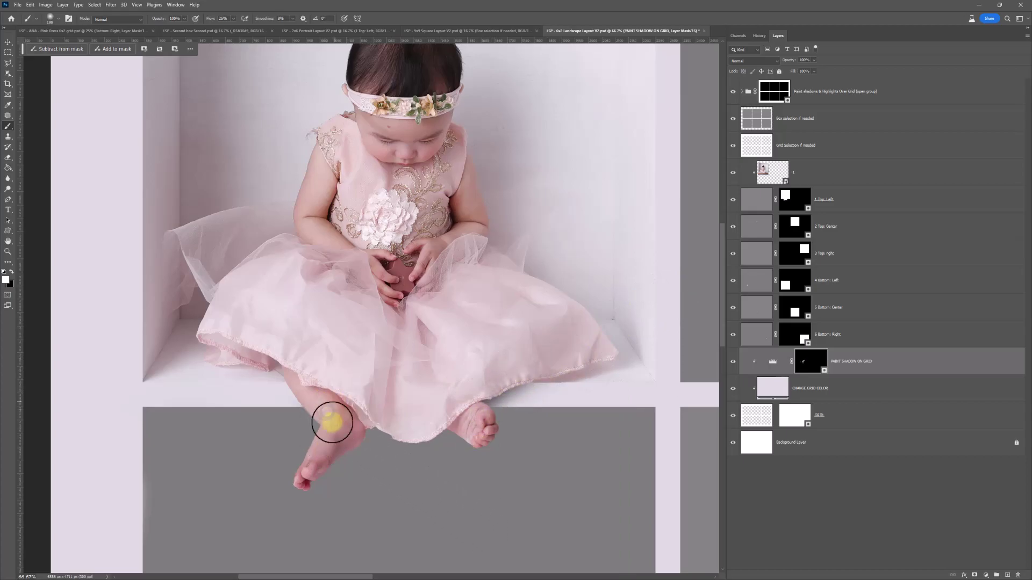
pyautogui.moveTo(334, 447); pyautogui.dragTo(442, 410)
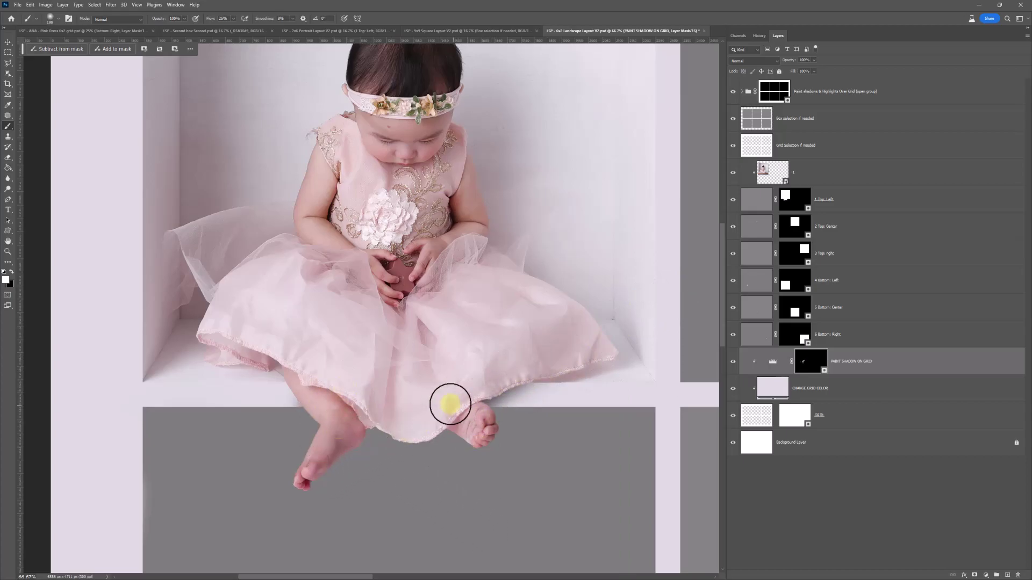
pyautogui.moveTo(553, 331)
pyautogui.mouseDown()
pyautogui.moveTo(576, 312)
pyautogui.moveTo(453, 406)
pyautogui.moveTo(595, 301)
pyautogui.moveTo(480, 391)
pyautogui.moveTo(635, 297)
pyautogui.mouseUp()
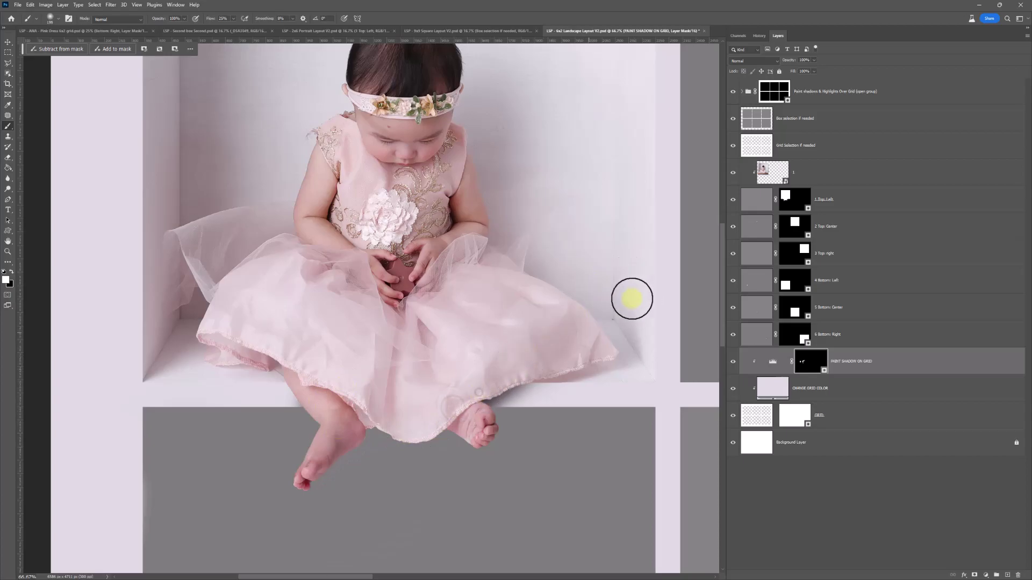
pyautogui.moveTo(535, 358); pyautogui.dragTo(629, 332)
# Open the PAINT SHADOW ON GRID Levels and set the Red midtones to 1.50 and the Blue midtones to 0.69
pyautogui.press('z')
pyautogui.click(573, 410)
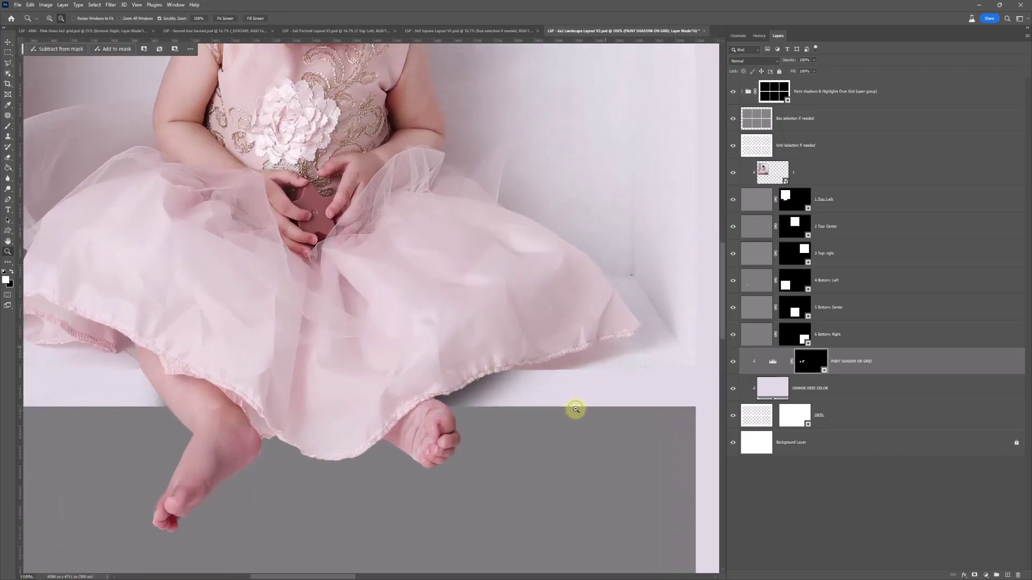
pyautogui.click(475, 420)
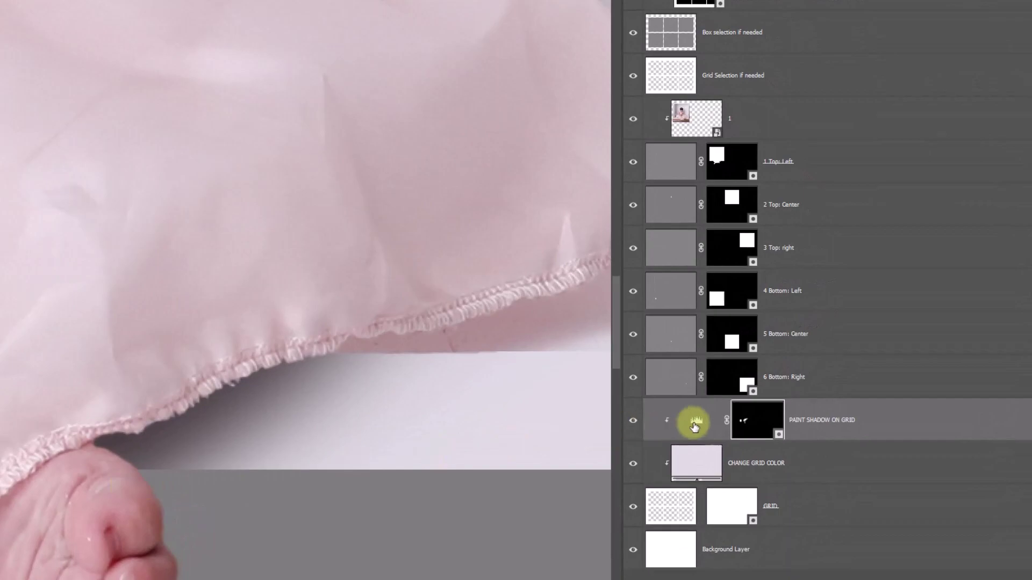
pyautogui.doubleClick(694, 421)
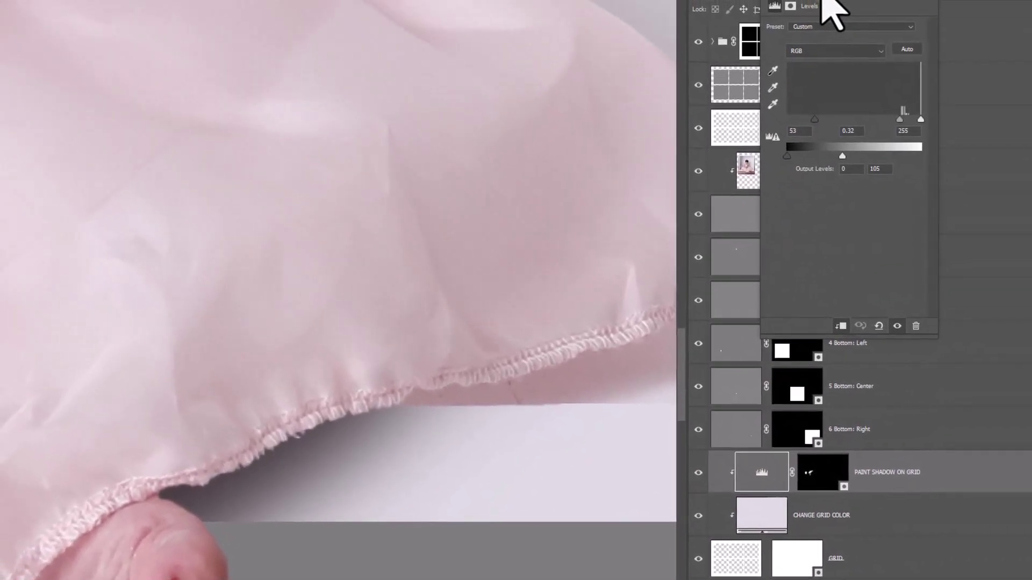
pyautogui.moveTo(821, 1); pyautogui.dragTo(509, 41)
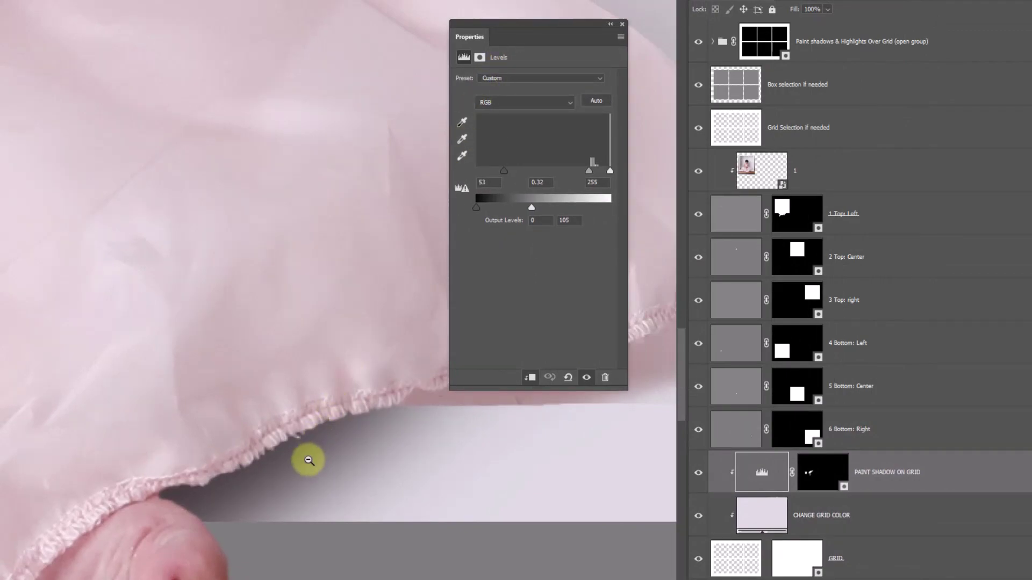
pyautogui.click(505, 102)
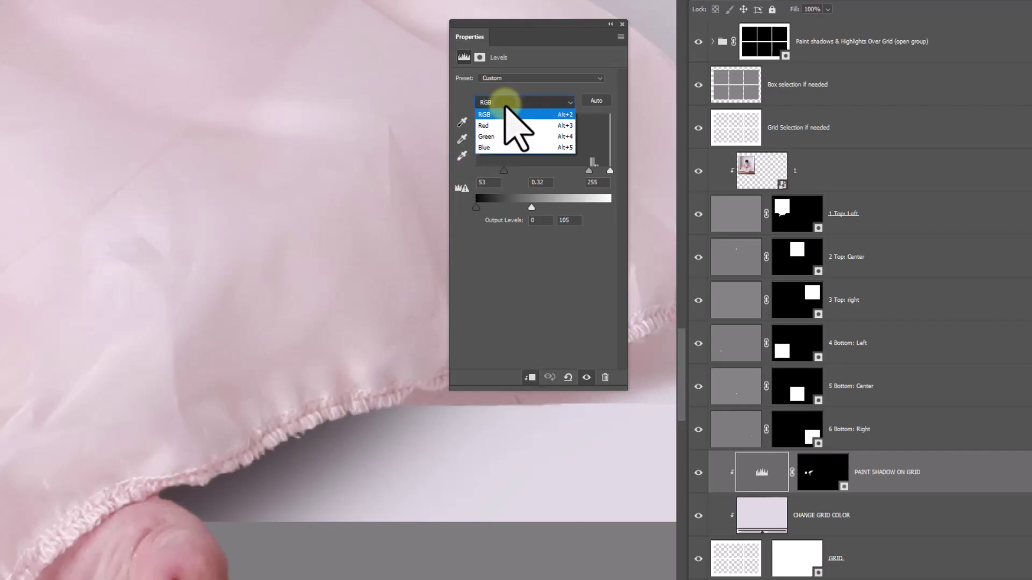
pyautogui.click(496, 126)
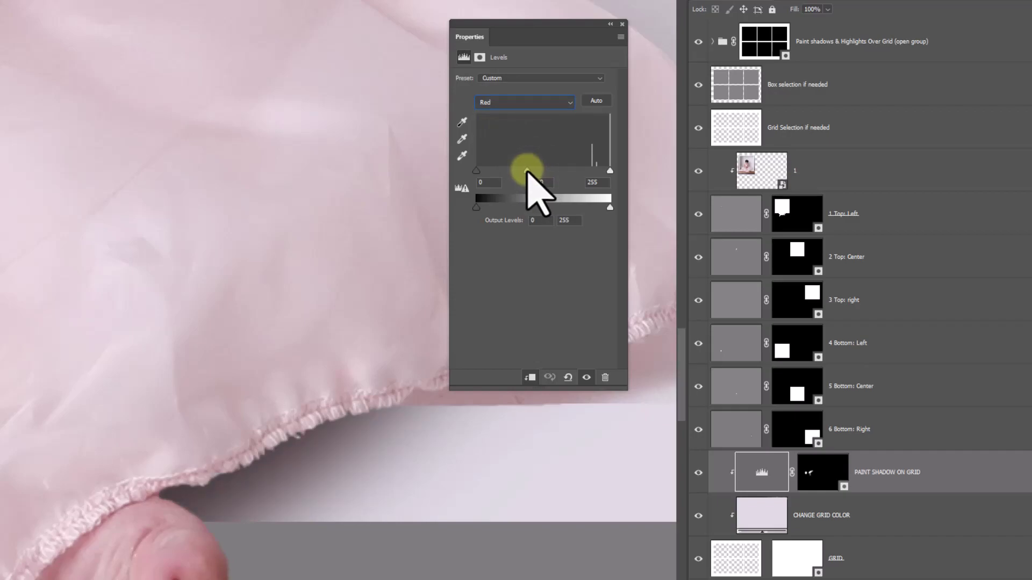
pyautogui.click(509, 102)
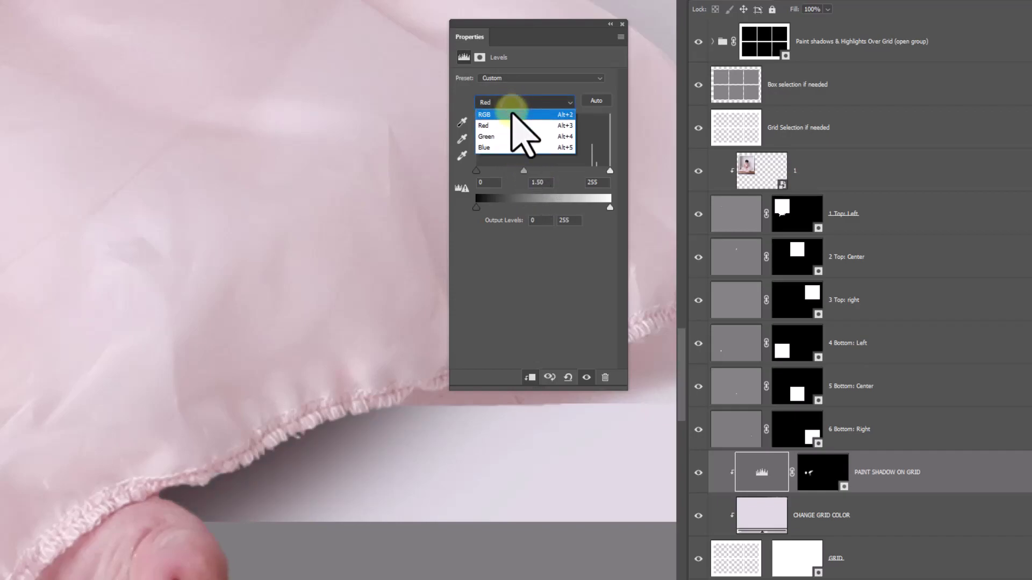
pyautogui.click(513, 147)
pyautogui.moveTo(516, 171); pyautogui.dragTo(560, 172)
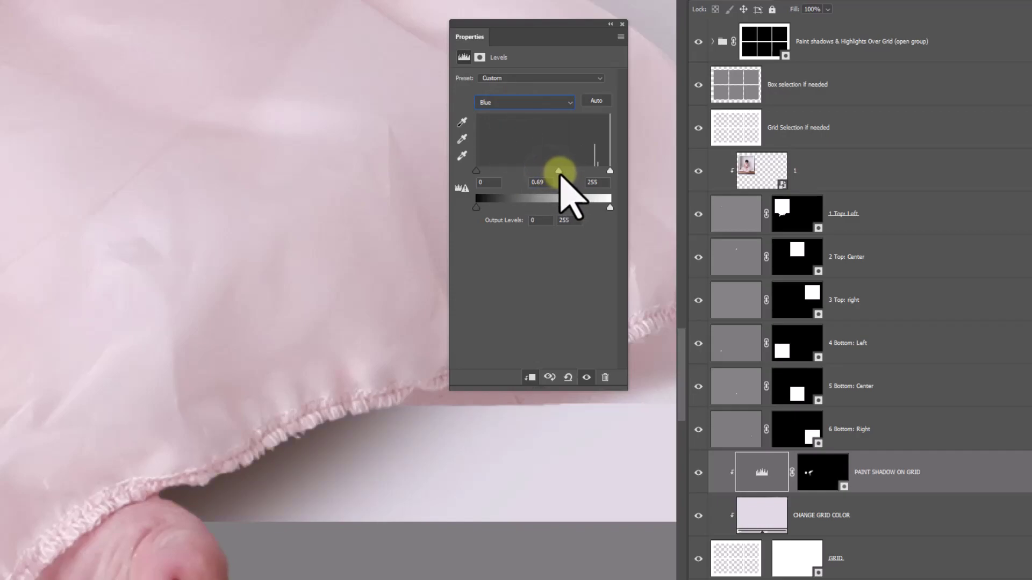
# Warm the shadow further by setting the Red midtones to 1.85 and the Red white input to 244, and close the Levels settings
pyautogui.click(519, 102)
pyautogui.click(521, 125)
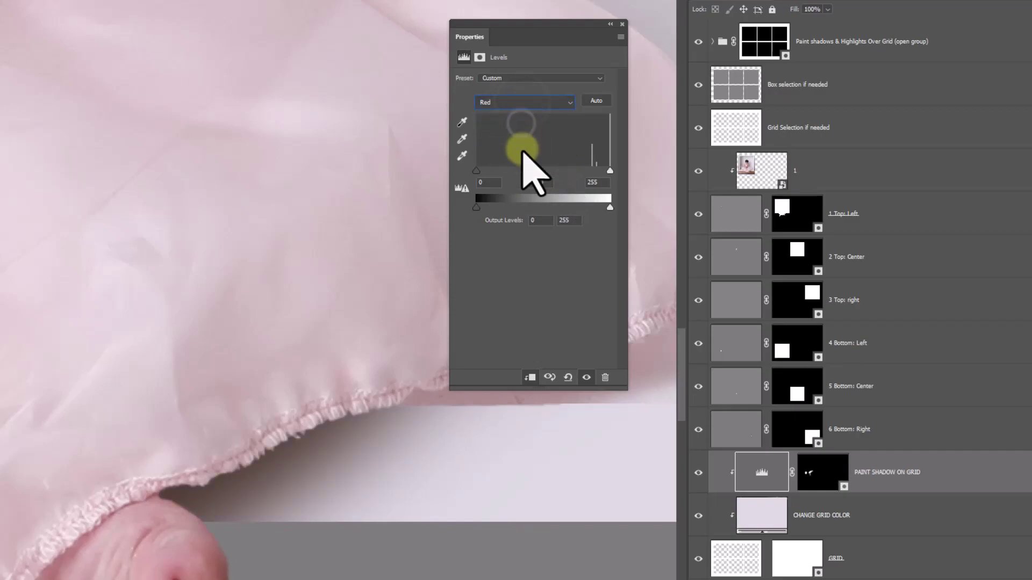
pyautogui.moveTo(523, 171); pyautogui.dragTo(513, 171)
pyautogui.moveTo(610, 171); pyautogui.dragTo(604, 171)
pyautogui.moveTo(499, 32); pyautogui.dragTo(873, 92)
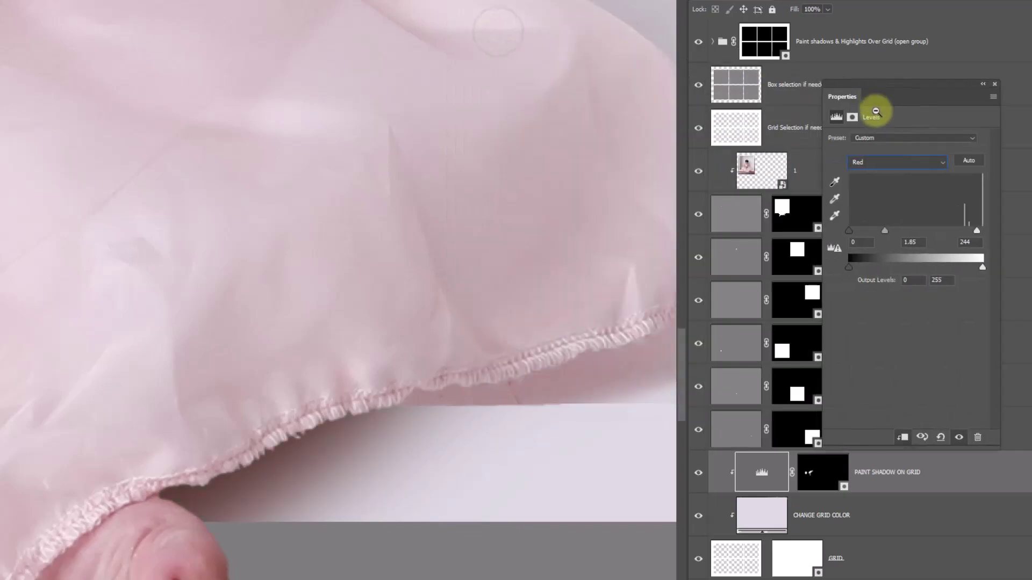
pyautogui.click(915, 463)
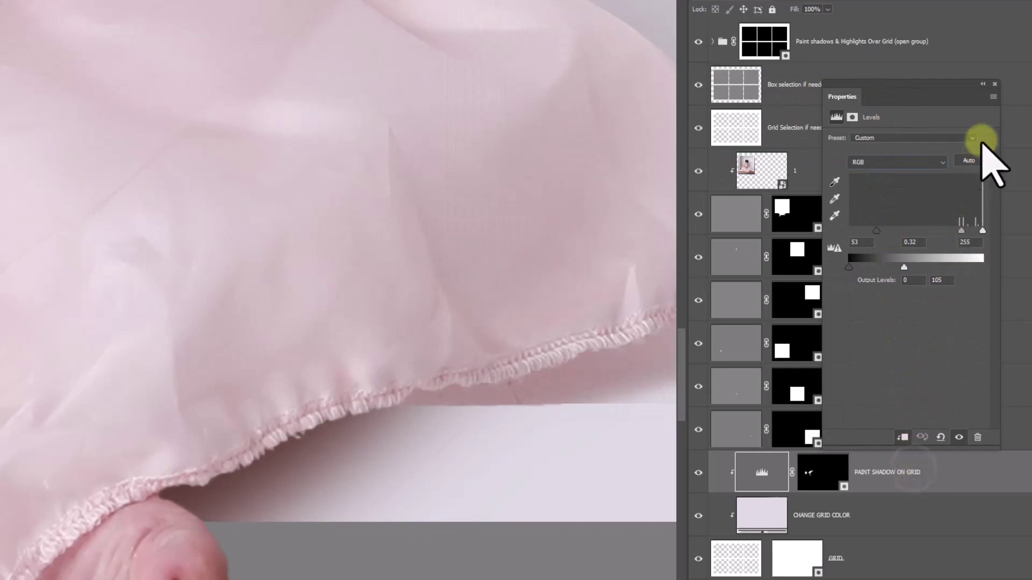
pyautogui.click(994, 84)
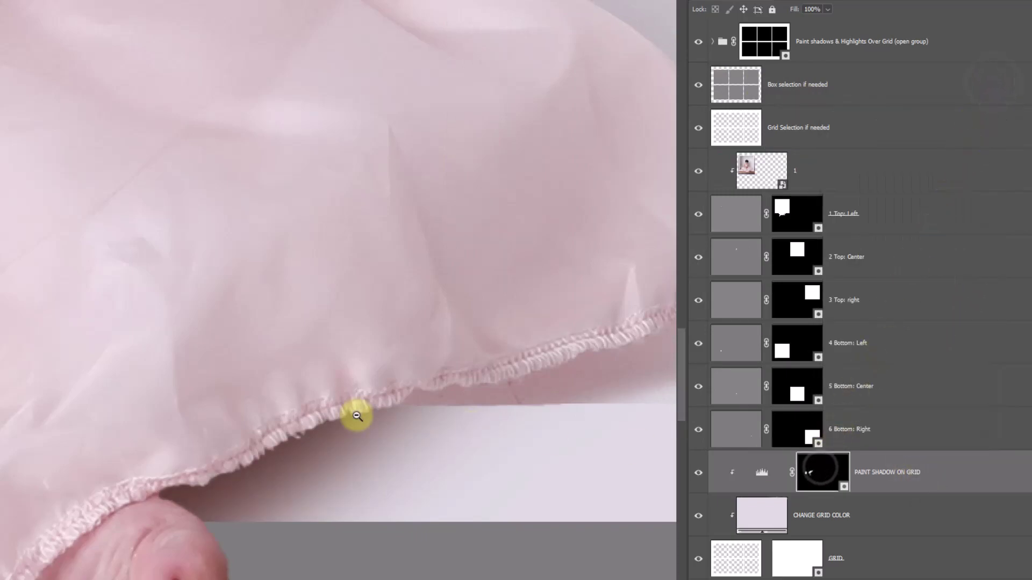
# Paint the PAINT SHADOW ON GRID mask with a larger soft brush to extend the shadow beside the second foot and under the dress hem
pyautogui.press('b')
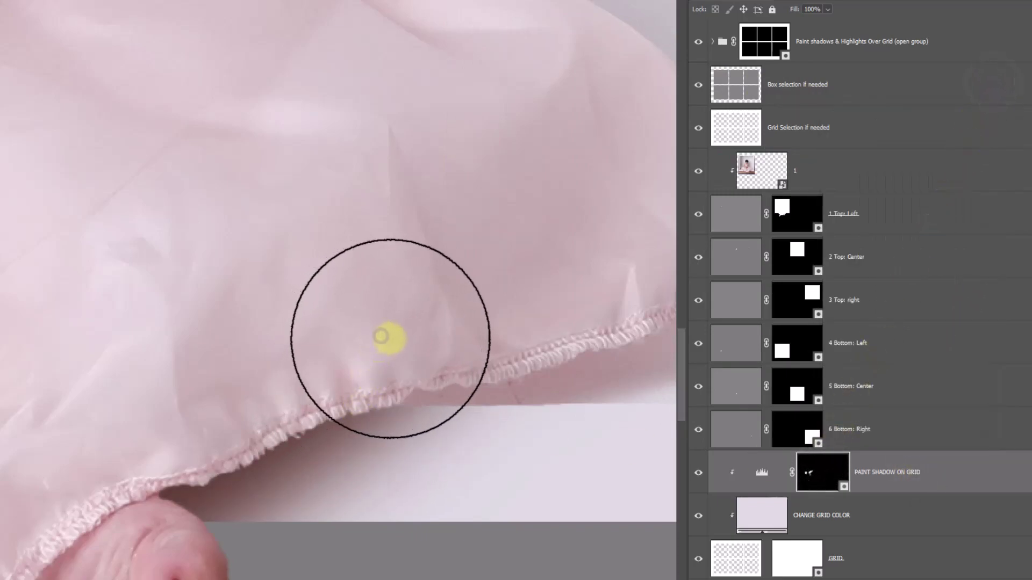
pyautogui.press('z')
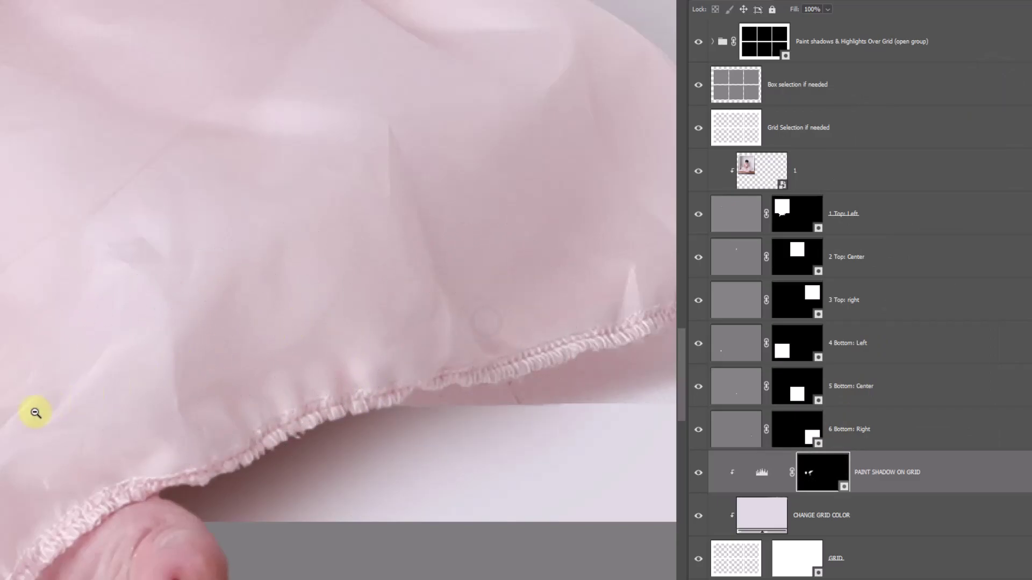
pyautogui.keyDown('alt'); pyautogui.click(37, 411); pyautogui.keyUp('alt')
pyautogui.keyDown('alt'); pyautogui.click(33, 412); pyautogui.keyUp('alt')
pyautogui.press('b')
pyautogui.rightClick(155, 411)
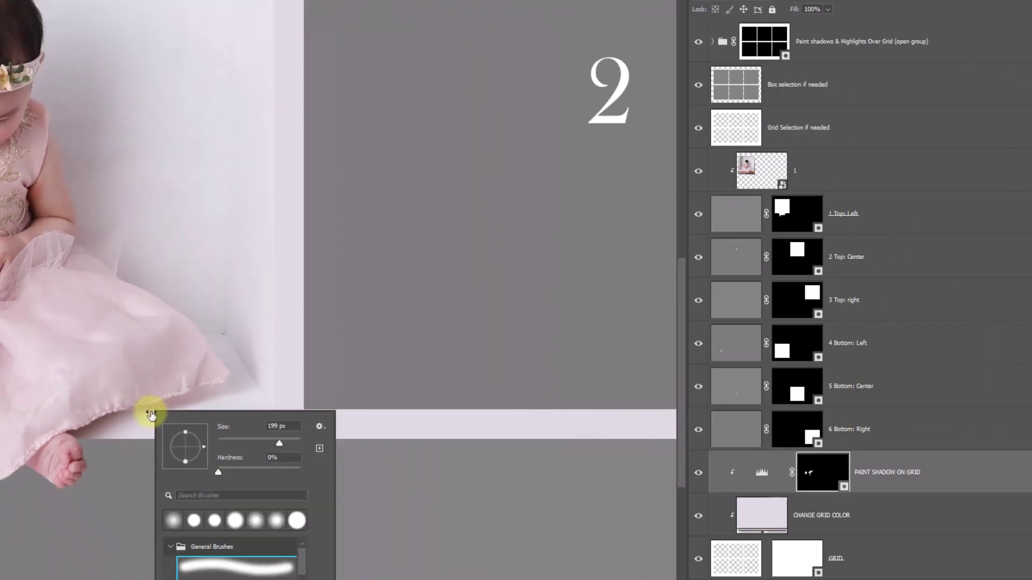
pyautogui.click(286, 442)
pyautogui.click(106, 374)
pyautogui.click(51, 417)
pyautogui.click(121, 397)
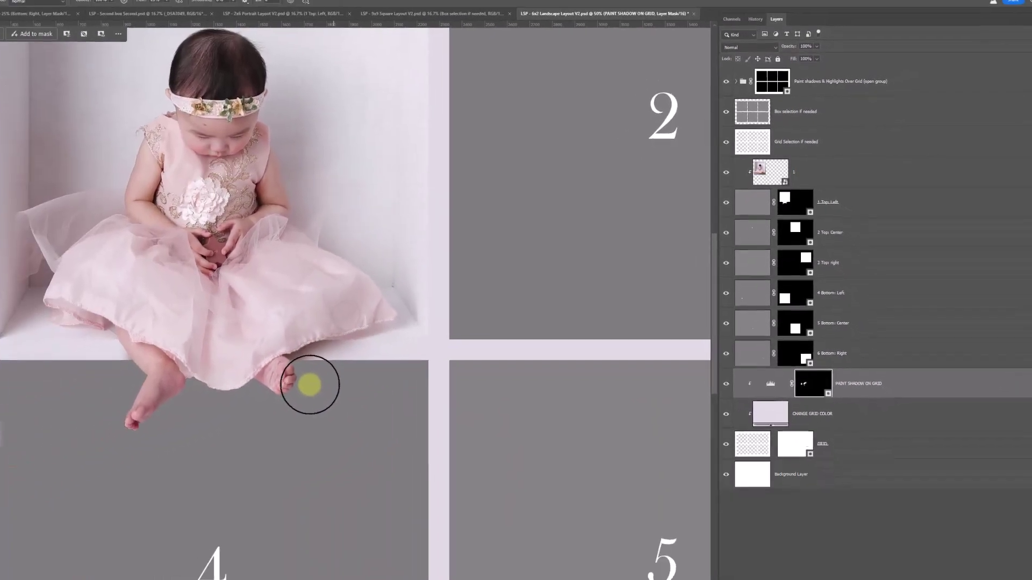
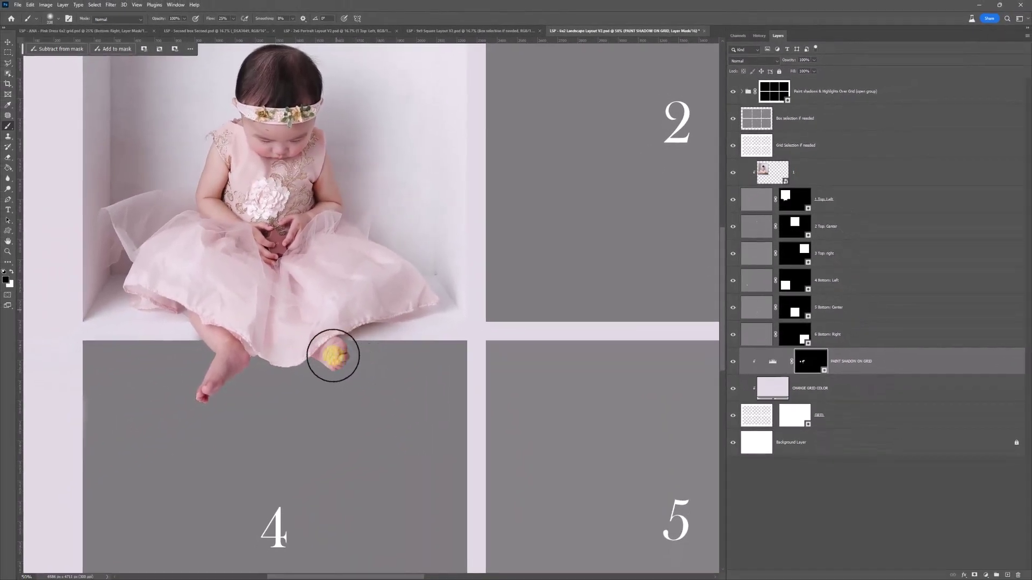
# Touch up the shadow mask under the dress hem and check the blended photo 1 against the whole grid
pyautogui.keyDown('alt'); pyautogui.click(281, 324); pyautogui.keyUp('alt')
pyautogui.moveTo(289, 326); pyautogui.dragTo(298, 351)
pyautogui.hotkey('alt', 'space')
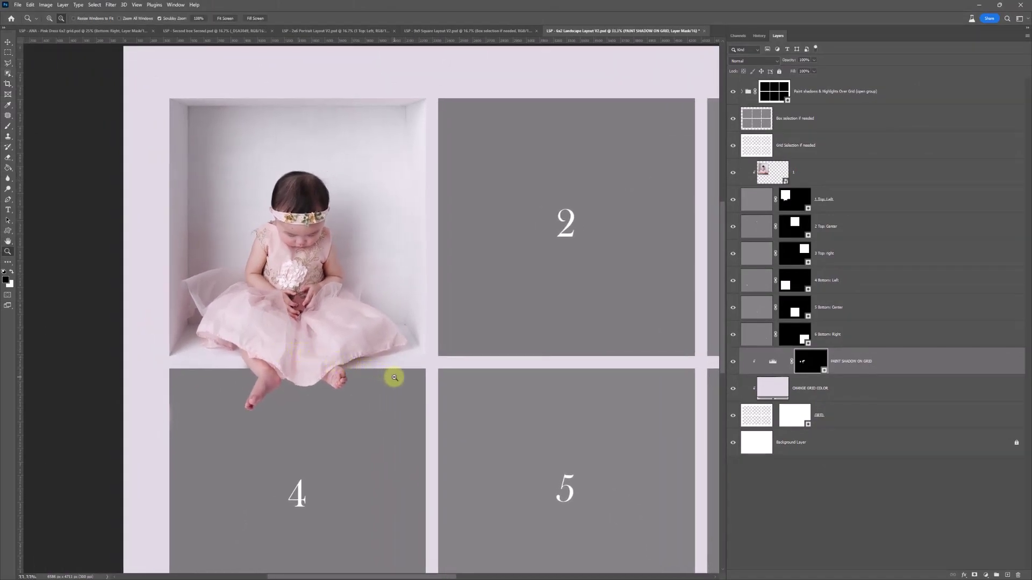
pyautogui.keyDown('alt'); pyautogui.click(393, 375); pyautogui.keyUp('alt')
pyautogui.keyDown('alt'); pyautogui.click(393, 375); pyautogui.keyUp('alt')
pyautogui.moveTo(451, 392); pyautogui.dragTo(412, 366)
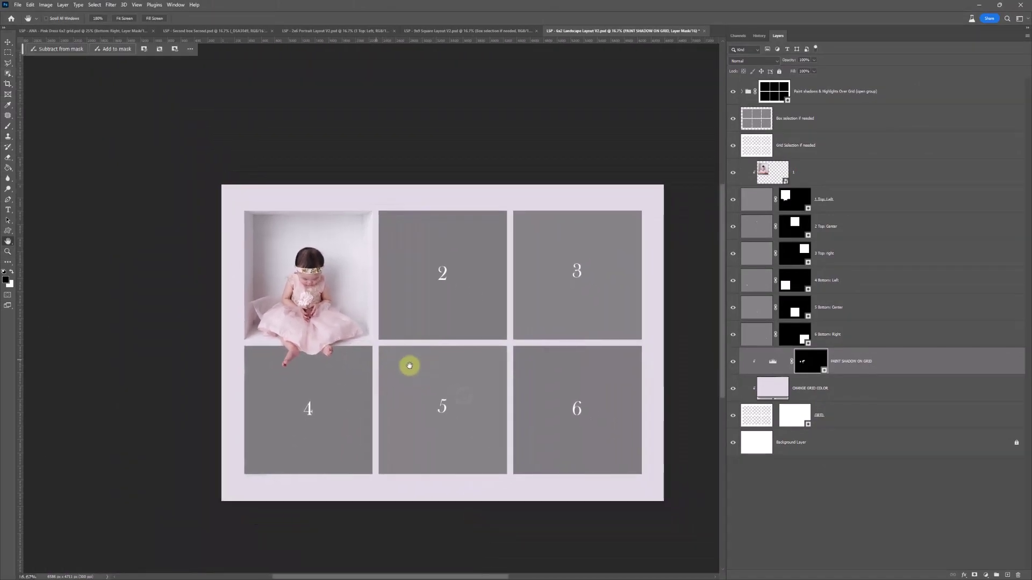
pyautogui.keyDown('ctrl'); pyautogui.click(358, 353); pyautogui.keyUp('ctrl')
pyautogui.keyDown('ctrl'); pyautogui.click(327, 338); pyautogui.keyUp('ctrl')
pyautogui.click(328, 340)
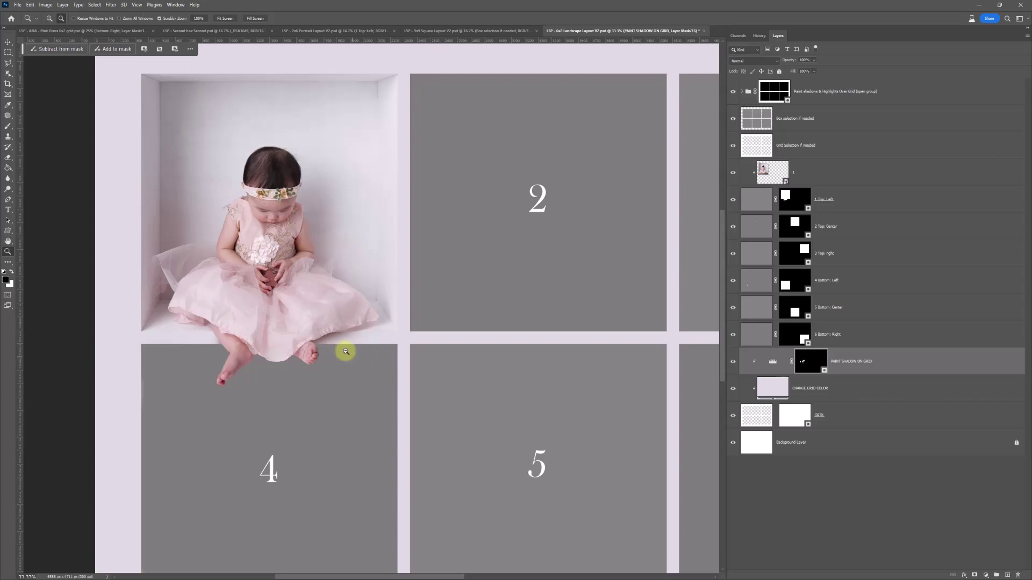
pyautogui.keyDown('alt'); pyautogui.click(316, 333); pyautogui.keyUp('alt')
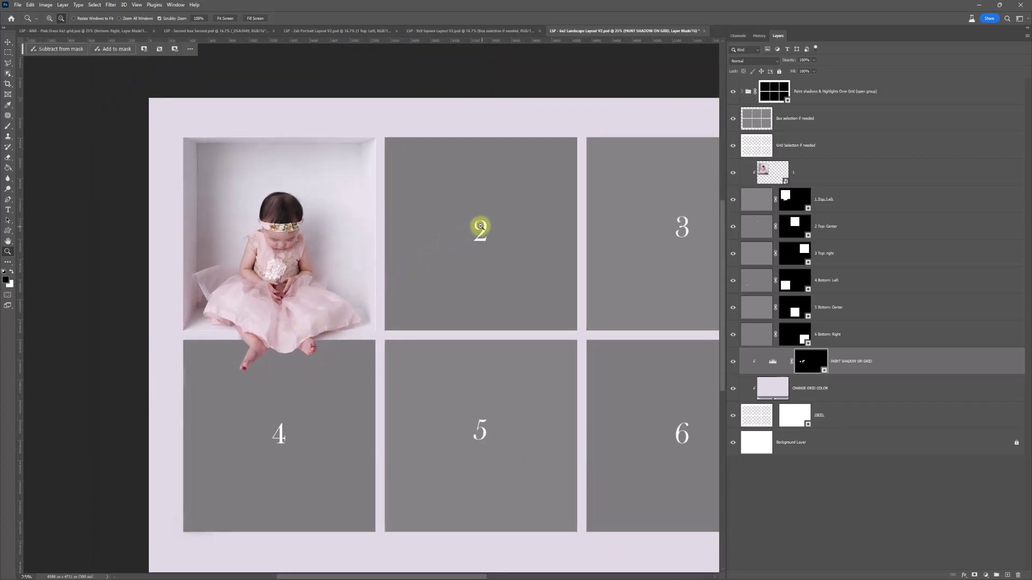
# Place 2.jpg from the Renamed folder directly above the 2 Top: Center layer
pyautogui.press('v')
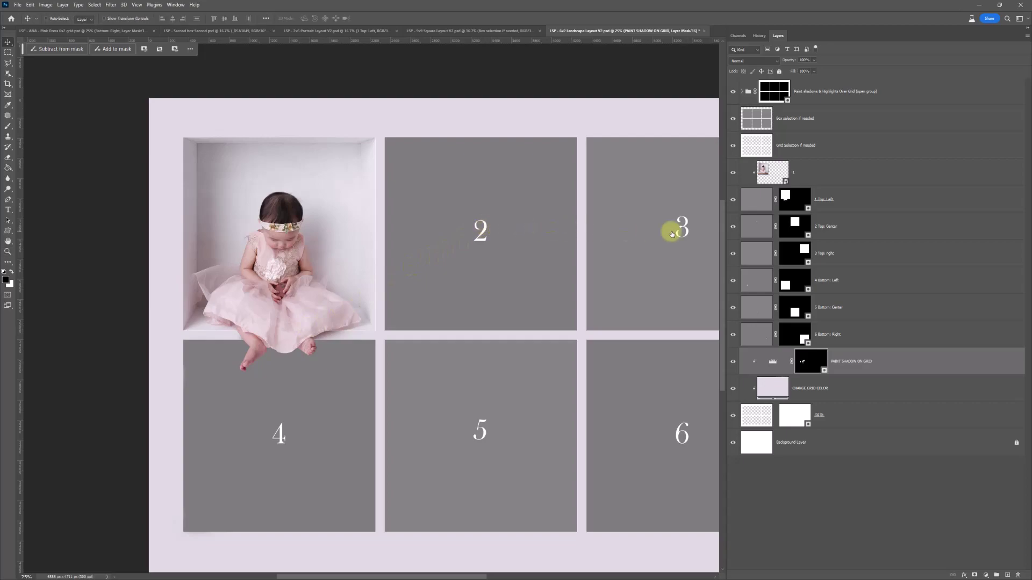
pyautogui.click(848, 234)
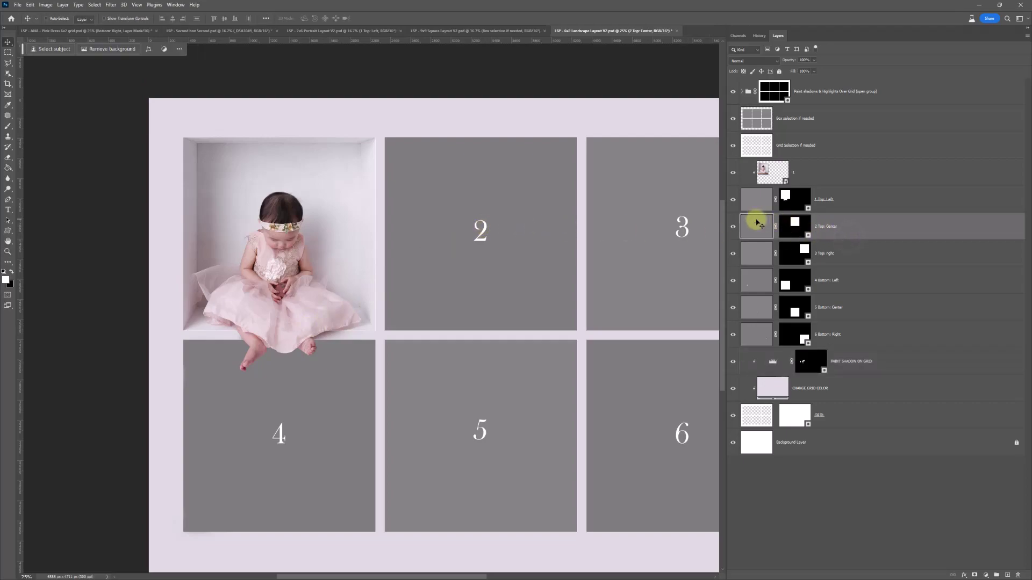
pyautogui.click(266, 407)
pyautogui.hotkey('alt', 'Tab')
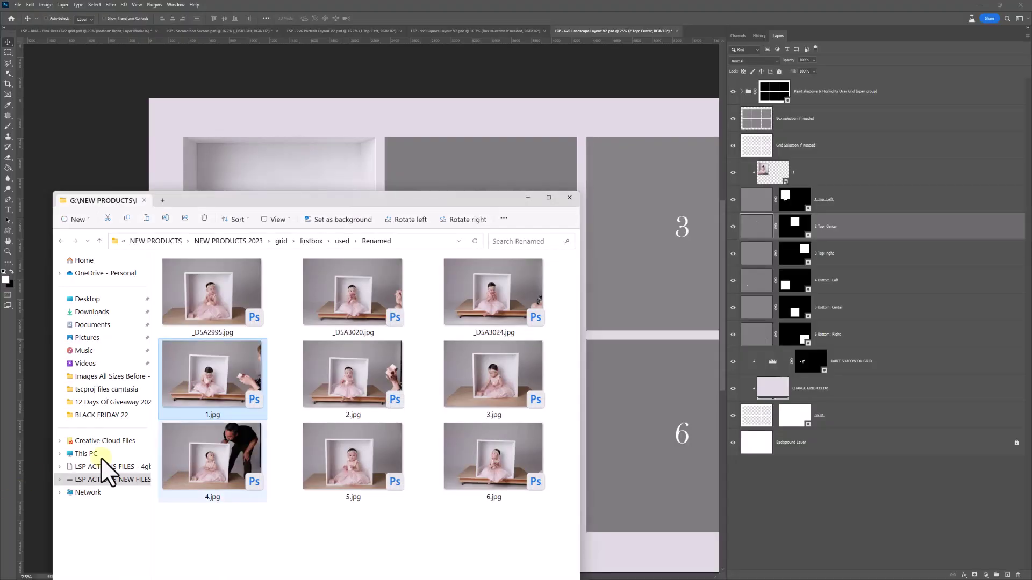
pyautogui.moveTo(329, 380); pyautogui.dragTo(462, 154)
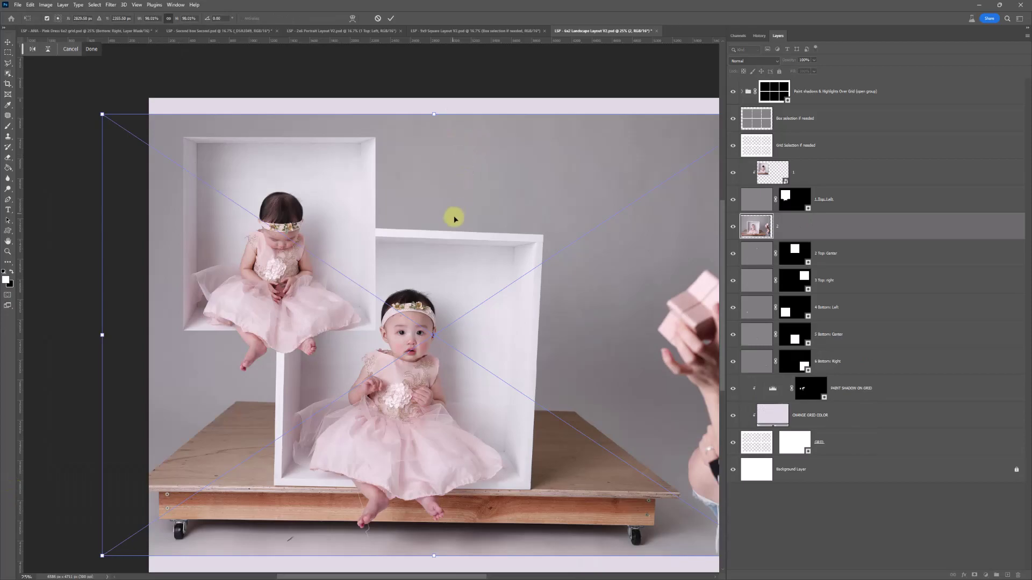
# Scale photo 2 down over box 2, apply the placement and clip it to the 2 Top: Center layer
pyautogui.moveTo(454, 213); pyautogui.dragTo(503, 195)
pyautogui.moveTo(484, 84); pyautogui.dragTo(486, 260)
pyautogui.moveTo(511, 342); pyautogui.dragTo(502, 202)
pyautogui.moveTo(471, 393)
pyautogui.mouseDown()
pyautogui.moveTo(480, 396)
pyautogui.moveTo(471, 395)
pyautogui.mouseUp()
pyautogui.press('Return')
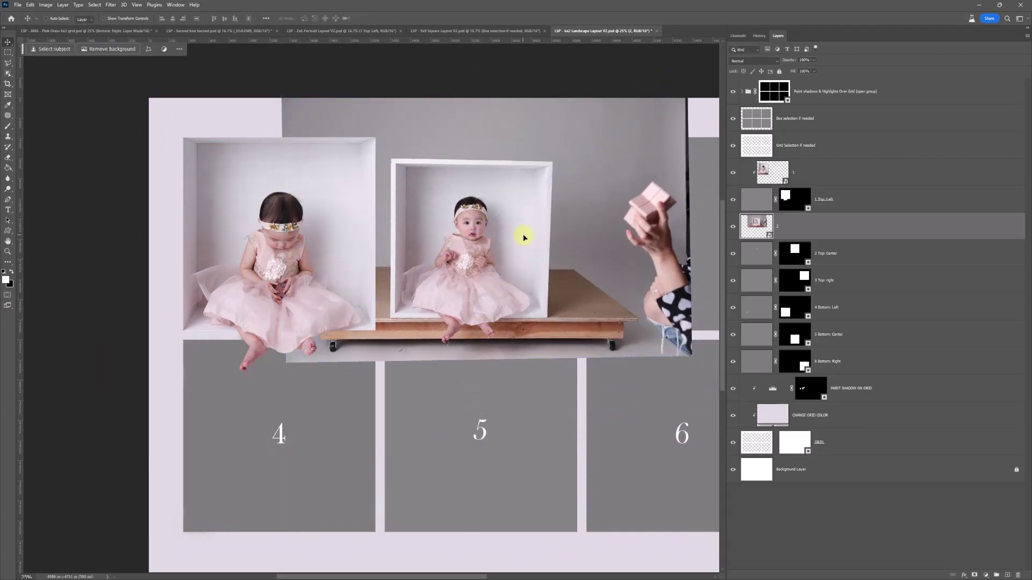
pyautogui.rightClick(792, 230)
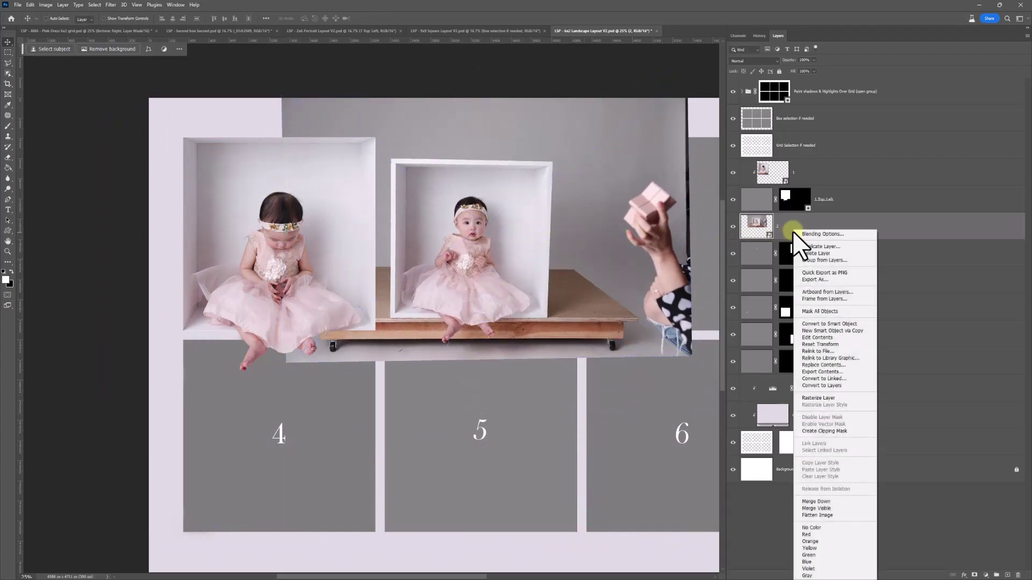
pyautogui.click(831, 431)
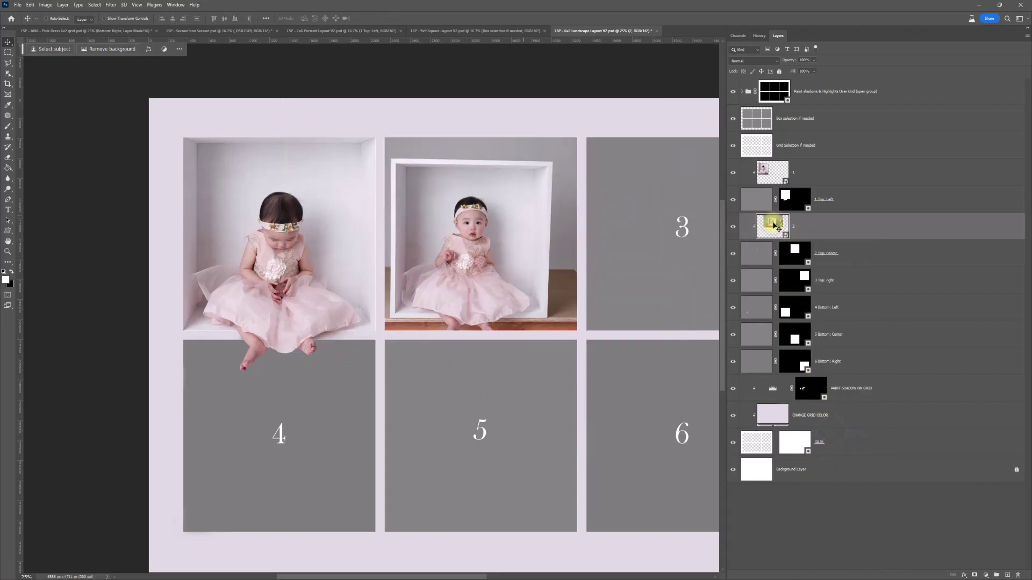
# Free-transform photo 2, enlarging and repositioning it until its white box roughly fills the box 2 opening
pyautogui.hotkey('ctrl', 't')
pyautogui.moveTo(689, 91); pyautogui.dragTo(714, 68)
pyautogui.moveTo(286, 363); pyautogui.dragTo(245, 406)
pyautogui.moveTo(461, 368); pyautogui.dragTo(472, 364)
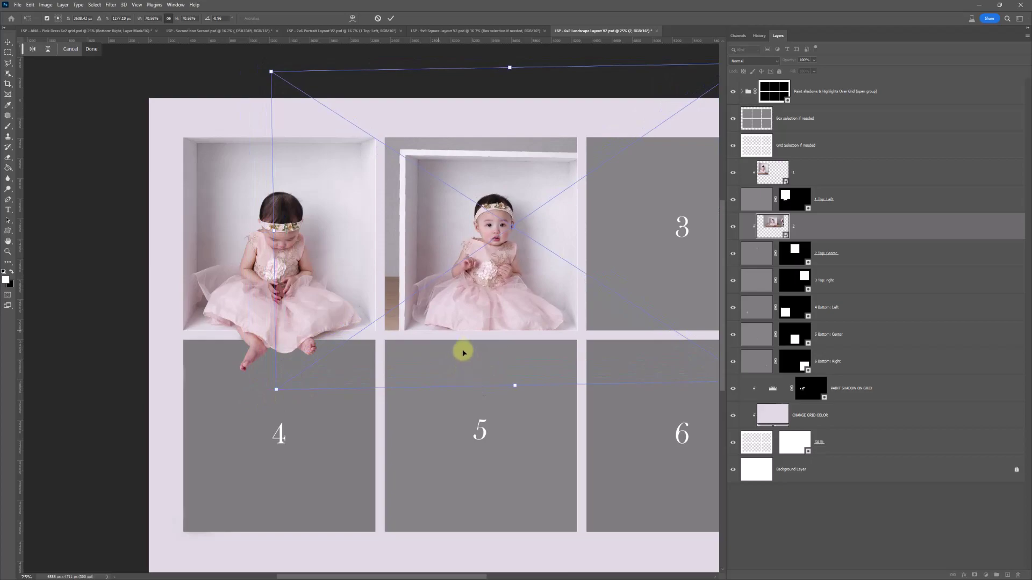
pyautogui.moveTo(271, 72); pyautogui.dragTo(240, 60)
pyautogui.moveTo(612, 364); pyautogui.dragTo(617, 357)
pyautogui.moveTo(253, 386); pyautogui.dragTo(242, 394)
pyautogui.moveTo(459, 340); pyautogui.dragTo(465, 333)
pyautogui.moveTo(245, 385); pyautogui.dragTo(239, 390)
pyautogui.moveTo(451, 344); pyautogui.dragTo(453, 352)
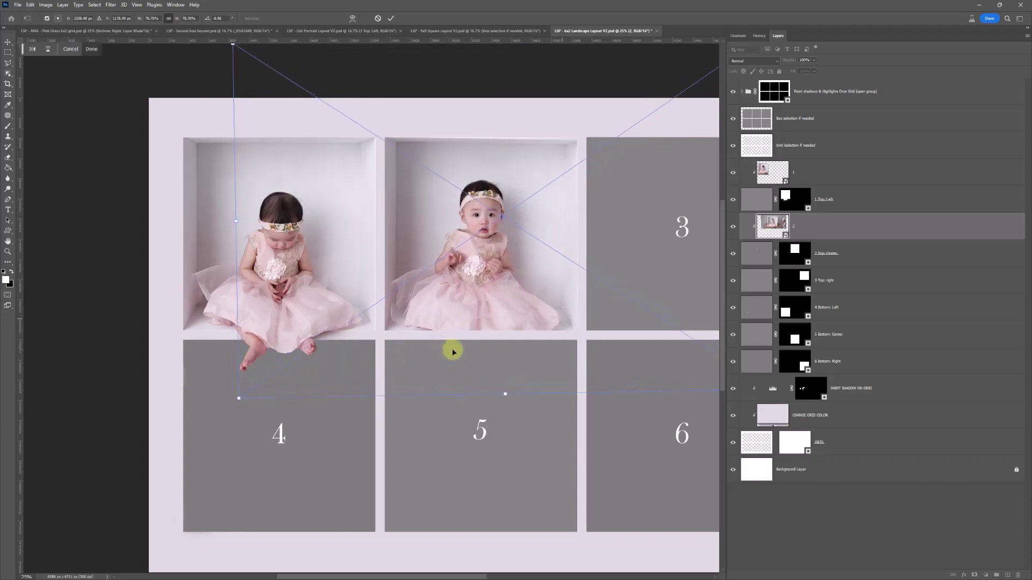
# Switch the transform to Distort and adjust photo 2's upper corners to align the white box with the opening's top edge
pyautogui.rightClick(434, 247)
pyautogui.click(461, 300)
pyautogui.scroll(2, 432, 274)
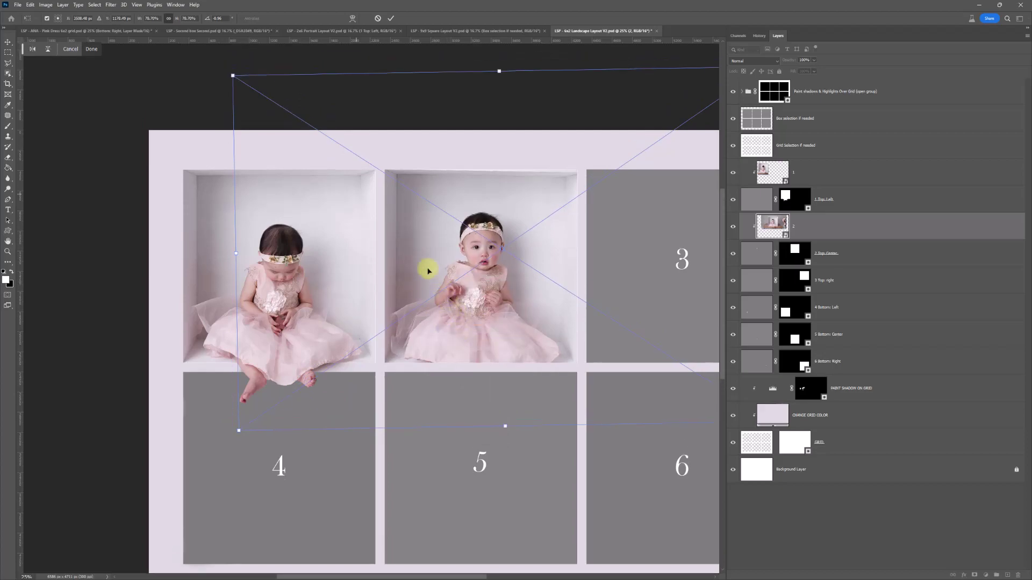
pyautogui.moveTo(231, 76)
pyautogui.mouseDown()
pyautogui.moveTo(256, 79)
pyautogui.moveTo(233, 75)
pyautogui.mouseUp()
pyautogui.moveTo(410, 574); pyautogui.dragTo(437, 574)
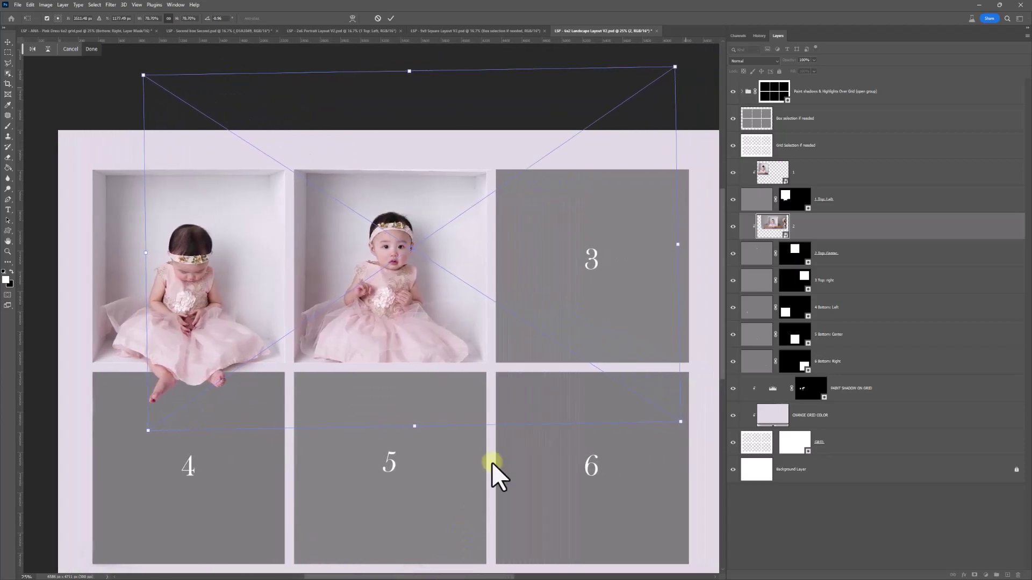
pyautogui.moveTo(675, 68); pyautogui.dragTo(680, 57)
pyautogui.moveTo(144, 76); pyautogui.dragTo(148, 78)
pyautogui.moveTo(680, 57); pyautogui.dragTo(676, 58)
# Distort photo 2's lower corners to square the white box inside the box 2 opening, and apply the transform
pyautogui.moveTo(680, 421); pyautogui.dragTo(694, 425)
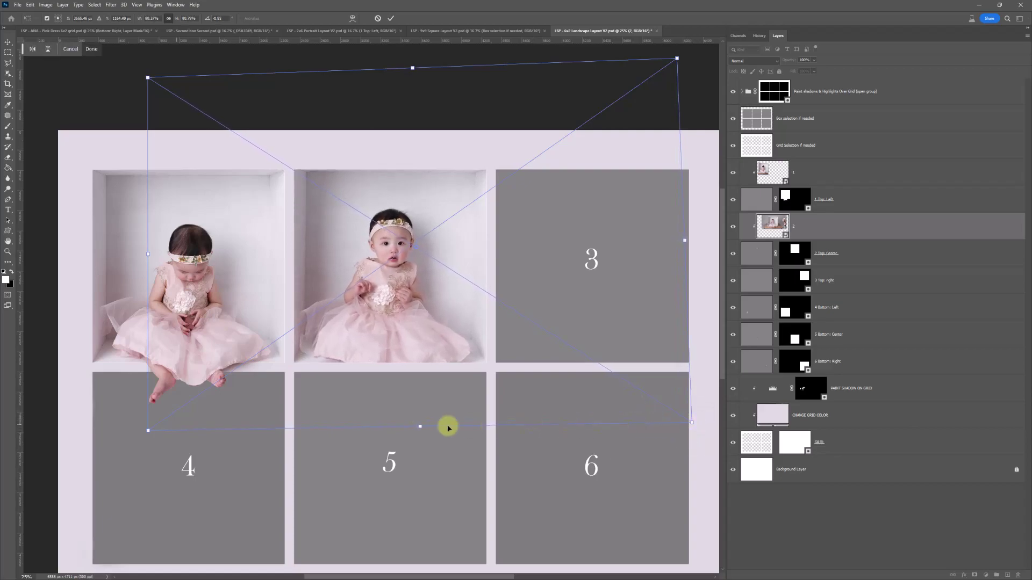
pyautogui.moveTo(146, 429); pyautogui.dragTo(153, 425)
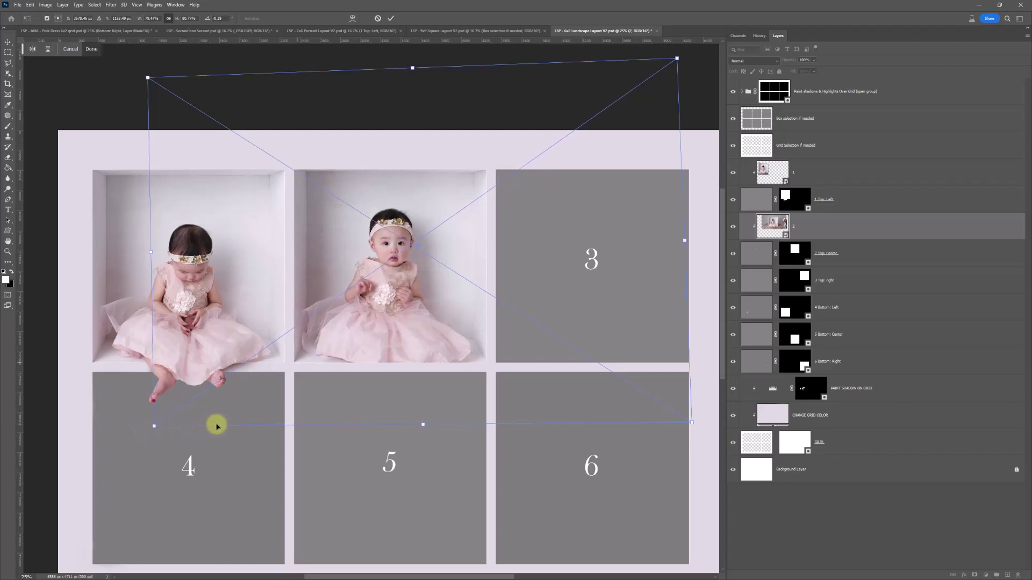
pyautogui.moveTo(693, 424)
pyautogui.mouseDown()
pyautogui.moveTo(677, 410)
pyautogui.moveTo(689, 422)
pyautogui.mouseUp()
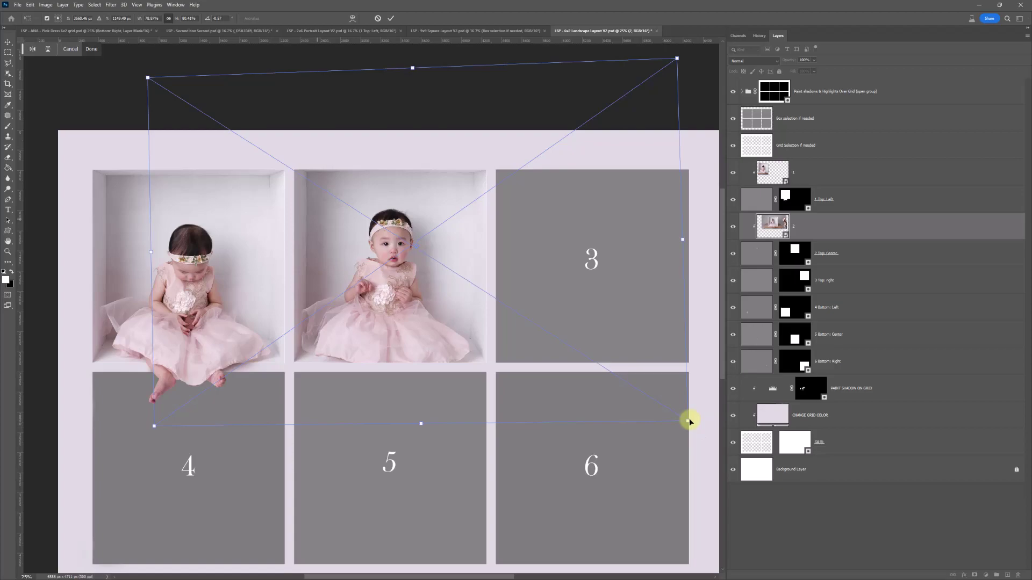
pyautogui.press('Return')
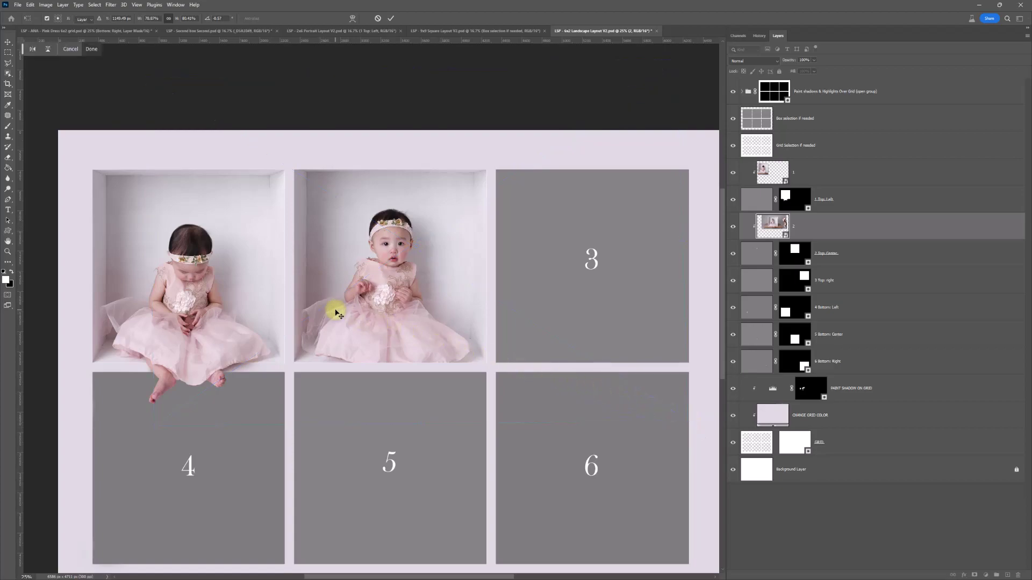
pyautogui.press('Return')
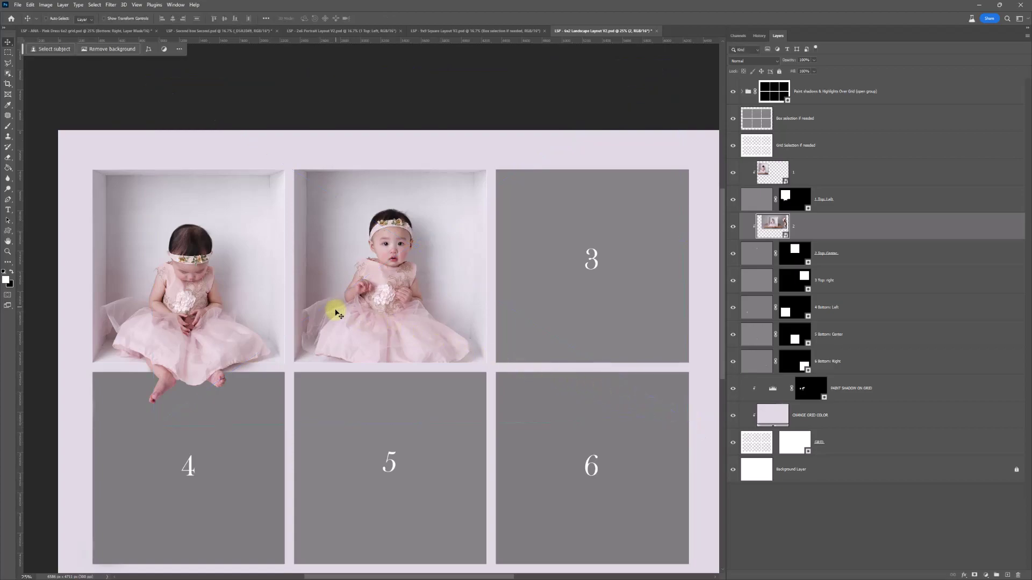
# Select the subject of photo 2 and paint white on the 2 Top: Center mask to reveal the legs below the box
pyautogui.click(95, 4)
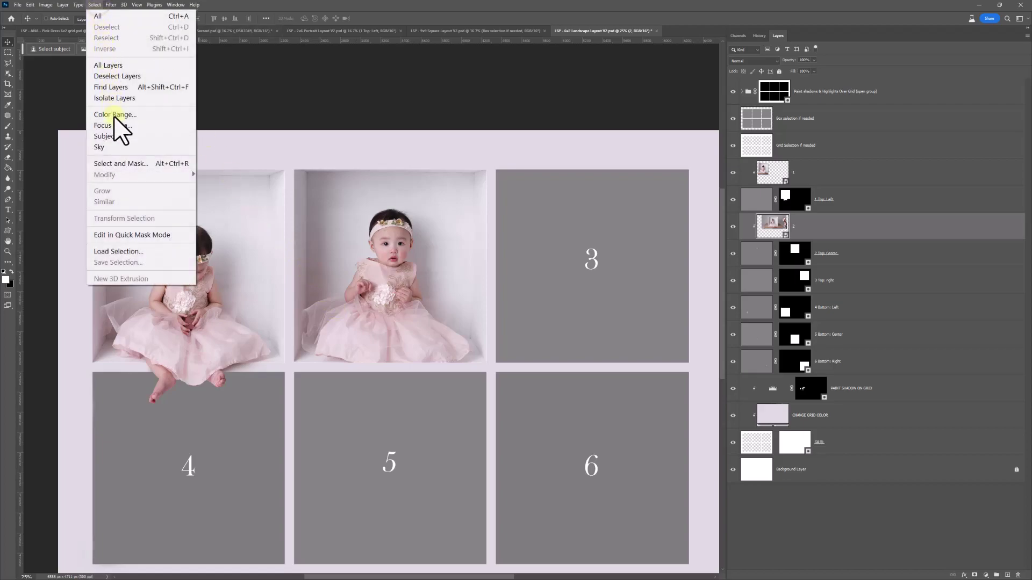
pyautogui.click(117, 137)
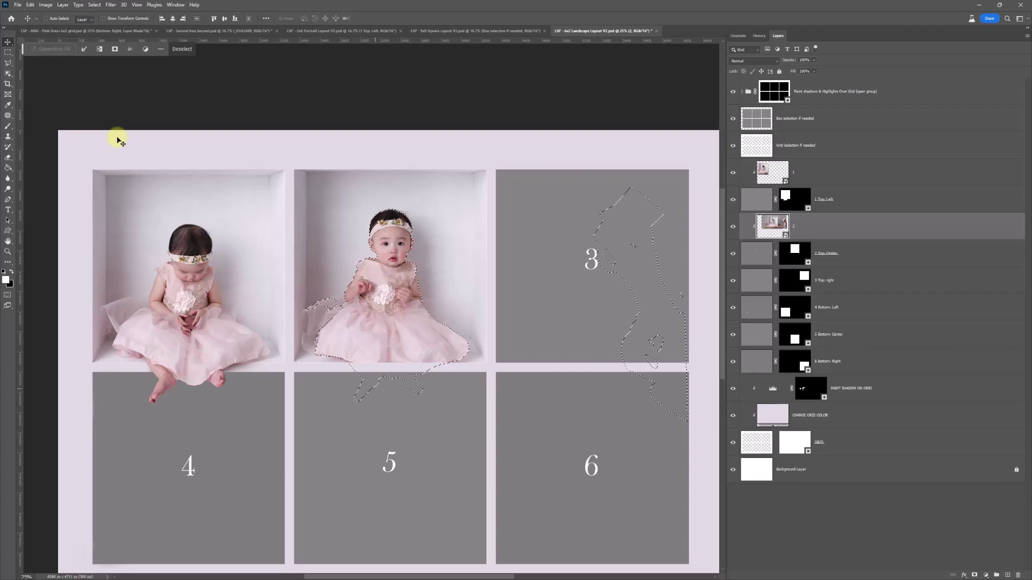
pyautogui.click(791, 256)
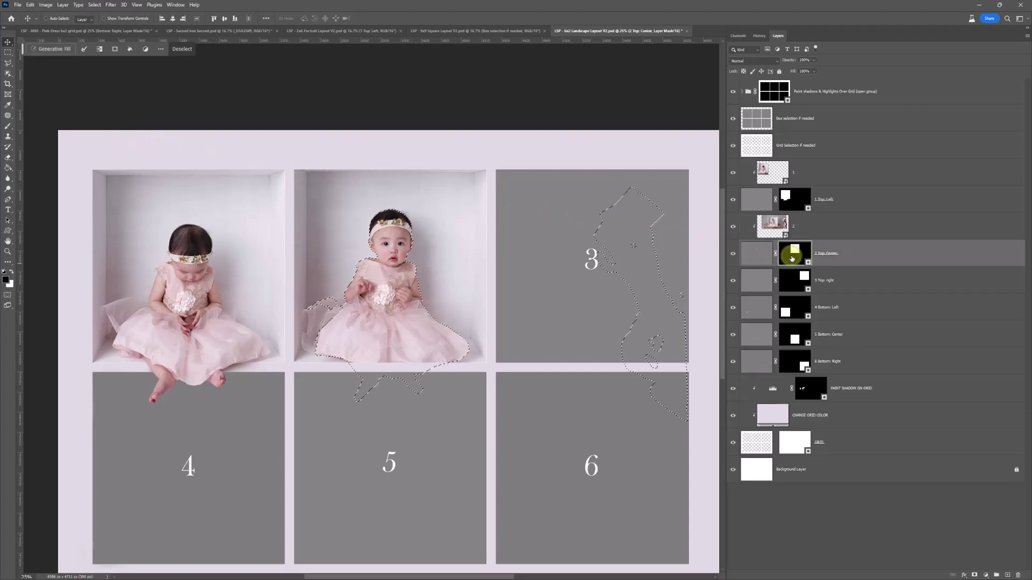
pyautogui.click(8, 125)
pyautogui.click(11, 271)
pyautogui.moveTo(400, 358)
pyautogui.mouseDown()
pyautogui.moveTo(331, 360)
pyautogui.moveTo(441, 362)
pyautogui.moveTo(327, 368)
pyautogui.moveTo(440, 375)
pyautogui.moveTo(351, 395)
pyautogui.moveTo(438, 390)
pyautogui.moveTo(373, 405)
pyautogui.moveTo(463, 365)
pyautogui.moveTo(361, 368)
pyautogui.moveTo(379, 399)
pyautogui.moveTo(442, 392)
pyautogui.moveTo(428, 362)
pyautogui.moveTo(365, 380)
pyautogui.moveTo(399, 403)
pyautogui.moveTo(421, 384)
pyautogui.moveTo(367, 357)
pyautogui.moveTo(344, 370)
pyautogui.moveTo(339, 394)
pyautogui.moveTo(392, 401)
pyautogui.moveTo(357, 403)
pyautogui.moveTo(402, 441)
pyautogui.mouseUp()
pyautogui.press('z')
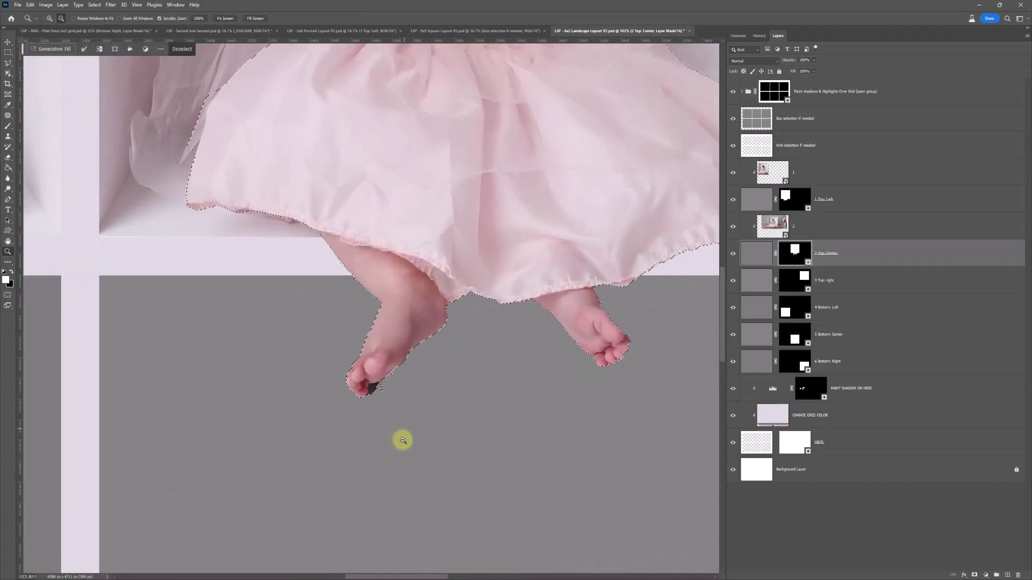
# Deselect the subject, set a 36 px brush and touch up the 2 Top: Center mask beside the first foot
pyautogui.hotkey('ctrl', 'd')
pyautogui.moveTo(384, 385); pyautogui.dragTo(449, 344)
pyautogui.press('b')
pyautogui.rightClick(507, 301)
pyautogui.click(559, 321)
pyautogui.moveTo(576, 337); pyautogui.dragTo(624, 327)
pyautogui.click(797, 254)
pyautogui.press('x')
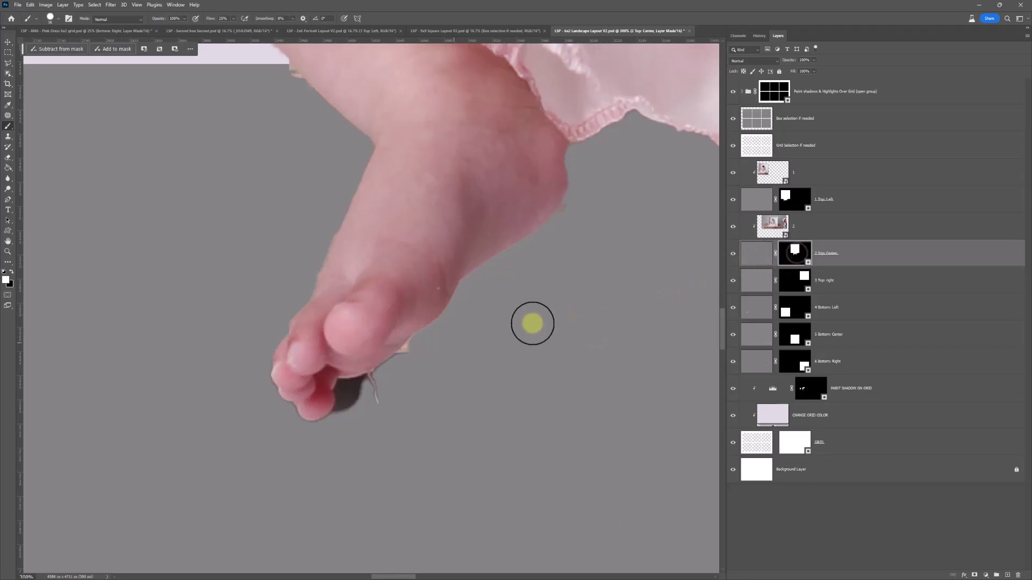
pyautogui.moveTo(410, 376); pyautogui.dragTo(450, 341)
# Try painting white on the mask beside the foot to bring back the photo's background, and undo the stroke
pyautogui.press('x')
pyautogui.moveTo(440, 272)
pyautogui.mouseDown()
pyautogui.moveTo(526, 279)
pyautogui.moveTo(511, 368)
pyautogui.moveTo(479, 433)
pyautogui.moveTo(576, 476)
pyautogui.mouseUp()
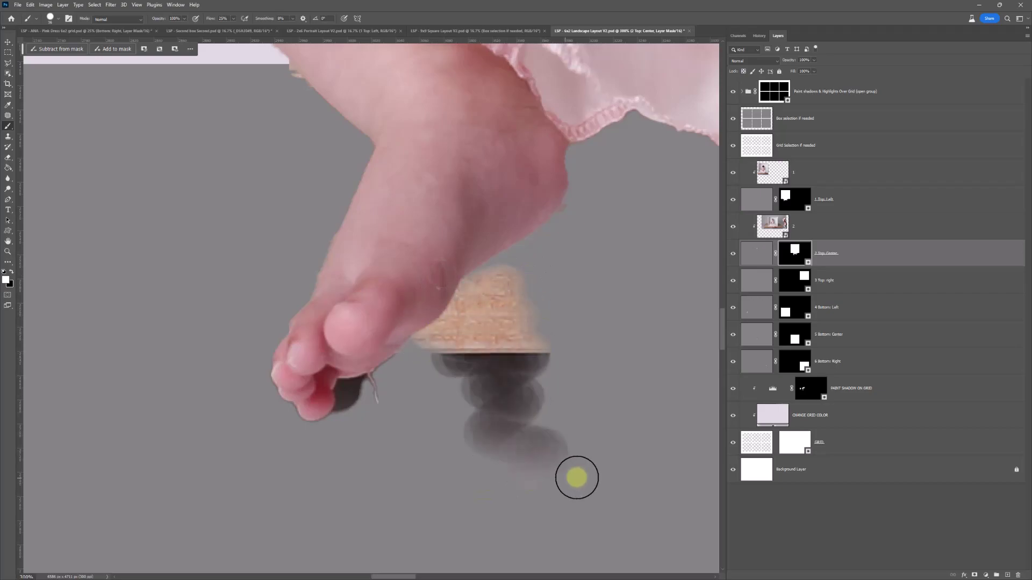
pyautogui.hotkey('ctrl', 'z')
pyautogui.press('x')
# Reduce the brush size and paint black on the mask to erase the dark background remnants around the toes
pyautogui.rightClick(367, 388)
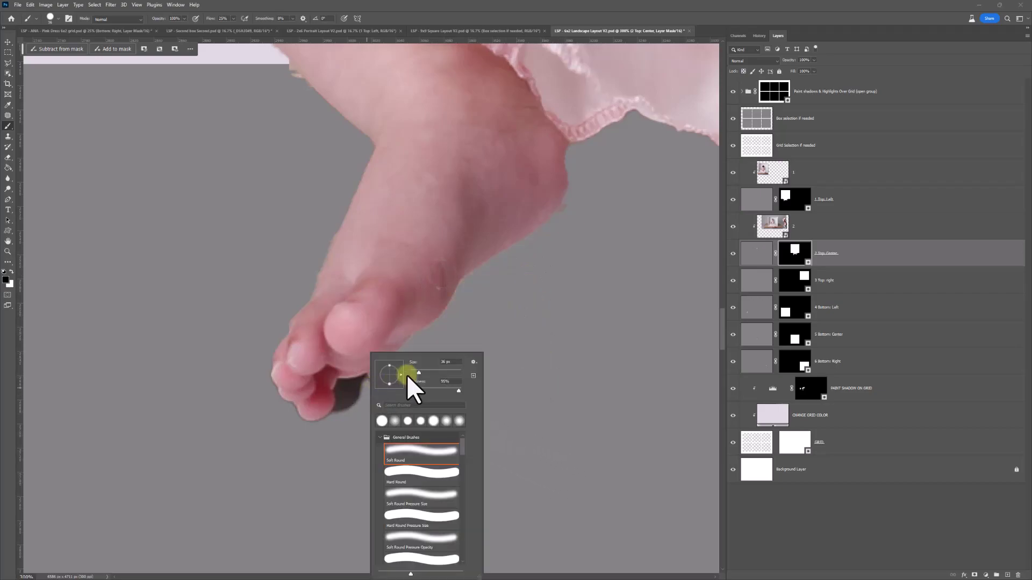
pyautogui.moveTo(416, 371); pyautogui.dragTo(413, 372)
pyautogui.click(350, 406)
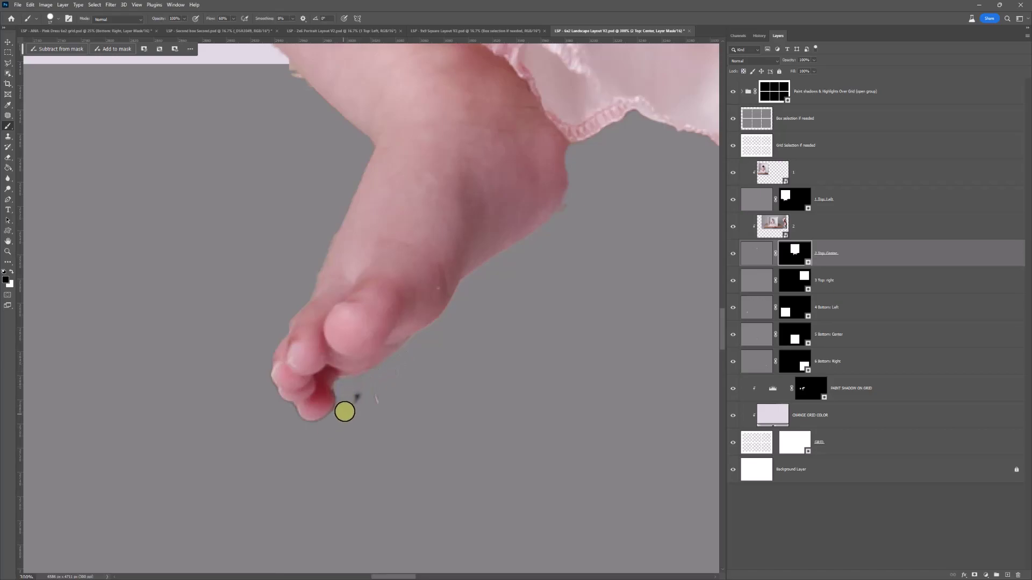
pyautogui.moveTo(354, 400)
pyautogui.mouseDown()
pyautogui.moveTo(359, 410)
pyautogui.moveTo(354, 392)
pyautogui.moveTo(380, 375)
pyautogui.moveTo(340, 387)
pyautogui.moveTo(322, 424)
pyautogui.moveTo(293, 426)
pyautogui.mouseUp()
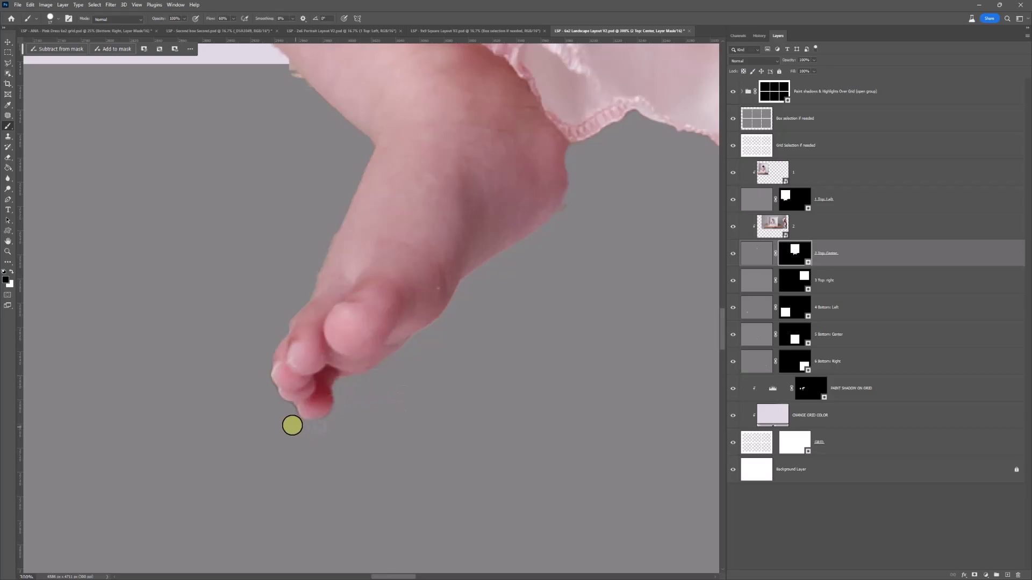
# Paint white on the 2 Top: Center mask around the heel to restore its rounded edge up to the dress hem
pyautogui.press('x')
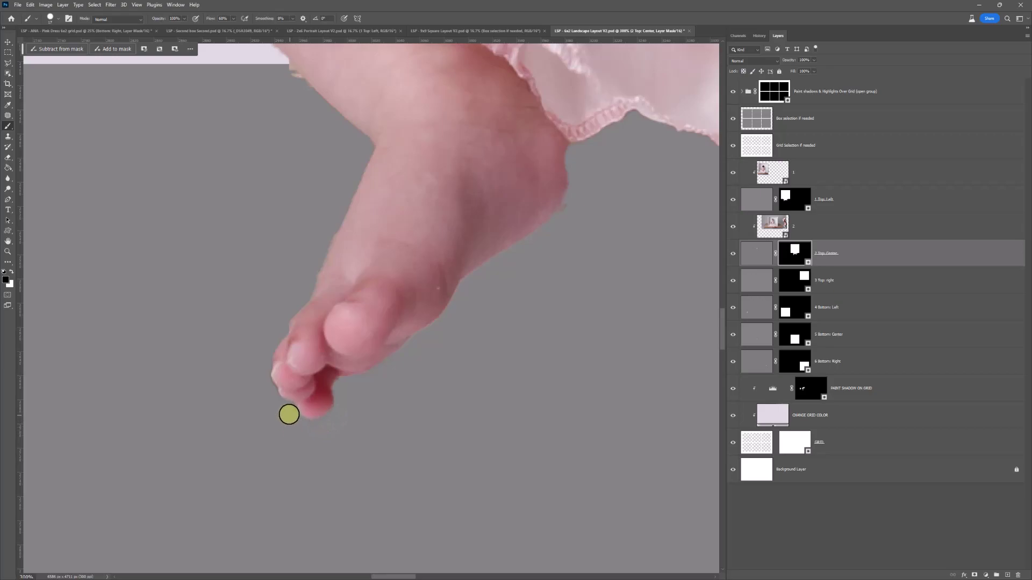
pyautogui.moveTo(485, 256); pyautogui.dragTo(392, 317)
pyautogui.press('x')
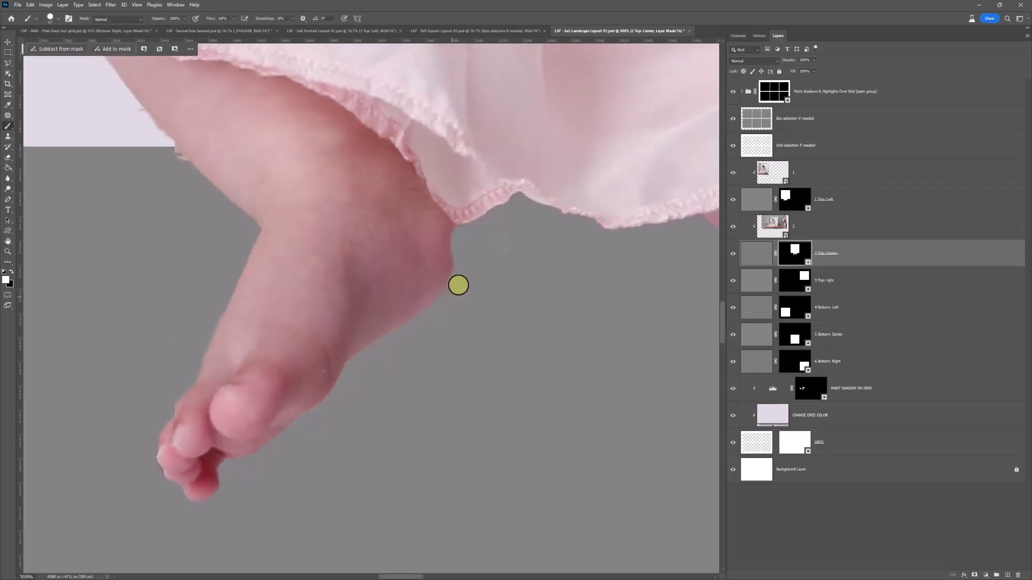
pyautogui.moveTo(437, 276); pyautogui.dragTo(450, 206)
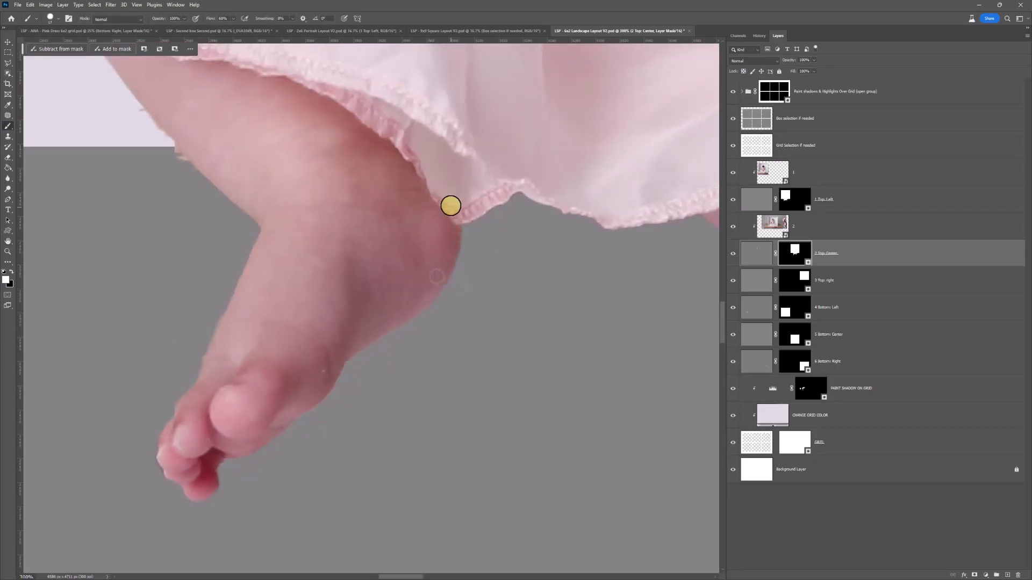
# Paint black on the 2 Top: Center mask to clean the heel and front leg edges, restoring the overpainted ankle with white
pyautogui.press('x')
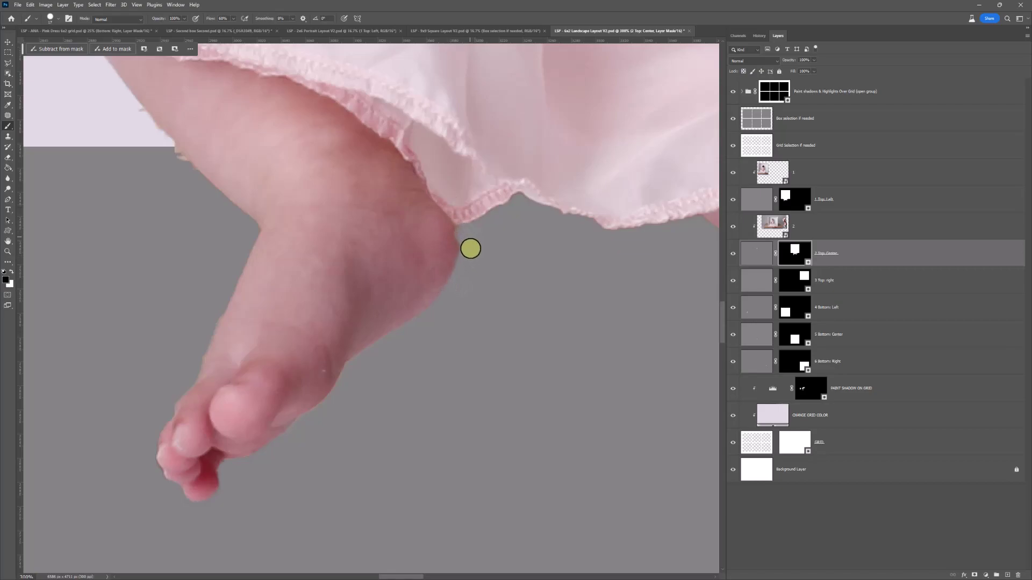
pyautogui.moveTo(230, 179)
pyautogui.mouseDown()
pyautogui.moveTo(385, 272)
pyautogui.moveTo(365, 295)
pyautogui.moveTo(246, 153)
pyautogui.moveTo(350, 274)
pyautogui.moveTo(377, 327)
pyautogui.moveTo(374, 390)
pyautogui.moveTo(347, 450)
pyautogui.mouseUp()
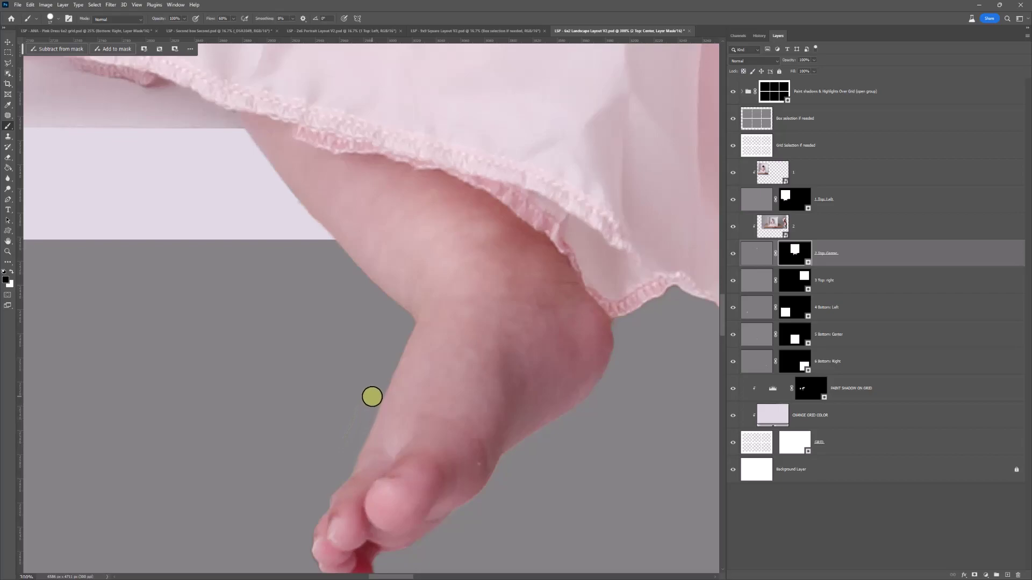
pyautogui.moveTo(386, 380); pyautogui.dragTo(444, 371)
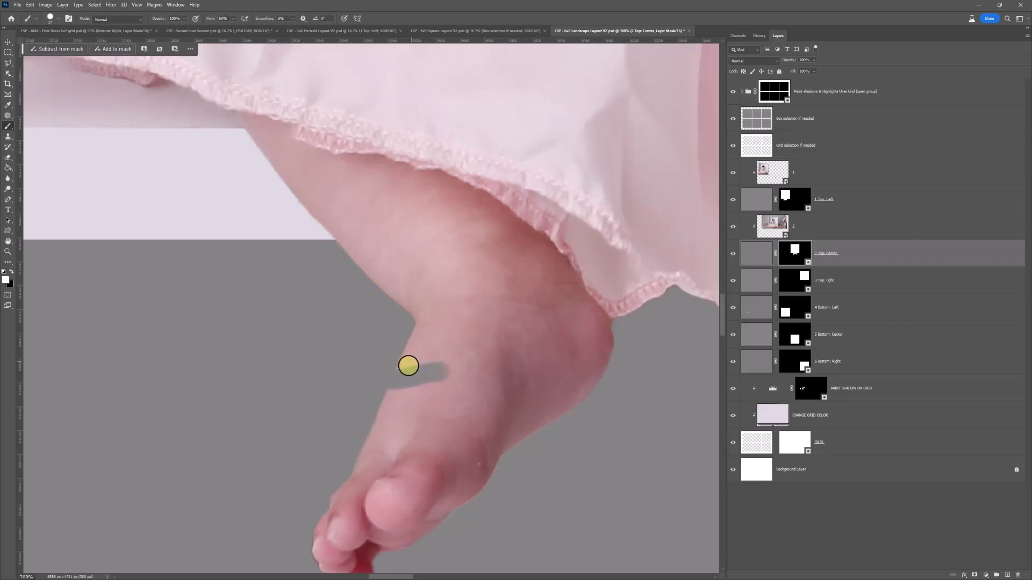
pyautogui.moveTo(398, 396); pyautogui.dragTo(434, 374)
# Paint black on the 2 Top: Center mask along the toes and sole of the second foot to remove background remnants
pyautogui.press('space')
pyautogui.moveTo(597, 385); pyautogui.dragTo(328, 337)
pyautogui.moveTo(701, 314); pyautogui.dragTo(348, 301)
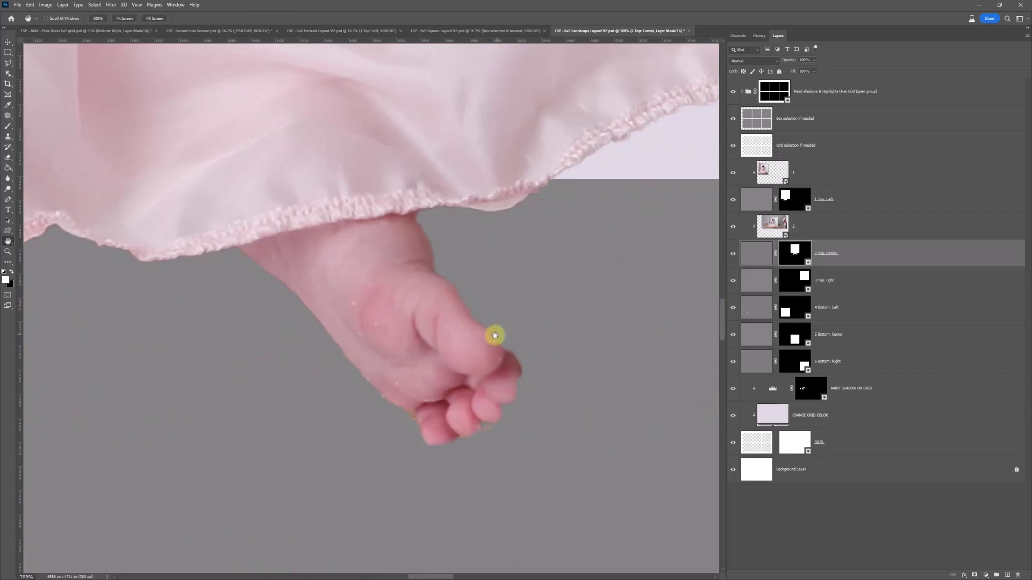
pyautogui.press('x')
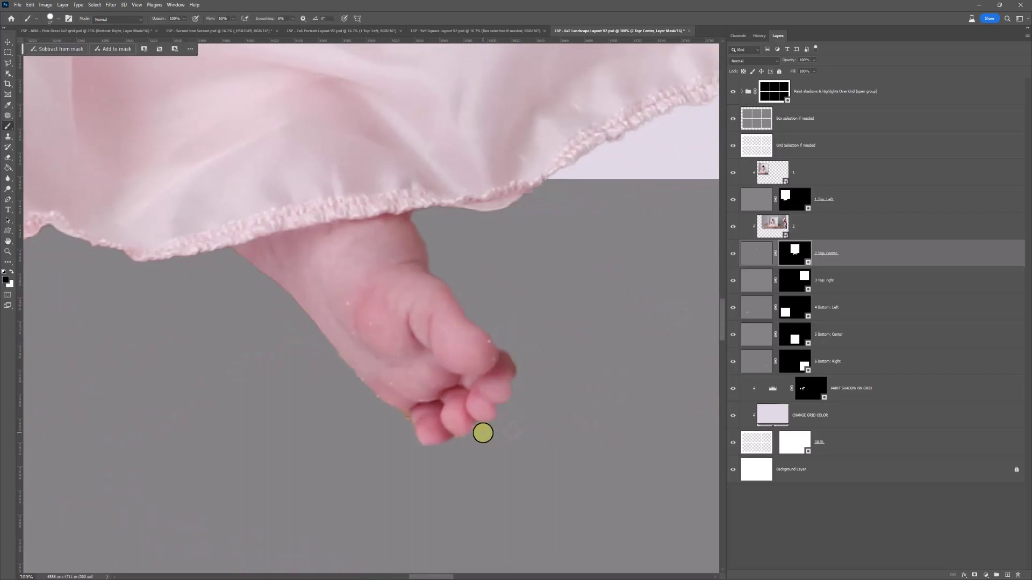
pyautogui.moveTo(453, 445)
pyautogui.mouseDown()
pyautogui.moveTo(399, 440)
pyautogui.moveTo(323, 347)
pyautogui.moveTo(269, 305)
pyautogui.mouseUp()
# Paint white on the 2 Top: Center mask to restore the rounded outer edges of the second foot's toes
pyautogui.keyDown('shift'); pyautogui.click(801, 256); pyautogui.keyUp('shift')
pyautogui.keyDown('shift'); pyautogui.click(801, 256); pyautogui.keyUp('shift')
pyautogui.click(501, 369)
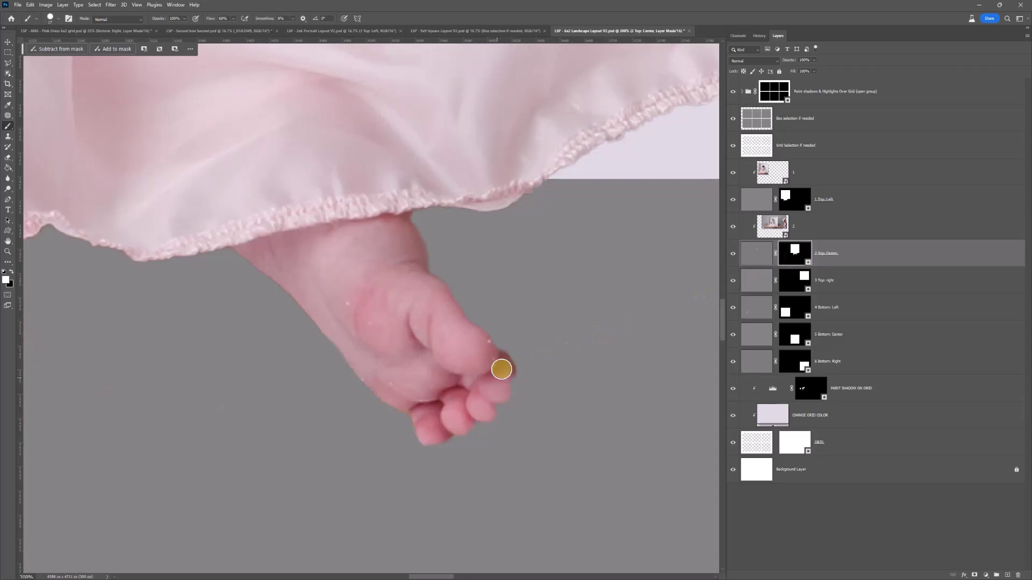
pyautogui.moveTo(502, 369)
pyautogui.mouseDown()
pyautogui.moveTo(458, 329)
pyautogui.moveTo(498, 363)
pyautogui.moveTo(491, 350)
pyautogui.mouseUp()
pyautogui.keyDown('shift'); pyautogui.click(795, 254); pyautogui.keyUp('shift')
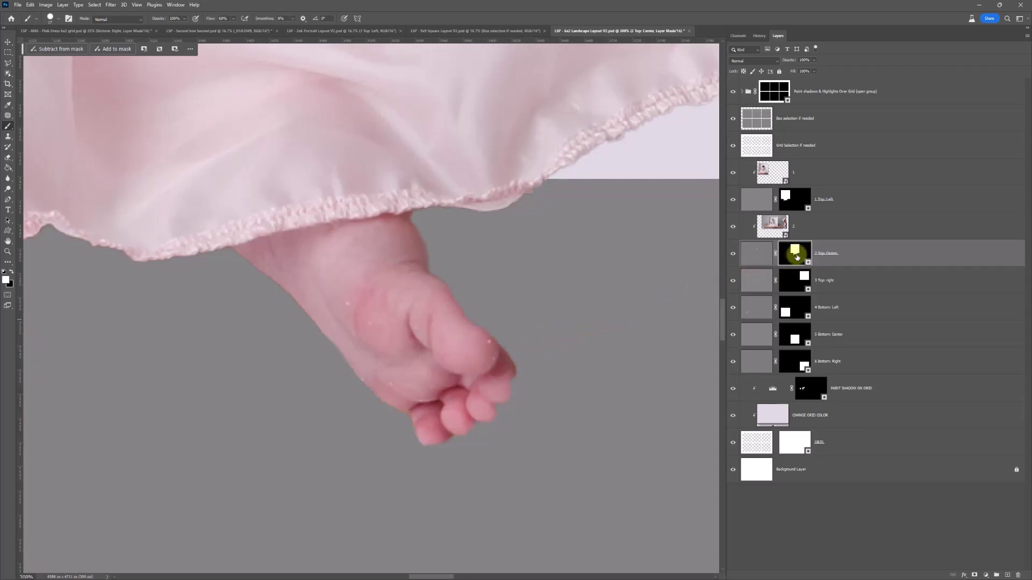
pyautogui.keyDown('shift'); pyautogui.click(797, 257); pyautogui.keyUp('shift')
pyautogui.click(509, 371)
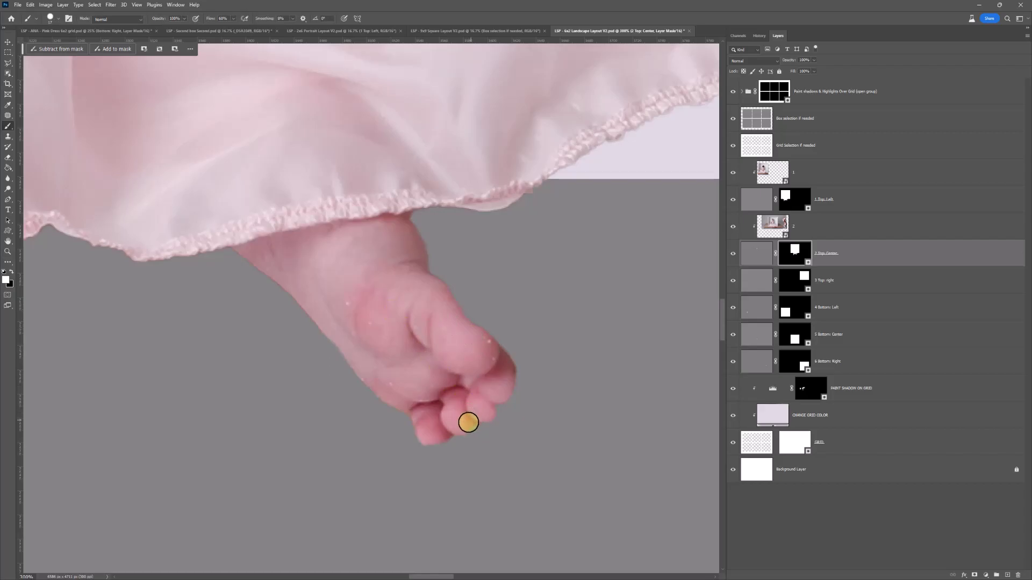
pyautogui.keyDown('shift'); pyautogui.click(784, 260); pyautogui.keyUp('shift')
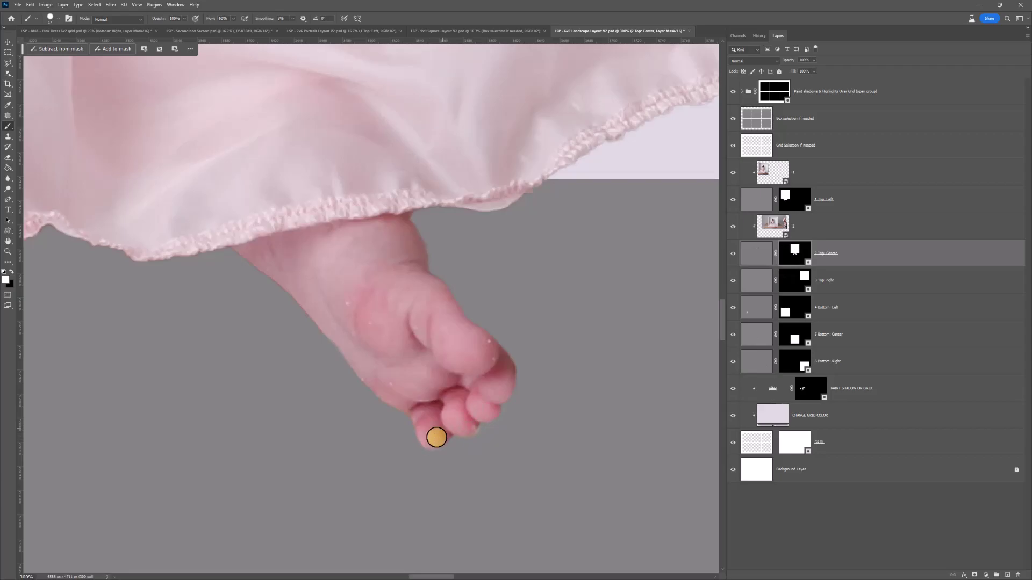
# Target the PAINT SHADOW ON GRID mask and set up a larger soft round brush with 0% hardness and 25% flow
pyautogui.hotkey('alt', 'space')
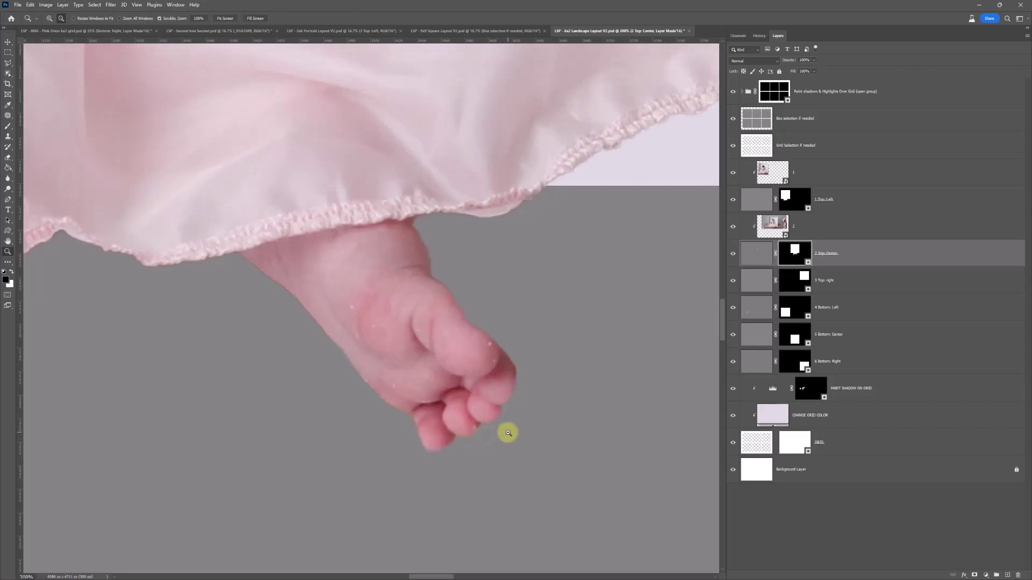
pyautogui.keyDown('alt'); pyautogui.click(506, 432); pyautogui.keyUp('alt')
pyautogui.moveTo(536, 400); pyautogui.dragTo(502, 286)
pyautogui.rightClick(501, 295)
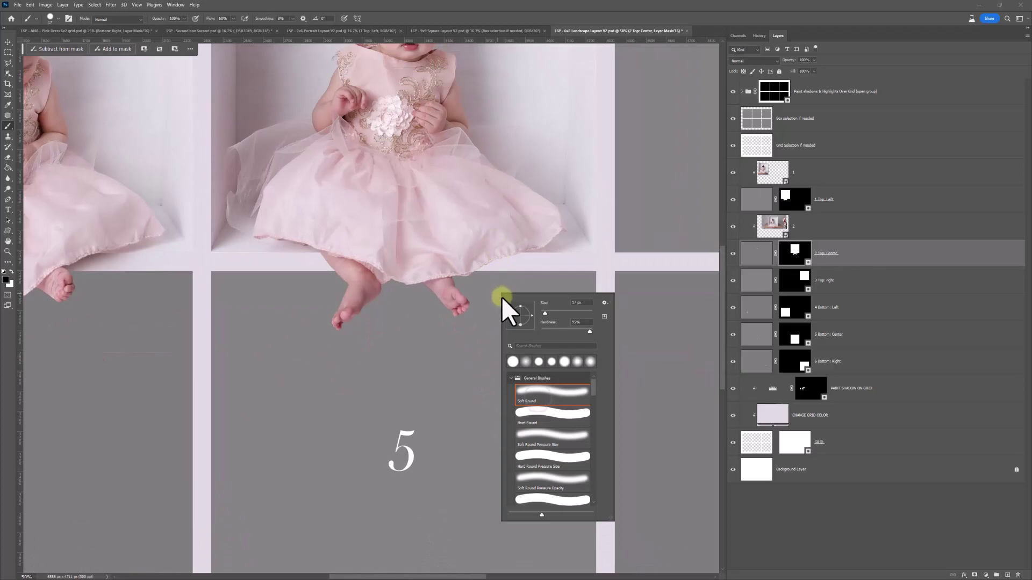
pyautogui.click(800, 254)
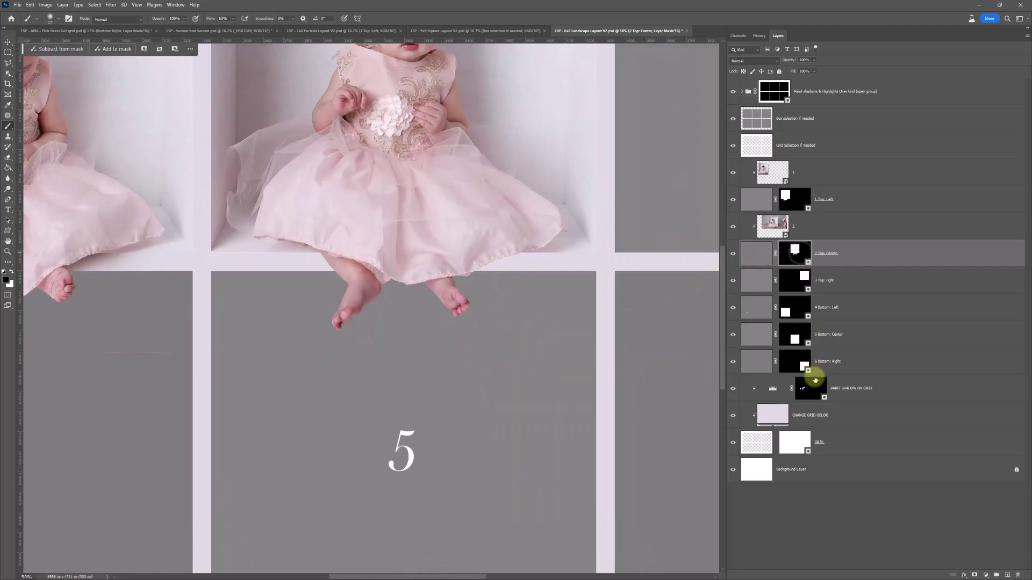
pyautogui.click(810, 389)
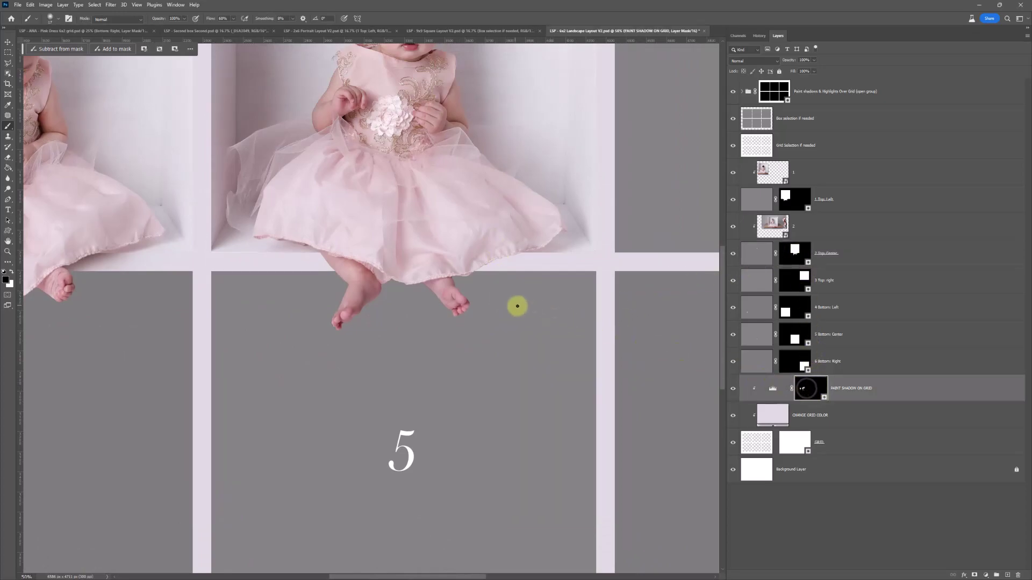
pyautogui.rightClick(520, 307)
pyautogui.click(595, 323)
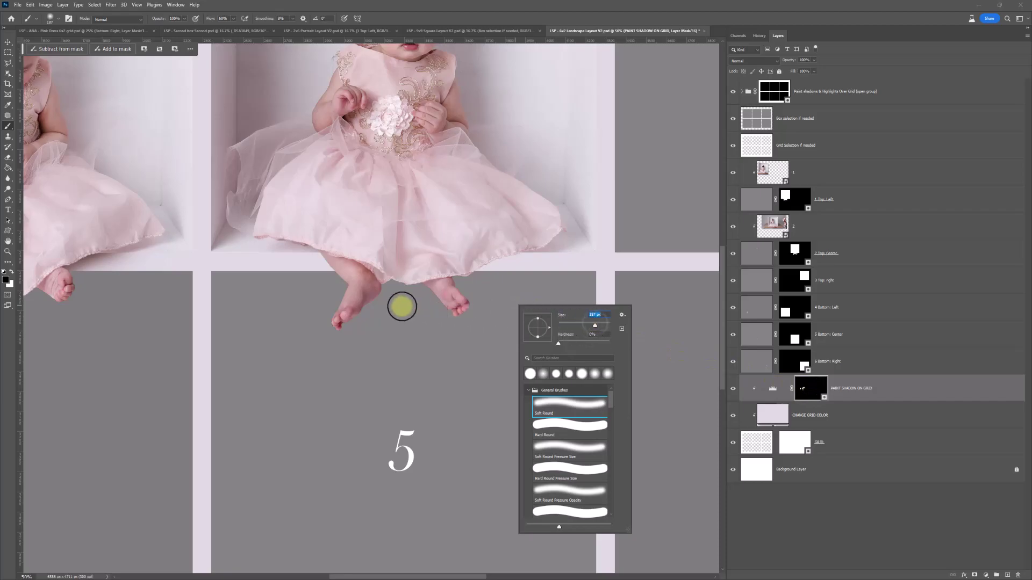
pyautogui.click(12, 273)
pyautogui.click(223, 19)
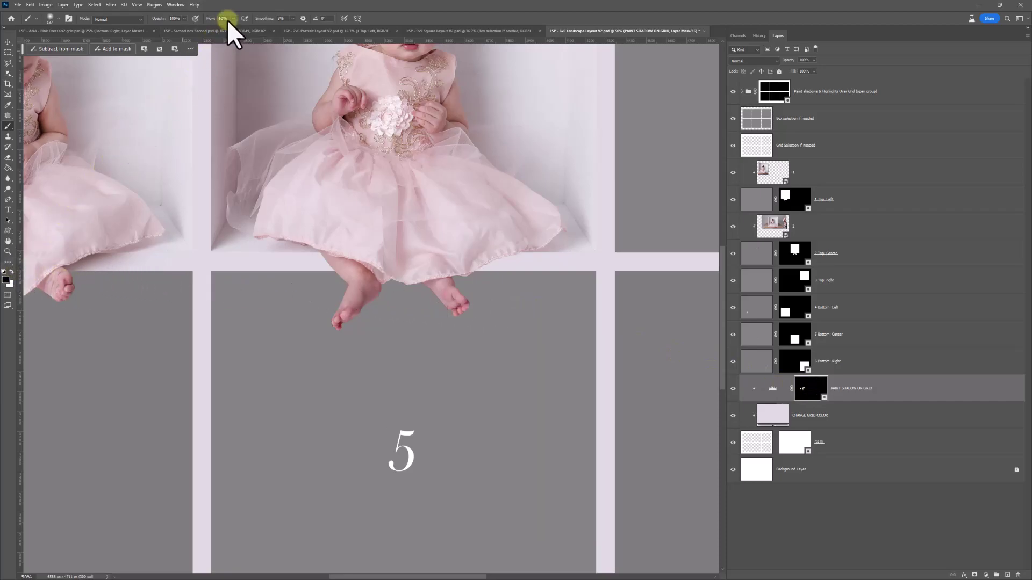
pyautogui.write('25')
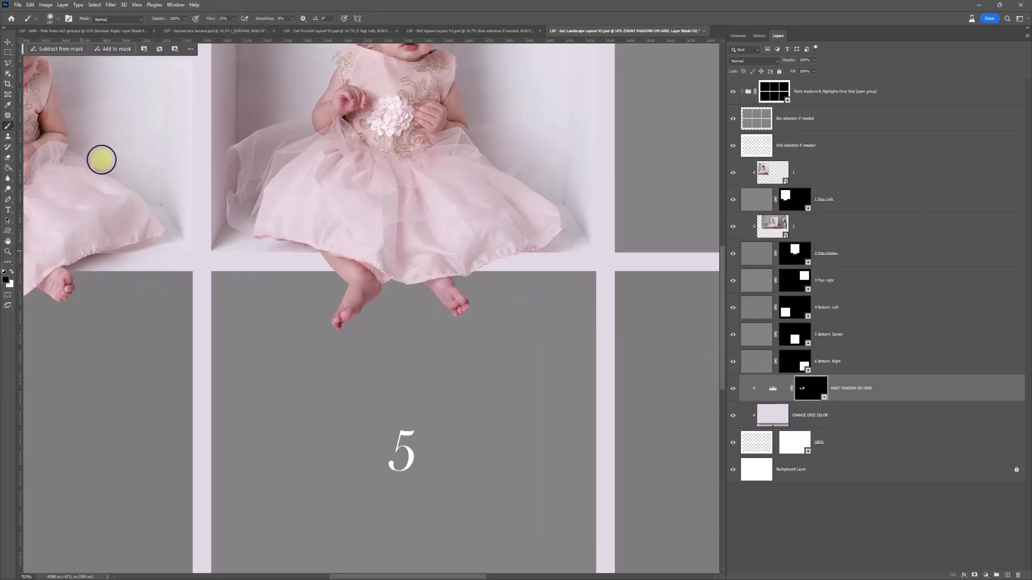
# Paint white on the PAINT SHADOW ON GRID mask to add soft shadows around the box 2 baby's legs and dress hem
pyautogui.click(11, 272)
pyautogui.rightClick(368, 270)
pyautogui.click(498, 241)
pyautogui.click(522, 227)
pyautogui.click(494, 230)
pyautogui.moveTo(482, 231)
pyautogui.mouseDown()
pyautogui.moveTo(491, 225)
pyautogui.moveTo(370, 244)
pyautogui.moveTo(347, 263)
pyautogui.moveTo(335, 222)
pyautogui.moveTo(449, 226)
pyautogui.moveTo(431, 248)
pyautogui.moveTo(564, 168)
pyautogui.moveTo(545, 204)
pyautogui.moveTo(592, 191)
pyautogui.moveTo(463, 252)
pyautogui.mouseUp()
pyautogui.press('x')
# Place 3.jpg from the Renamed folder above the 3 Top: right layer and clip it to that layer
pyautogui.press('z')
pyautogui.keyDown('alt'); pyautogui.click(473, 310); pyautogui.keyUp('alt')
pyautogui.keyDown('alt'); pyautogui.click(474, 312); pyautogui.keyUp('alt')
pyautogui.keyDown('alt'); pyautogui.click(482, 324); pyautogui.keyUp('alt')
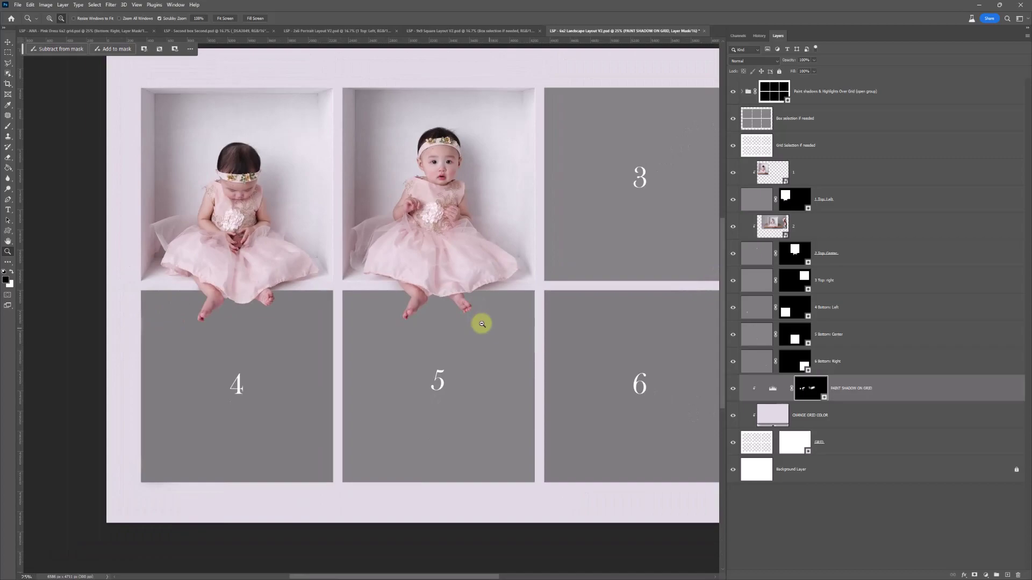
pyautogui.click(852, 286)
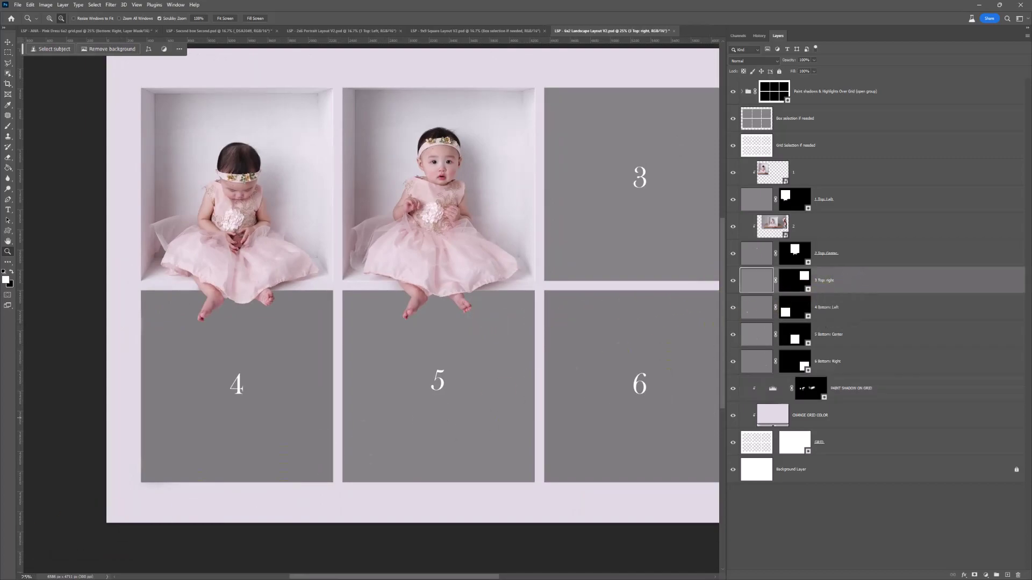
pyautogui.hotkey('alt', 'Tab')
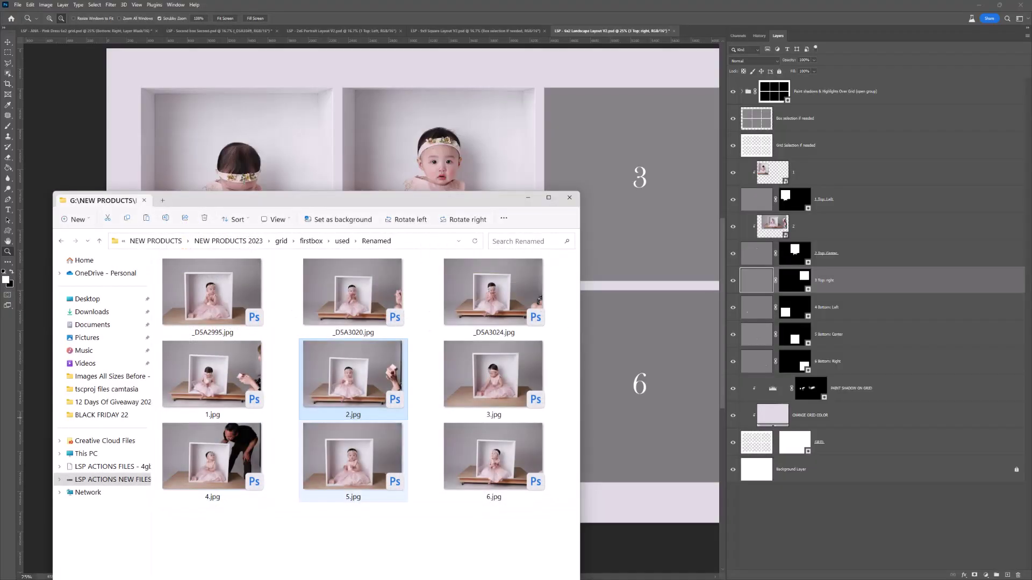
pyautogui.click(495, 391)
pyautogui.moveTo(495, 391); pyautogui.dragTo(573, 317)
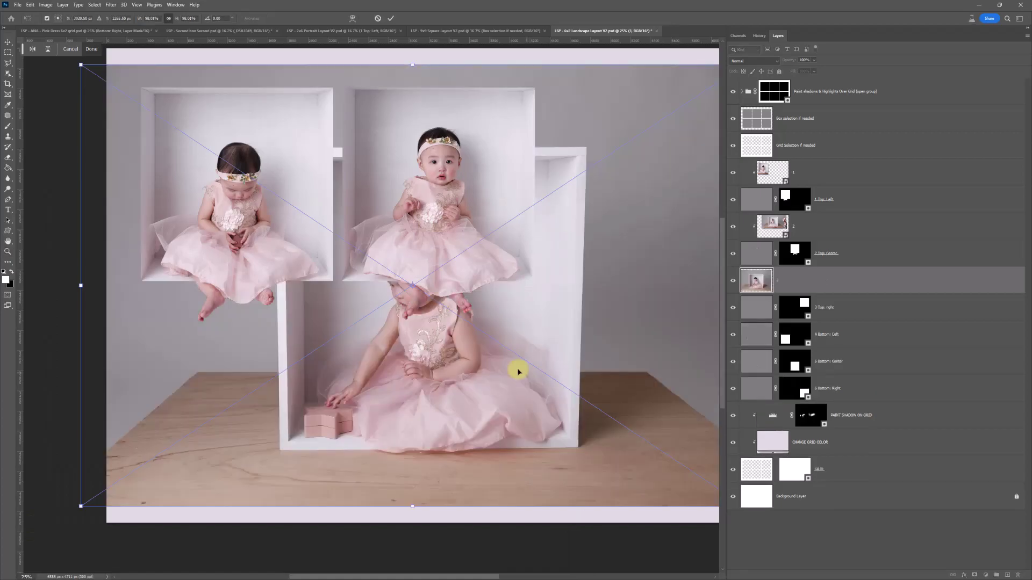
pyautogui.press('Return')
pyautogui.rightClick(853, 278)
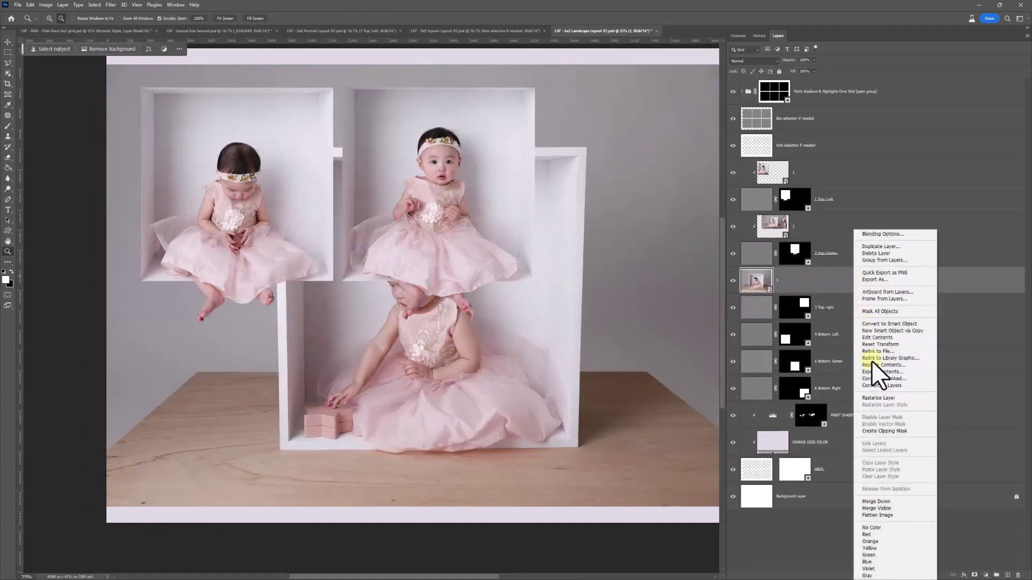
pyautogui.click(886, 429)
# Scale and move photo 3 so its white wooden box fills the top-right grid opening
pyautogui.press('h')
pyautogui.moveTo(472, 228); pyautogui.dragTo(380, 250)
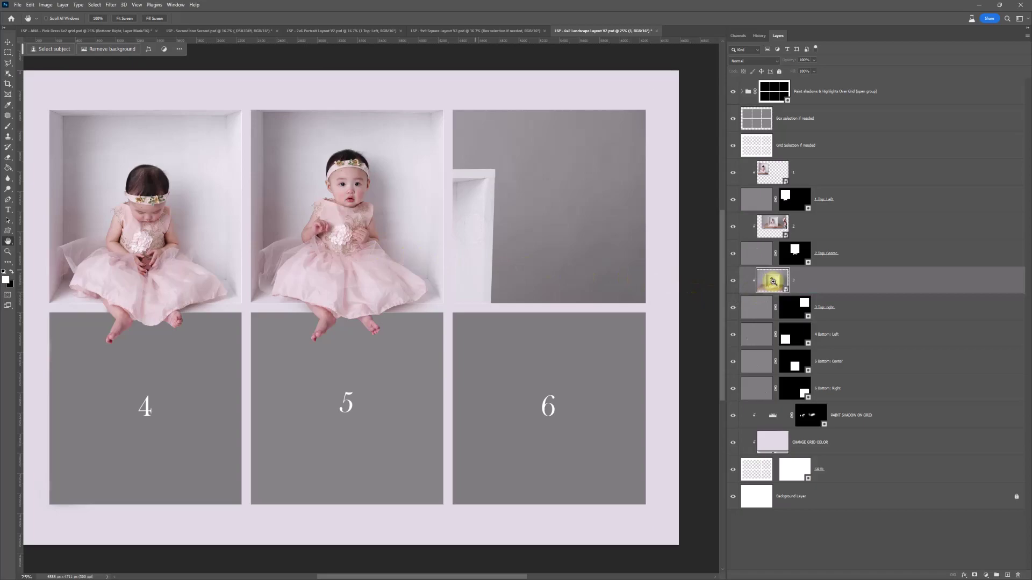
pyautogui.hotkey('ctrl', 't')
pyautogui.moveTo(76, 85); pyautogui.dragTo(171, 309)
pyautogui.moveTo(458, 435); pyautogui.dragTo(626, 240)
pyautogui.moveTo(540, 123); pyautogui.dragTo(527, 47)
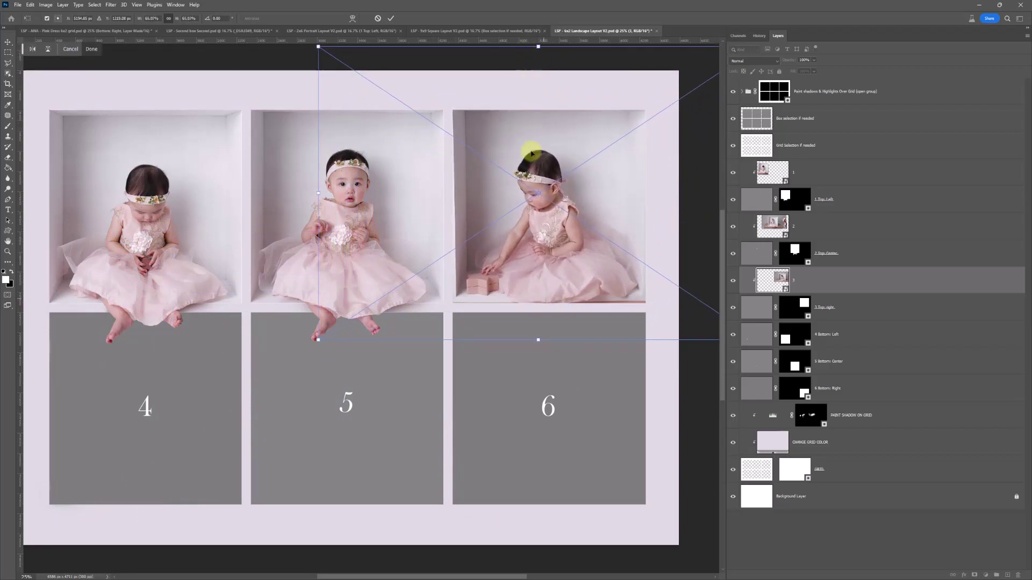
pyautogui.moveTo(538, 341); pyautogui.dragTo(539, 348)
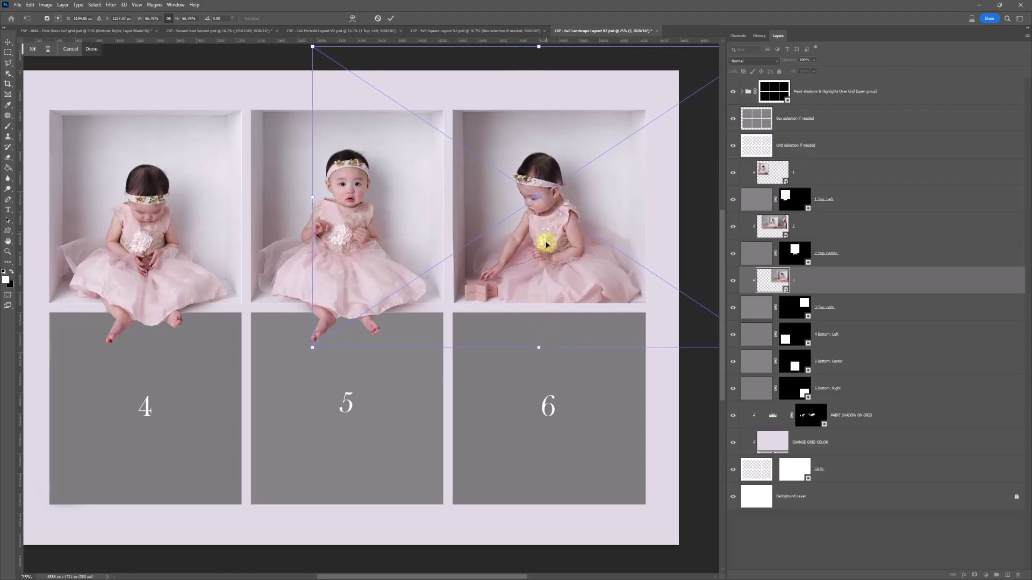
# Distort the corners of photo 3 until its box edges line up with the top-right grid opening, and commit the transform
pyautogui.rightClick(545, 237)
pyautogui.click(562, 286)
pyautogui.moveTo(312, 348); pyautogui.dragTo(311, 346)
pyautogui.moveTo(454, 575); pyautogui.dragTo(506, 573)
pyautogui.moveTo(591, 347); pyautogui.dragTo(596, 349)
pyautogui.scroll(1, 593, 215)
pyautogui.moveTo(589, 65)
pyautogui.mouseDown()
pyautogui.moveTo(587, 80)
pyautogui.moveTo(576, 78)
pyautogui.moveTo(584, 69)
pyautogui.mouseUp()
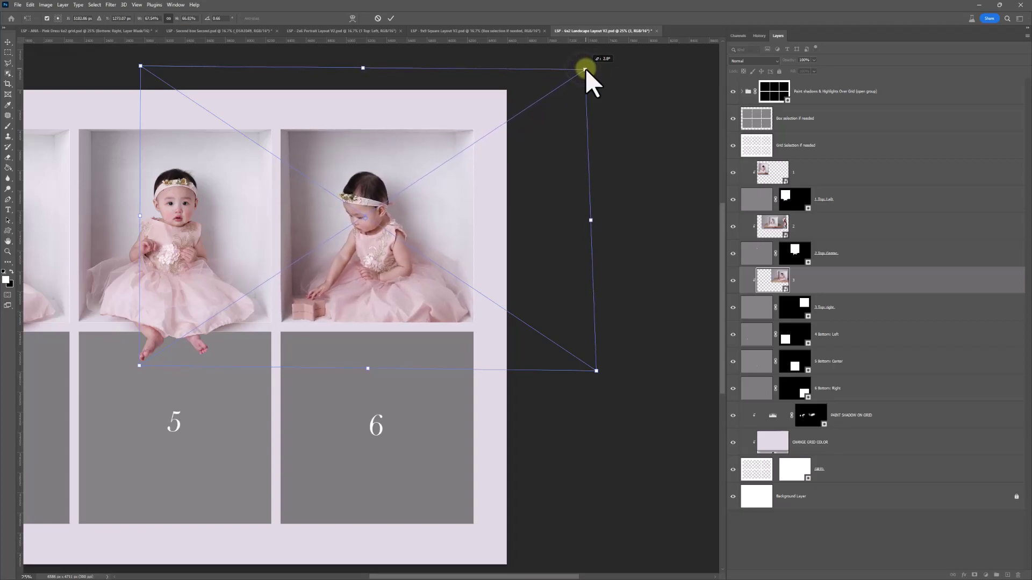
pyautogui.moveTo(140, 67); pyautogui.dragTo(147, 69)
pyautogui.moveTo(585, 70); pyautogui.dragTo(581, 70)
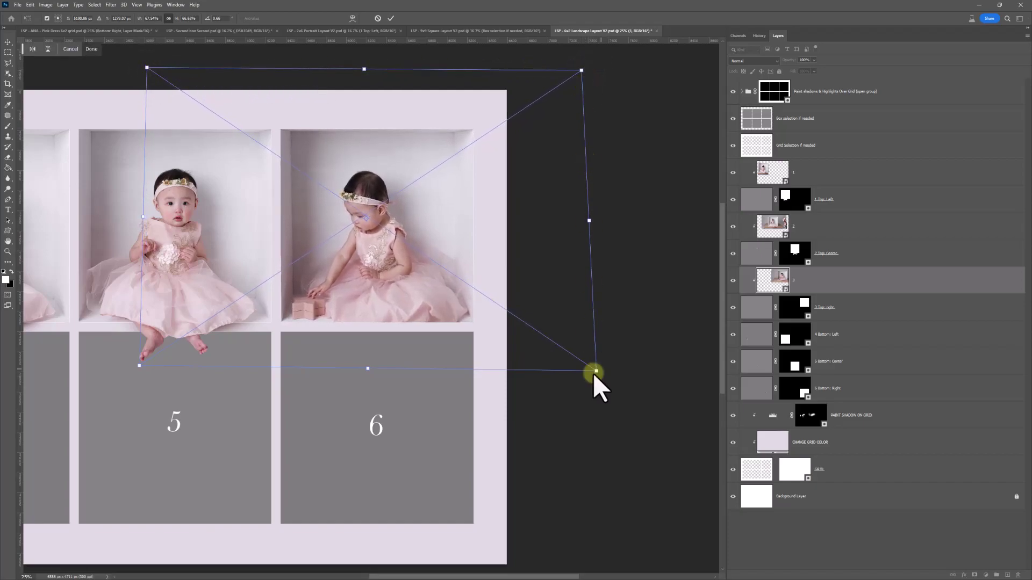
pyautogui.moveTo(594, 375)
pyautogui.mouseDown()
pyautogui.moveTo(580, 357)
pyautogui.moveTo(587, 380)
pyautogui.moveTo(595, 372)
pyautogui.mouseUp()
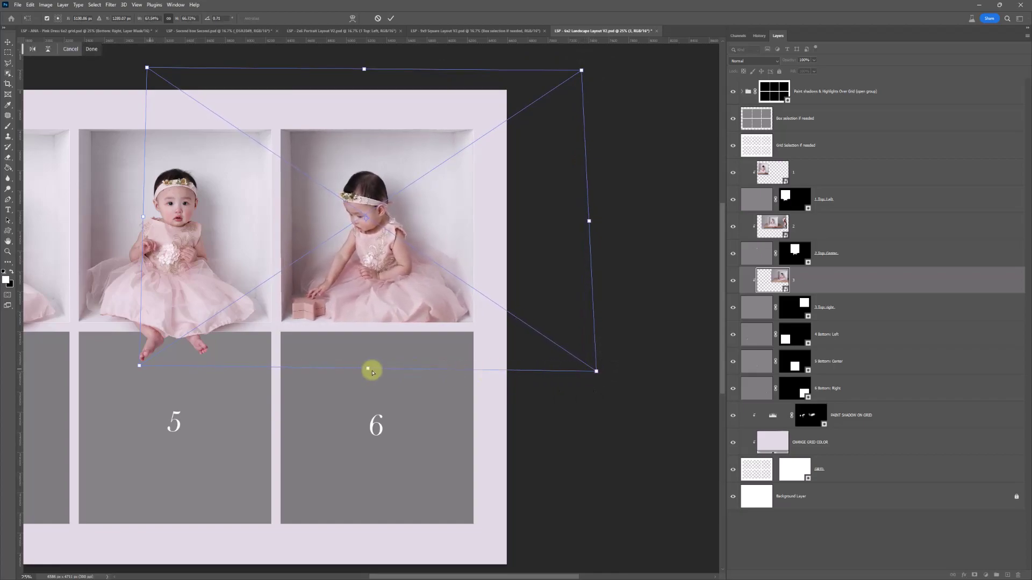
pyautogui.moveTo(139, 368)
pyautogui.mouseDown()
pyautogui.moveTo(146, 359)
pyautogui.moveTo(137, 368)
pyautogui.mouseUp()
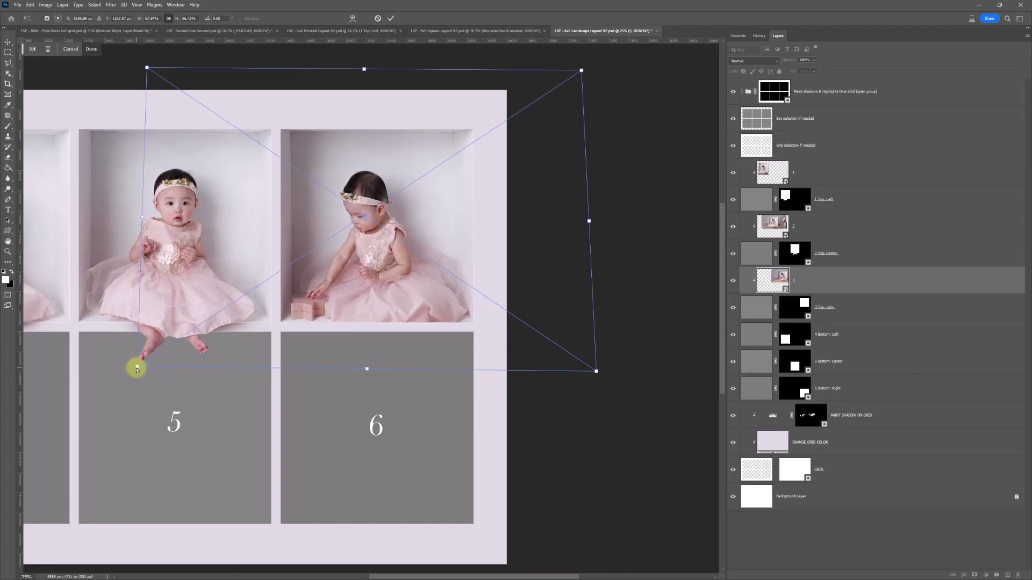
pyautogui.moveTo(596, 372); pyautogui.dragTo(597, 370)
pyautogui.doubleClick(307, 280)
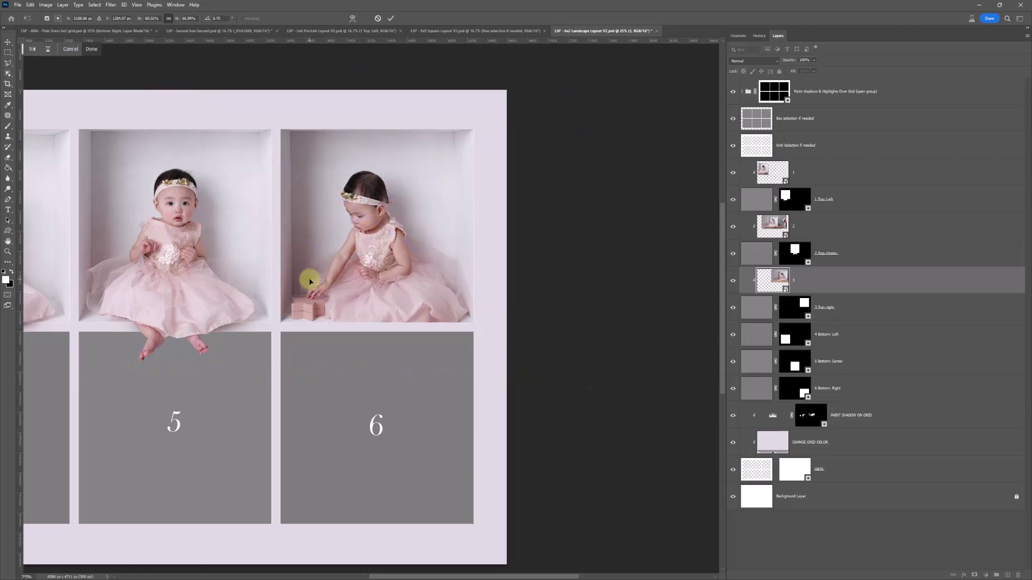
# Paint white with a soft brush on the 3 Top: right mask to reveal the dress hem overlapping the grid shelf
pyautogui.press('h')
pyautogui.press('z')
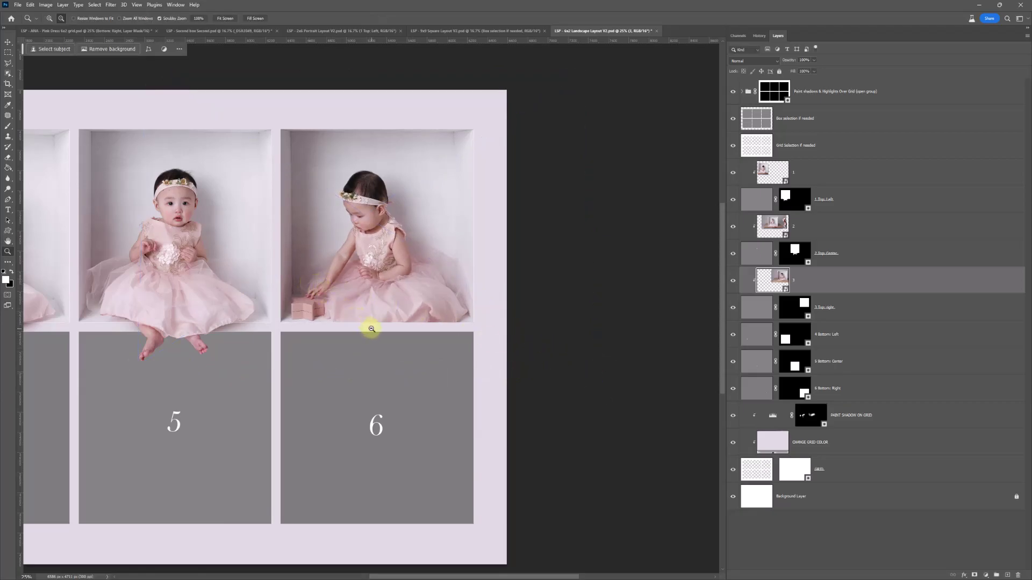
pyautogui.click(368, 328)
pyautogui.click(95, 5)
pyautogui.click(118, 137)
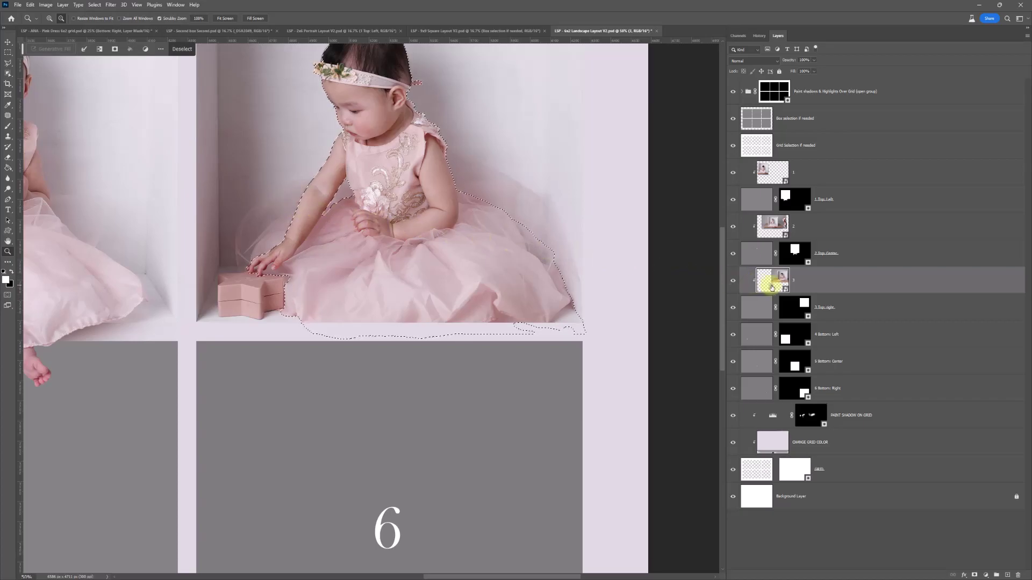
pyautogui.click(796, 310)
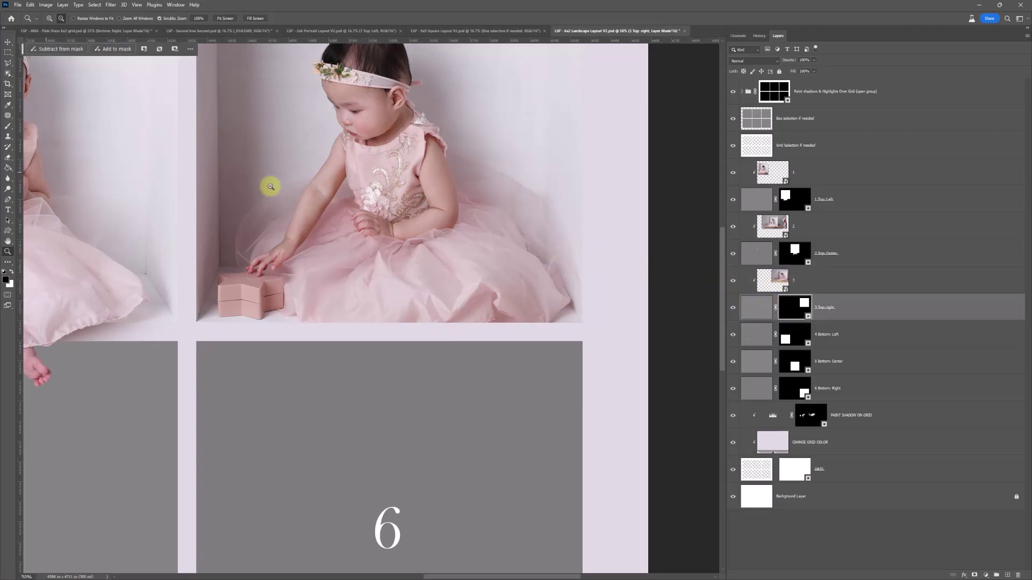
pyautogui.click(7, 125)
pyautogui.click(12, 271)
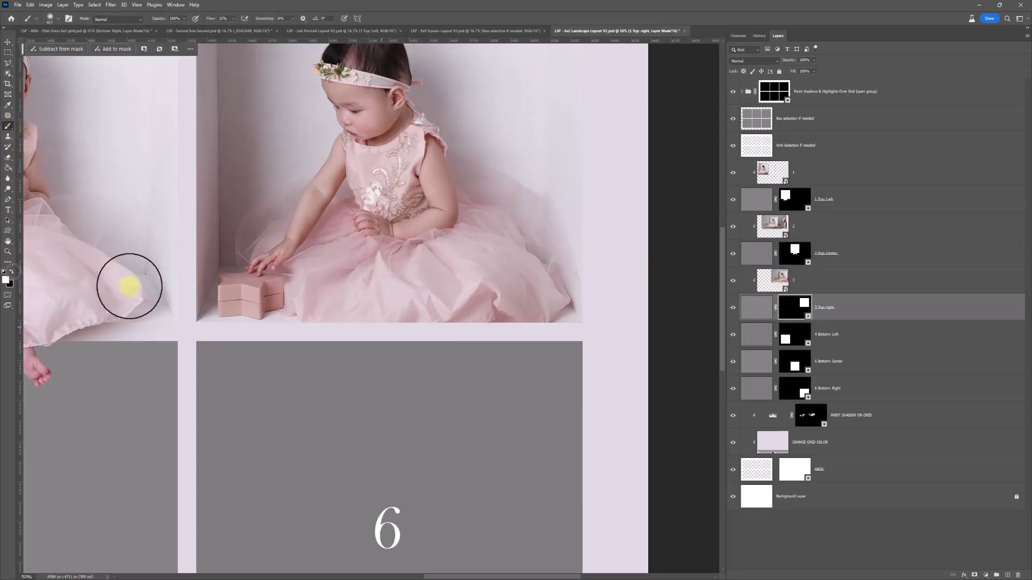
pyautogui.moveTo(329, 311)
pyautogui.mouseDown()
pyautogui.moveTo(338, 305)
pyautogui.moveTo(373, 340)
pyautogui.moveTo(492, 305)
pyautogui.moveTo(520, 311)
pyautogui.moveTo(469, 323)
pyautogui.moveTo(494, 329)
pyautogui.moveTo(516, 300)
pyautogui.moveTo(320, 357)
pyautogui.moveTo(317, 322)
pyautogui.moveTo(341, 295)
pyautogui.moveTo(403, 318)
pyautogui.moveTo(479, 313)
pyautogui.moveTo(417, 354)
pyautogui.mouseUp()
pyautogui.click(387, 365)
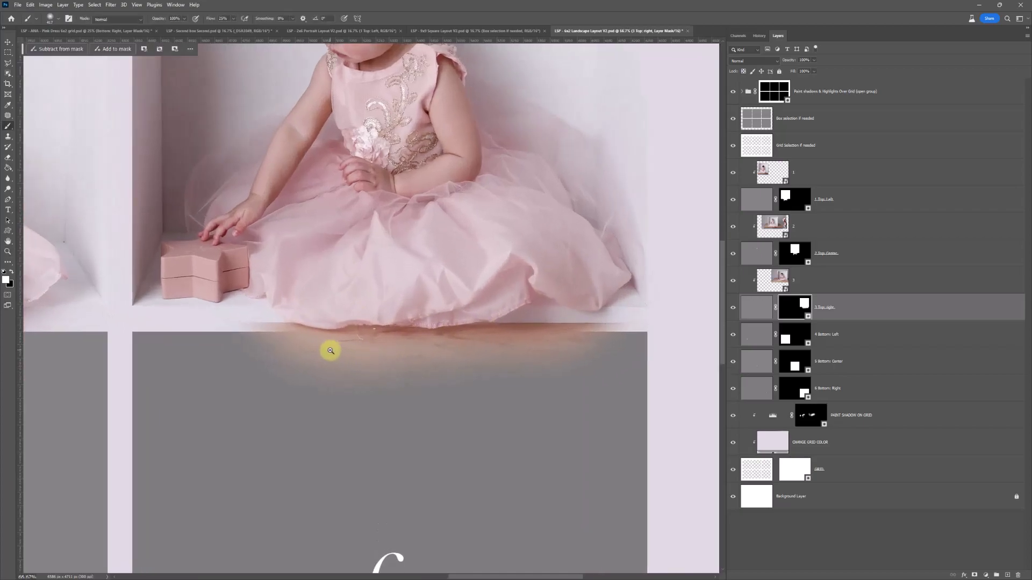
# Paint black with a smaller brush on the 3 Top: right mask to hide the wooden surface below the dress hem
pyautogui.rightClick(331, 351)
pyautogui.moveTo(415, 372); pyautogui.dragTo(376, 363)
pyautogui.click(12, 272)
pyautogui.moveTo(497, 369)
pyautogui.mouseDown()
pyautogui.moveTo(287, 385)
pyautogui.moveTo(375, 386)
pyautogui.moveTo(474, 367)
pyautogui.moveTo(383, 373)
pyautogui.moveTo(328, 359)
pyautogui.moveTo(396, 355)
pyautogui.moveTo(375, 345)
pyautogui.moveTo(309, 348)
pyautogui.moveTo(249, 324)
pyautogui.moveTo(338, 352)
pyautogui.moveTo(344, 375)
pyautogui.moveTo(257, 356)
pyautogui.moveTo(243, 318)
pyautogui.moveTo(260, 344)
pyautogui.moveTo(252, 372)
pyautogui.moveTo(336, 366)
pyautogui.moveTo(397, 347)
pyautogui.moveTo(384, 344)
pyautogui.moveTo(482, 343)
pyautogui.moveTo(518, 328)
pyautogui.moveTo(597, 341)
pyautogui.moveTo(662, 333)
pyautogui.moveTo(555, 353)
pyautogui.moveTo(546, 344)
pyautogui.moveTo(611, 339)
pyautogui.moveTo(536, 325)
pyautogui.moveTo(405, 354)
pyautogui.moveTo(295, 347)
pyautogui.mouseUp()
pyautogui.moveTo(497, 309)
pyautogui.mouseDown()
pyautogui.moveTo(554, 278)
pyautogui.moveTo(555, 313)
pyautogui.moveTo(533, 309)
pyautogui.moveTo(586, 301)
pyautogui.moveTo(527, 307)
pyautogui.mouseUp()
pyautogui.press('x')
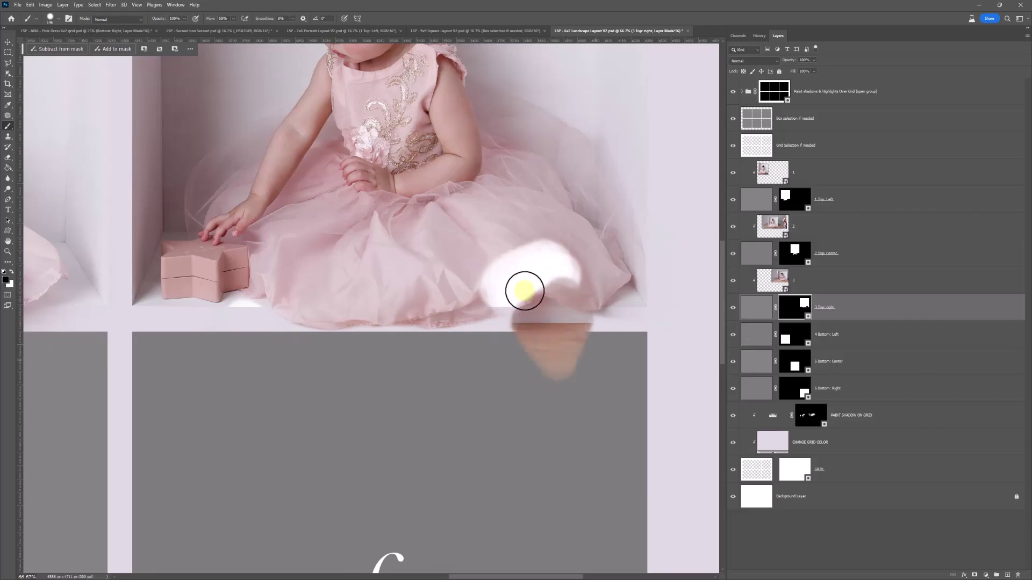
pyautogui.hotkey('ctrl', 'z')
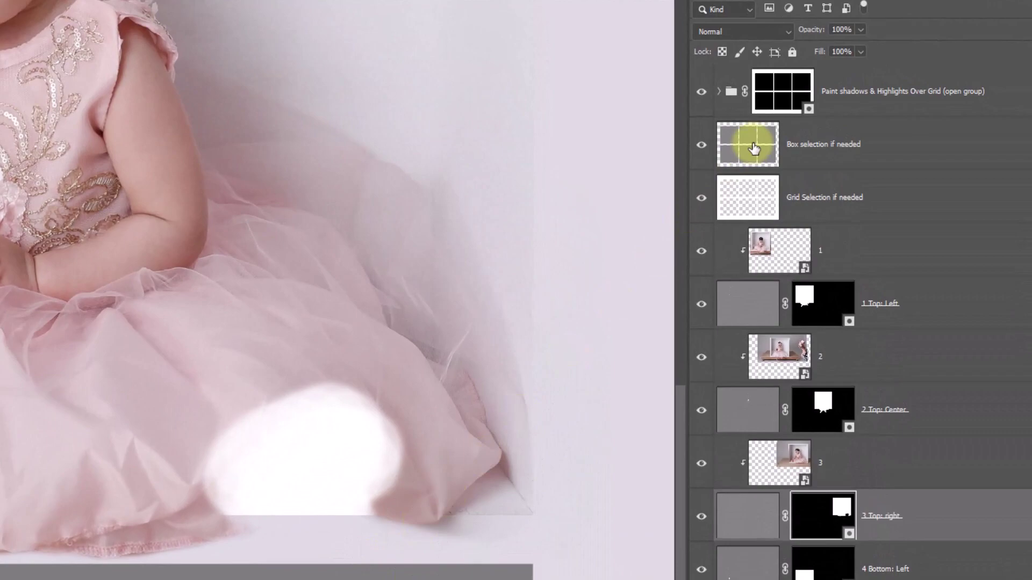
# Load the contents of the Box selection if needed layer as a selection of the grid openings
pyautogui.click(759, 121)
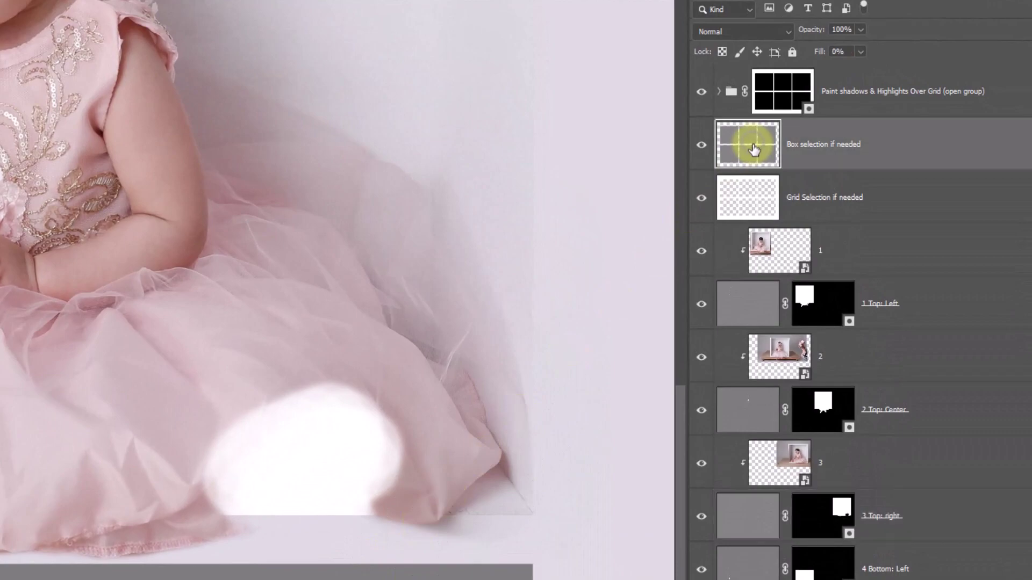
pyautogui.click(751, 200)
pyautogui.press('z')
pyautogui.click(486, 495)
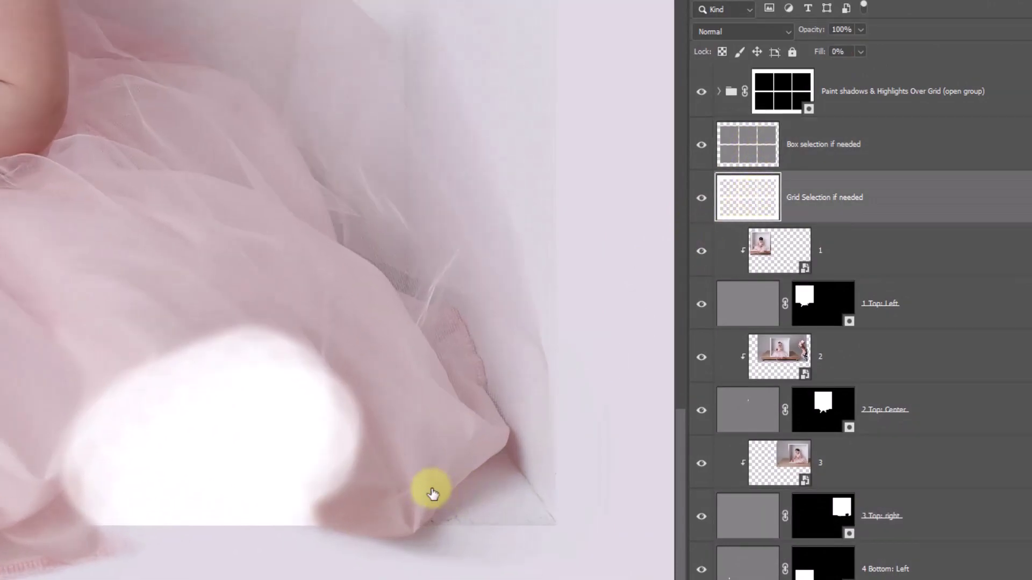
pyautogui.keyDown('ctrl'); pyautogui.click(742, 147); pyautogui.keyUp('ctrl')
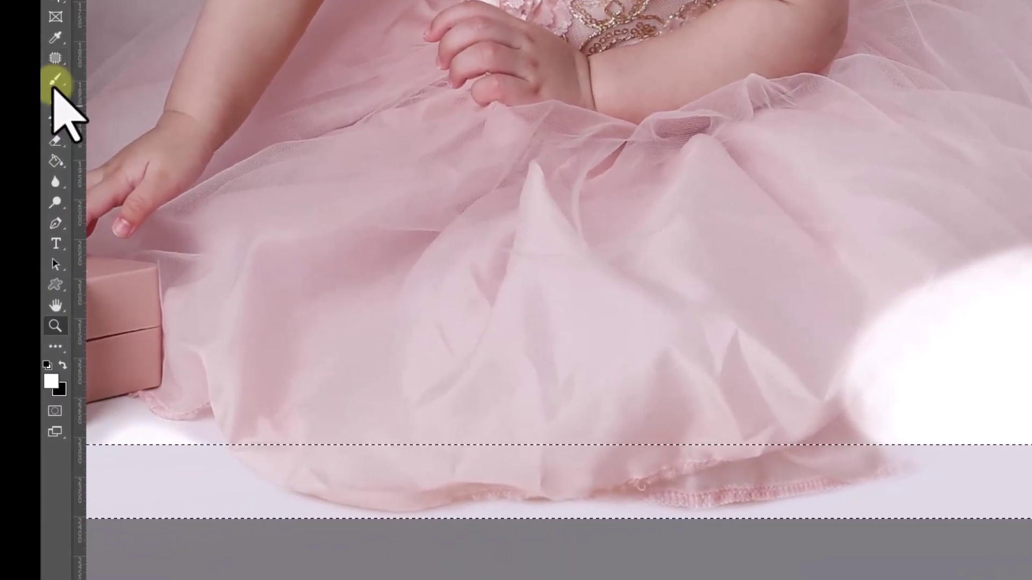
# Paint white on the 3 Top: right mask inside the selection to restore the erased part of the dress
pyautogui.click(54, 82)
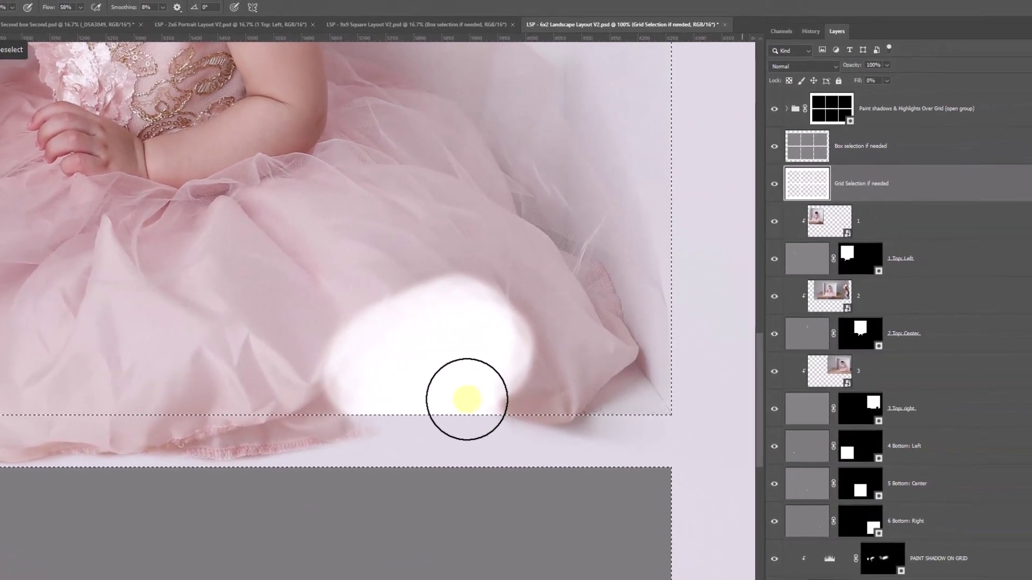
pyautogui.click(858, 409)
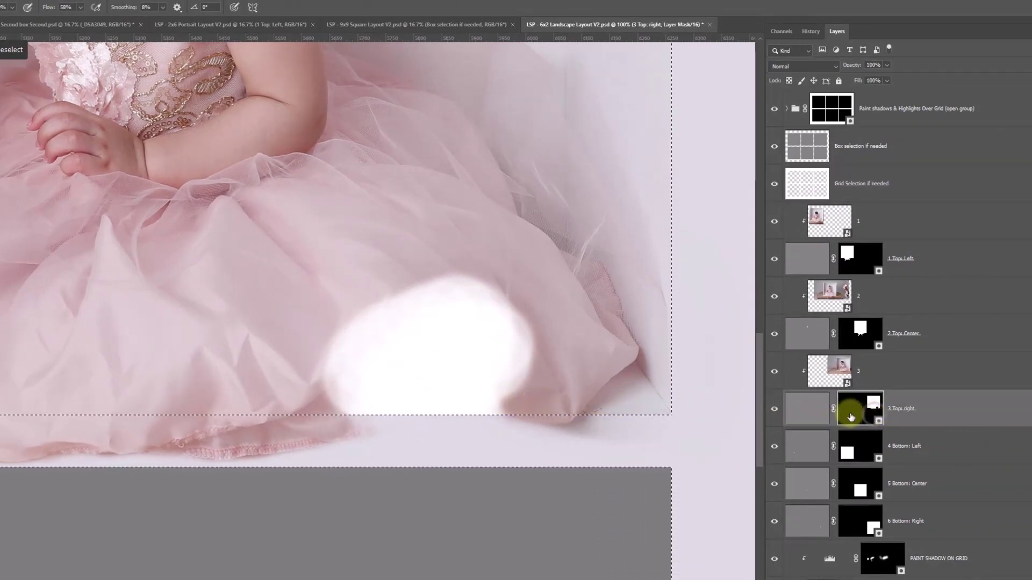
pyautogui.click(539, 399)
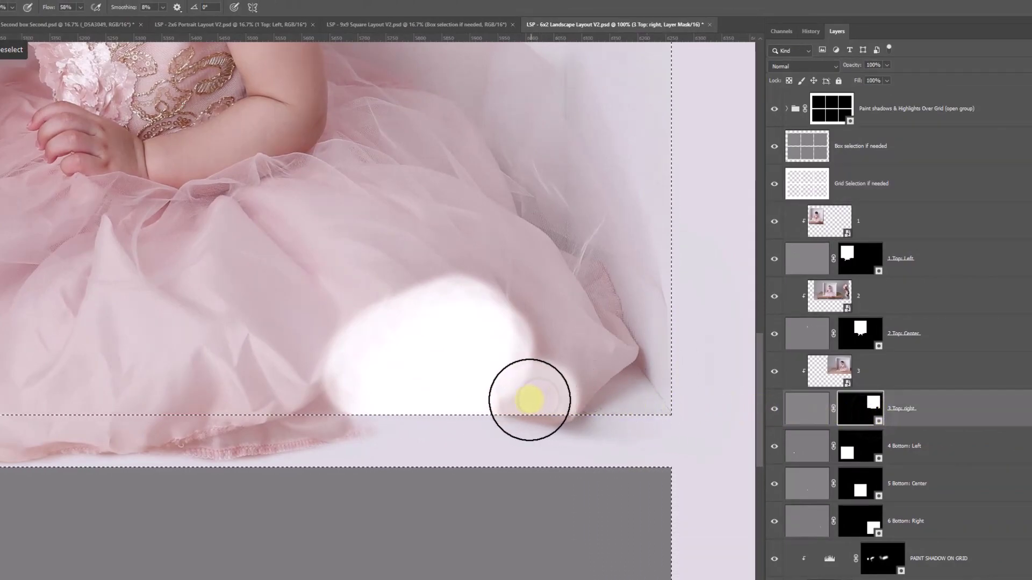
pyautogui.moveTo(530, 401)
pyautogui.mouseDown()
pyautogui.moveTo(560, 401)
pyautogui.moveTo(297, 397)
pyautogui.moveTo(532, 265)
pyautogui.mouseUp()
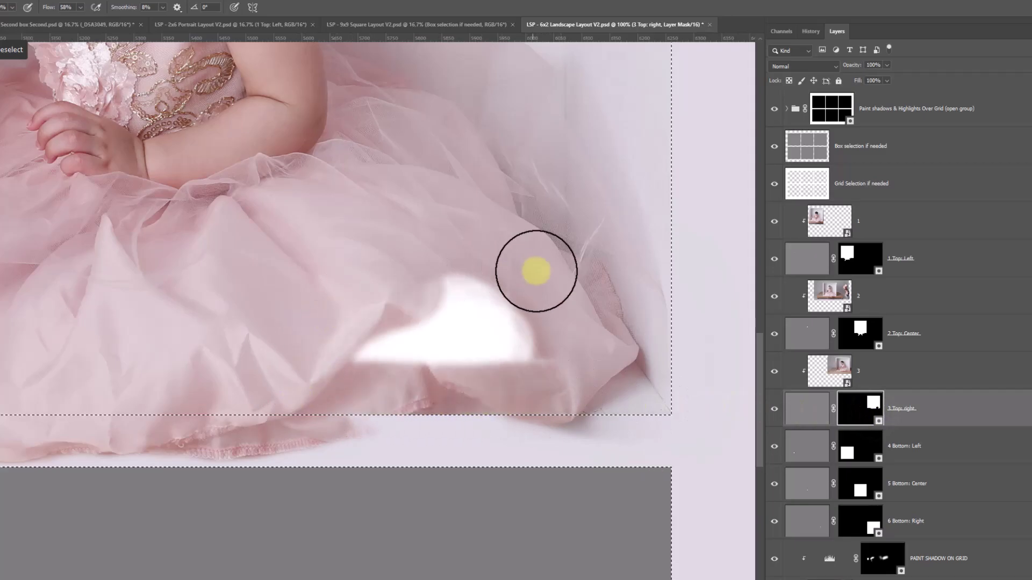
pyautogui.moveTo(505, 369)
pyautogui.mouseDown()
pyautogui.moveTo(475, 378)
pyautogui.moveTo(290, 366)
pyautogui.moveTo(418, 378)
pyautogui.moveTo(373, 432)
pyautogui.moveTo(389, 428)
pyautogui.mouseUp()
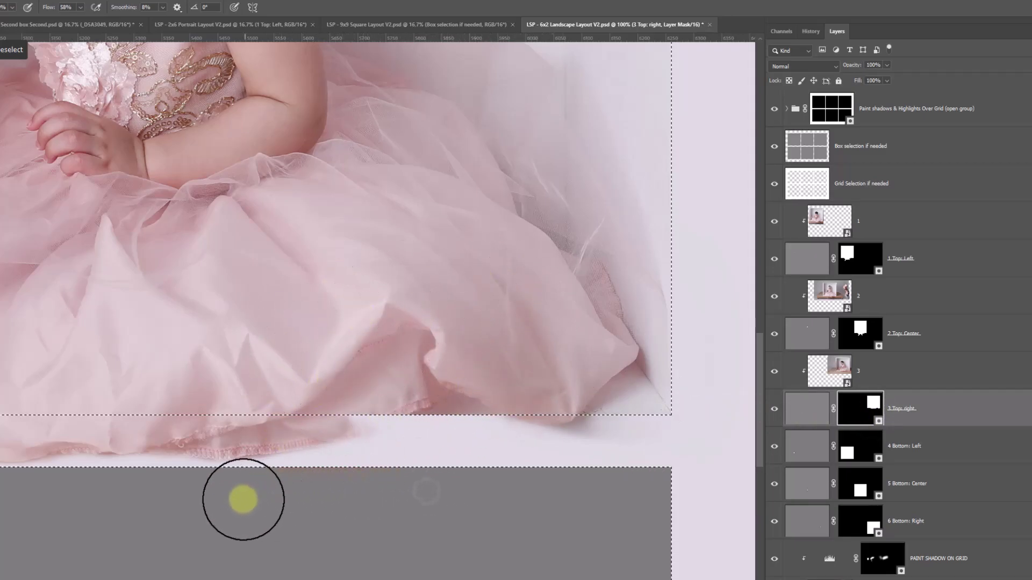
# Clear the selection and paint white on the 3 Top: right mask to reveal the stitched hem over the shelf
pyautogui.click(811, 186)
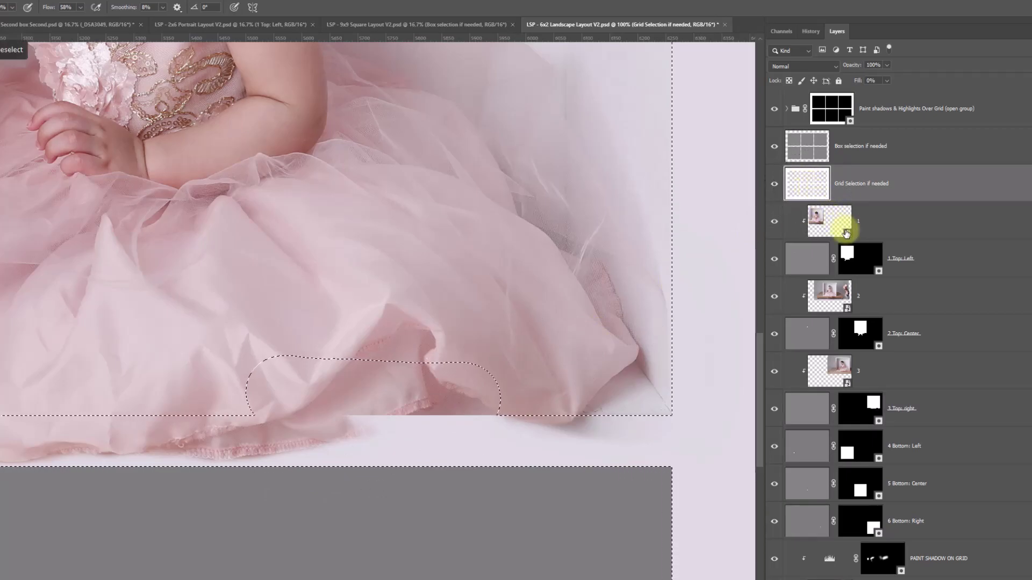
pyautogui.hotkey('ctrl', 'd')
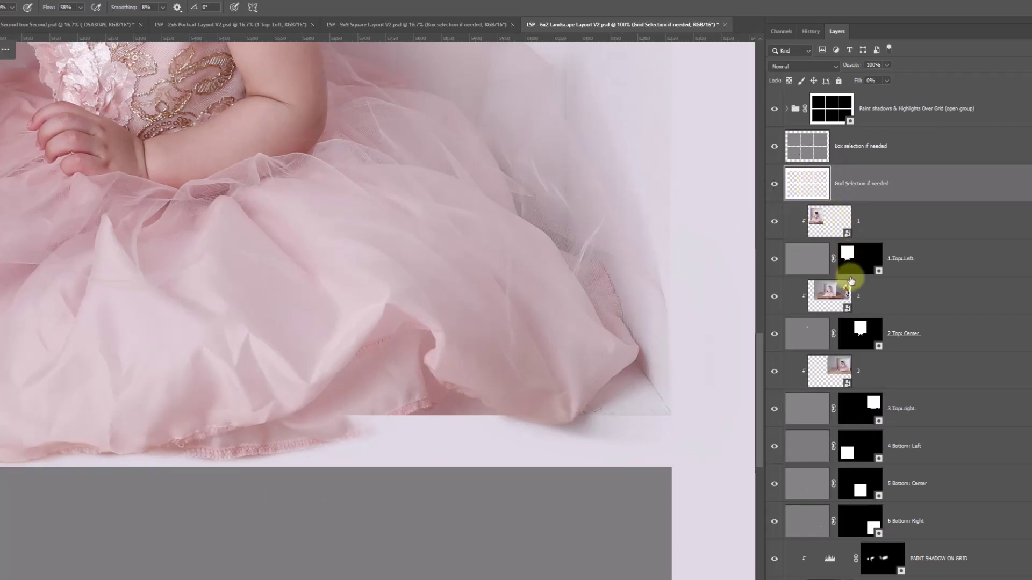
pyautogui.click(864, 406)
pyautogui.click(838, 368)
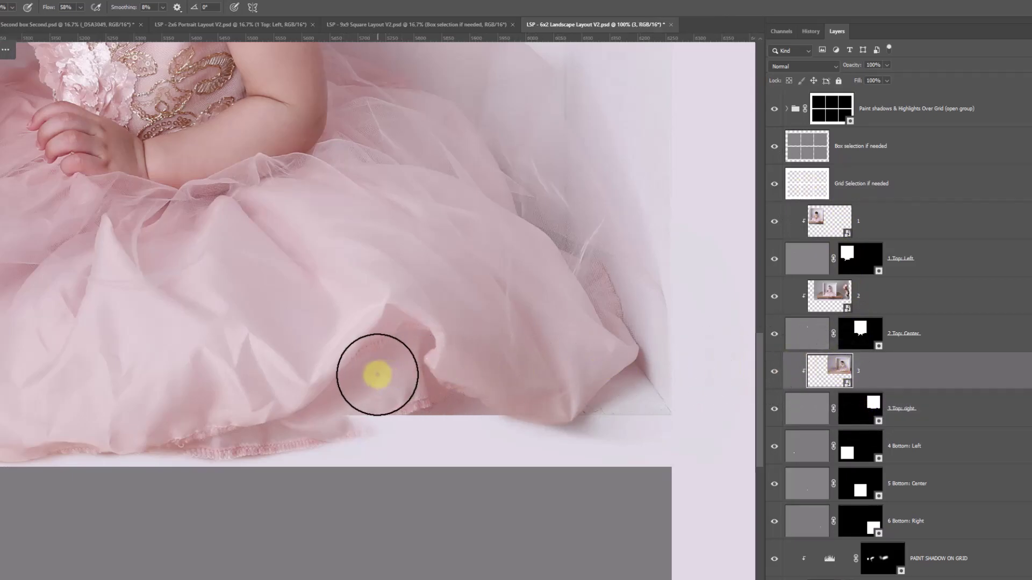
pyautogui.click(850, 413)
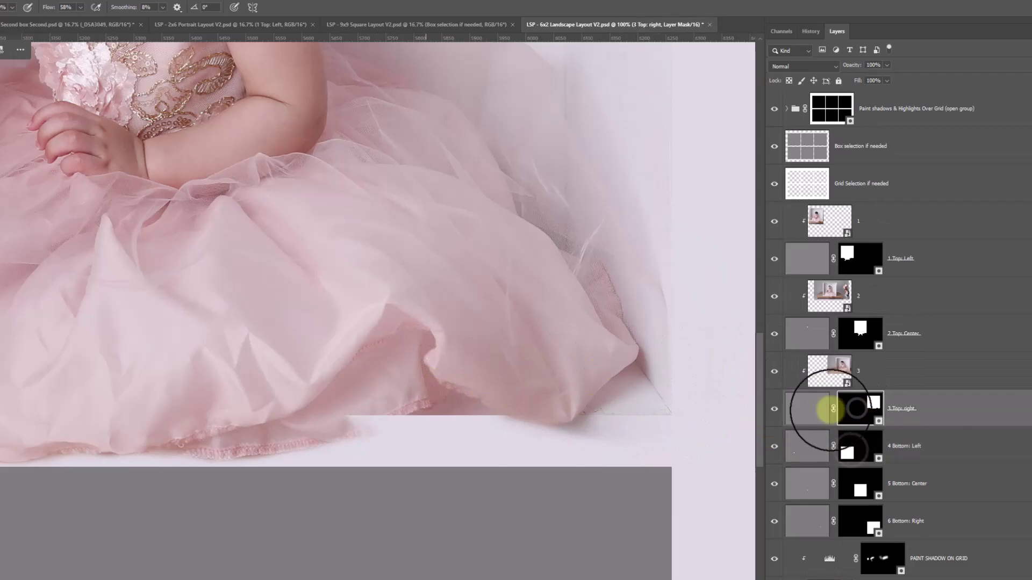
pyautogui.moveTo(324, 406)
pyautogui.mouseDown()
pyautogui.moveTo(304, 413)
pyautogui.moveTo(401, 371)
pyautogui.moveTo(313, 418)
pyautogui.moveTo(265, 416)
pyautogui.moveTo(338, 487)
pyautogui.mouseUp()
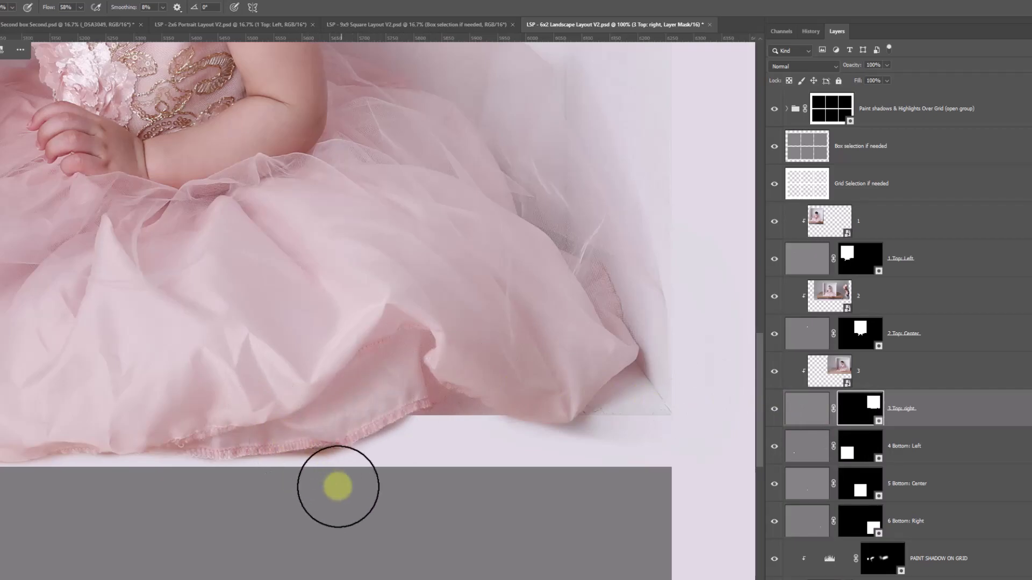
# Reload the grid openings as a selection, paint white on the 3 Top: right mask to fill the gap beside the star box, and deselect
pyautogui.hotkey('alt', 'space')
pyautogui.keyDown('alt'); pyautogui.click(118, 386); pyautogui.keyUp('alt')
pyautogui.keyDown('alt'); pyautogui.click(118, 387); pyautogui.keyUp('alt')
pyautogui.moveTo(183, 363); pyautogui.dragTo(380, 384)
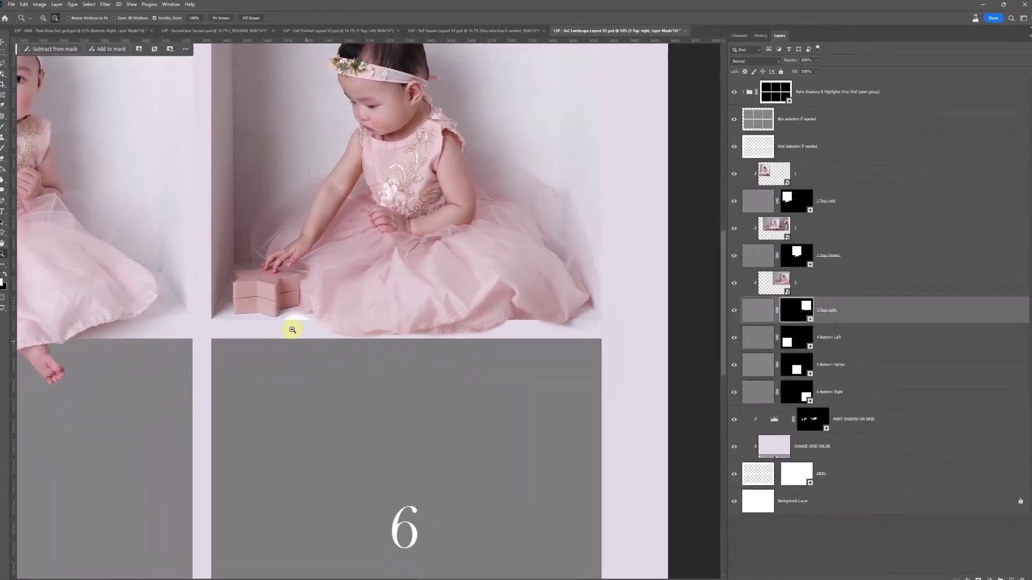
pyautogui.click(204, 406)
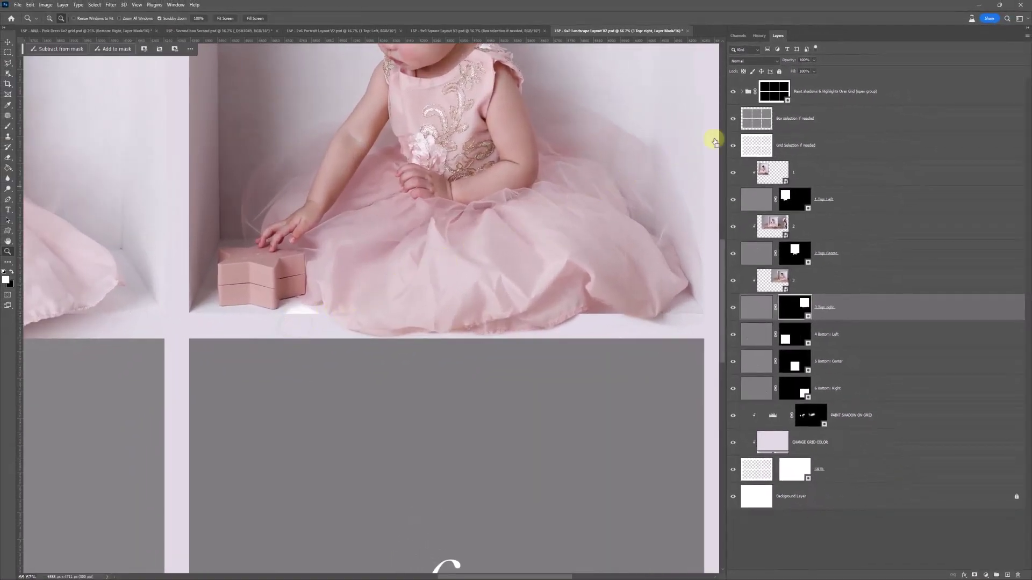
pyautogui.keyDown('ctrl'); pyautogui.click(763, 119); pyautogui.keyUp('ctrl')
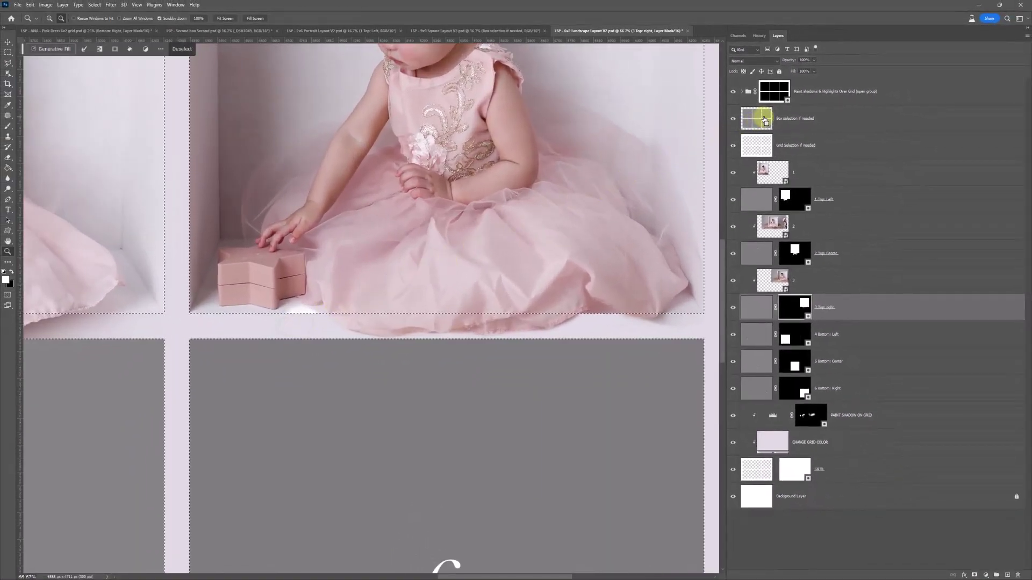
pyautogui.click(791, 315)
pyautogui.press('b')
pyautogui.click(483, 312)
pyautogui.moveTo(483, 312)
pyautogui.mouseDown()
pyautogui.moveTo(310, 310)
pyautogui.moveTo(357, 311)
pyautogui.moveTo(242, 269)
pyautogui.moveTo(455, 96)
pyautogui.moveTo(329, 120)
pyautogui.moveTo(369, 127)
pyautogui.moveTo(369, 205)
pyautogui.moveTo(334, 276)
pyautogui.moveTo(276, 263)
pyautogui.moveTo(317, 244)
pyautogui.moveTo(322, 277)
pyautogui.moveTo(359, 272)
pyautogui.mouseUp()
pyautogui.moveTo(434, 272)
pyautogui.mouseDown()
pyautogui.moveTo(508, 240)
pyautogui.moveTo(454, 197)
pyautogui.moveTo(294, 217)
pyautogui.moveTo(444, 217)
pyautogui.moveTo(451, 162)
pyautogui.moveTo(322, 165)
pyautogui.moveTo(332, 271)
pyautogui.moveTo(498, 220)
pyautogui.moveTo(357, 162)
pyautogui.moveTo(477, 169)
pyautogui.mouseUp()
pyautogui.hotkey('ctrl', 'd')
# Paint a shadow under the dress of photo 3 on the PAINT SHADOW ON GRID mask with a large soft white brush
pyautogui.scroll(-1, 520, 303)
pyautogui.press('z')
pyautogui.keyDown('alt'); pyautogui.click(520, 304); pyautogui.keyUp('alt')
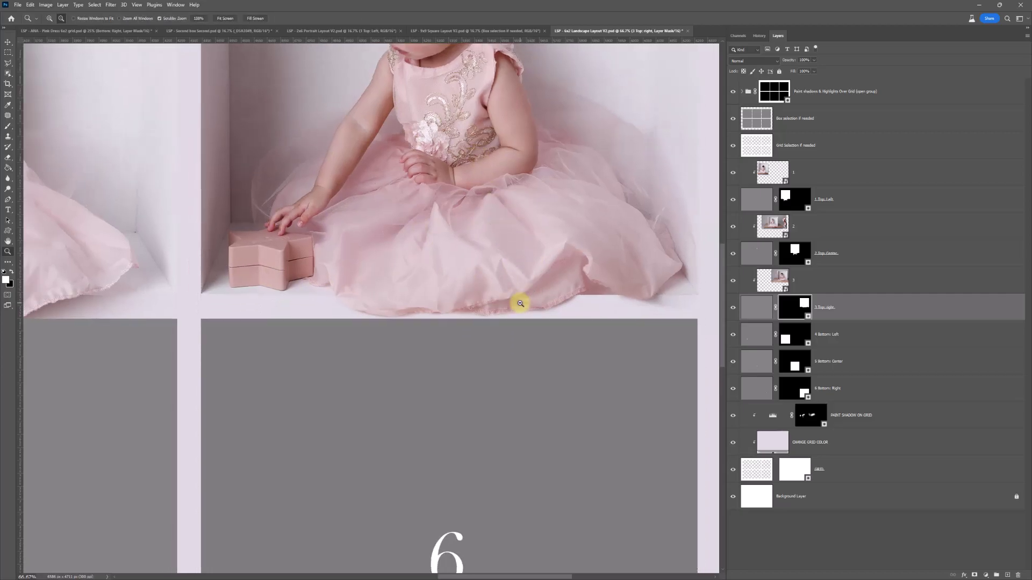
pyautogui.keyDown('alt'); pyautogui.click(520, 303); pyautogui.keyUp('alt')
pyautogui.press('b')
pyautogui.rightClick(519, 302)
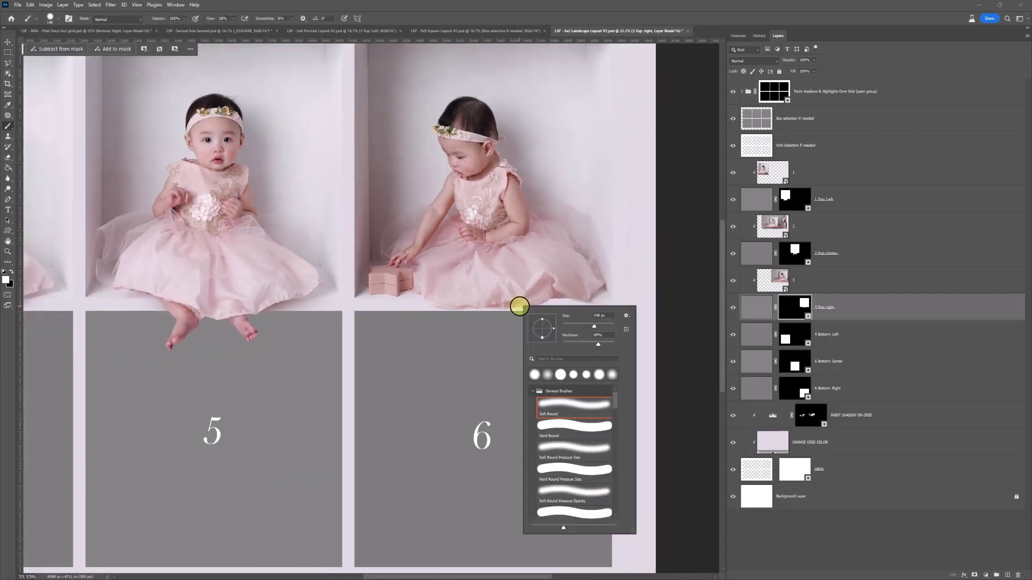
pyautogui.moveTo(579, 333); pyautogui.dragTo(601, 326)
pyautogui.click(795, 308)
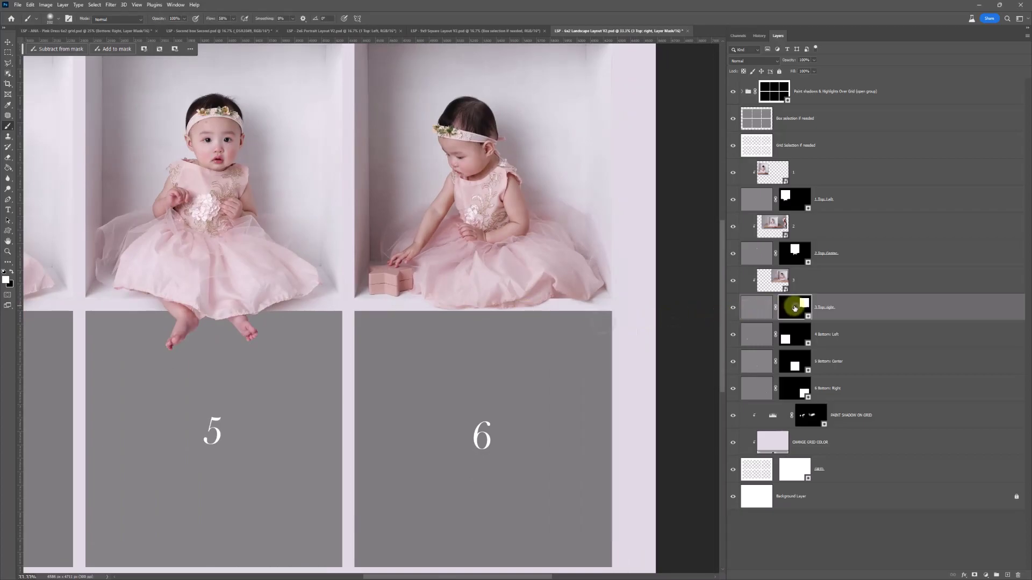
pyautogui.click(807, 422)
pyautogui.rightClick(550, 302)
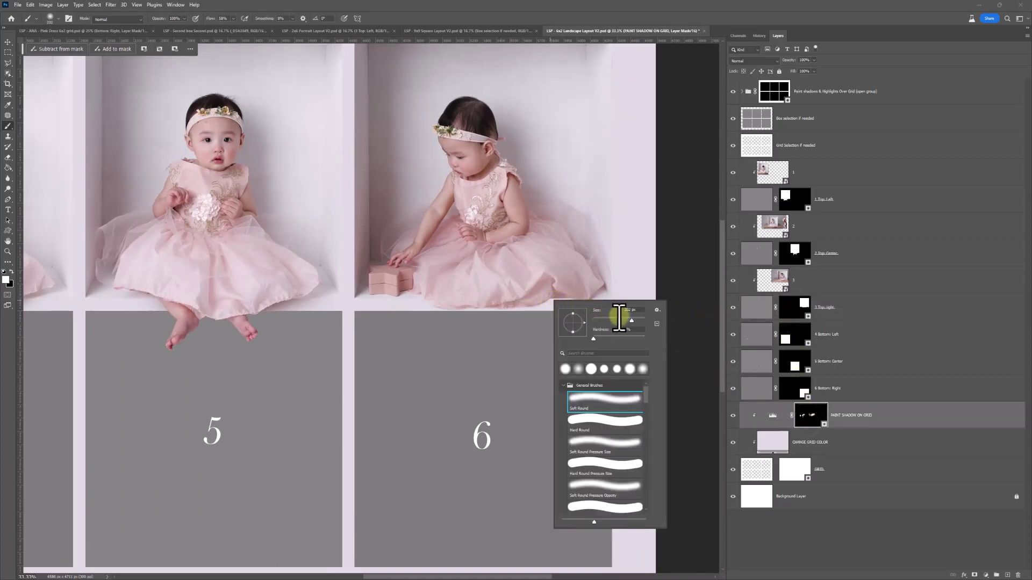
pyautogui.click(637, 321)
pyautogui.moveTo(543, 273)
pyautogui.mouseDown()
pyautogui.moveTo(471, 289)
pyautogui.moveTo(528, 271)
pyautogui.moveTo(546, 304)
pyautogui.moveTo(555, 301)
pyautogui.moveTo(551, 315)
pyautogui.moveTo(602, 338)
pyautogui.moveTo(574, 337)
pyautogui.moveTo(611, 314)
pyautogui.moveTo(507, 349)
pyautogui.moveTo(583, 336)
pyautogui.moveTo(599, 344)
pyautogui.moveTo(606, 282)
pyautogui.moveTo(635, 326)
pyautogui.moveTo(620, 208)
pyautogui.moveTo(617, 322)
pyautogui.moveTo(589, 428)
pyautogui.moveTo(551, 334)
pyautogui.moveTo(491, 346)
pyautogui.moveTo(503, 270)
pyautogui.moveTo(530, 275)
pyautogui.moveTo(500, 277)
pyautogui.moveTo(565, 325)
pyautogui.moveTo(540, 341)
pyautogui.moveTo(487, 337)
pyautogui.moveTo(550, 280)
pyautogui.moveTo(560, 244)
pyautogui.moveTo(542, 261)
pyautogui.moveTo(487, 272)
pyautogui.moveTo(574, 333)
pyautogui.moveTo(456, 342)
pyautogui.mouseUp()
pyautogui.press('x')
pyautogui.press('x')
pyautogui.press('x')
pyautogui.press('x')
pyautogui.press('x')
pyautogui.hotkey('alt', 'space')
pyautogui.hotkey('alt', 'space')
pyautogui.hotkey('alt', 'space')
pyautogui.keyDown('alt'); pyautogui.click(496, 370); pyautogui.keyUp('alt')
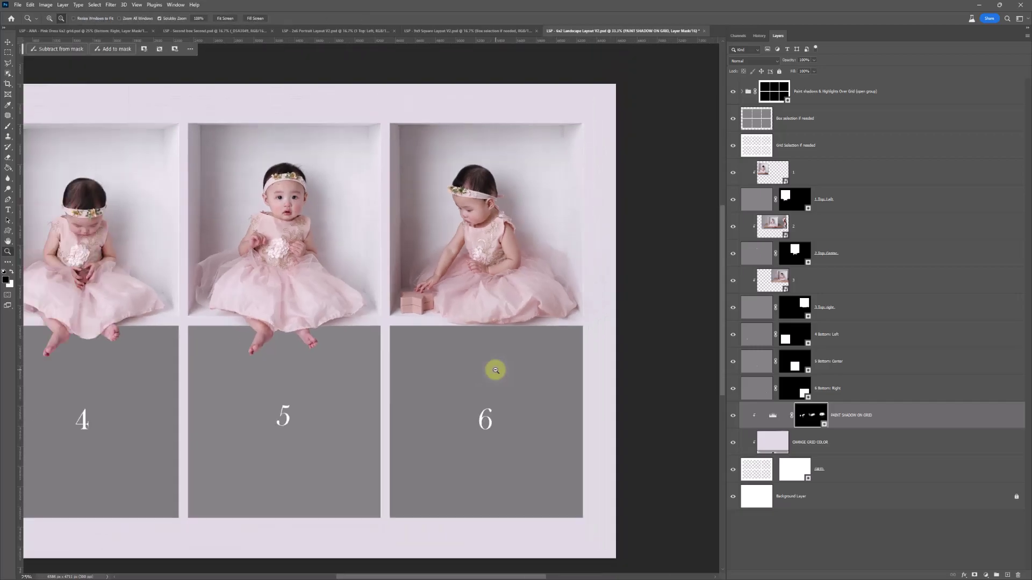
pyautogui.moveTo(421, 339); pyautogui.dragTo(456, 336)
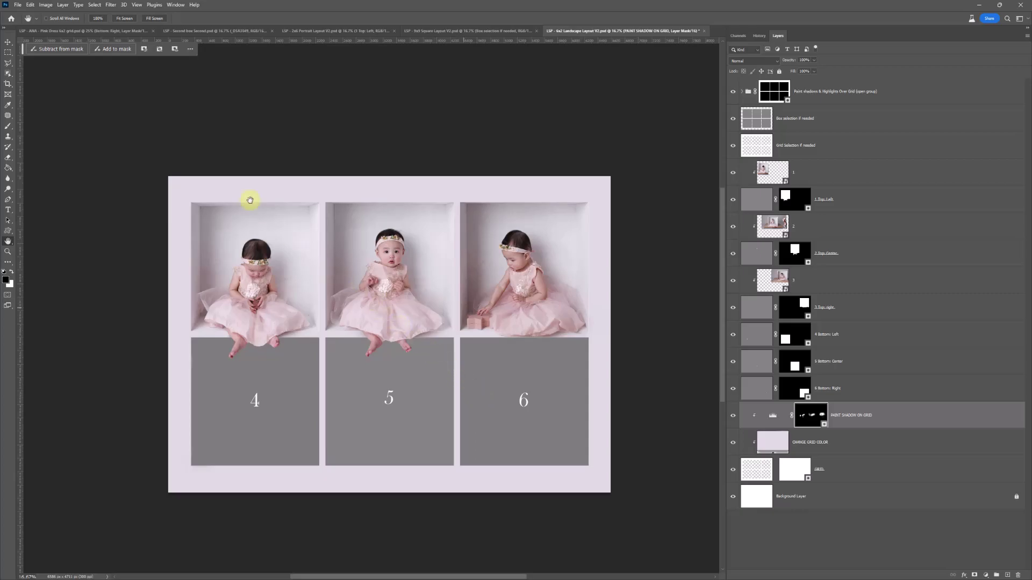
pyautogui.click(18, 5)
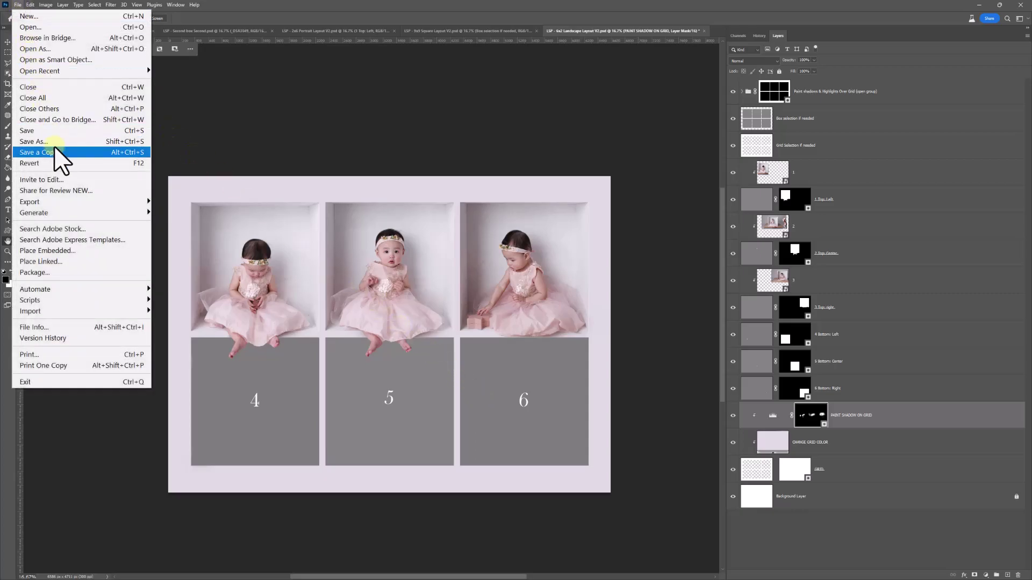
pyautogui.click(203, 109)
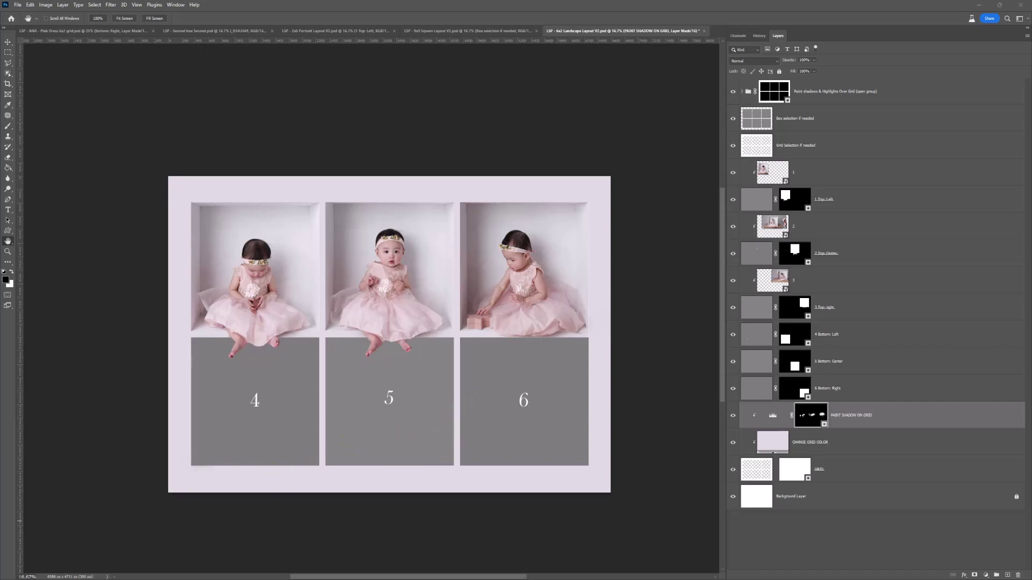
# Place photo 4 above the 4 Bottom: Left layer and clip it to that layer
pyautogui.hotkey('alt', 'Tab')
pyautogui.moveTo(200, 473); pyautogui.dragTo(385, 172)
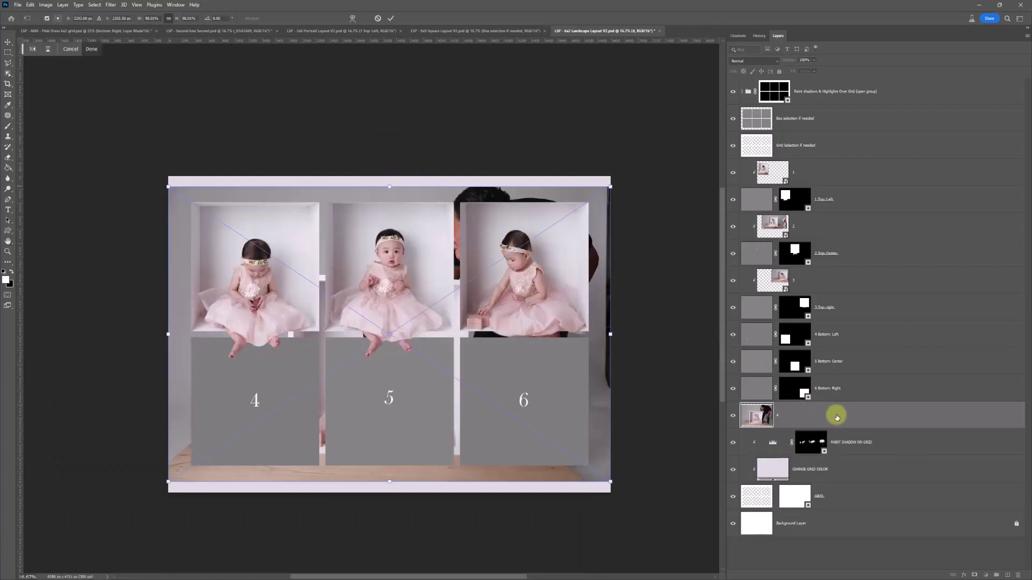
pyautogui.moveTo(843, 418); pyautogui.dragTo(855, 325)
pyautogui.rightClick(853, 328)
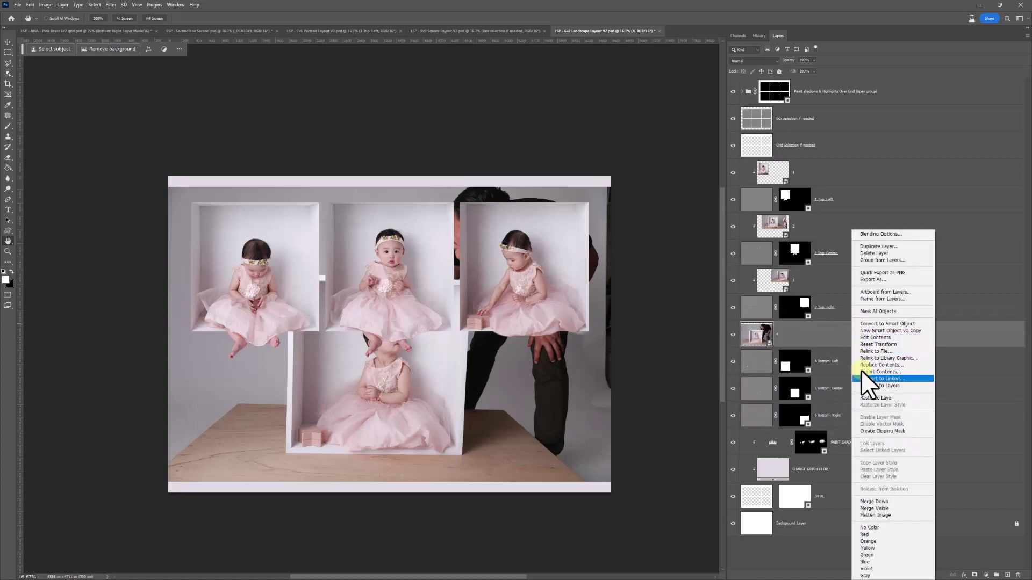
pyautogui.click(881, 431)
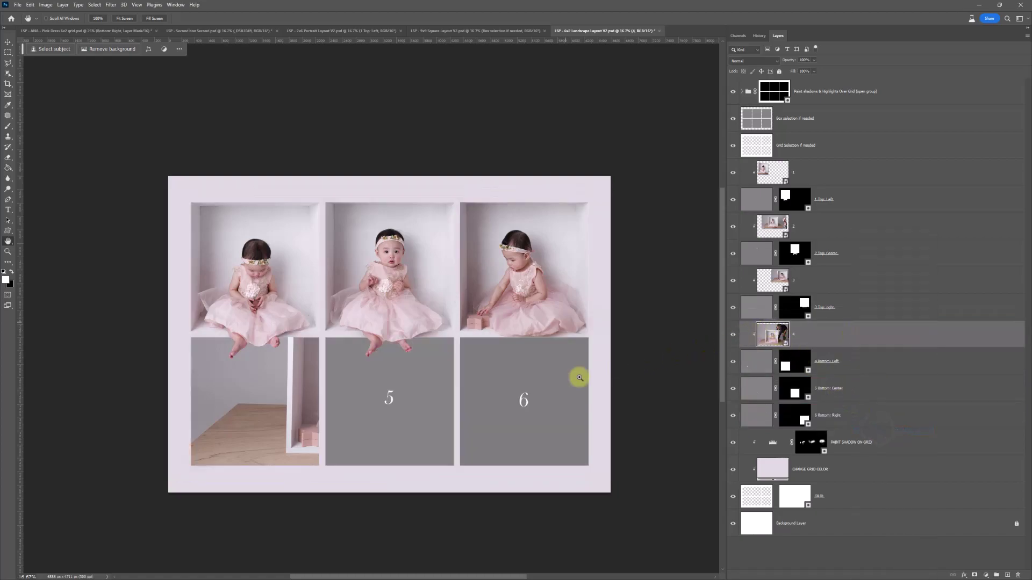
# Move photo 4 to the bottom-left opening, scale it to about 76%, rotate it slightly to fit, and commit the transform
pyautogui.hotkey('ctrl', 't')
pyautogui.moveTo(392, 422); pyautogui.dragTo(291, 443)
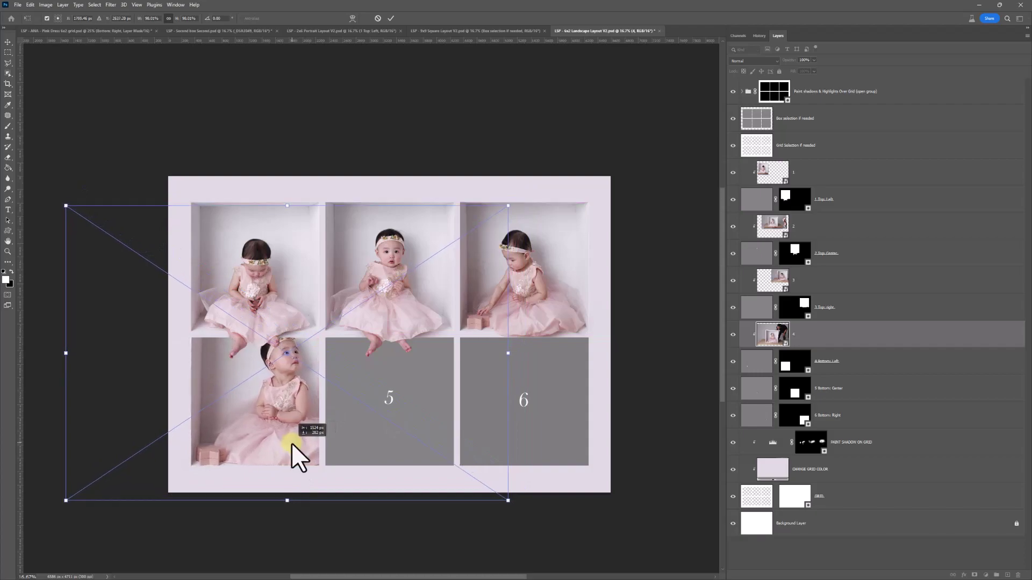
pyautogui.moveTo(508, 205); pyautogui.dragTo(414, 278)
pyautogui.moveTo(355, 365); pyautogui.dragTo(386, 354)
pyautogui.moveTo(485, 393); pyautogui.dragTo(484, 390)
pyautogui.moveTo(396, 415); pyautogui.dragTo(392, 418)
pyautogui.rightClick(299, 414)
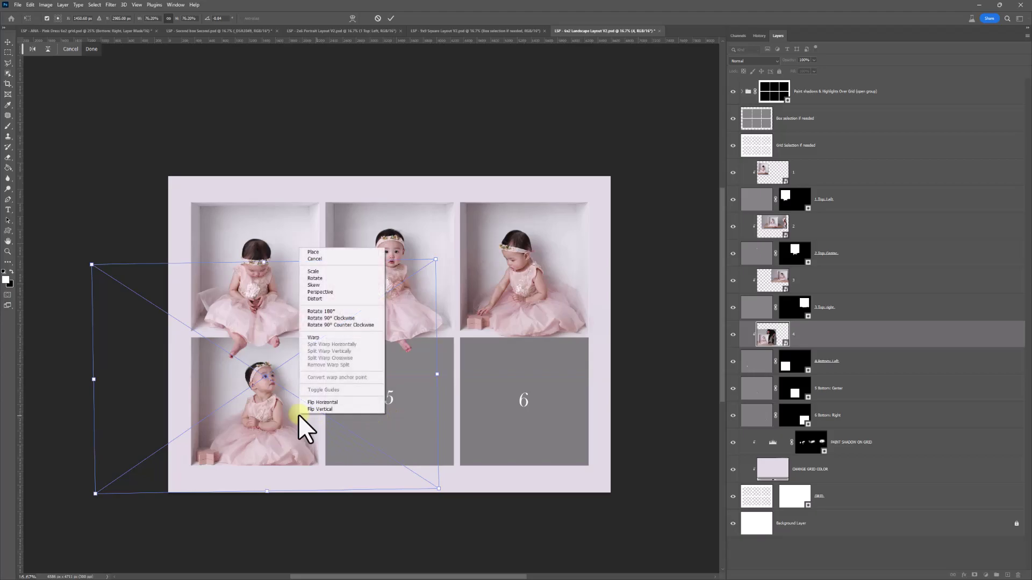
pyautogui.click(330, 293)
pyautogui.press('Return')
# Start a Distort transform on photo 4 and adjust its two upper corners to align with the bottom-left opening
pyautogui.press('z')
pyautogui.click(164, 474)
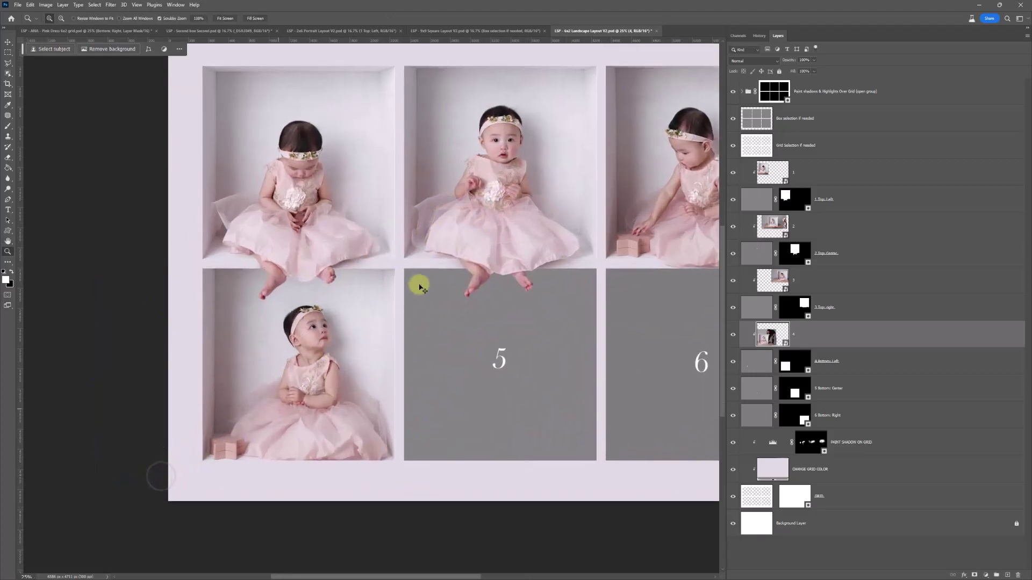
pyautogui.hotkey('ctrl', 't')
pyautogui.rightClick(419, 288)
pyautogui.click(459, 336)
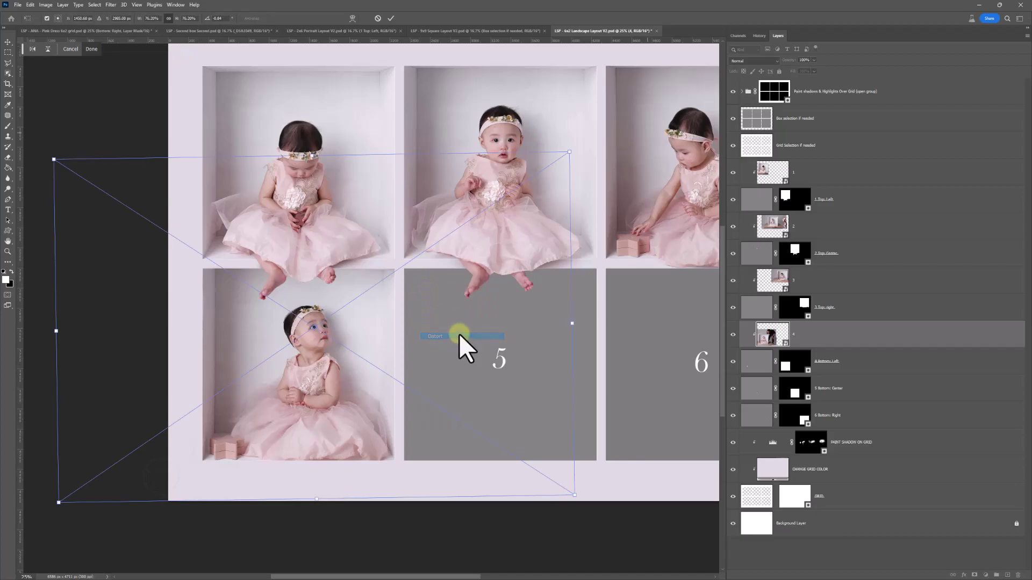
pyautogui.moveTo(572, 155); pyautogui.dragTo(573, 156)
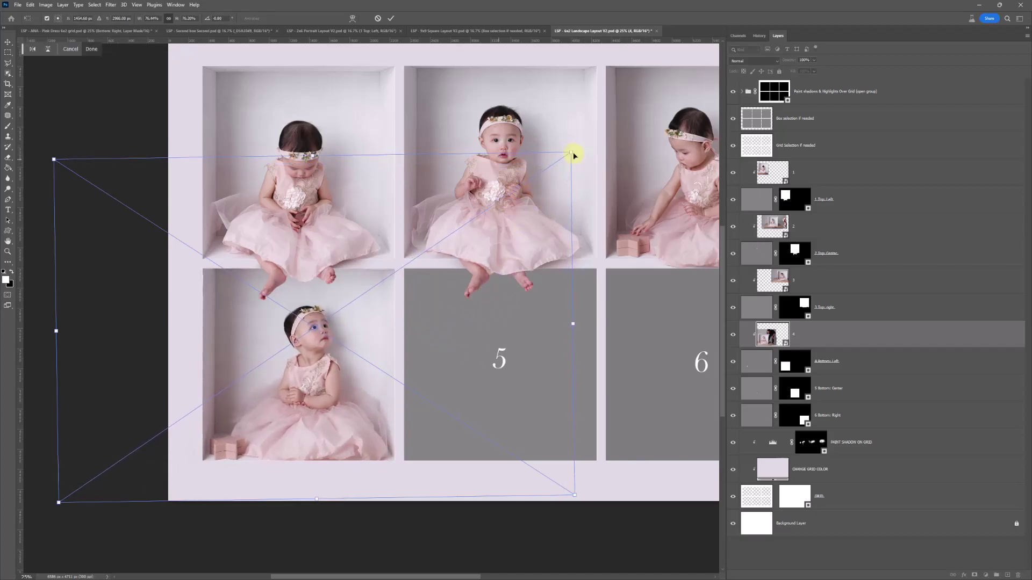
pyautogui.moveTo(53, 160)
pyautogui.mouseDown()
pyautogui.moveTo(65, 161)
pyautogui.moveTo(56, 166)
pyautogui.mouseUp()
pyautogui.moveTo(572, 155); pyautogui.dragTo(577, 149)
# Fine-tune photo 4's lower and upper corners so the box edges match the opening, and commit the distortion
pyautogui.scroll(-1, 577, 213)
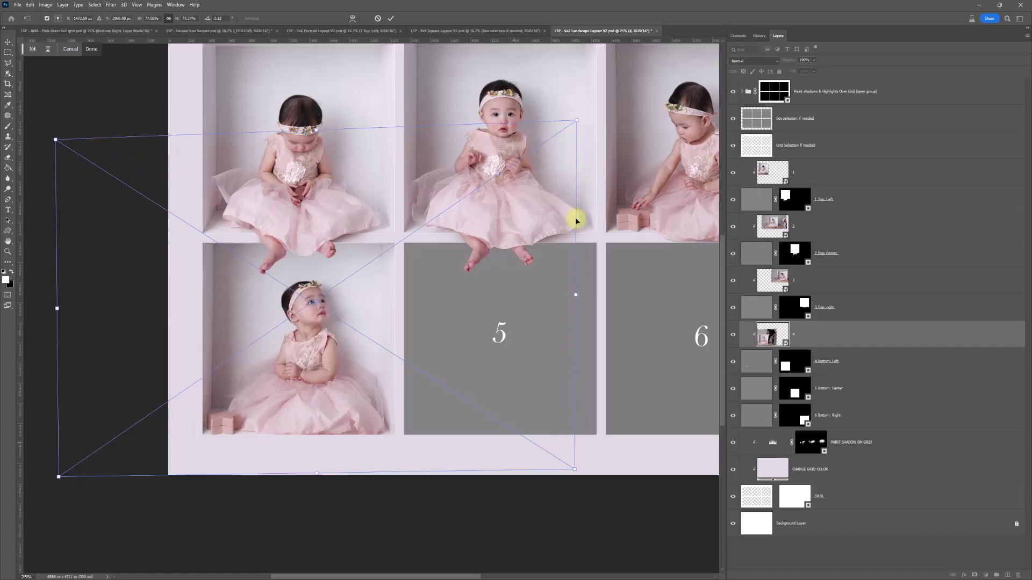
pyautogui.moveTo(575, 466); pyautogui.dragTo(577, 470)
pyautogui.moveTo(58, 478)
pyautogui.mouseDown()
pyautogui.moveTo(74, 469)
pyautogui.moveTo(62, 474)
pyautogui.mouseUp()
pyautogui.moveTo(577, 471); pyautogui.dragTo(576, 468)
pyautogui.moveTo(578, 122); pyautogui.dragTo(579, 119)
pyautogui.moveTo(56, 143); pyautogui.dragTo(55, 142)
pyautogui.doubleClick(295, 401)
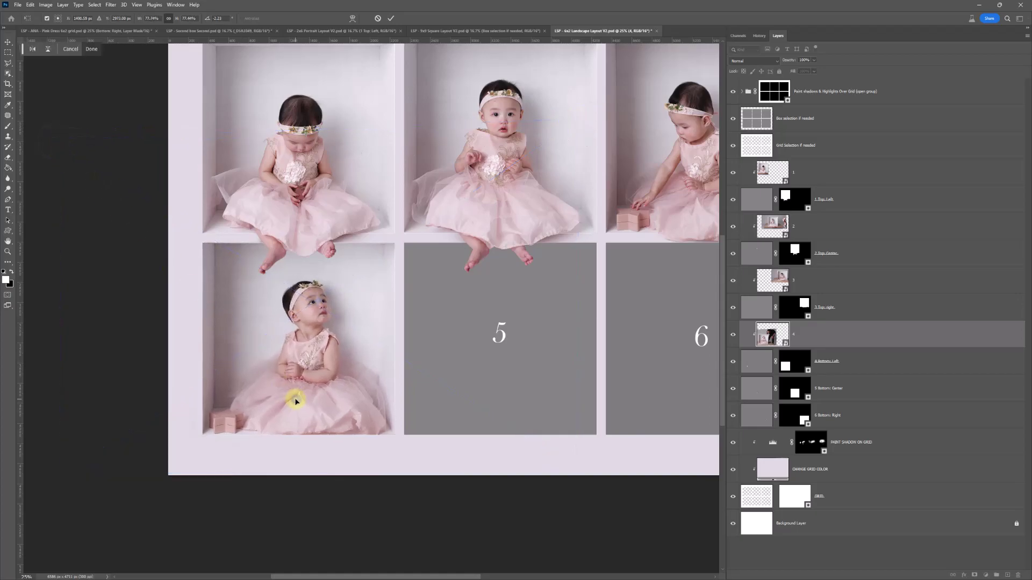
# Select the subject of photo 4 automatically
pyautogui.keyDown('shift'); pyautogui.click(794, 365); pyautogui.keyUp('shift')
pyautogui.keyDown('shift'); pyautogui.click(794, 363); pyautogui.keyUp('shift')
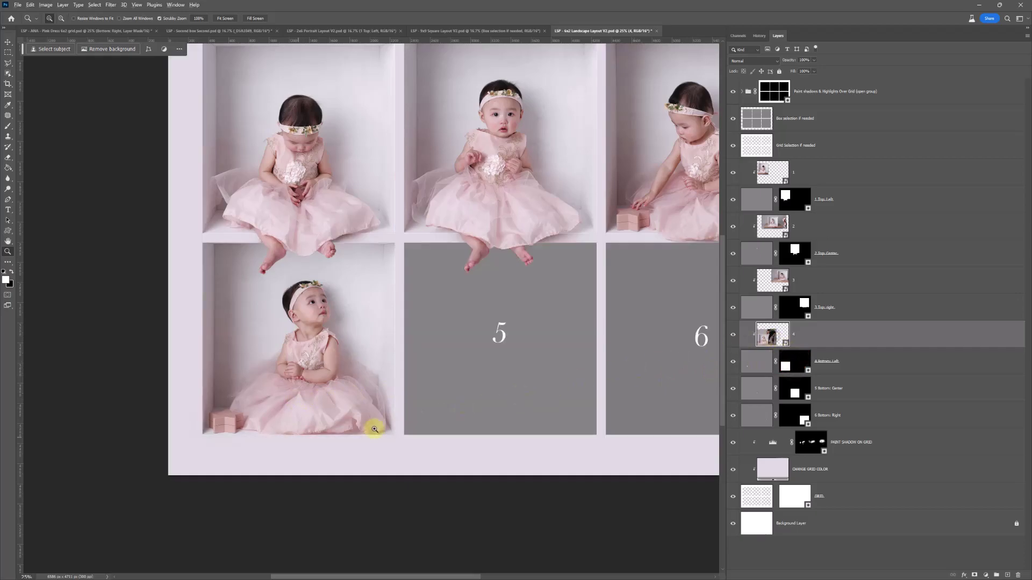
pyautogui.click(301, 443)
pyautogui.click(792, 367)
pyautogui.press('b')
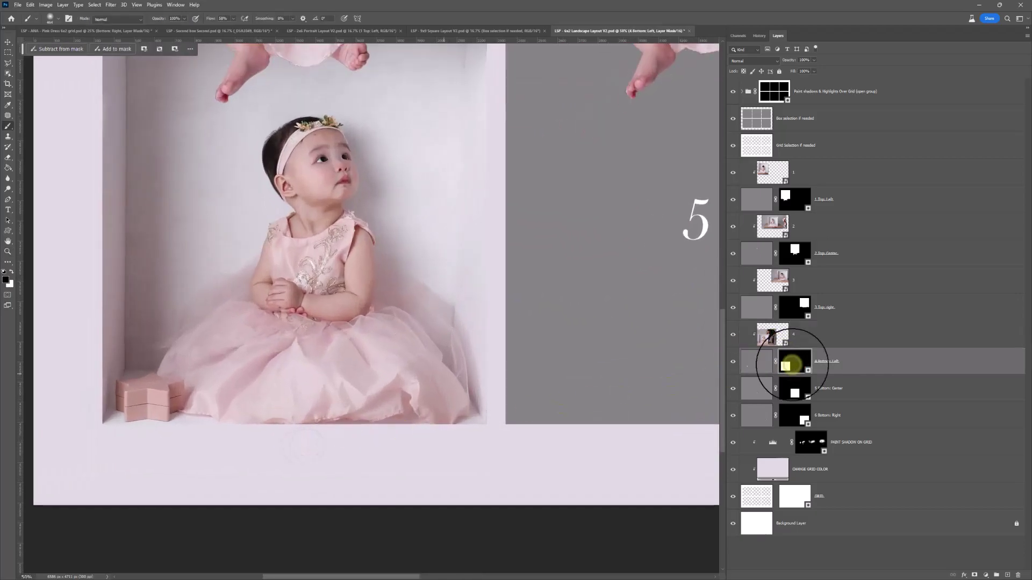
pyautogui.click(771, 336)
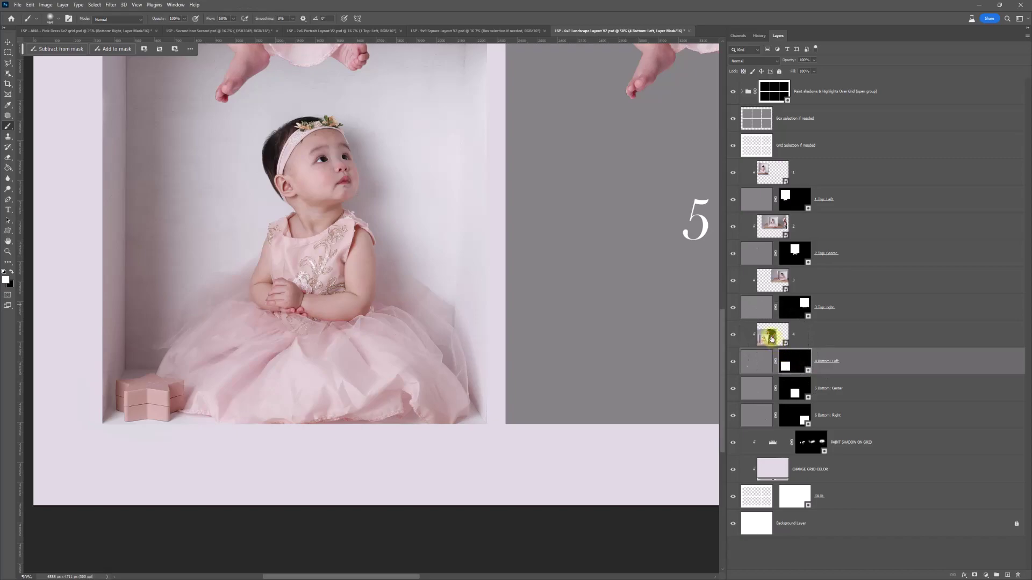
pyautogui.click(102, 5)
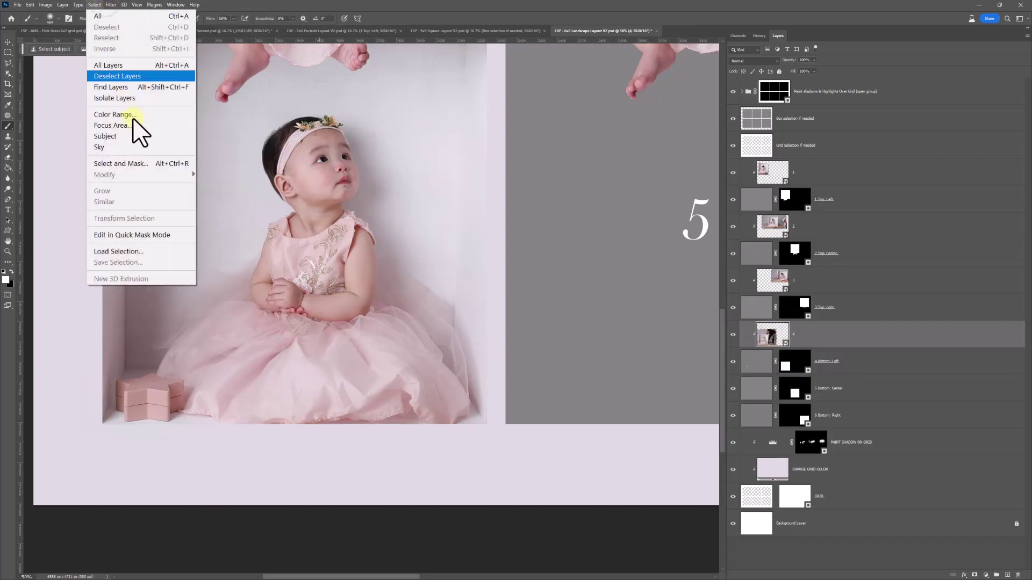
pyautogui.click(138, 138)
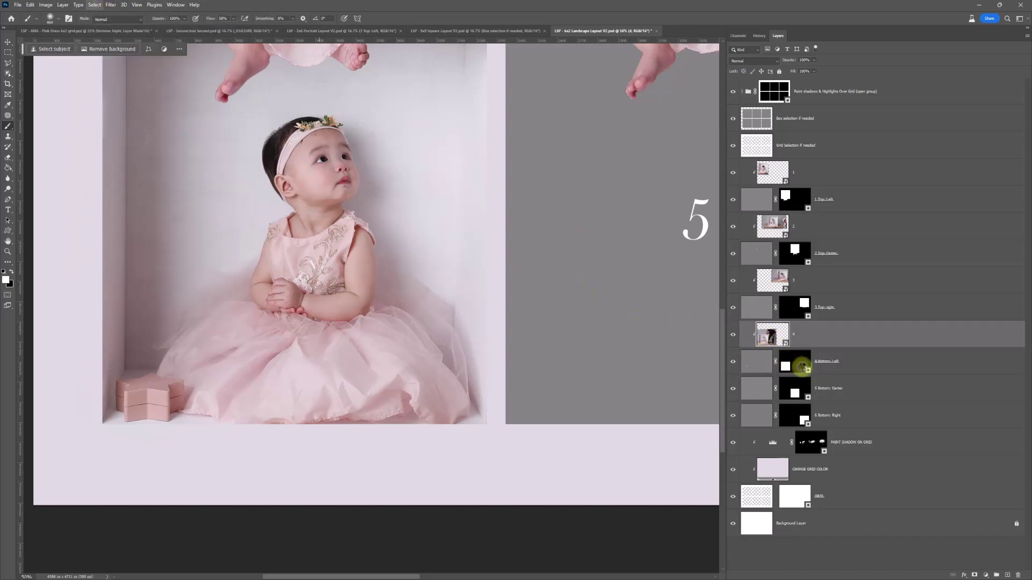
# Paint white on the 4 Bottom: Left mask along the dress hem inside the subject selection, and deselect
pyautogui.click(799, 365)
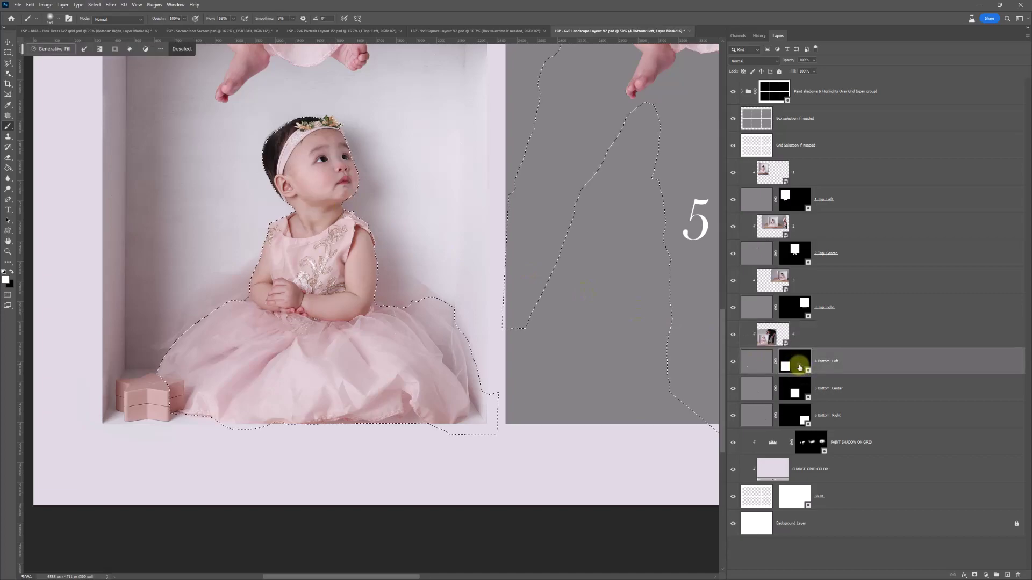
pyautogui.rightClick(348, 315)
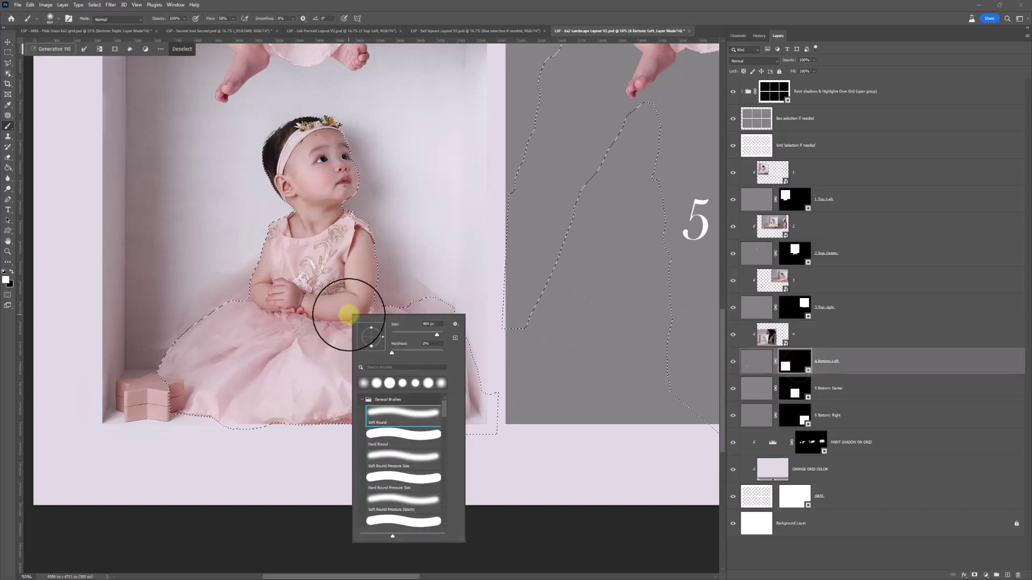
pyautogui.click(266, 405)
pyautogui.moveTo(251, 423); pyautogui.dragTo(369, 426)
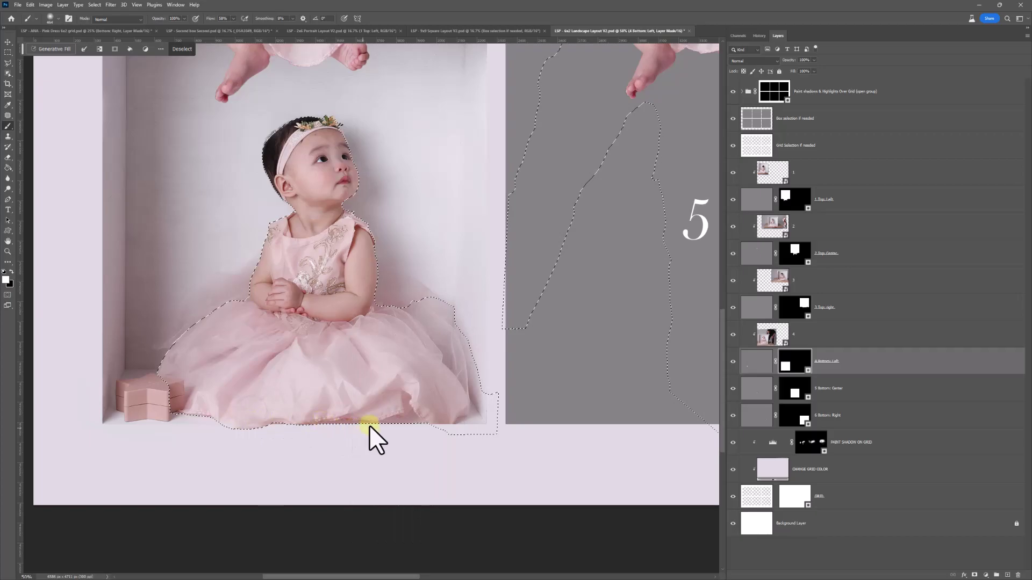
pyautogui.moveTo(294, 424); pyautogui.dragTo(265, 416)
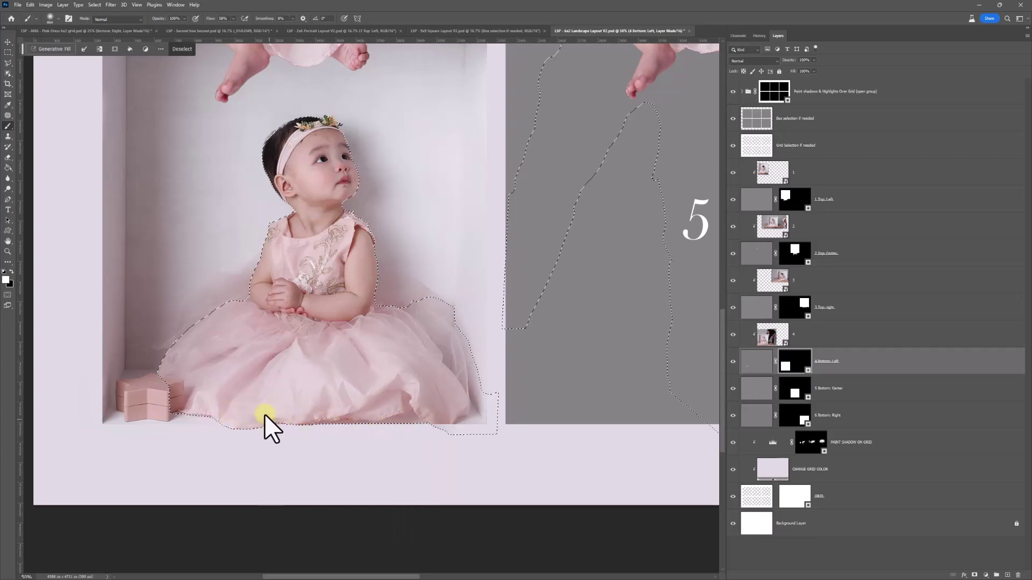
pyautogui.hotkey('ctrl', 'd')
# Reveal the dress corner below the opening by painting white on the 4 Bottom: Left mask with a smaller soft brush
pyautogui.rightClick(406, 396)
pyautogui.press('Escape')
pyautogui.press('z')
pyautogui.click(437, 422)
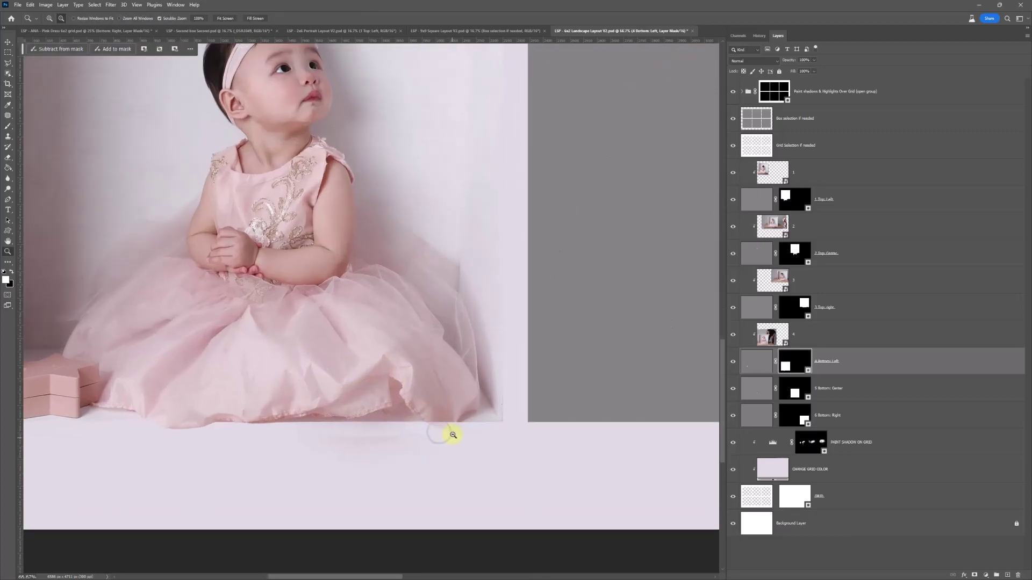
pyautogui.click(454, 435)
pyautogui.click(454, 434)
pyautogui.press('b')
pyautogui.rightClick(473, 405)
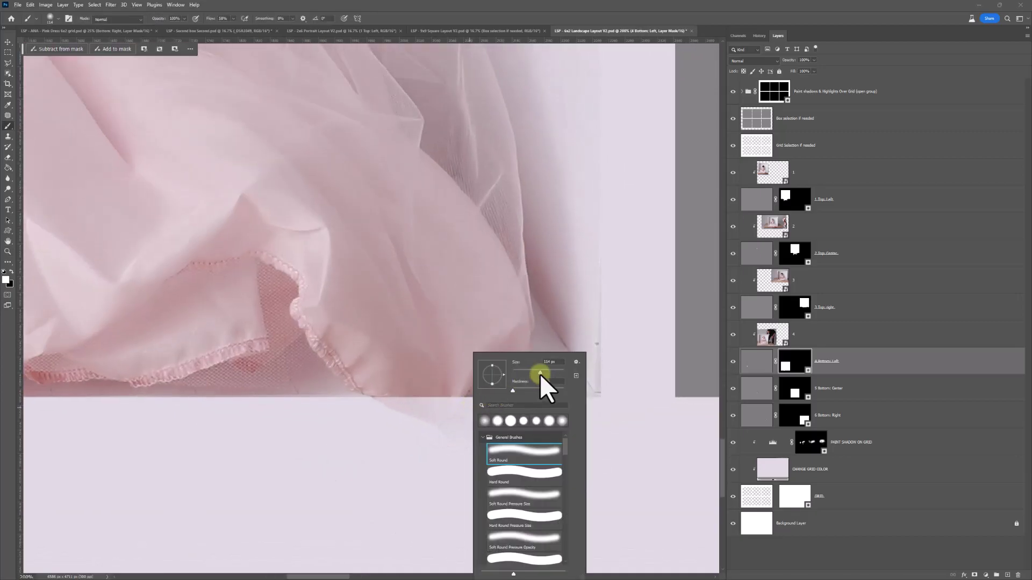
pyautogui.keyDown('shift'); pyautogui.click(783, 364); pyautogui.keyUp('shift')
pyautogui.keyDown('shift'); pyautogui.click(784, 364); pyautogui.keyUp('shift')
pyautogui.rightClick(366, 366)
pyautogui.moveTo(432, 371)
pyautogui.mouseDown()
pyautogui.moveTo(380, 362)
pyautogui.moveTo(398, 396)
pyautogui.moveTo(436, 412)
pyautogui.moveTo(451, 387)
pyautogui.moveTo(431, 416)
pyautogui.moveTo(447, 374)
pyautogui.moveTo(445, 409)
pyautogui.moveTo(386, 357)
pyautogui.moveTo(416, 402)
pyautogui.moveTo(442, 406)
pyautogui.moveTo(492, 343)
pyautogui.moveTo(452, 393)
pyautogui.moveTo(441, 390)
pyautogui.moveTo(511, 349)
pyautogui.moveTo(481, 378)
pyautogui.moveTo(505, 337)
pyautogui.moveTo(461, 372)
pyautogui.moveTo(356, 387)
pyautogui.mouseUp()
pyautogui.press('Return')
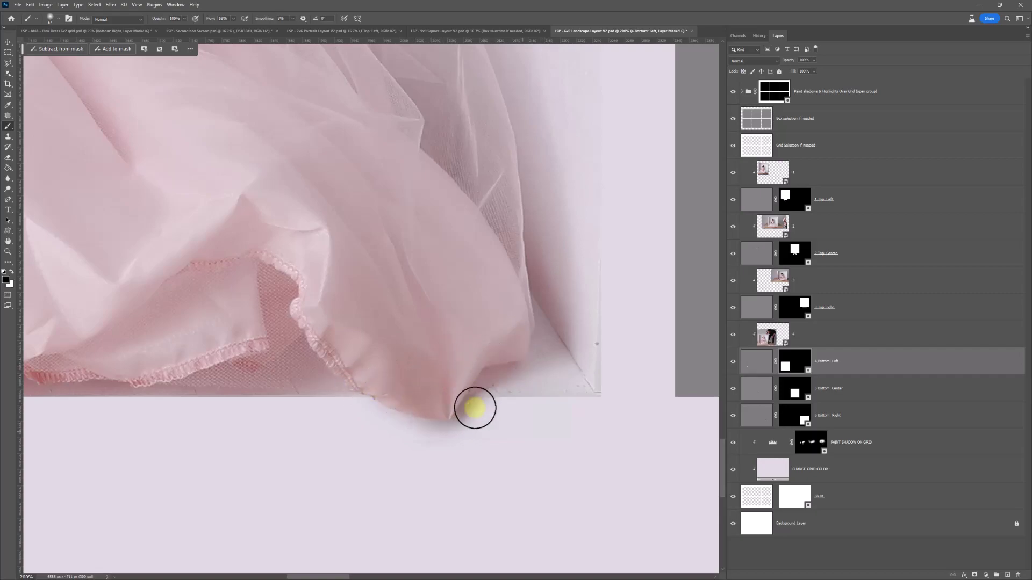
# With brush hardness at 83% and the grid area selected, paint black on the 4 Bottom: Left mask around the dress corner, and deselect
pyautogui.rightClick(518, 420)
pyautogui.click(612, 392)
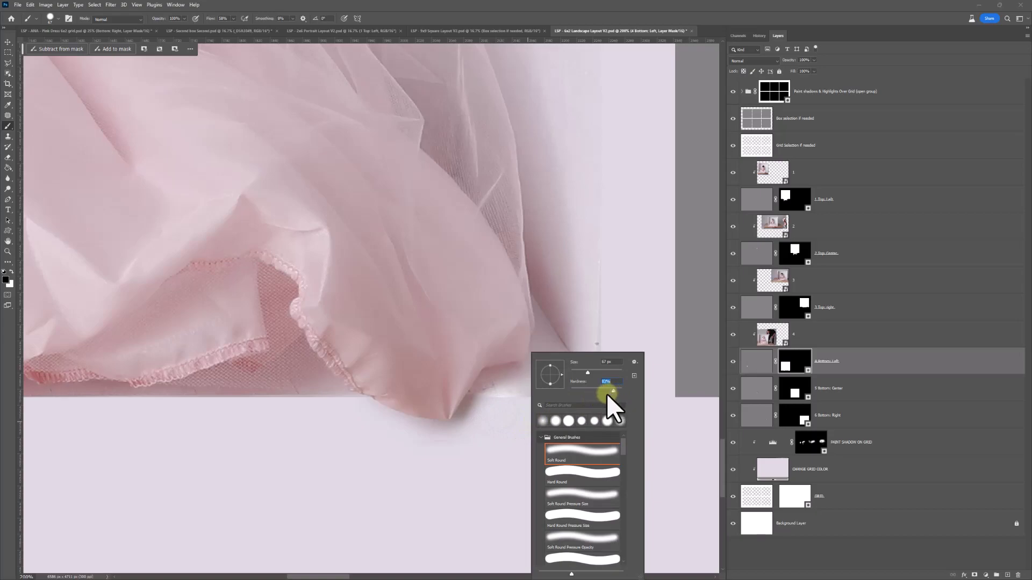
pyautogui.click(507, 418)
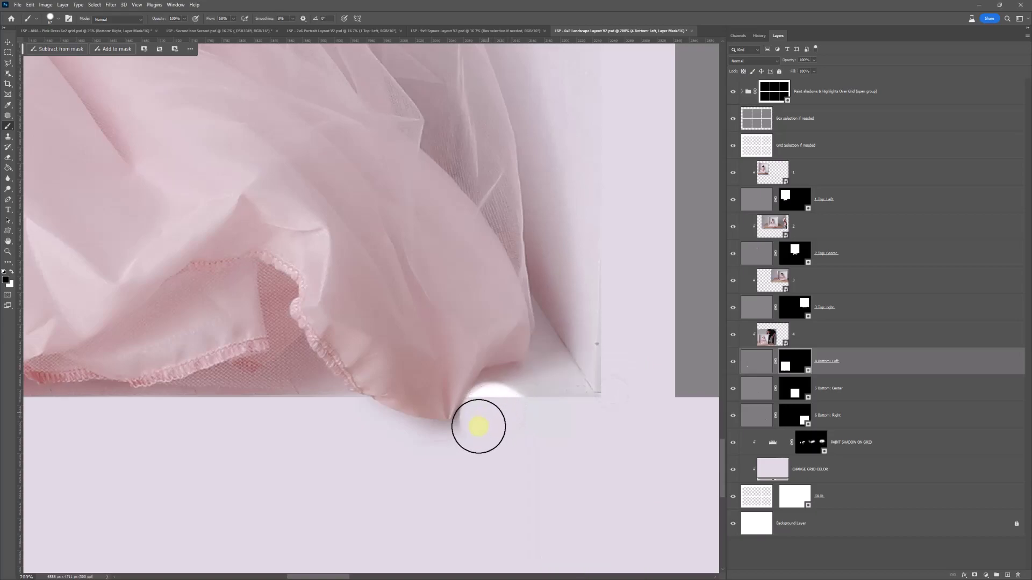
pyautogui.hotkey('ctrl', 'z')
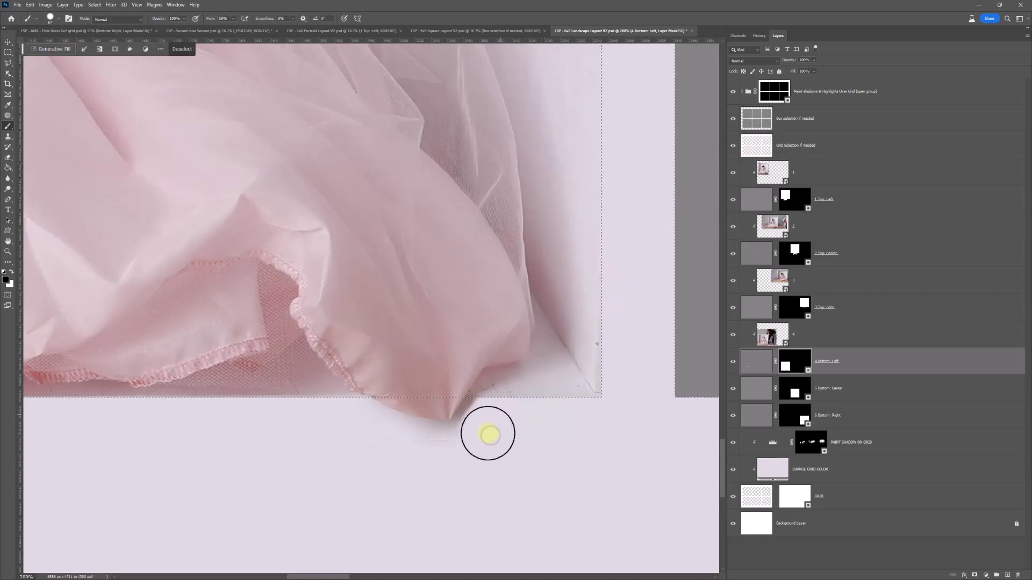
pyautogui.moveTo(490, 409)
pyautogui.mouseDown()
pyautogui.moveTo(473, 443)
pyautogui.moveTo(419, 451)
pyautogui.moveTo(323, 406)
pyautogui.moveTo(423, 448)
pyautogui.moveTo(473, 446)
pyautogui.moveTo(418, 442)
pyautogui.moveTo(330, 409)
pyautogui.moveTo(399, 441)
pyautogui.moveTo(466, 437)
pyautogui.moveTo(516, 384)
pyautogui.moveTo(436, 396)
pyautogui.moveTo(418, 352)
pyautogui.moveTo(436, 397)
pyautogui.moveTo(380, 374)
pyautogui.moveTo(470, 406)
pyautogui.mouseUp()
pyautogui.press('x')
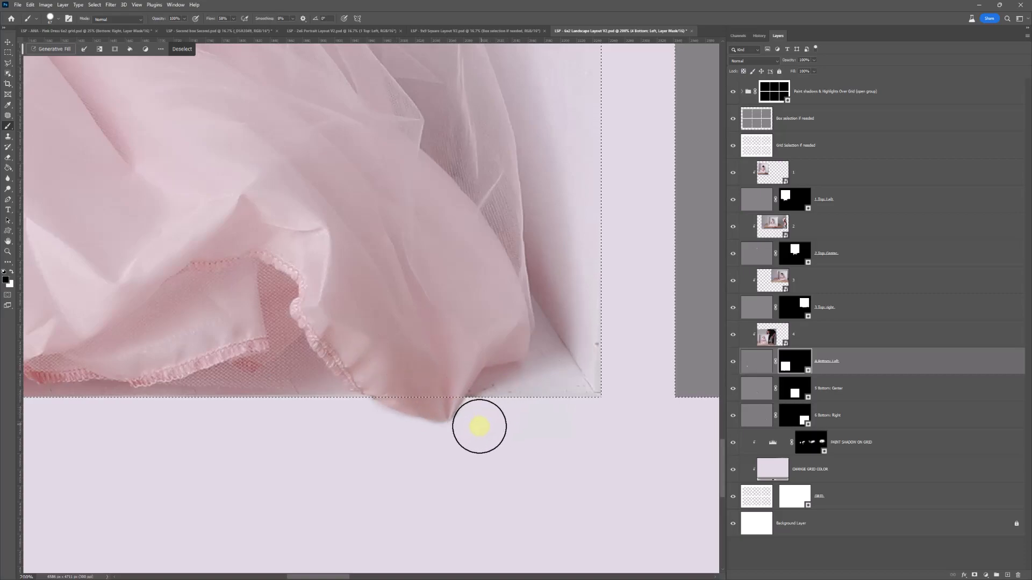
pyautogui.hotkey('ctrl', 'd')
# Paint a soft white shadow on the PAINT SHADOW ON GRID mask beneath photo 4's dress corner and along the hem
pyautogui.rightClick(519, 415)
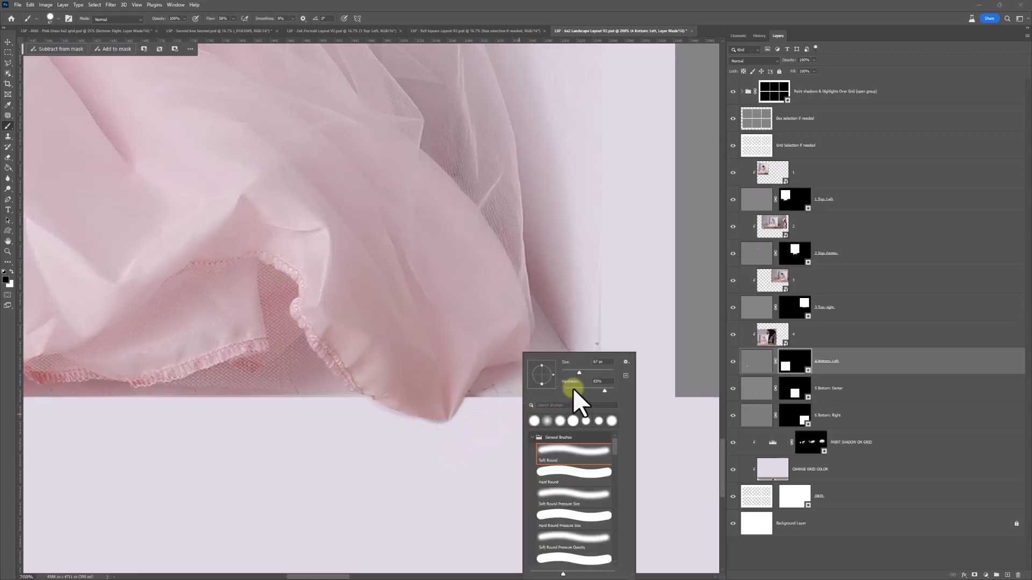
pyautogui.click(804, 370)
pyautogui.click(811, 442)
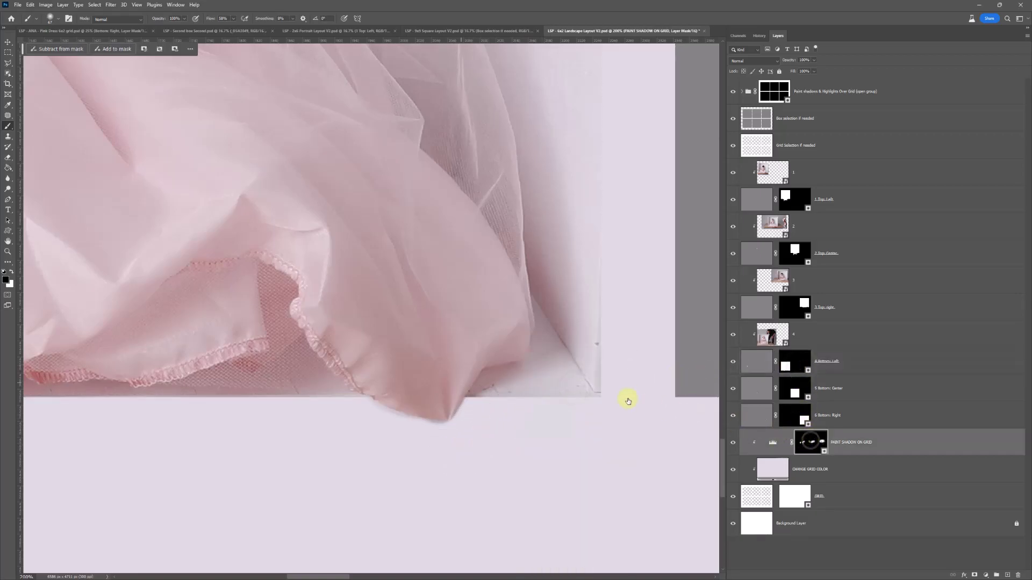
pyautogui.rightClick(468, 365)
pyautogui.press('Return')
pyautogui.press('x')
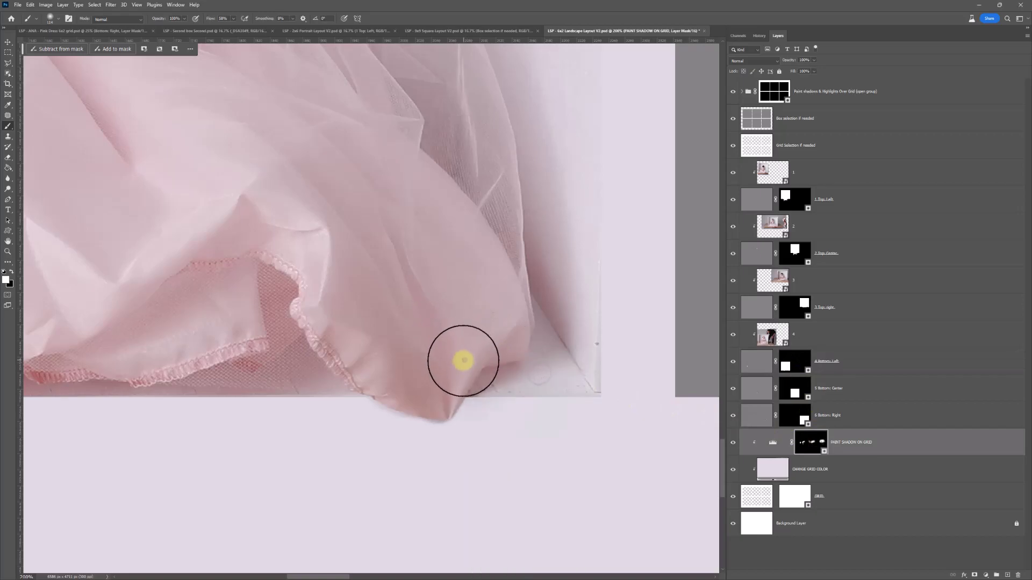
pyautogui.moveTo(445, 388); pyautogui.dragTo(425, 381)
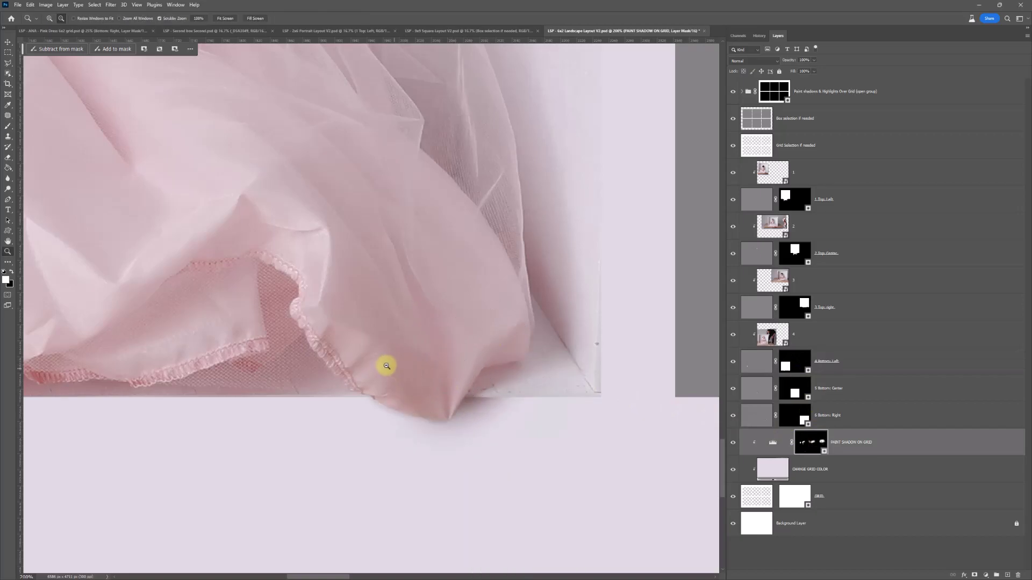
pyautogui.scroll(-3, 380, 363)
pyautogui.moveTo(301, 335); pyautogui.dragTo(459, 361)
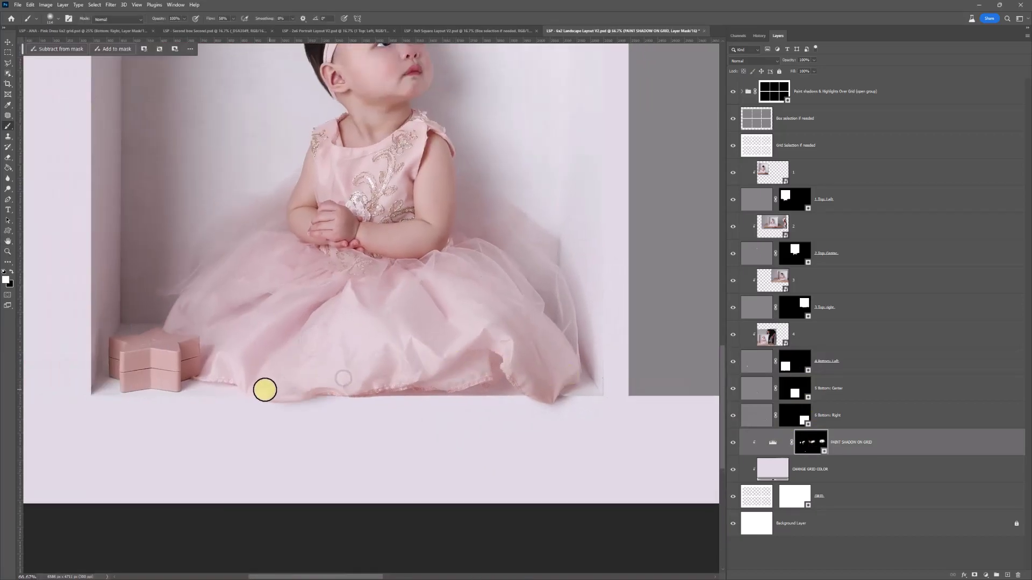
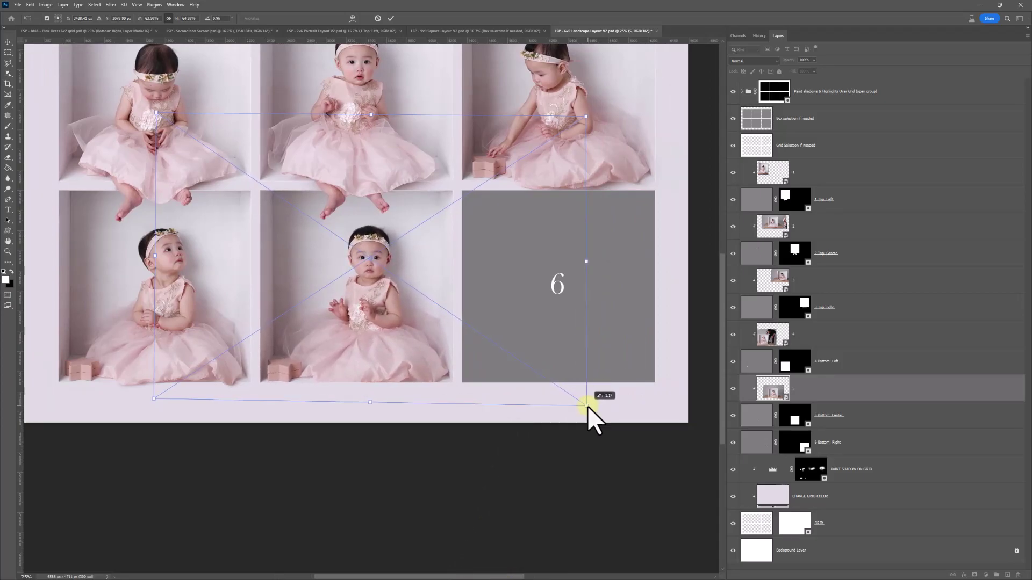
# Distort photo 5 by adjusting its corners until the photographed box fits the bottom-center opening, and apply the transform
pyautogui.moveTo(154, 398); pyautogui.dragTo(153, 398)
pyautogui.moveTo(156, 117); pyautogui.dragTo(164, 118)
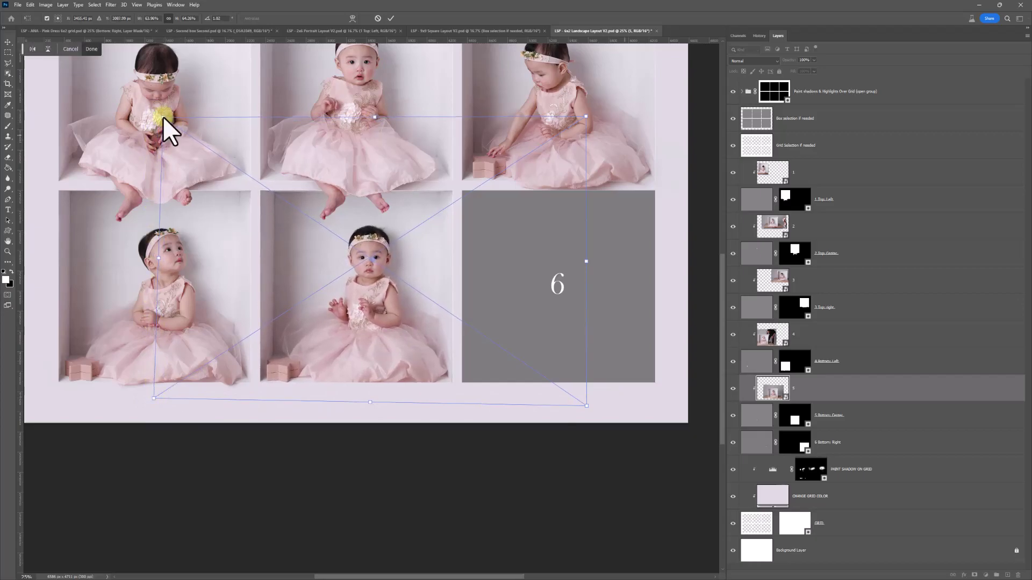
pyautogui.moveTo(585, 116); pyautogui.dragTo(581, 116)
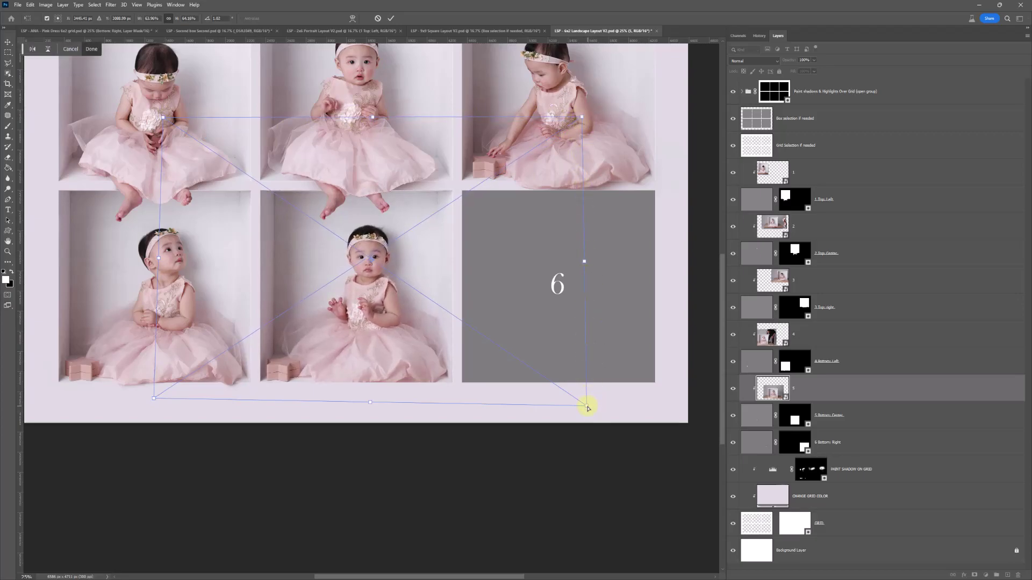
pyautogui.moveTo(588, 407); pyautogui.dragTo(591, 407)
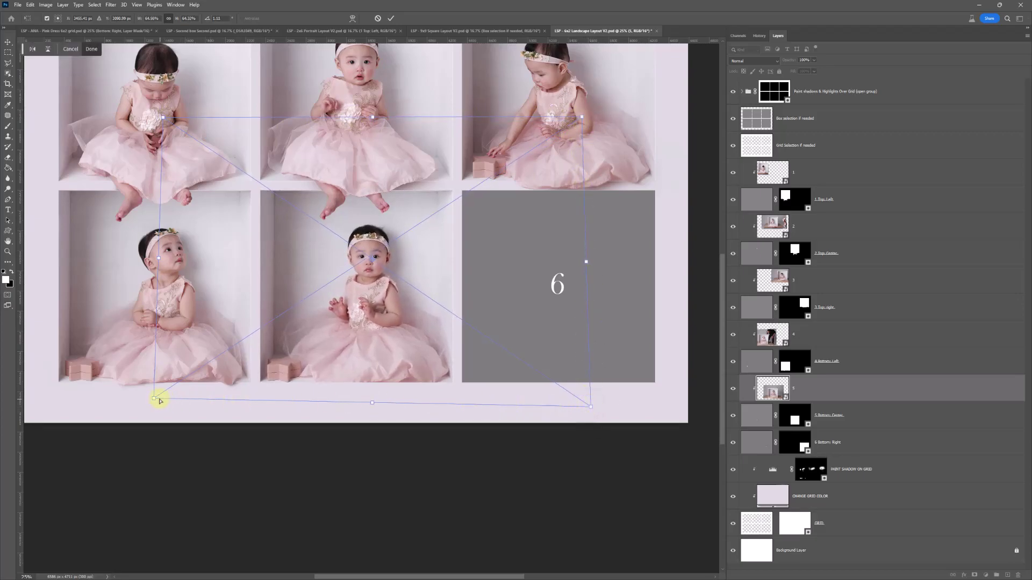
pyautogui.moveTo(159, 400); pyautogui.dragTo(153, 403)
# Load the grid layer as a selection and paint white on the 5 Bottom: Center mask below the dress with a soft brush
pyautogui.press('z')
pyautogui.click(351, 392)
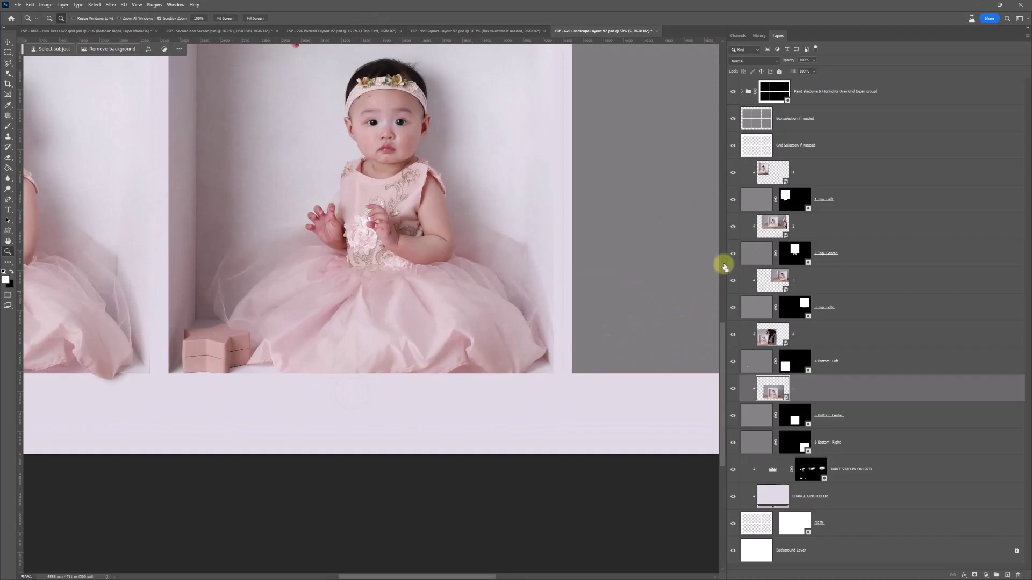
pyautogui.keyDown('ctrl'); pyautogui.click(757, 146); pyautogui.keyUp('ctrl')
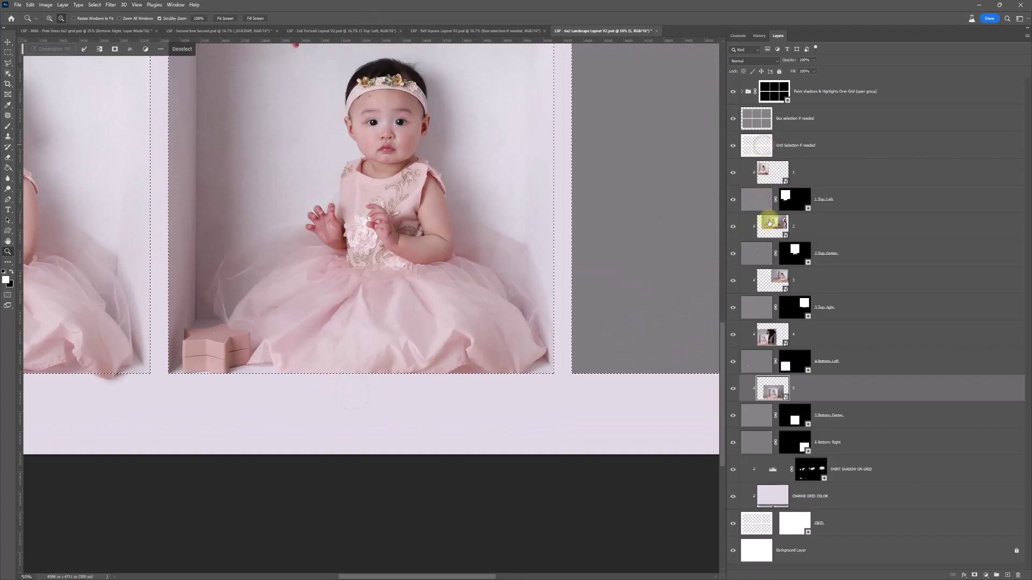
pyautogui.click(786, 409)
pyautogui.press('b')
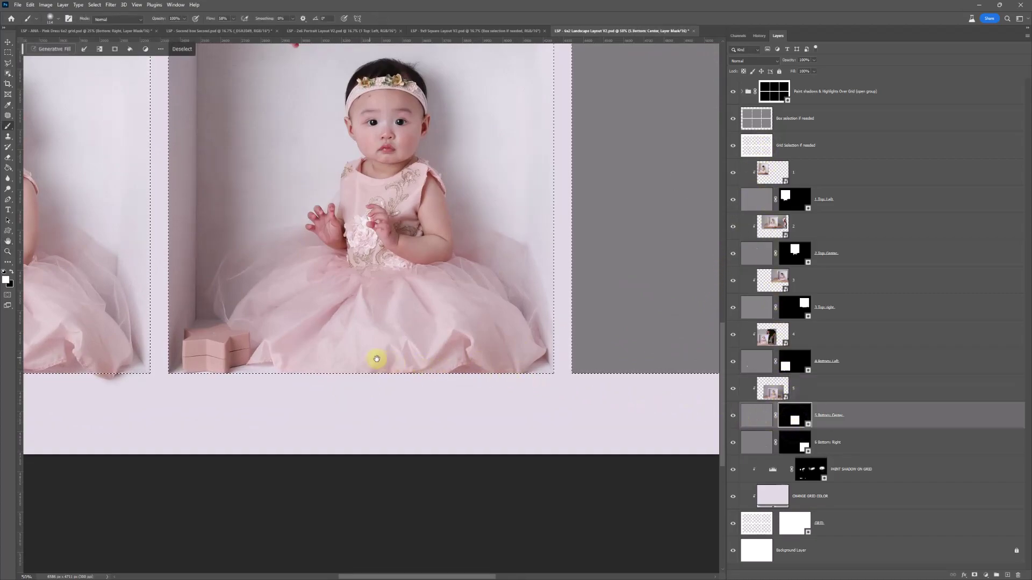
pyautogui.rightClick(371, 358)
pyautogui.click(455, 371)
pyautogui.click(371, 360)
pyautogui.moveTo(370, 367)
pyautogui.mouseDown()
pyautogui.moveTo(305, 373)
pyautogui.moveTo(366, 384)
pyautogui.moveTo(516, 360)
pyautogui.moveTo(289, 346)
pyautogui.mouseUp()
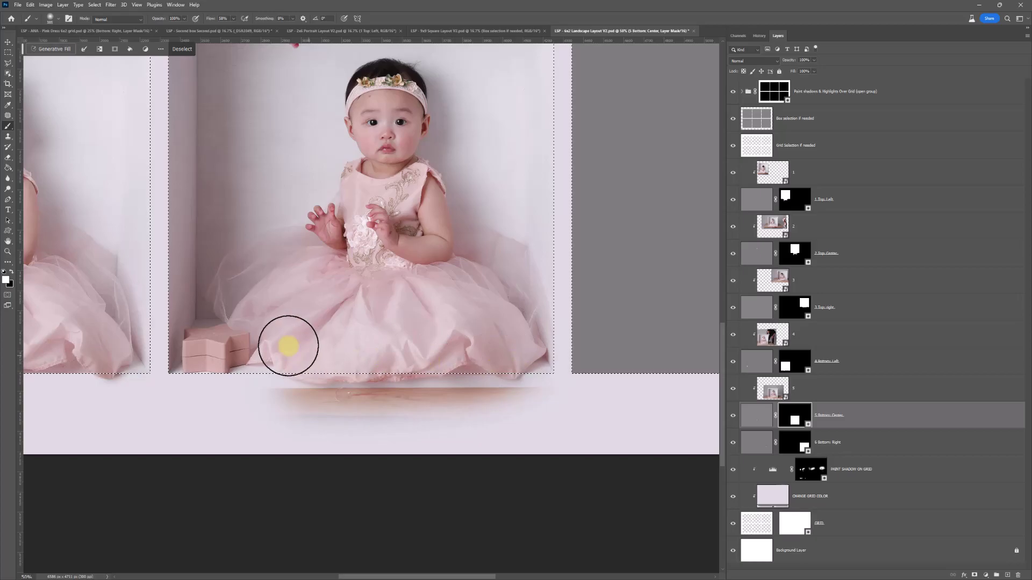
# Switch to black on the 5 Bottom: Center mask and reduce the size of the soft brush
pyautogui.scroll(1, 339, 408)
pyautogui.rightClick(381, 340)
pyautogui.moveTo(430, 349); pyautogui.dragTo(472, 369)
pyautogui.click(786, 415)
pyautogui.press('x')
pyautogui.rightClick(382, 346)
pyautogui.press('Return')
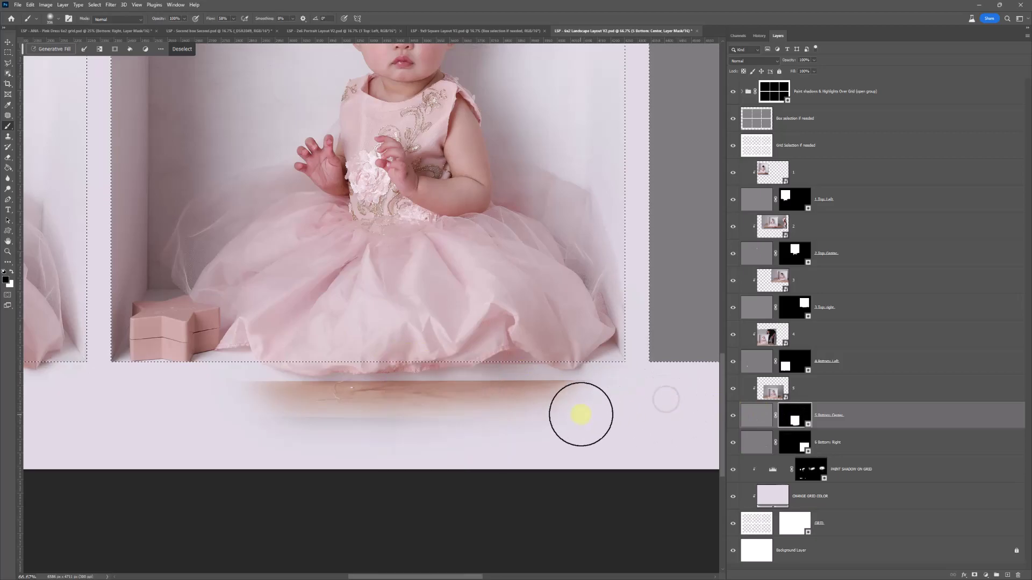
pyautogui.rightClick(573, 394)
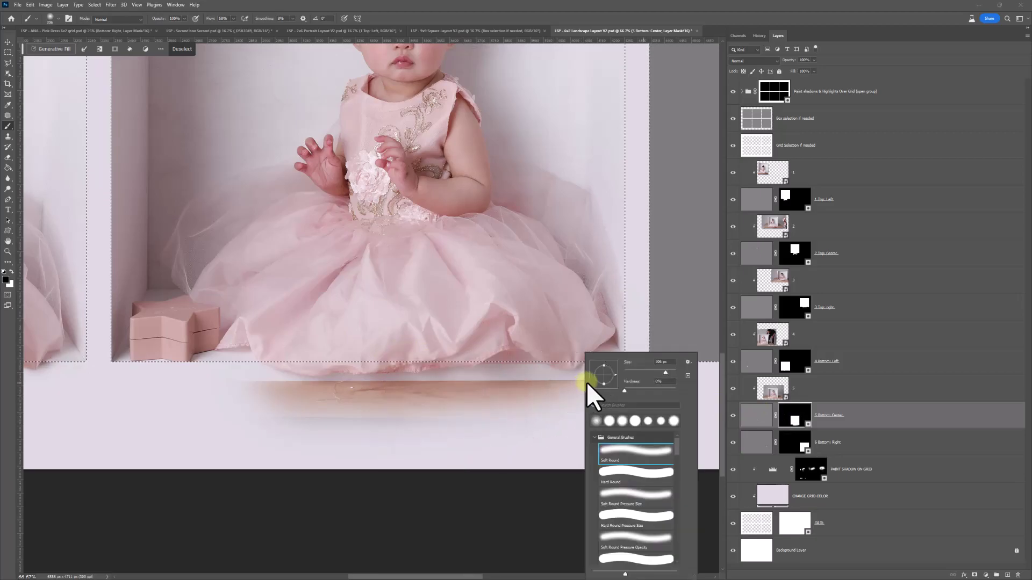
pyautogui.moveTo(666, 377)
pyautogui.mouseDown()
pyautogui.moveTo(583, 396)
pyautogui.moveTo(557, 389)
pyautogui.moveTo(640, 389)
pyautogui.moveTo(565, 386)
pyautogui.mouseUp()
pyautogui.press('Return')
pyautogui.hotkey('ctrl', 'z')
# Raise brush hardness to about 70%, paint black on the 5 Bottom: Center mask over the exposed table strip and around the hem, and deselect
pyautogui.rightClick(532, 394)
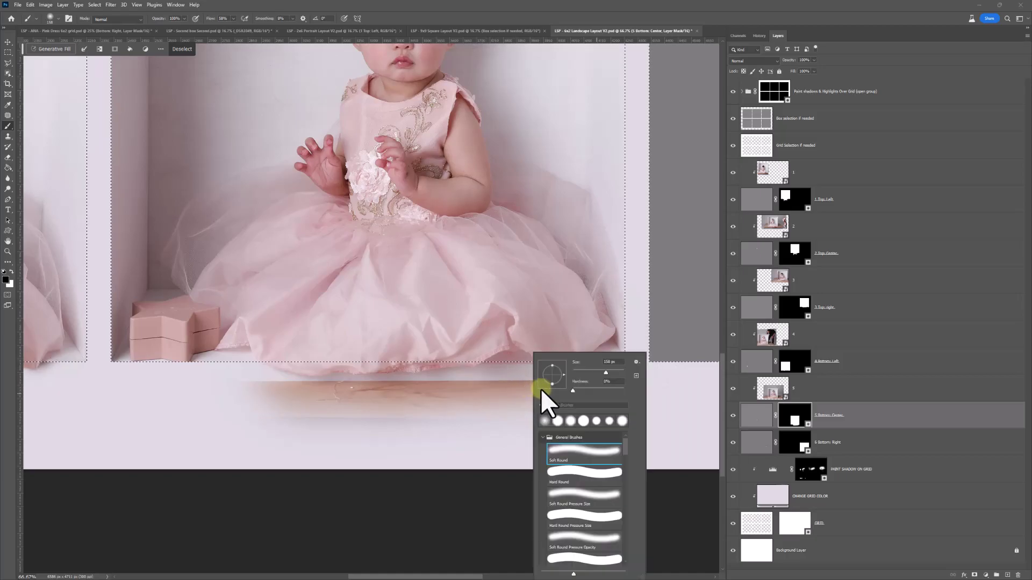
pyautogui.click(607, 390)
pyautogui.press('Return')
pyautogui.moveTo(473, 400); pyautogui.dragTo(594, 401)
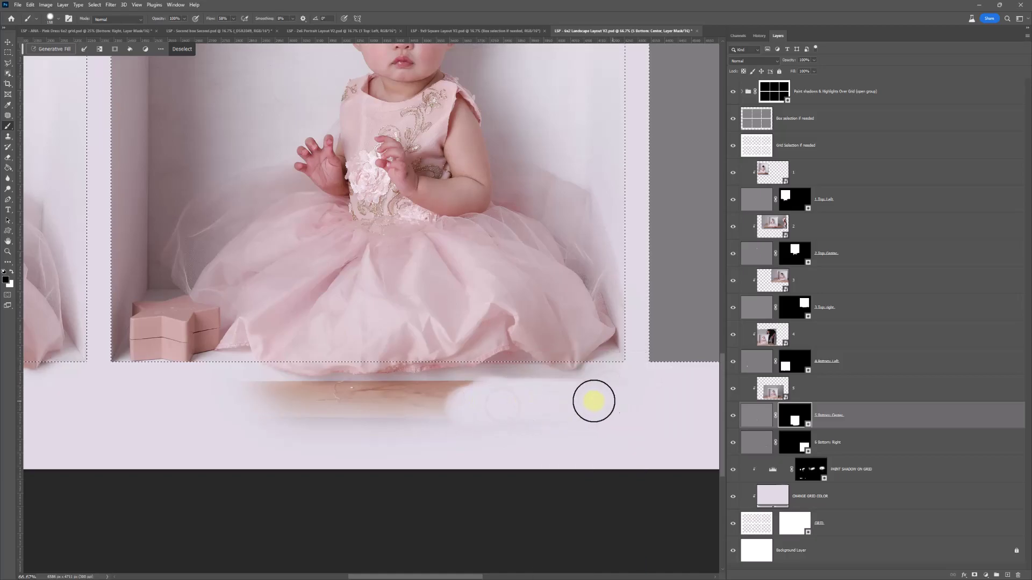
pyautogui.moveTo(505, 400)
pyautogui.mouseDown()
pyautogui.moveTo(246, 398)
pyautogui.moveTo(613, 432)
pyautogui.mouseUp()
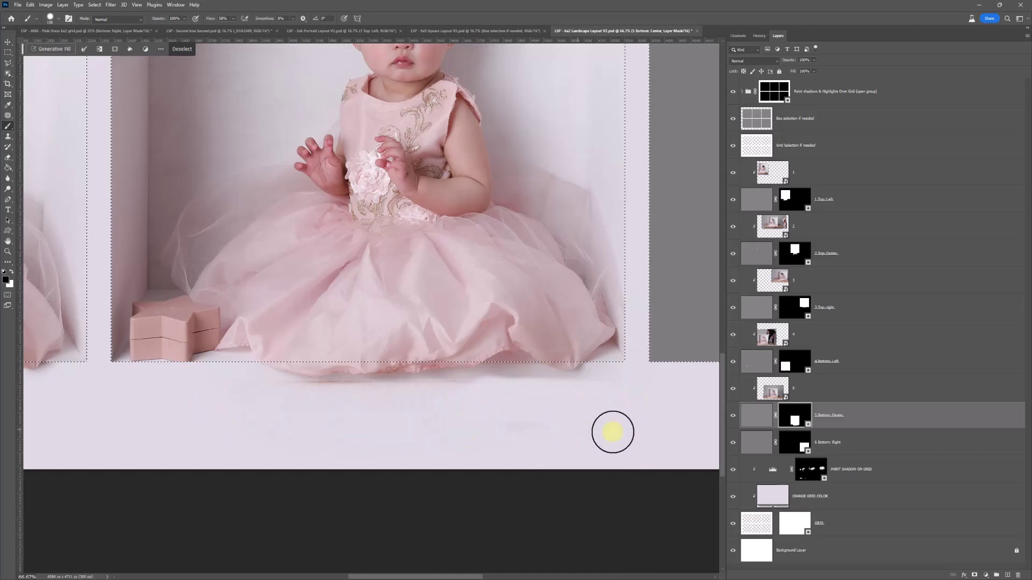
pyautogui.moveTo(424, 400); pyautogui.dragTo(245, 395)
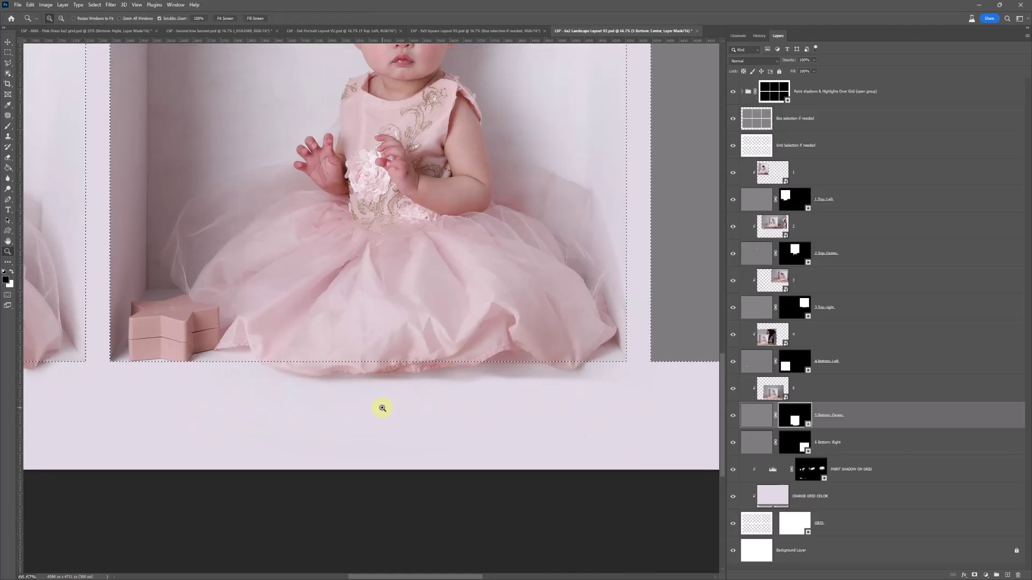
pyautogui.scroll(1, 380, 408)
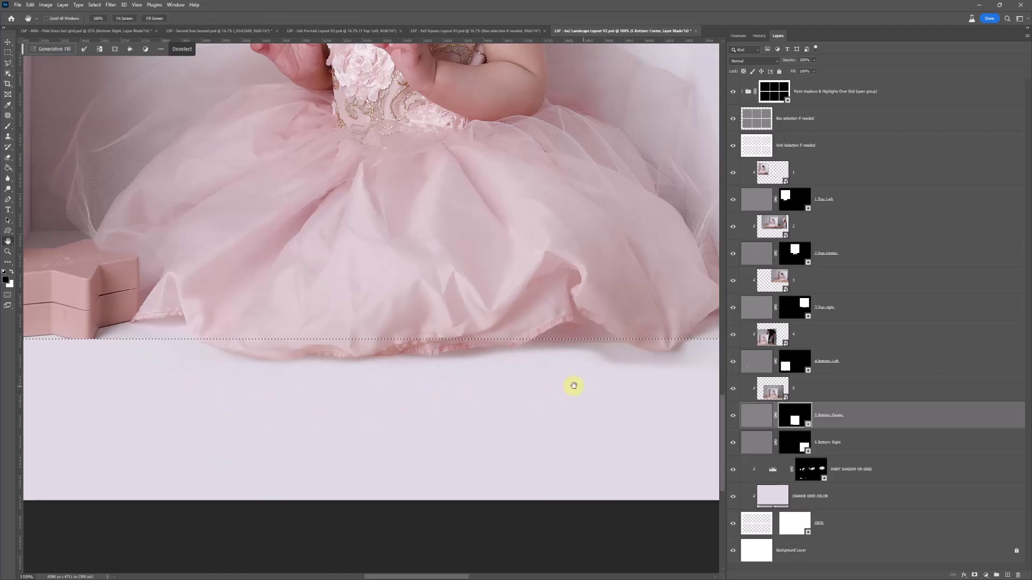
pyautogui.moveTo(574, 386); pyautogui.dragTo(403, 385)
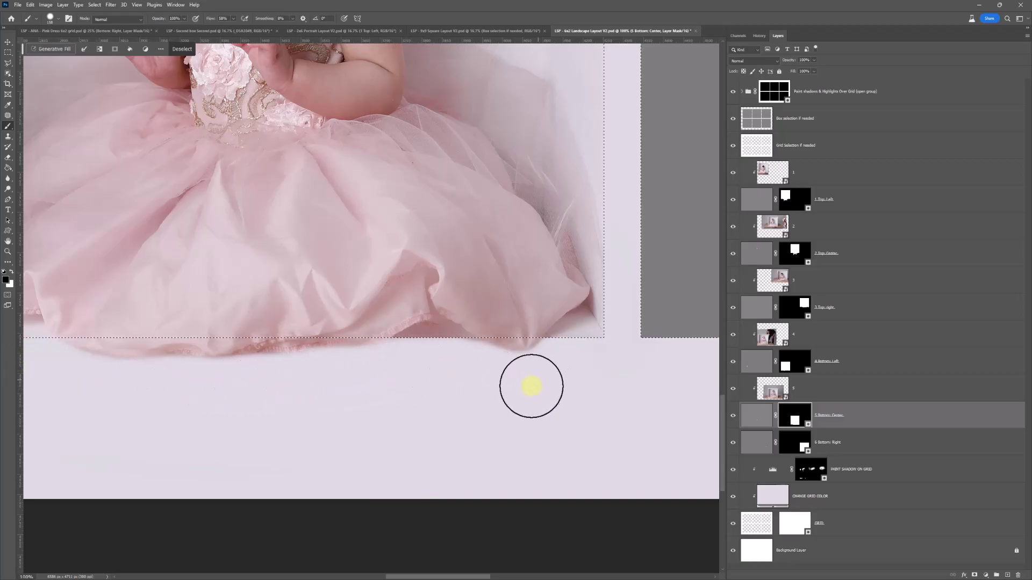
pyautogui.hotkey('ctrl', 'd')
# Clean up the 5 Bottom: Center mask edge along the dress hem with a smaller black brush
pyautogui.rightClick(563, 373)
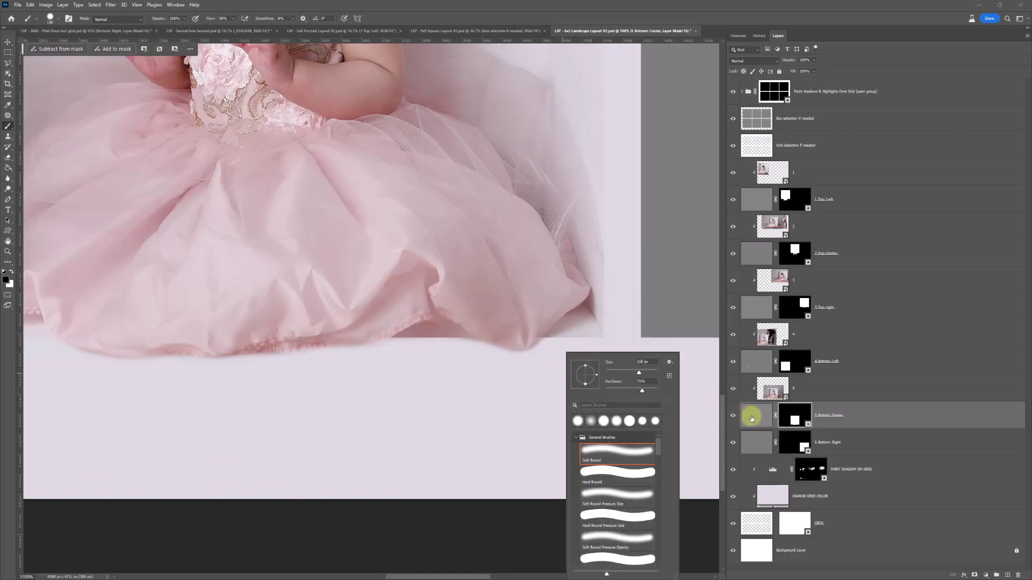
pyautogui.click(787, 421)
pyautogui.rightClick(507, 334)
pyautogui.click(505, 306)
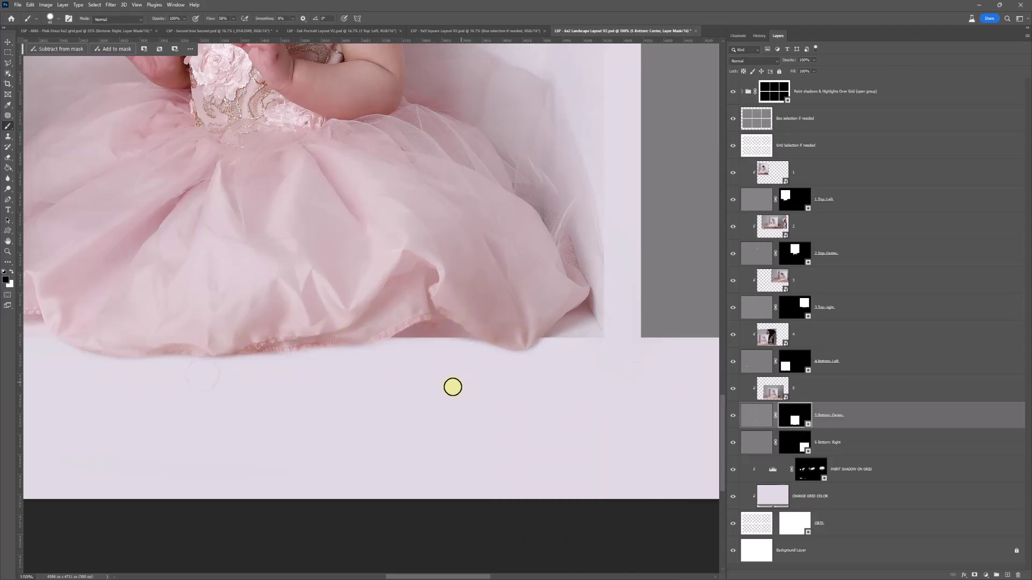
# Paint a soft white shadow with 0% brush hardness on the PAINT SHADOW ON GRID mask beneath photo 5's dress corner
pyautogui.click(806, 476)
pyautogui.rightClick(472, 338)
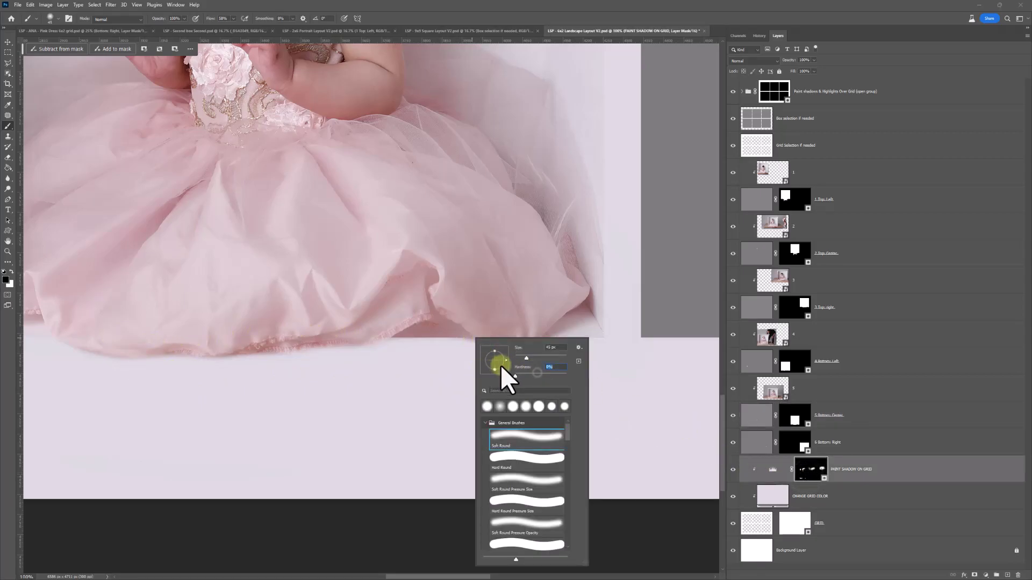
pyautogui.press('Return')
pyautogui.press('x')
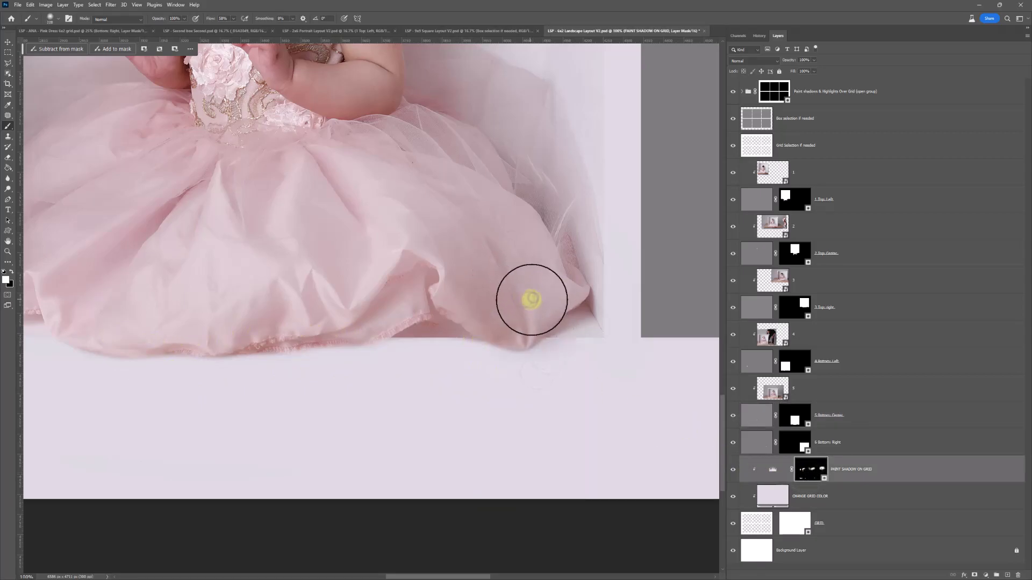
pyautogui.moveTo(545, 292)
pyautogui.mouseDown()
pyautogui.moveTo(553, 288)
pyautogui.moveTo(387, 283)
pyautogui.moveTo(362, 301)
pyautogui.moveTo(380, 297)
pyautogui.mouseUp()
# Extend the shadow along photo 5's dress hem by painting white on the PAINT SHADOW ON GRID mask with a smaller soft brush
pyautogui.rightClick(378, 294)
pyautogui.moveTo(445, 309); pyautogui.dragTo(433, 309)
pyautogui.press('Return')
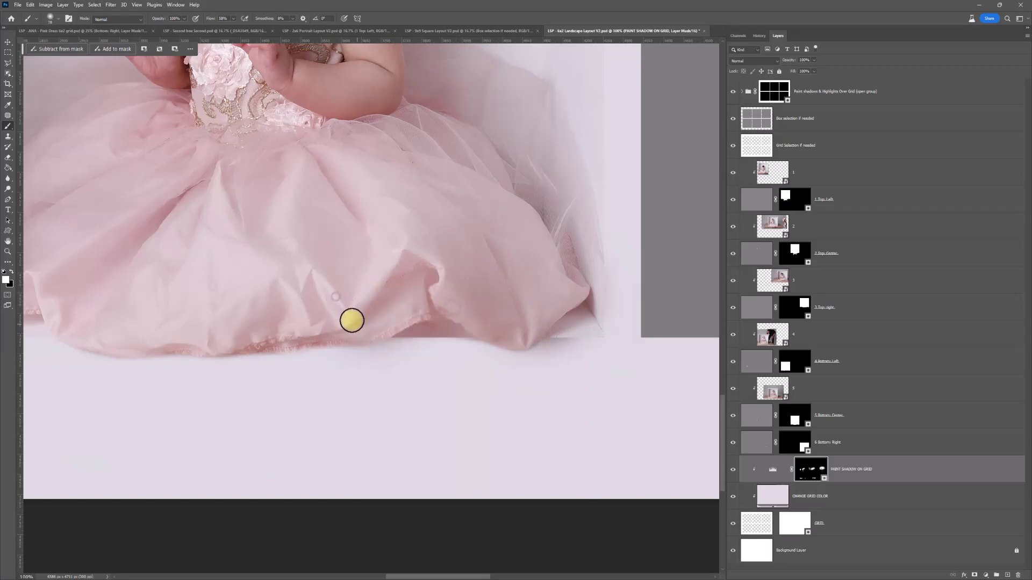
pyautogui.moveTo(339, 330); pyautogui.dragTo(184, 342)
pyautogui.press('space')
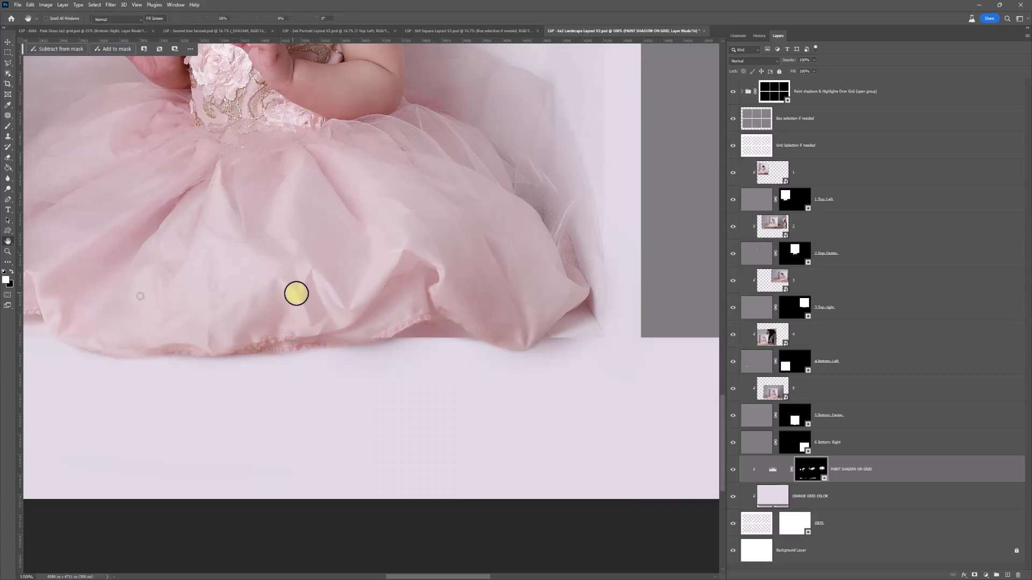
pyautogui.moveTo(170, 274); pyautogui.dragTo(326, 278)
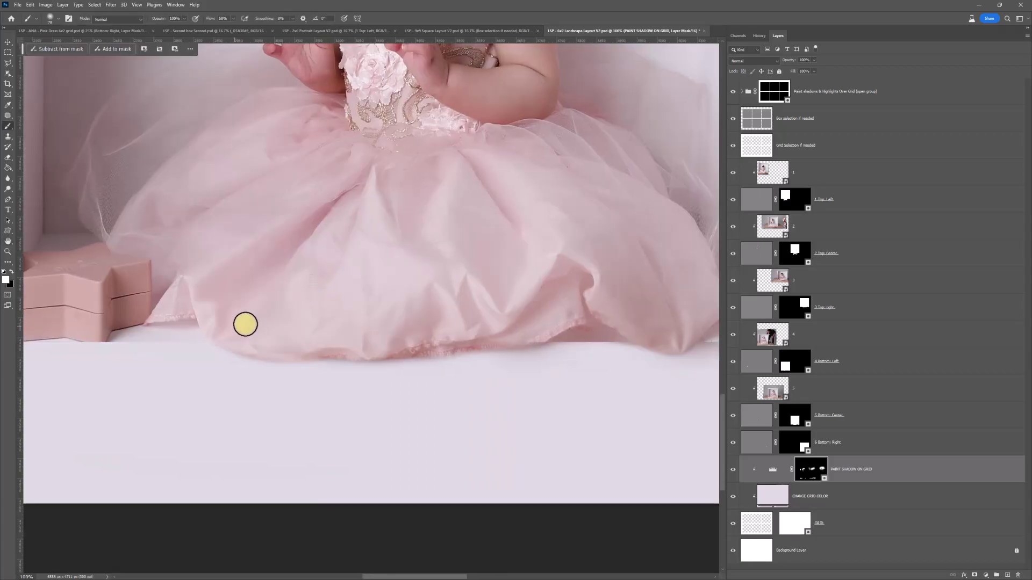
# Paint black on the PAINT SHADOW ON GRID mask to trim the shadow between photo 5's dress hem and the star box
pyautogui.press('space')
pyautogui.moveTo(527, 321); pyautogui.dragTo(339, 302)
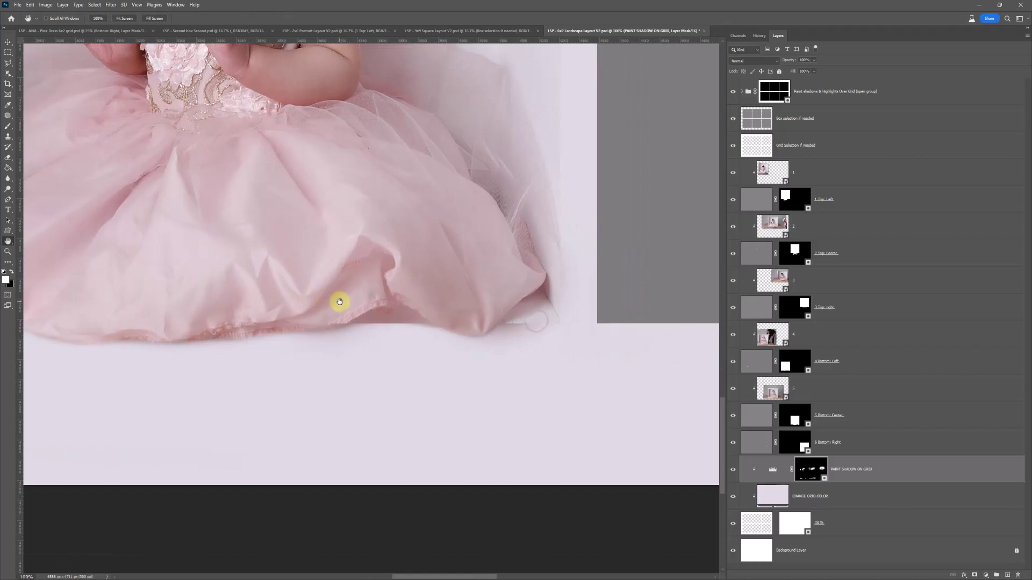
pyautogui.moveTo(285, 284); pyautogui.dragTo(406, 286)
pyautogui.press('x')
pyautogui.moveTo(146, 320); pyautogui.dragTo(93, 315)
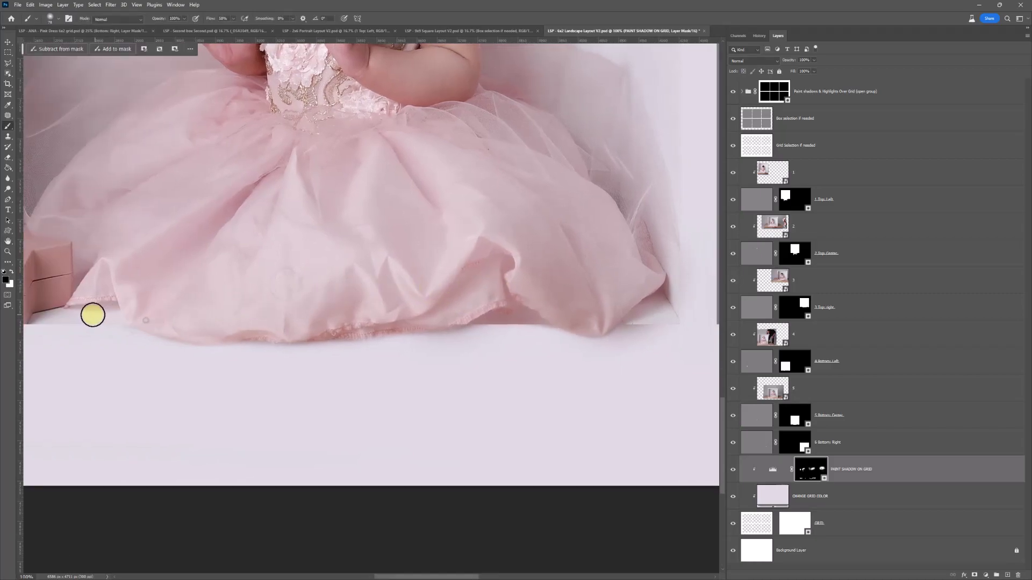
# Adjust the brush and paint white on the 5 Bottom: Center mask to restore the dress hem below the opening
pyautogui.press('space')
pyautogui.moveTo(490, 303); pyautogui.dragTo(438, 298)
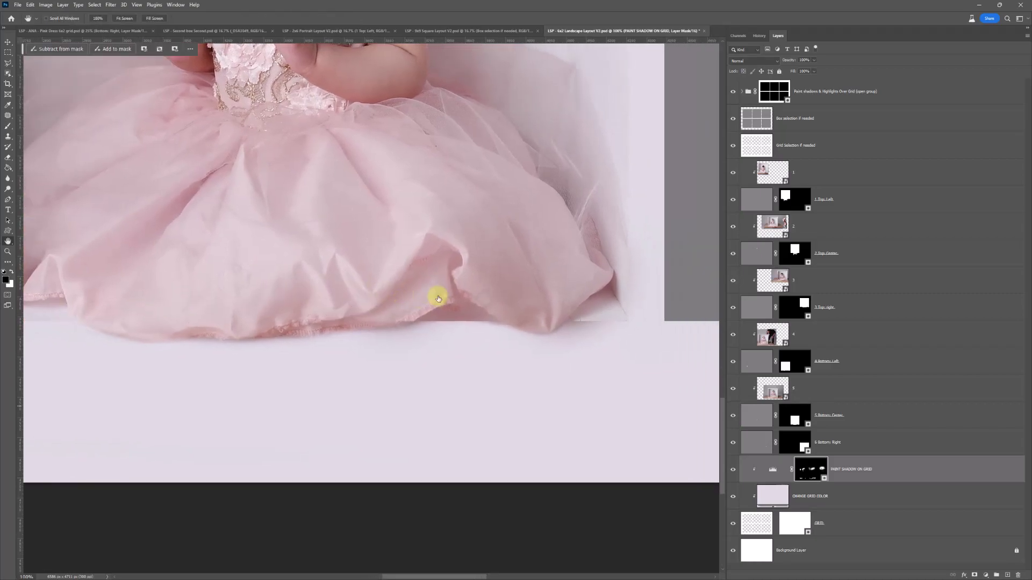
pyautogui.click(788, 418)
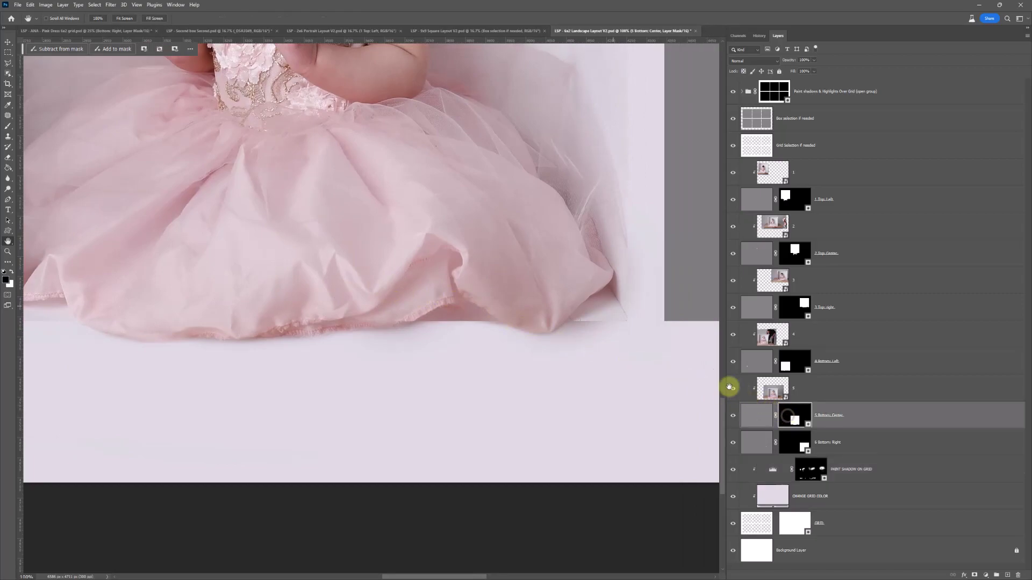
pyautogui.rightClick(543, 293)
pyautogui.click(787, 415)
pyautogui.press('x')
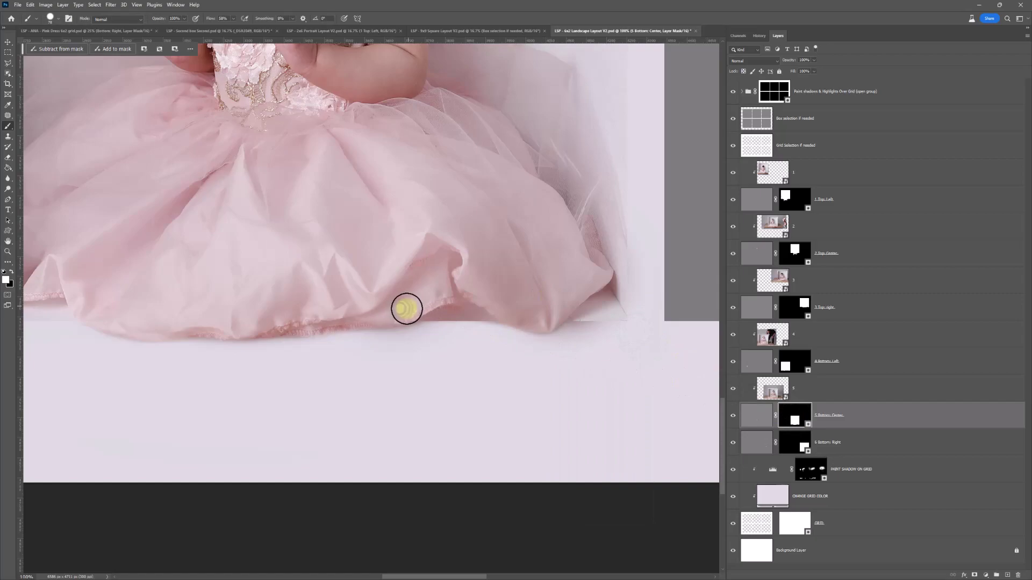
pyautogui.moveTo(363, 315); pyautogui.dragTo(245, 324)
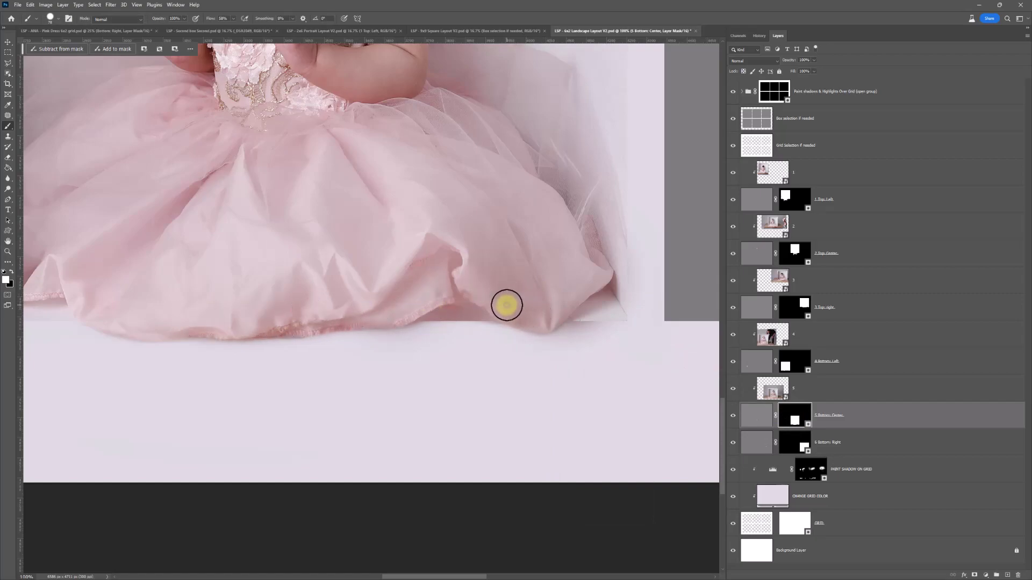
# With the grid area selected, paint black on the 5 Bottom: Center mask in the gap beside the dress corner, and deselect
pyautogui.keyDown('ctrl'); pyautogui.click(752, 145); pyautogui.keyUp('ctrl')
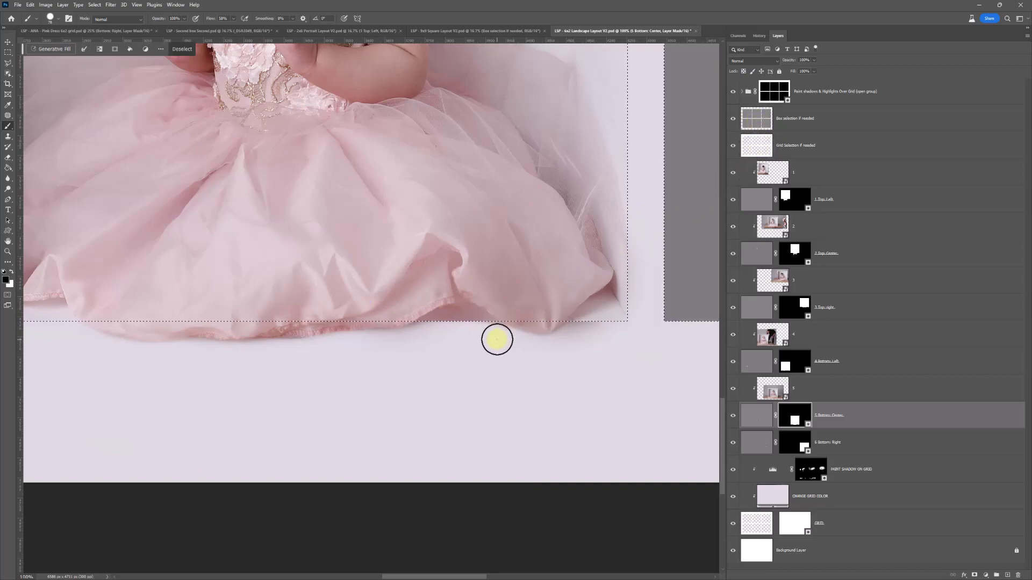
pyautogui.moveTo(496, 338); pyautogui.dragTo(493, 335)
pyautogui.hotkey('ctrl', 'd')
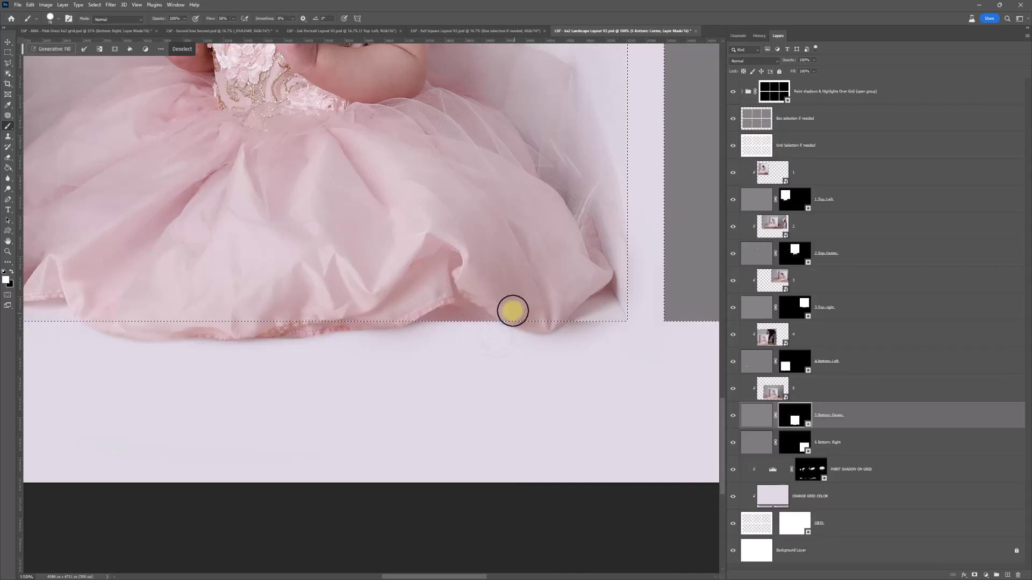
pyautogui.press('x')
# Place 6.jpg from the Renamed folder in File Explorer into the template and move its layer directly above 6 Bottom: Right
pyautogui.keyDown('alt'); pyautogui.click(532, 356); pyautogui.keyUp('alt')
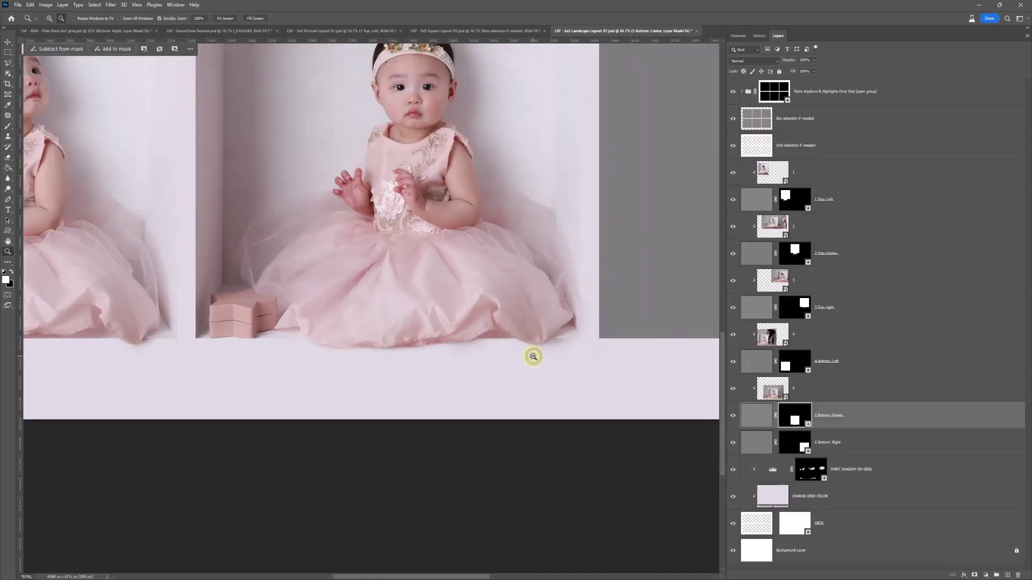
pyautogui.moveTo(572, 331); pyautogui.dragTo(531, 328)
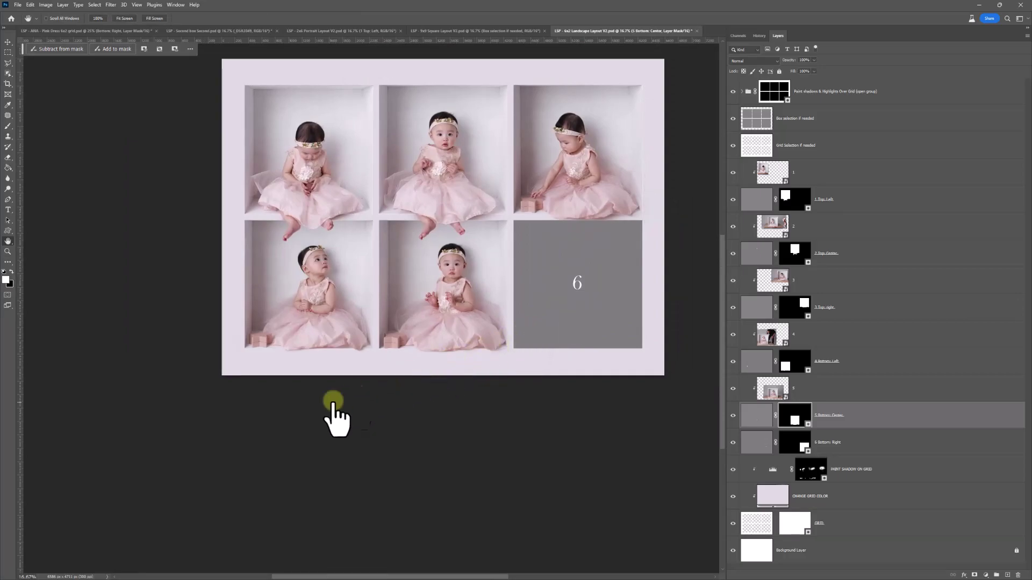
pyautogui.hotkey('alt', 'Tab')
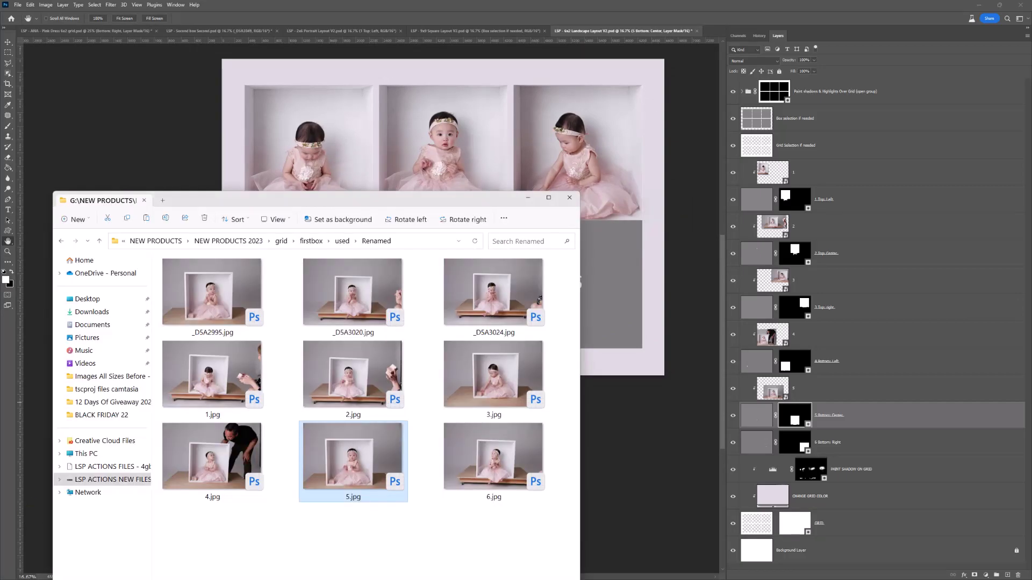
pyautogui.moveTo(475, 461); pyautogui.dragTo(649, 276)
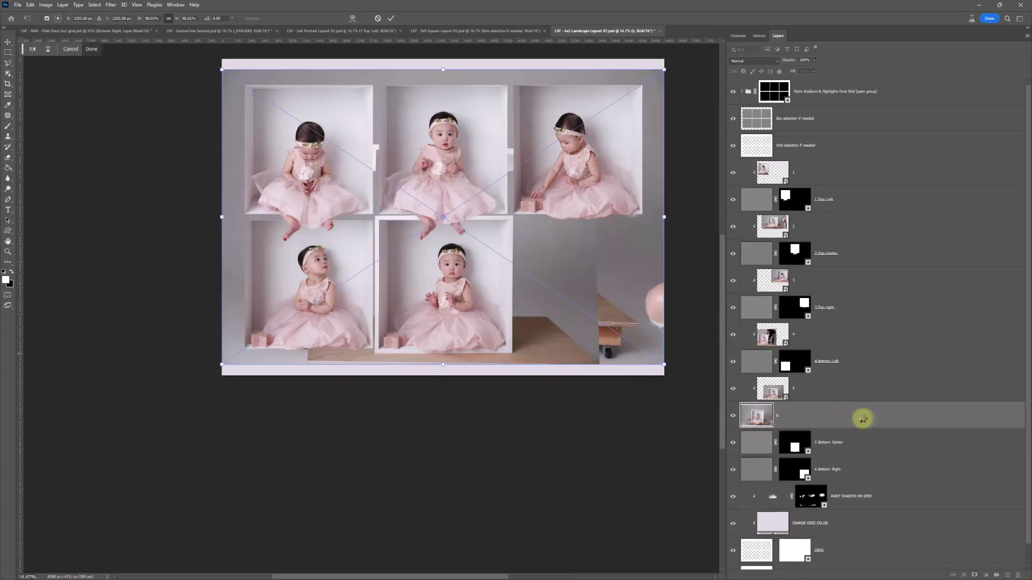
pyautogui.press('Return')
pyautogui.moveTo(836, 415); pyautogui.dragTo(842, 451)
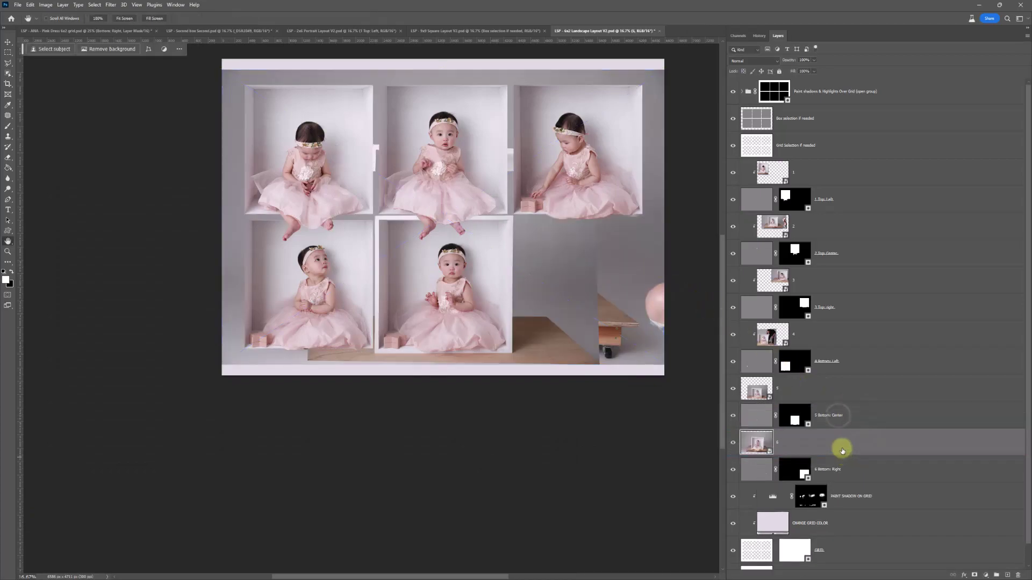
# Create clipping masks so photo 5 clips to 5 Bottom: Center and photo 6 clips to 6 Bottom: Right
pyautogui.click(824, 392)
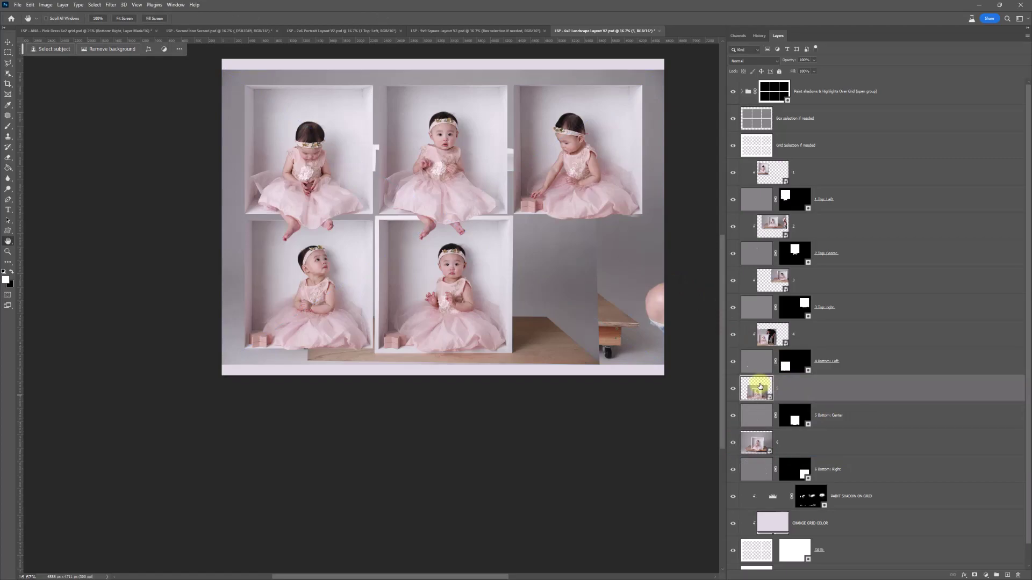
pyautogui.click(731, 392)
pyautogui.click(732, 391)
pyautogui.rightClick(771, 391)
pyautogui.click(828, 242)
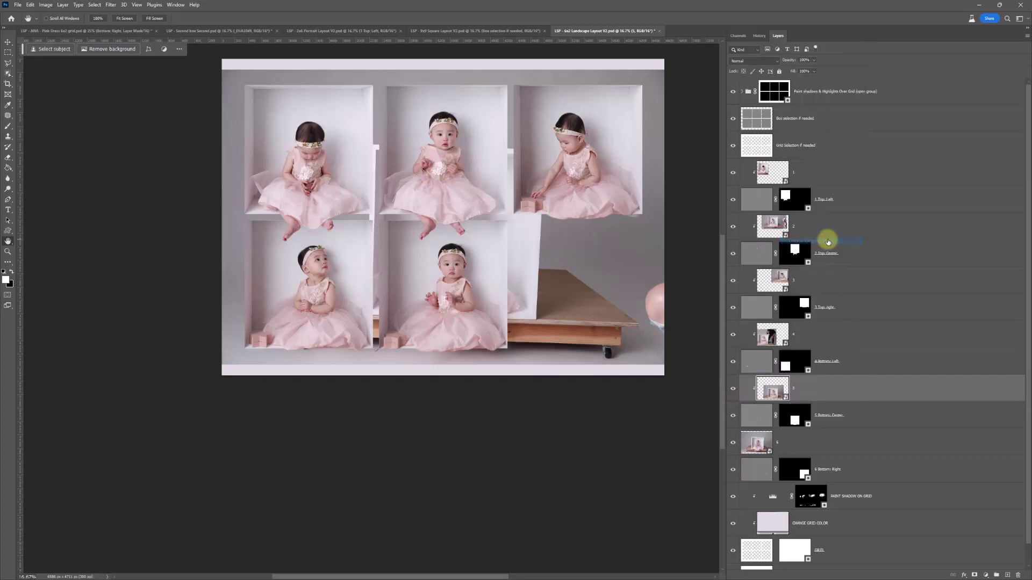
pyautogui.rightClick(832, 449)
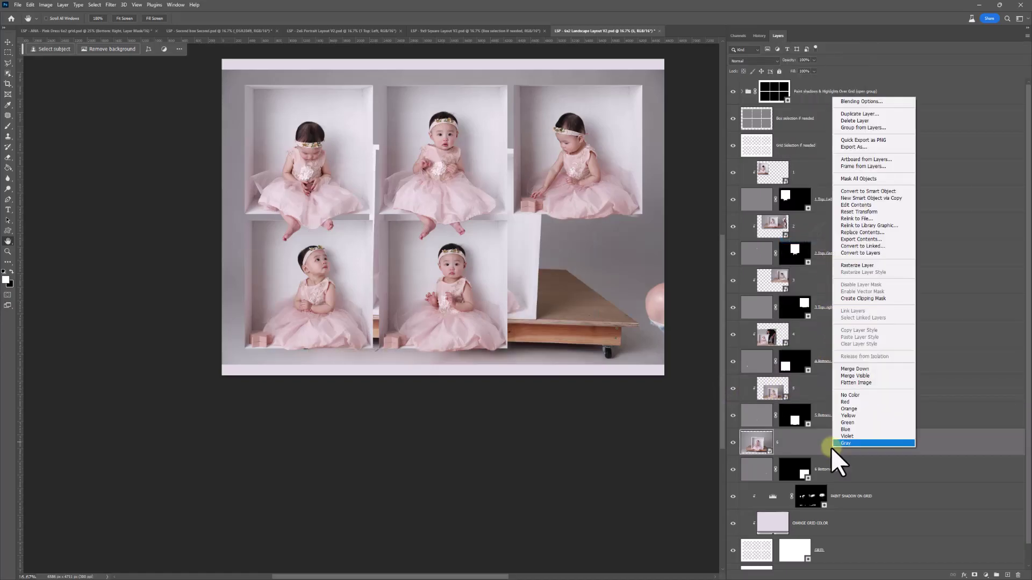
pyautogui.click(877, 298)
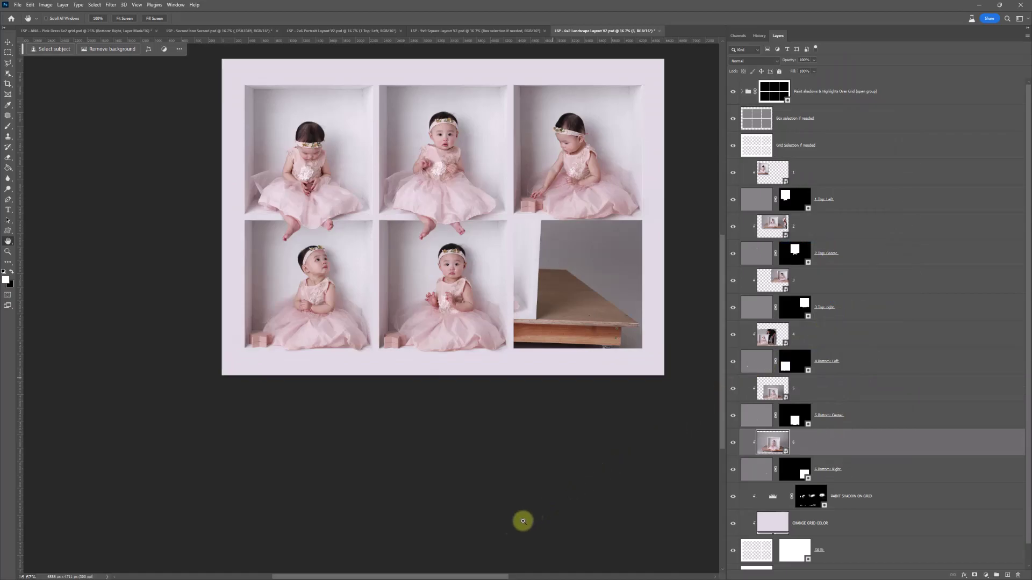
# Free-transform photo 6, moving it over the empty grid box and rotating it to about -1.71°
pyautogui.moveTo(440, 577); pyautogui.dragTo(498, 577)
pyautogui.press('x')
pyautogui.scroll(-1, 465, 373)
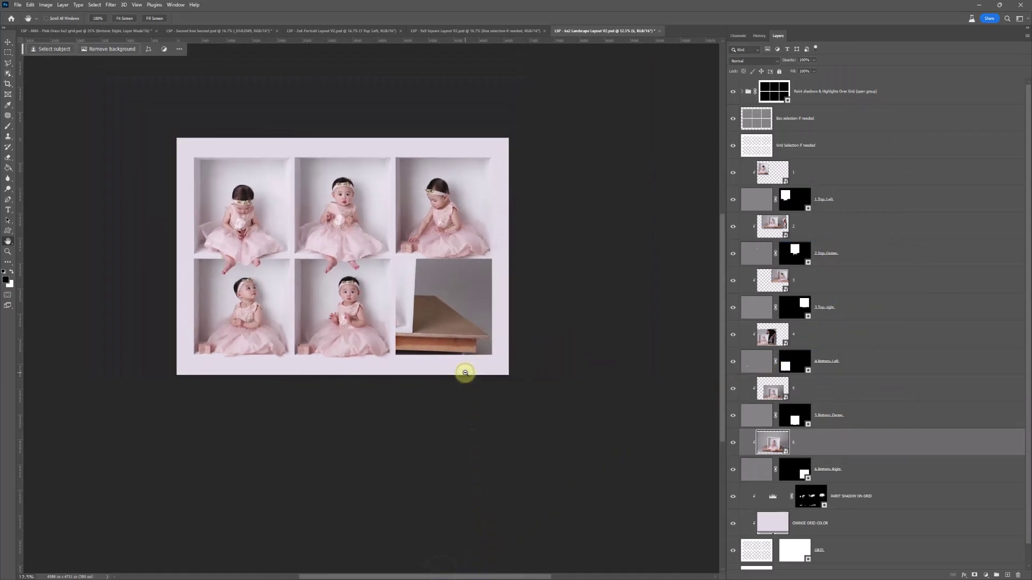
pyautogui.press('z')
pyautogui.click(466, 373)
pyautogui.click(465, 372)
pyautogui.hotkey('ctrl', 't')
pyautogui.moveTo(396, 292); pyautogui.dragTo(527, 339)
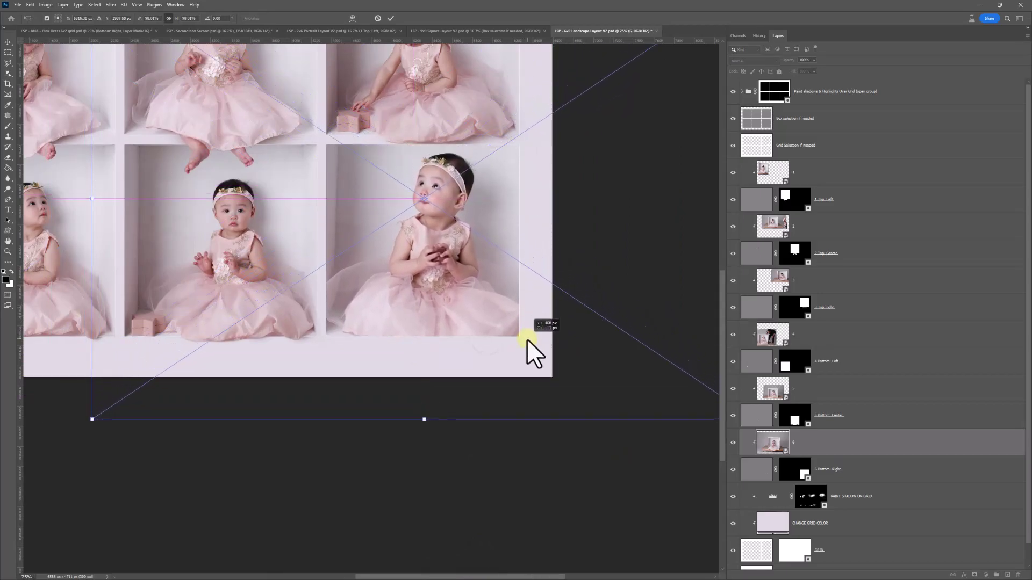
pyautogui.moveTo(502, 454); pyautogui.dragTo(508, 452)
pyautogui.moveTo(513, 365); pyautogui.dragTo(513, 358)
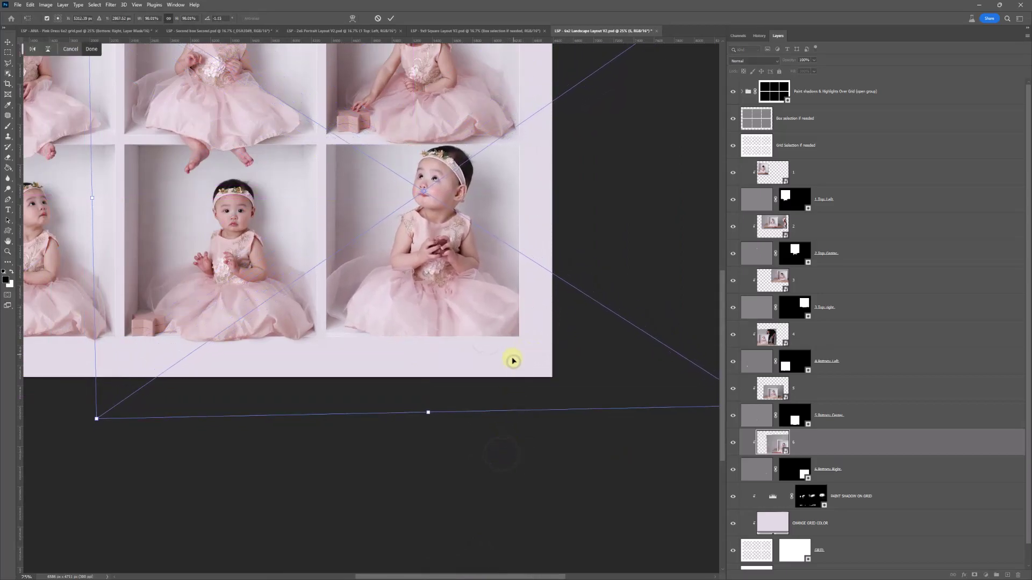
pyautogui.moveTo(490, 433); pyautogui.dragTo(491, 431)
# Scale photo 6 down to about 79% and reposition it so its box lines up with the grid opening
pyautogui.scroll(4, 491, 430)
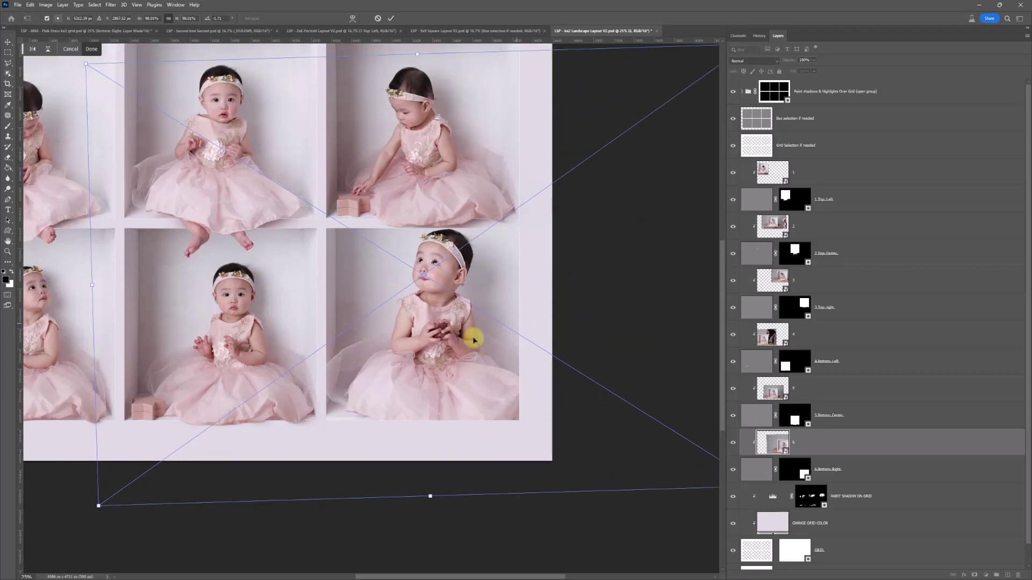
pyautogui.moveTo(422, 87); pyautogui.dragTo(413, 145)
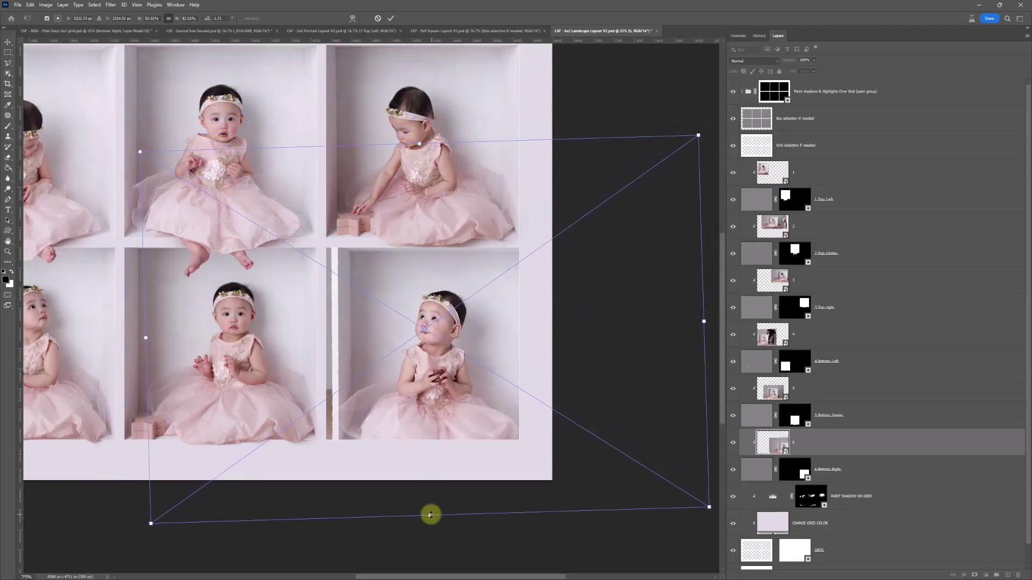
pyautogui.moveTo(430, 514); pyautogui.dragTo(424, 504)
pyautogui.moveTo(375, 400); pyautogui.dragTo(360, 401)
pyautogui.moveTo(680, 317)
pyautogui.mouseDown()
pyautogui.moveTo(661, 316)
pyautogui.moveTo(672, 320)
pyautogui.mouseUp()
# Distort the four corners of photo 6 to align its box edges with the grid opening, and apply the transform
pyautogui.rightClick(490, 421)
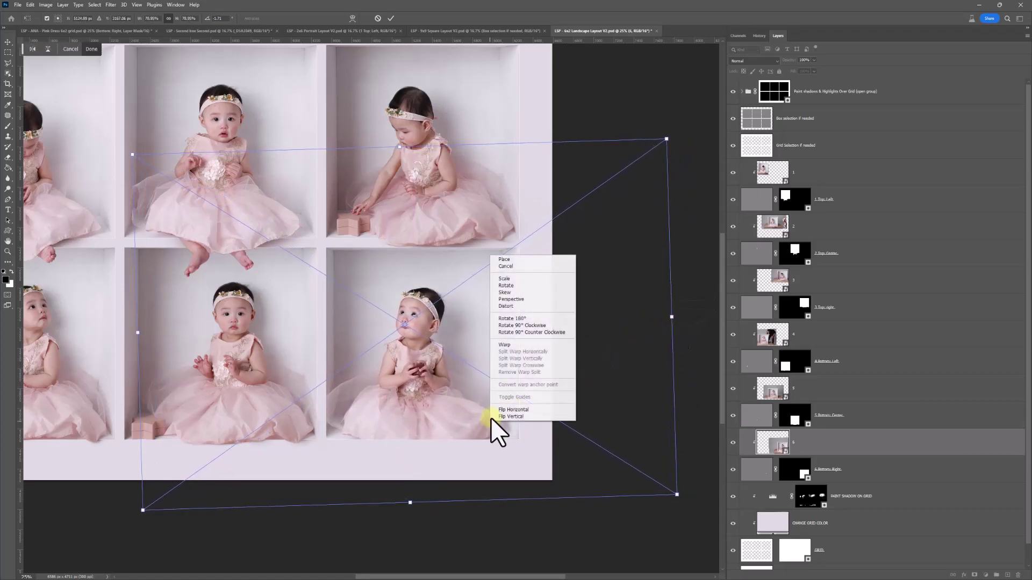
pyautogui.click(527, 306)
pyautogui.moveTo(678, 495); pyautogui.dragTo(690, 501)
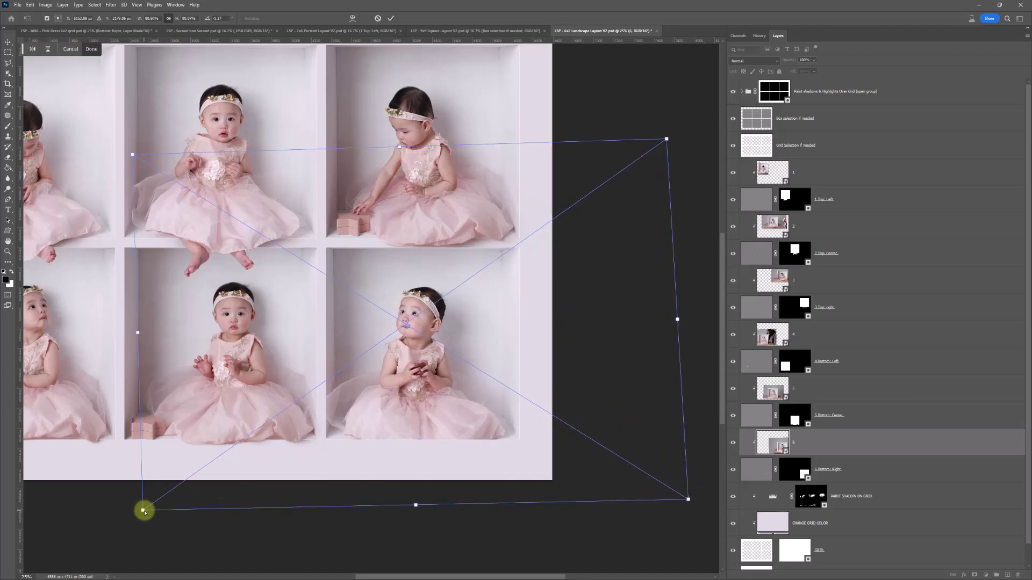
pyautogui.moveTo(144, 512)
pyautogui.mouseDown()
pyautogui.moveTo(156, 500)
pyautogui.moveTo(145, 512)
pyautogui.mouseUp()
pyautogui.moveTo(133, 157); pyautogui.dragTo(147, 162)
pyautogui.moveTo(667, 139); pyautogui.dragTo(663, 146)
pyautogui.moveTo(689, 498); pyautogui.dragTo(686, 498)
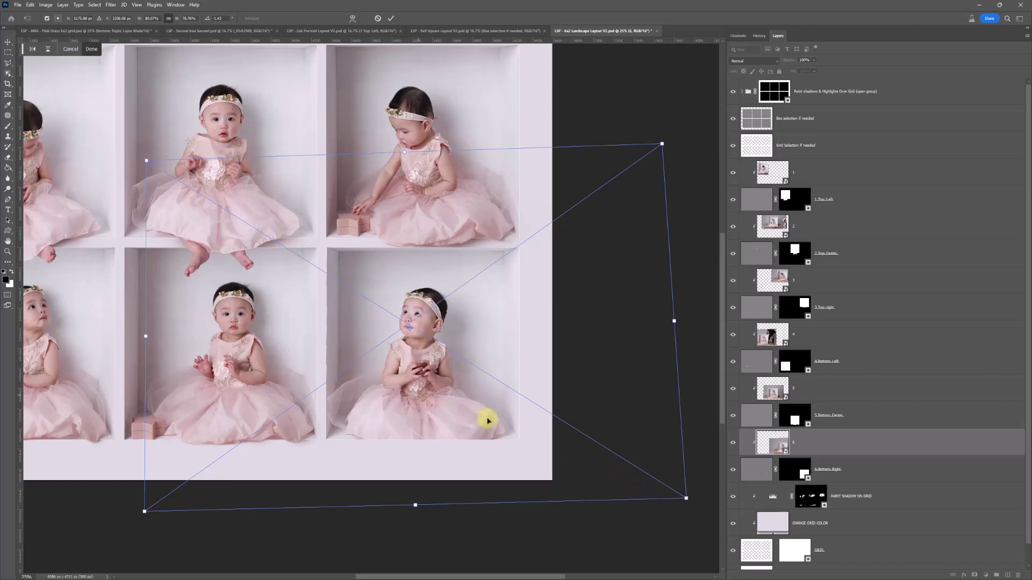
pyautogui.doubleClick(404, 385)
pyautogui.press('Return')
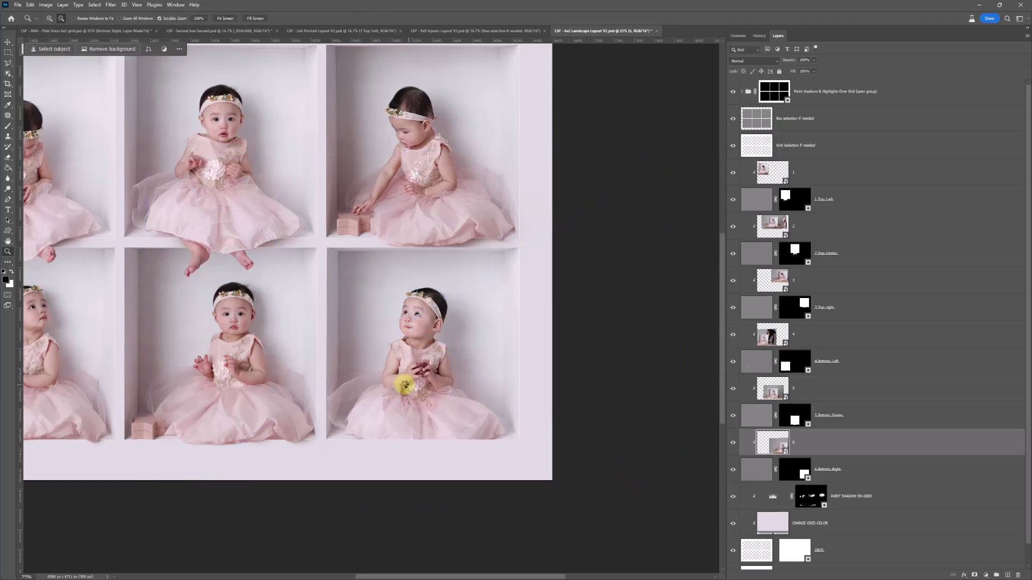
# Select the subject in photo 6 and briefly disable the 6 Bottom: Right mask to check the hidden dress and legs
pyautogui.click(97, 5)
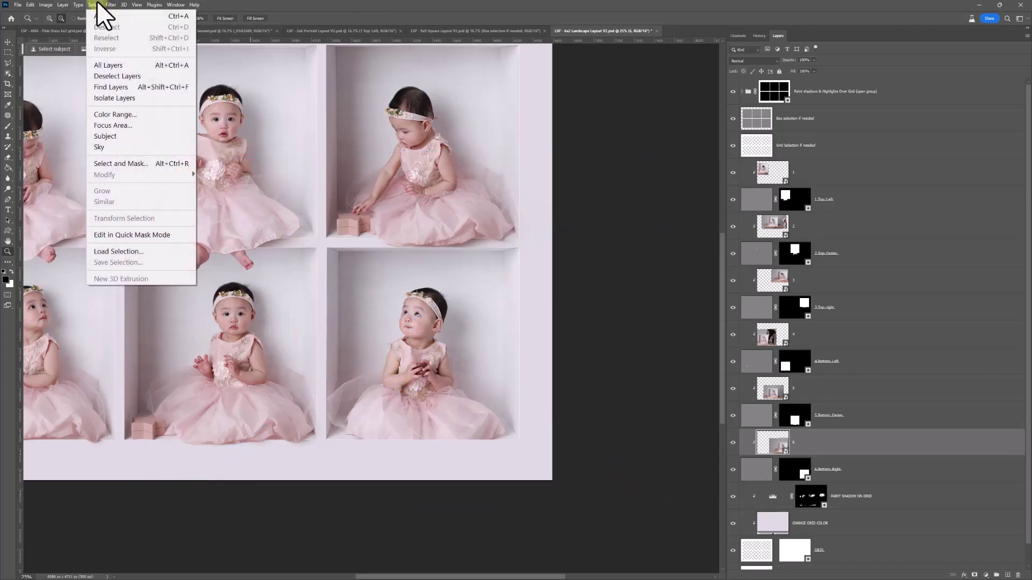
pyautogui.click(125, 134)
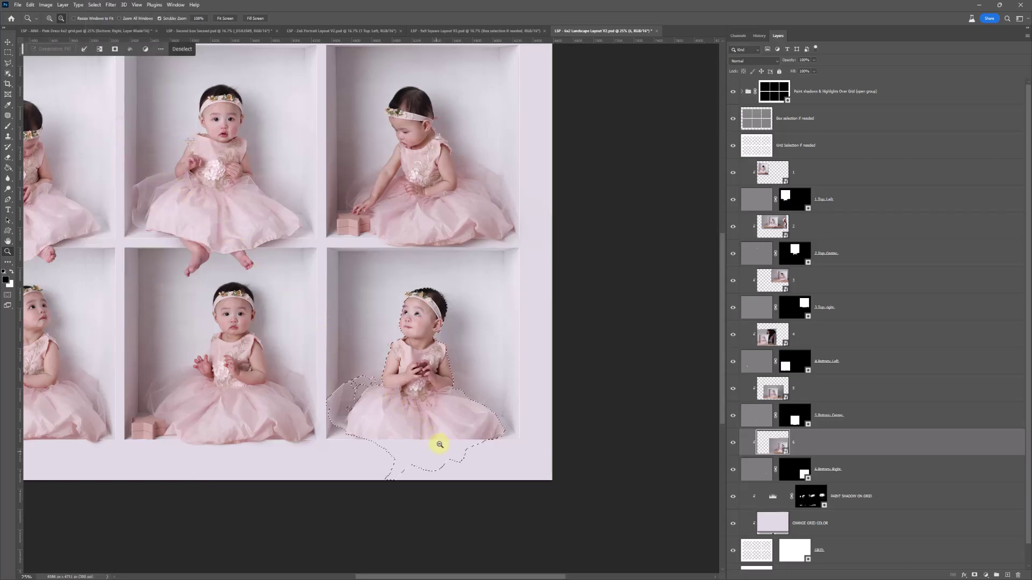
pyautogui.click(397, 448)
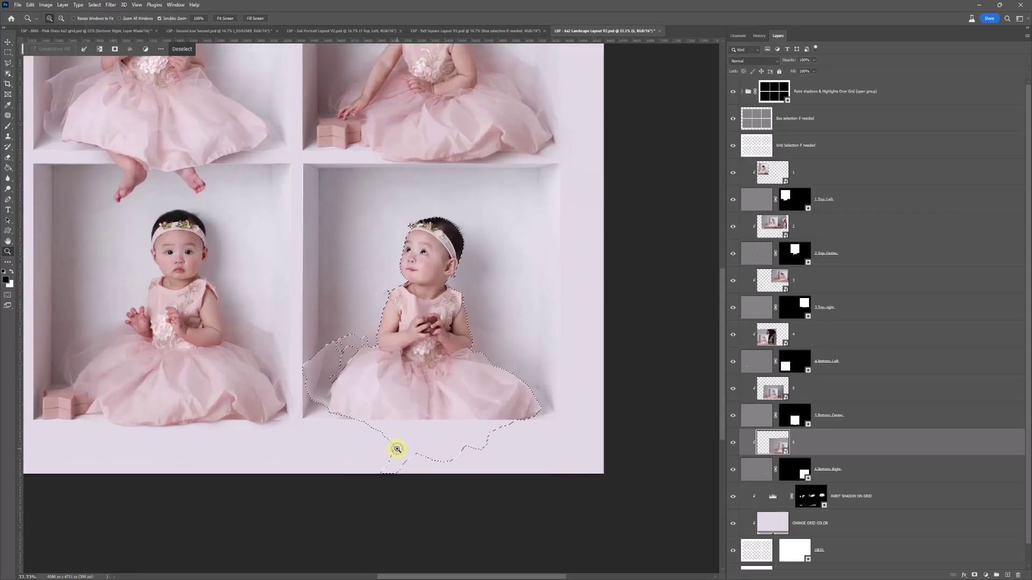
pyautogui.press('alt')
pyautogui.keyDown('shift'); pyautogui.click(794, 471); pyautogui.keyUp('shift')
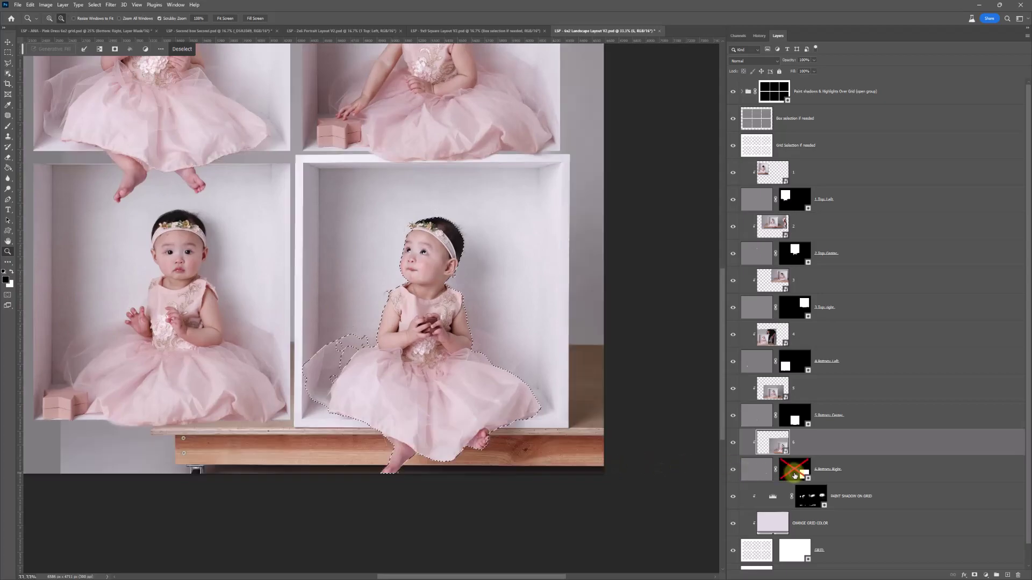
pyautogui.keyDown('shift'); pyautogui.click(794, 471); pyautogui.keyUp('shift')
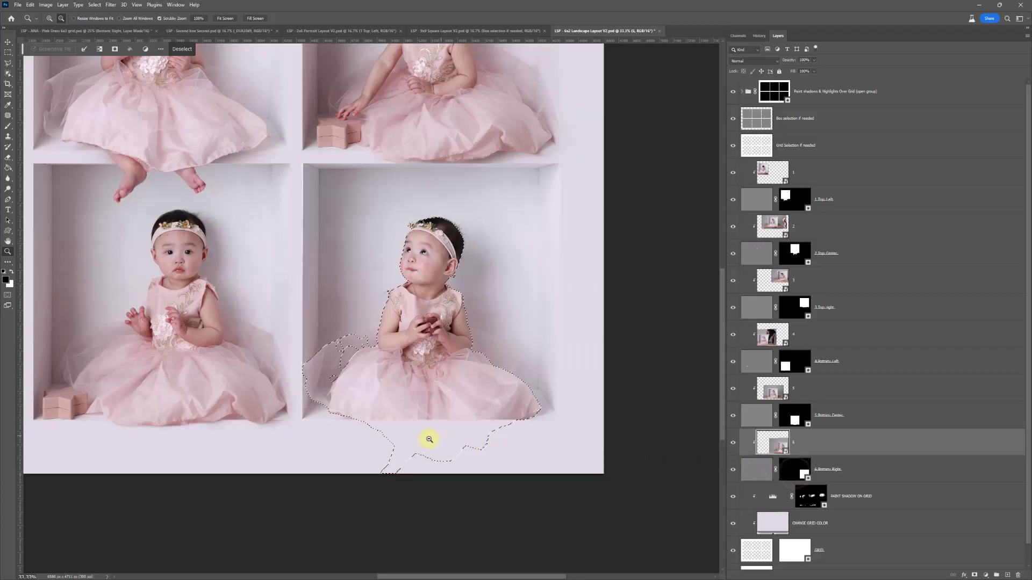
# Paint white on the 6 Bottom: Right mask within the subject selection to reveal the dress hem and feet, and deselect
pyautogui.click(429, 439)
pyautogui.scroll(-3, 475, 363)
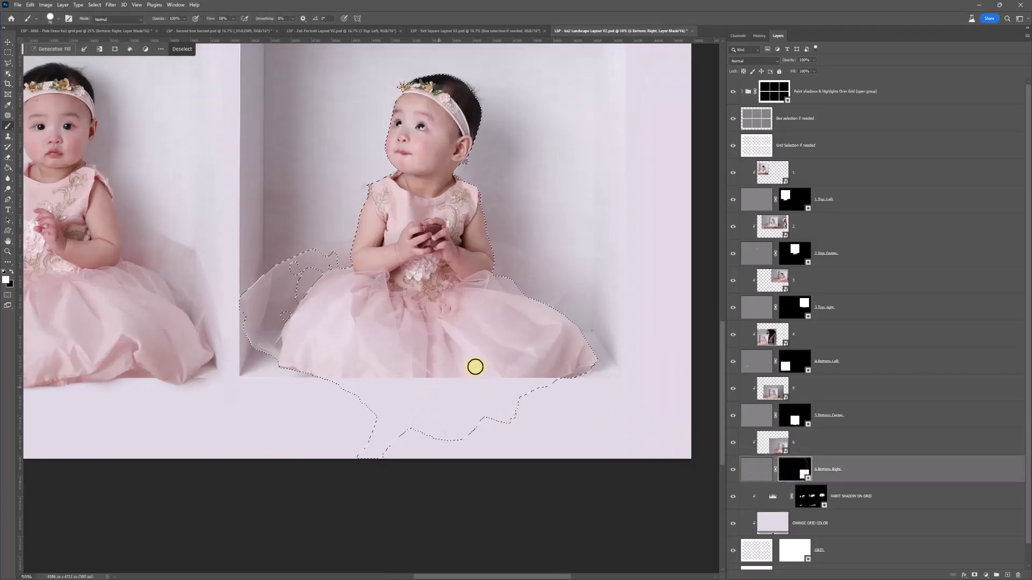
pyautogui.rightClick(428, 350)
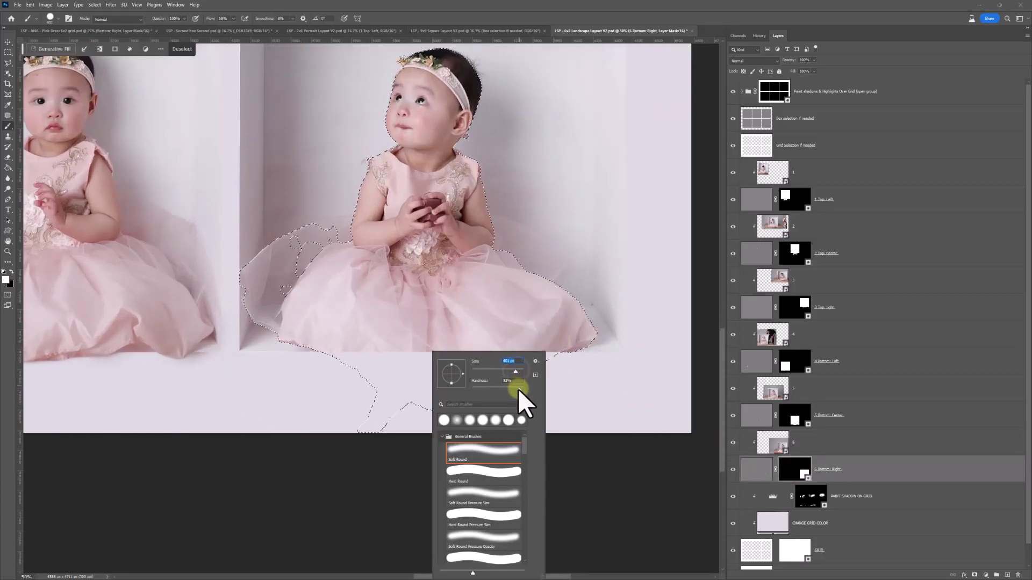
pyautogui.click(437, 346)
pyautogui.moveTo(437, 346)
pyautogui.mouseDown()
pyautogui.moveTo(464, 369)
pyautogui.moveTo(361, 318)
pyautogui.moveTo(418, 373)
pyautogui.moveTo(504, 347)
pyautogui.moveTo(550, 355)
pyautogui.moveTo(379, 366)
pyautogui.moveTo(505, 373)
pyautogui.moveTo(461, 372)
pyautogui.moveTo(431, 344)
pyautogui.moveTo(398, 356)
pyautogui.moveTo(359, 343)
pyautogui.moveTo(434, 380)
pyautogui.moveTo(413, 388)
pyautogui.moveTo(433, 394)
pyautogui.mouseUp()
pyautogui.scroll(-2, 440, 399)
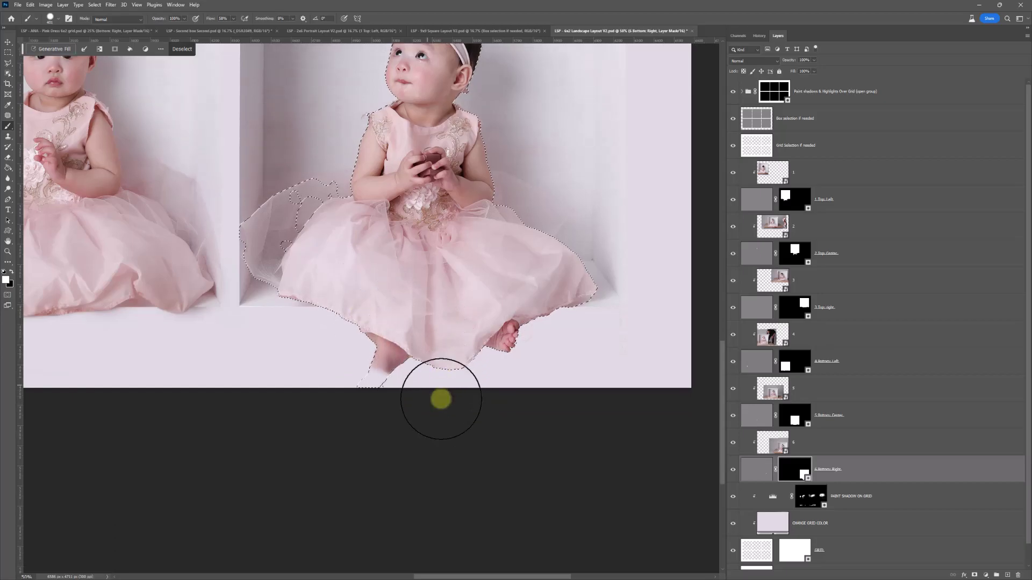
pyautogui.hotkey('ctrl', 'd')
# Load the grid area as a selection, reduce the brush size, and paint black on the 6 Bottom: Right mask over the left foot
pyautogui.press('z')
pyautogui.click(394, 374)
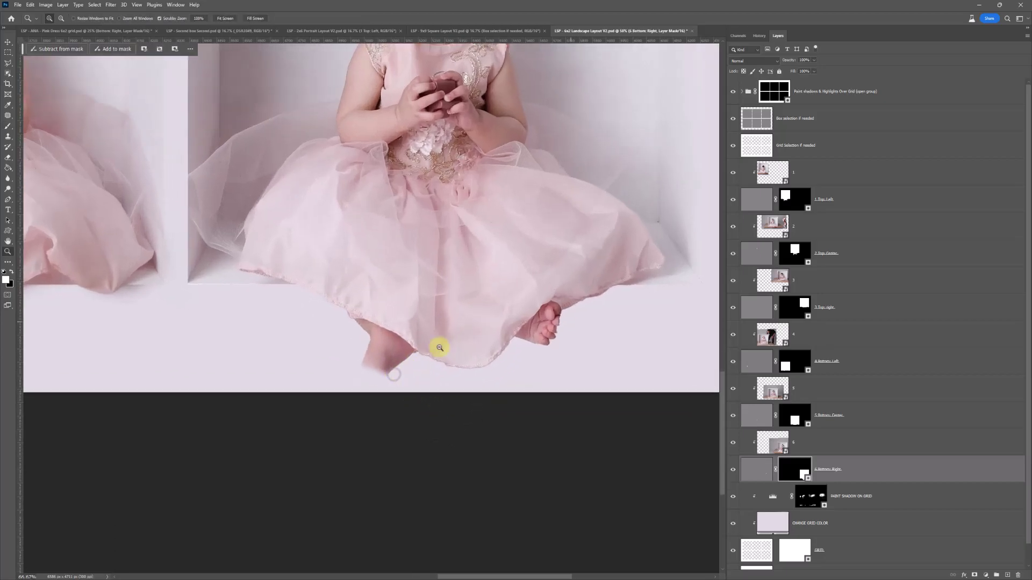
pyautogui.keyDown('ctrl'); pyautogui.click(765, 157); pyautogui.keyUp('ctrl')
pyautogui.press('b')
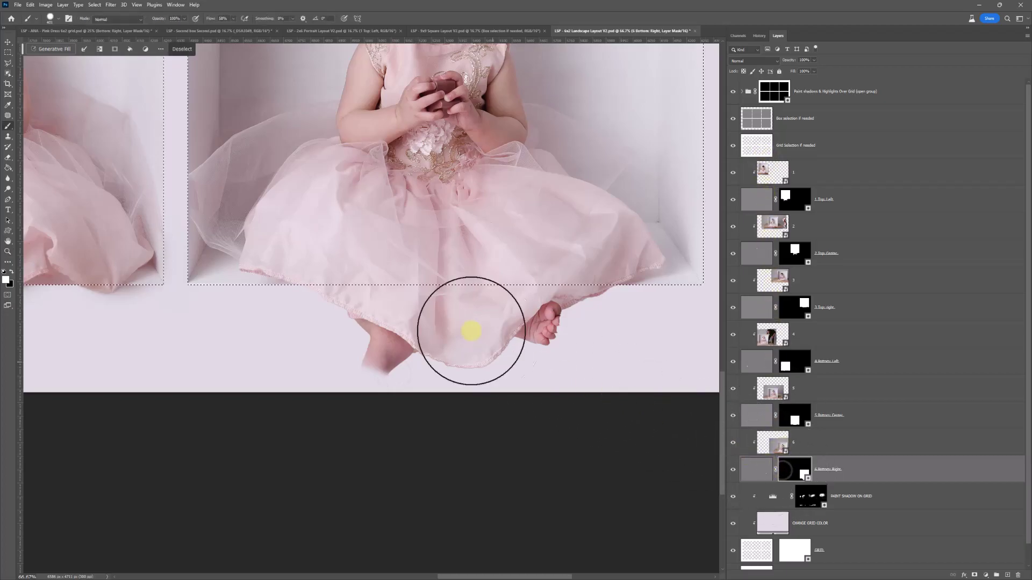
pyautogui.rightClick(412, 302)
pyautogui.moveTo(495, 323); pyautogui.dragTo(481, 322)
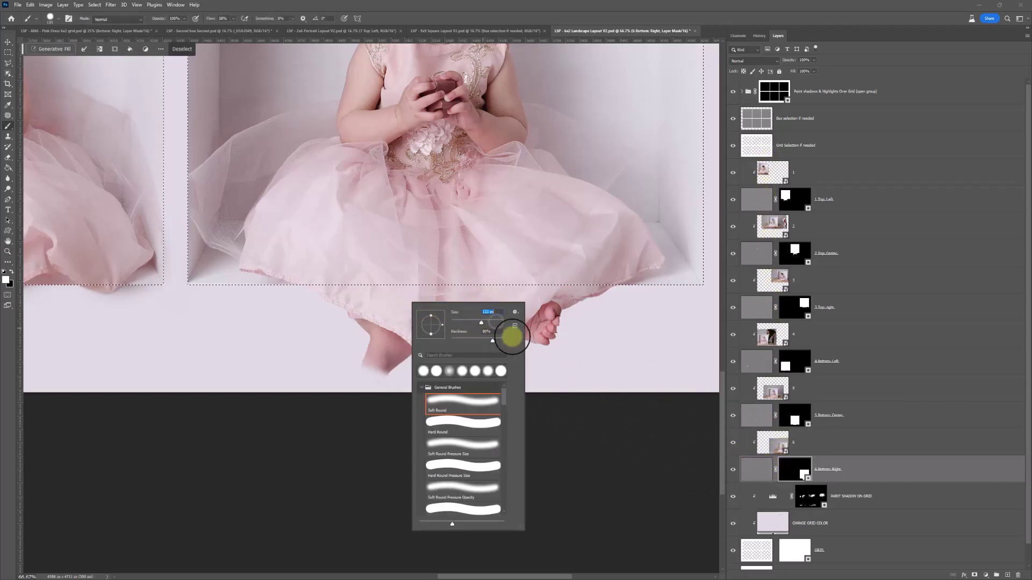
pyautogui.click(792, 473)
pyautogui.press('x')
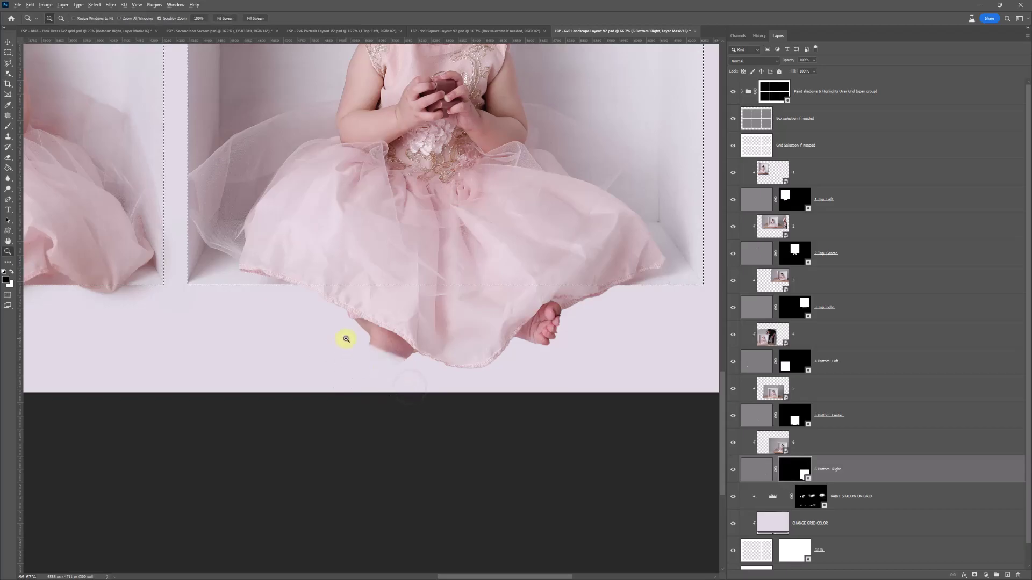
# Shrink the brush further and paint black along the dress hem to remove the rest of the left leg
pyautogui.scroll(2, 345, 339)
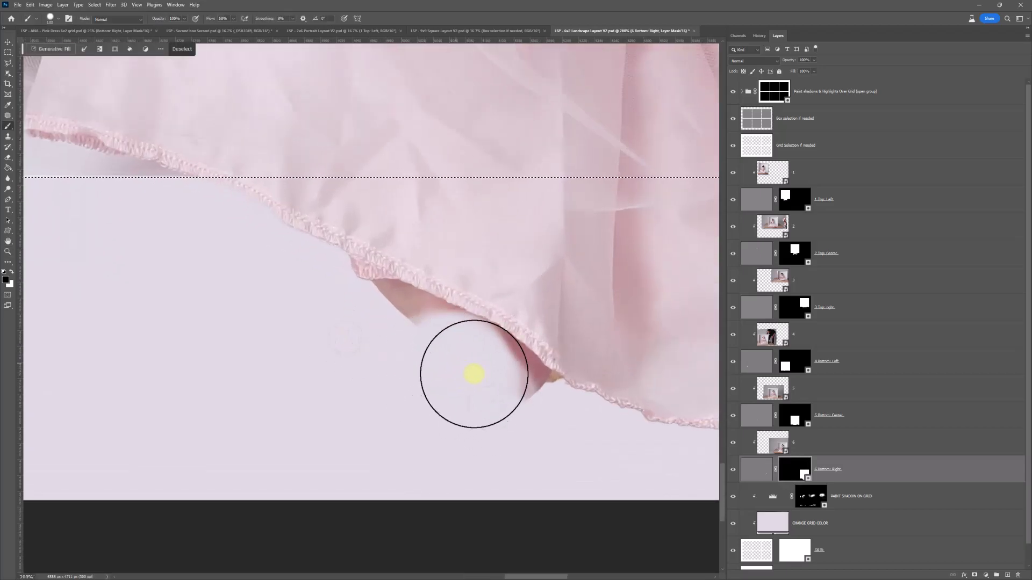
pyautogui.rightClick(427, 351)
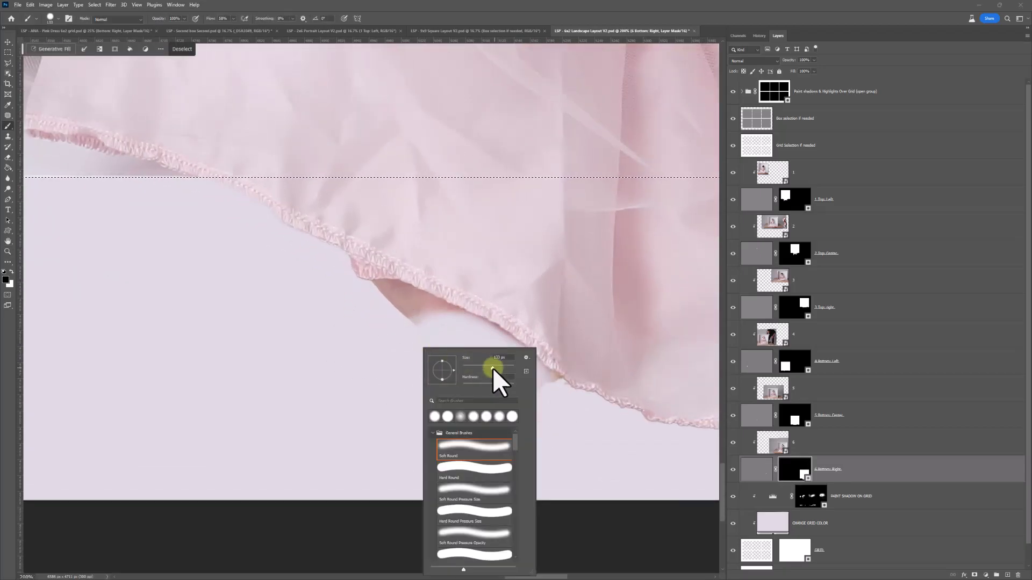
pyautogui.click(402, 330)
pyautogui.moveTo(492, 368)
pyautogui.mouseDown()
pyautogui.moveTo(404, 330)
pyautogui.moveTo(466, 346)
pyautogui.moveTo(392, 306)
pyautogui.mouseUp()
pyautogui.moveTo(469, 344)
pyautogui.mouseDown()
pyautogui.moveTo(553, 414)
pyautogui.moveTo(490, 348)
pyautogui.mouseUp()
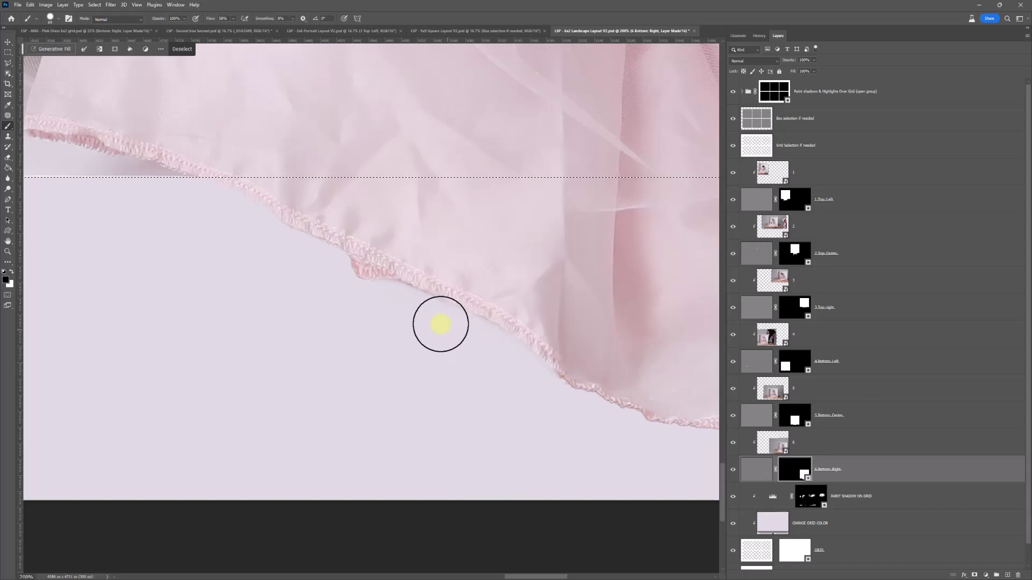
# Paint black on the 6 Bottom: Right mask to hide the right foot beside the dress hem, and deselect
pyautogui.press('space')
pyautogui.moveTo(293, 331); pyautogui.dragTo(282, 329)
pyautogui.moveTo(612, 362); pyautogui.dragTo(249, 326)
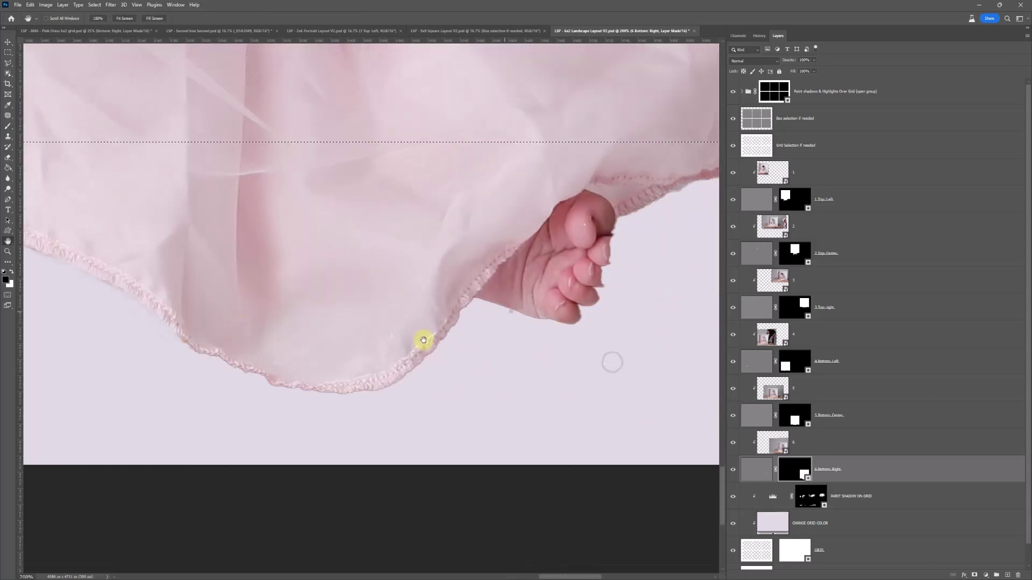
pyautogui.moveTo(511, 311); pyautogui.dragTo(396, 354)
pyautogui.moveTo(493, 344)
pyautogui.mouseDown()
pyautogui.moveTo(525, 280)
pyautogui.moveTo(510, 258)
pyautogui.moveTo(494, 258)
pyautogui.moveTo(562, 252)
pyautogui.moveTo(507, 251)
pyautogui.moveTo(457, 267)
pyautogui.moveTo(379, 355)
pyautogui.moveTo(403, 355)
pyautogui.moveTo(423, 375)
pyautogui.moveTo(383, 371)
pyautogui.moveTo(379, 353)
pyautogui.moveTo(459, 268)
pyautogui.moveTo(511, 262)
pyautogui.mouseUp()
pyautogui.moveTo(596, 255)
pyautogui.mouseDown()
pyautogui.moveTo(460, 268)
pyautogui.moveTo(407, 242)
pyautogui.moveTo(313, 341)
pyautogui.moveTo(388, 348)
pyautogui.moveTo(456, 285)
pyautogui.moveTo(459, 266)
pyautogui.moveTo(485, 253)
pyautogui.moveTo(638, 250)
pyautogui.moveTo(506, 292)
pyautogui.mouseUp()
pyautogui.press('z')
pyautogui.keyDown('alt'); pyautogui.click(509, 293); pyautogui.keyUp('alt')
pyautogui.keyDown('alt'); pyautogui.click(509, 292); pyautogui.keyUp('alt')
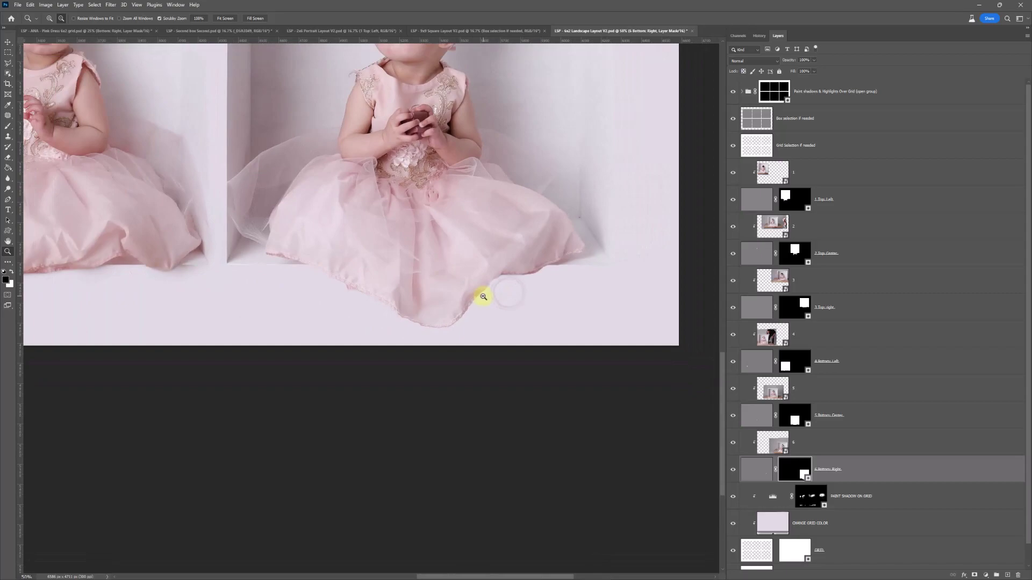
# Disable and re-enable the 6 Bottom: Right mask to compare the masked dress with the original photo
pyautogui.keyDown('alt'); pyautogui.click(491, 290); pyautogui.keyUp('alt')
pyautogui.press('b')
pyautogui.rightClick(503, 285)
pyautogui.click(787, 467)
pyautogui.keyDown('shift'); pyautogui.click(790, 469); pyautogui.keyUp('shift')
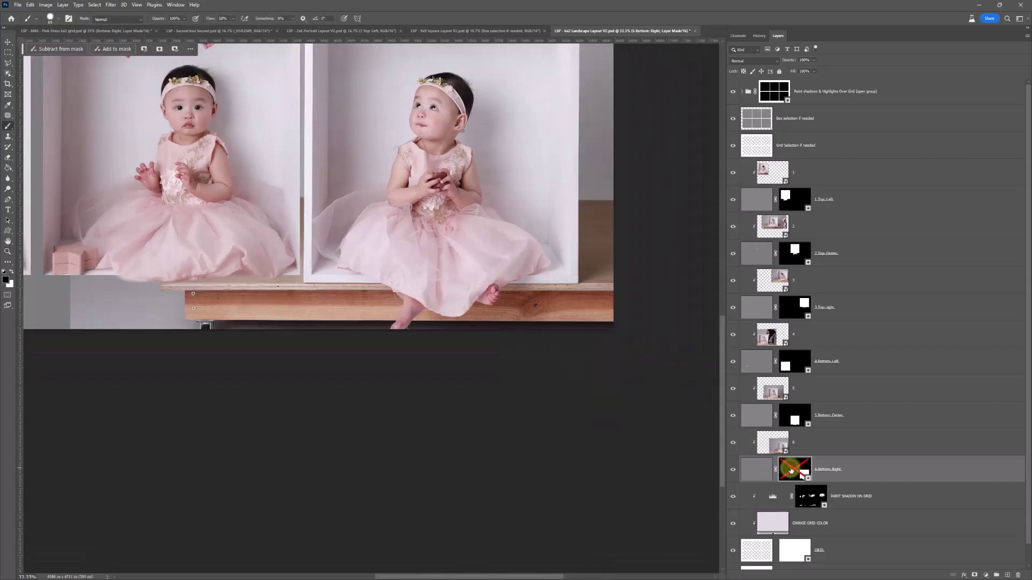
pyautogui.keyDown('shift'); pyautogui.click(791, 469); pyautogui.keyUp('shift')
# Set a larger soft brush with 0% hardness and paint white on the PAINT SHADOW ON GRID mask along photo 6's right dress hem
pyautogui.rightClick(482, 261)
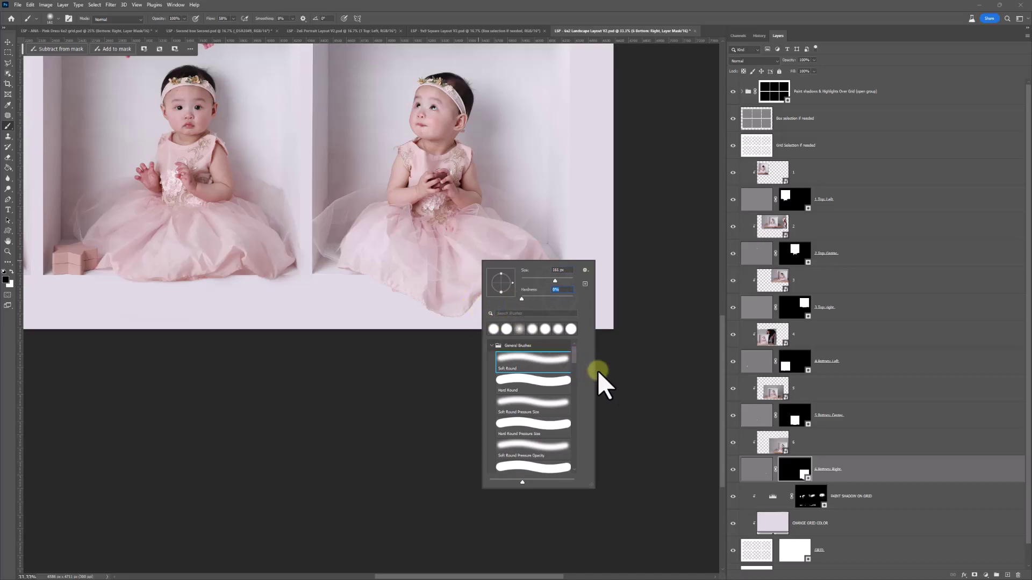
pyautogui.click(785, 468)
pyautogui.click(811, 496)
pyautogui.rightClick(511, 235)
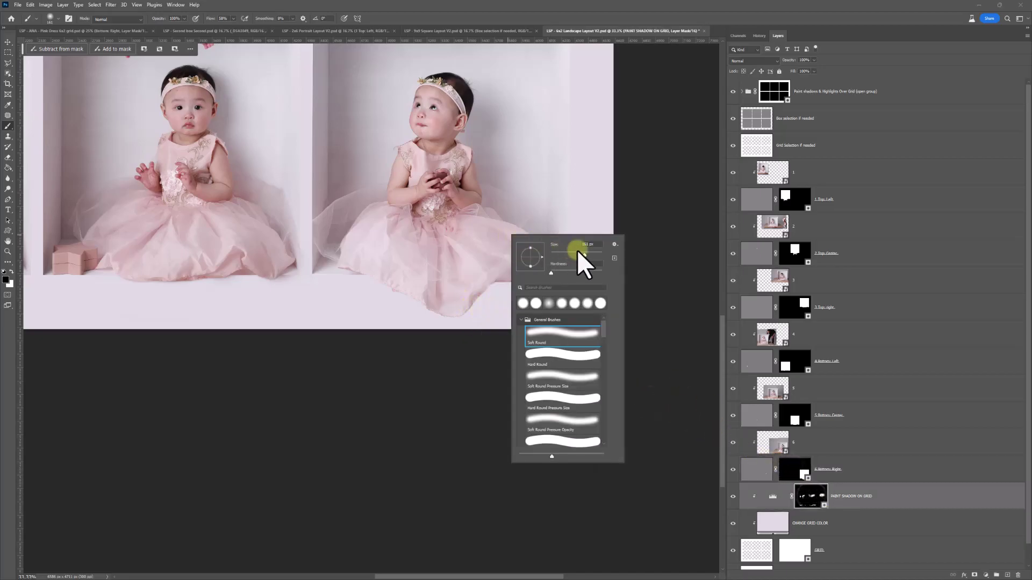
pyautogui.moveTo(583, 253); pyautogui.dragTo(591, 254)
pyautogui.click(810, 496)
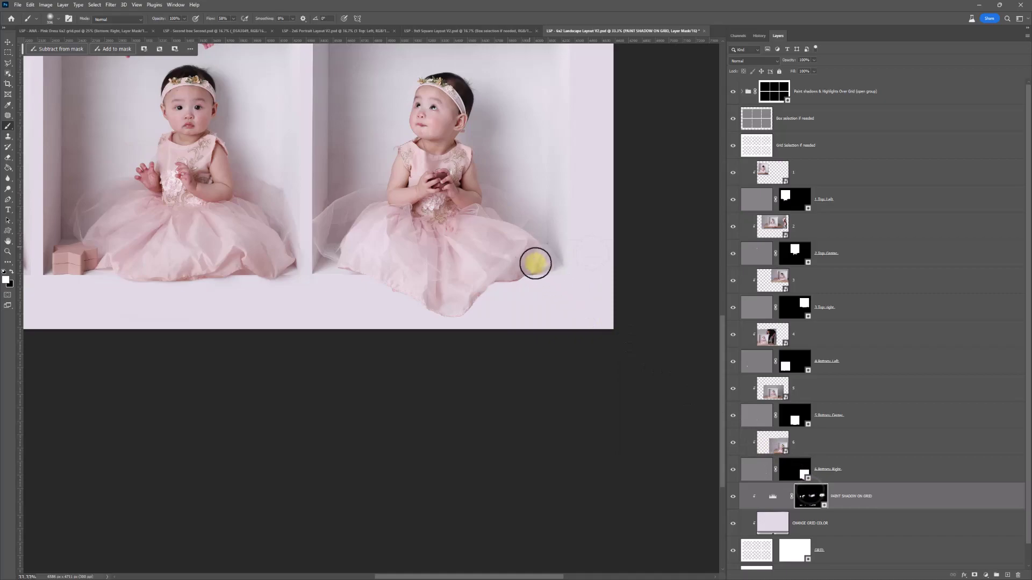
pyautogui.press('x')
pyautogui.moveTo(493, 267)
pyautogui.mouseDown()
pyautogui.moveTo(467, 276)
pyautogui.moveTo(541, 249)
pyautogui.mouseUp()
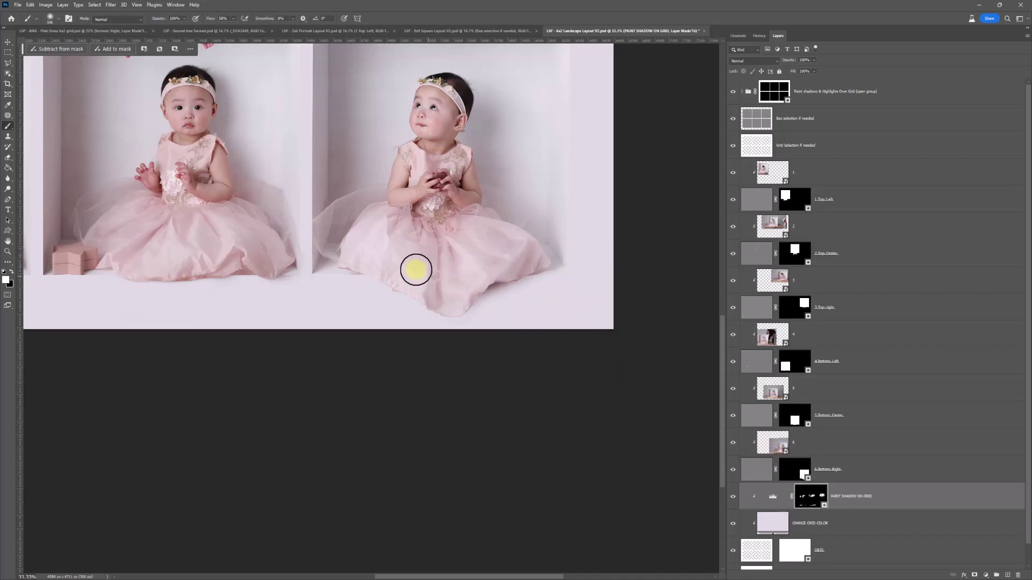
# Touch up the shadow beside photo 6's right dress hem on the PAINT SHADOW ON GRID mask, swapping paint colors and enlarging the soft brush
pyautogui.moveTo(478, 263); pyautogui.dragTo(559, 249)
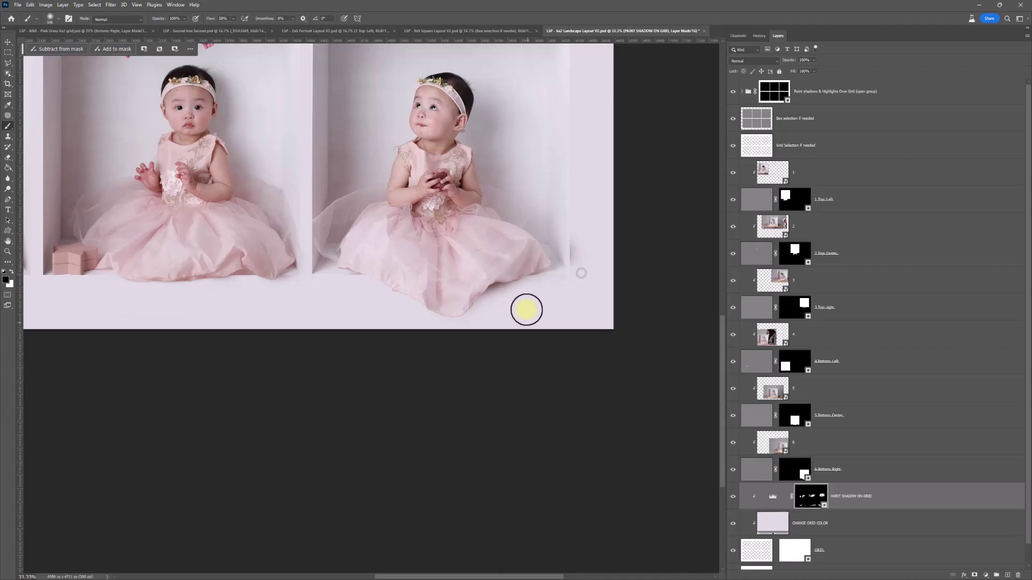
pyautogui.press('x')
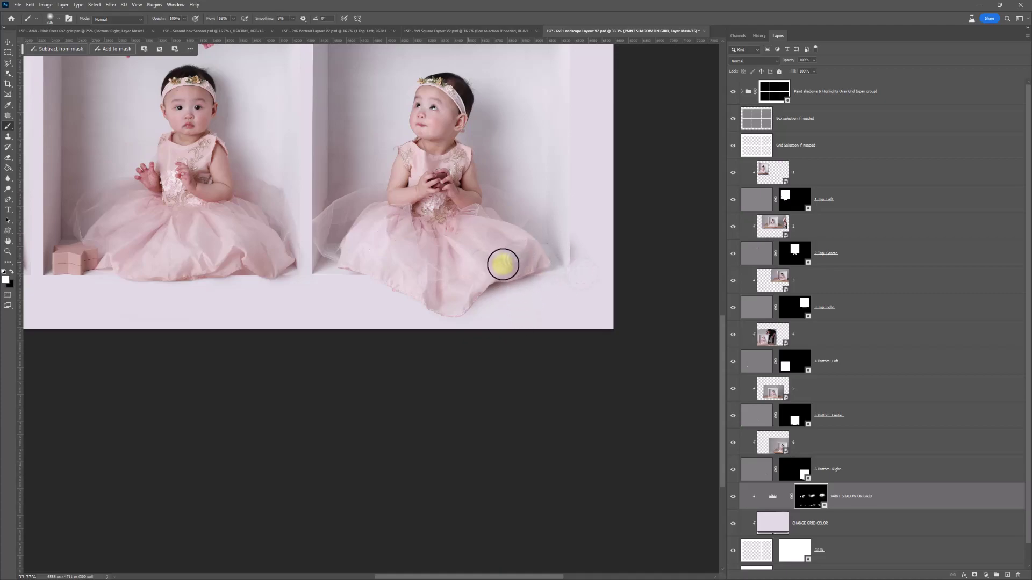
pyautogui.rightClick(474, 271)
pyautogui.click(563, 289)
pyautogui.click(454, 257)
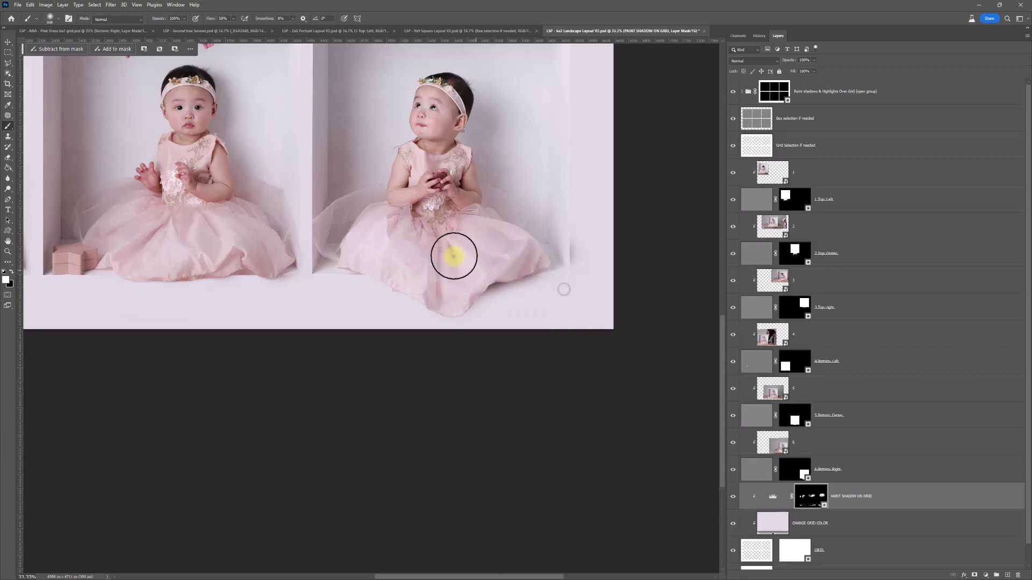
pyautogui.click(469, 264)
# Try dusty pink #c7b8bb, sampled from the image, as the CHANGE GRID COLOR fill
pyautogui.press('z')
pyautogui.keyDown('alt'); pyautogui.click(466, 251); pyautogui.keyUp('alt')
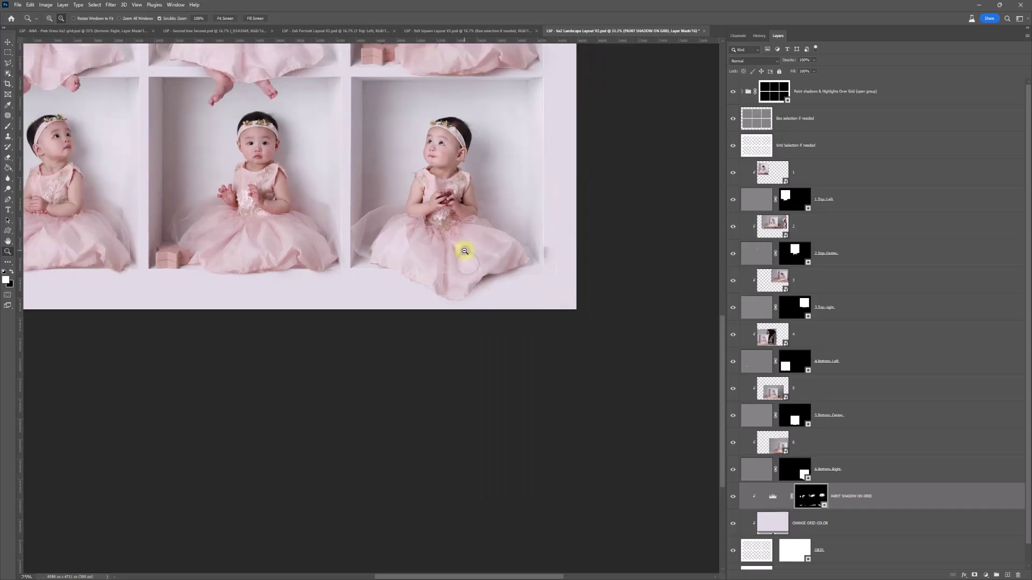
pyautogui.keyDown('alt'); pyautogui.click(465, 251); pyautogui.keyUp('alt')
pyautogui.keyDown('alt'); pyautogui.click(466, 251); pyautogui.keyUp('alt')
pyautogui.press('h')
pyautogui.moveTo(438, 251); pyautogui.dragTo(488, 304)
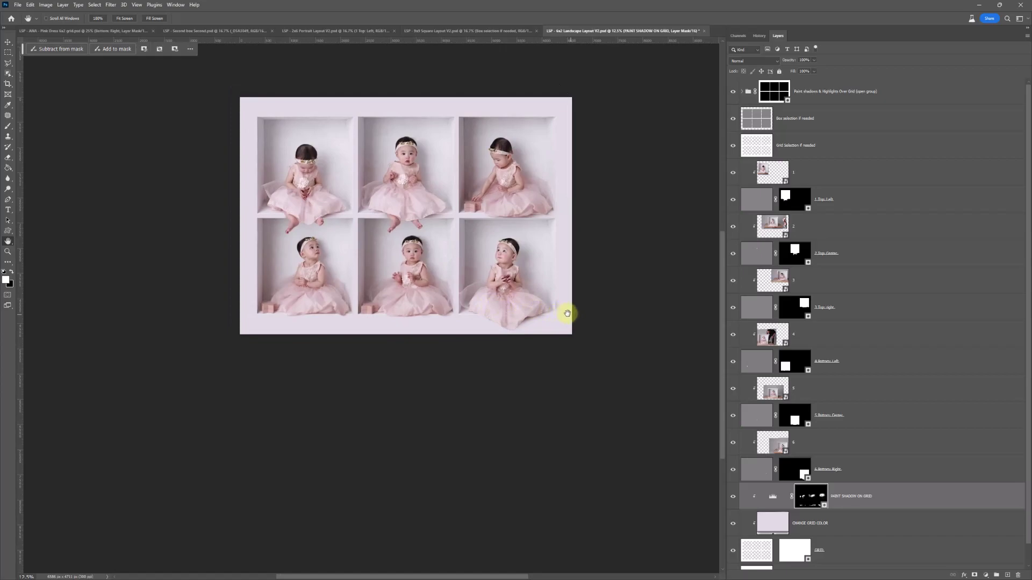
pyautogui.press('z')
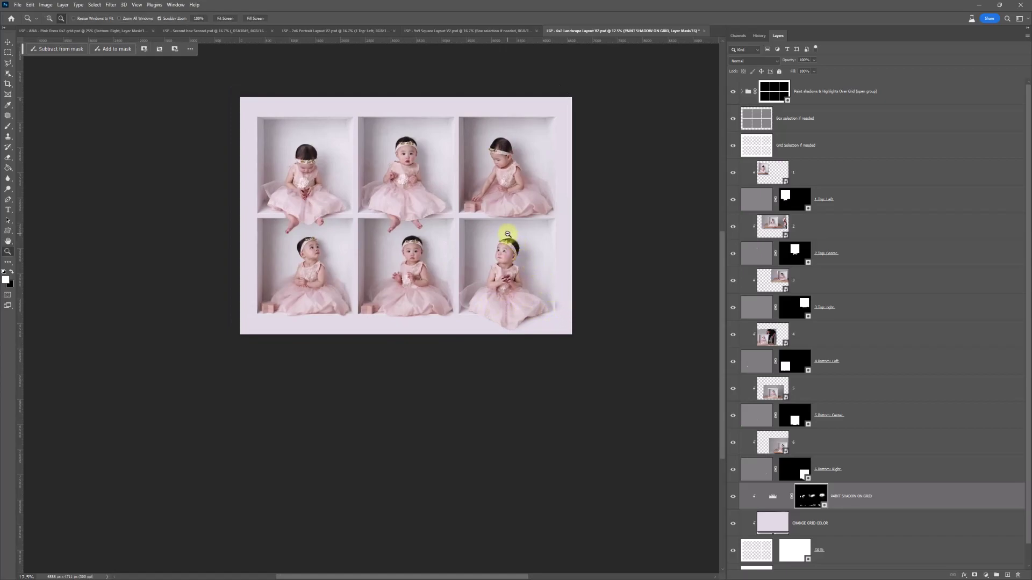
pyautogui.click(507, 234)
pyautogui.doubleClick(769, 523)
pyautogui.click(492, 191)
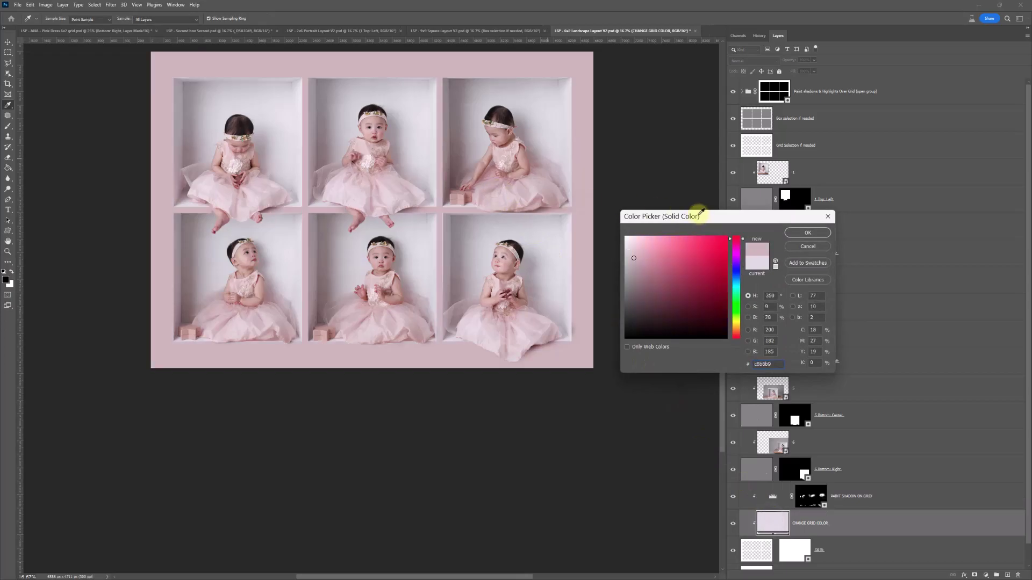
pyautogui.click(494, 199)
pyautogui.click(791, 244)
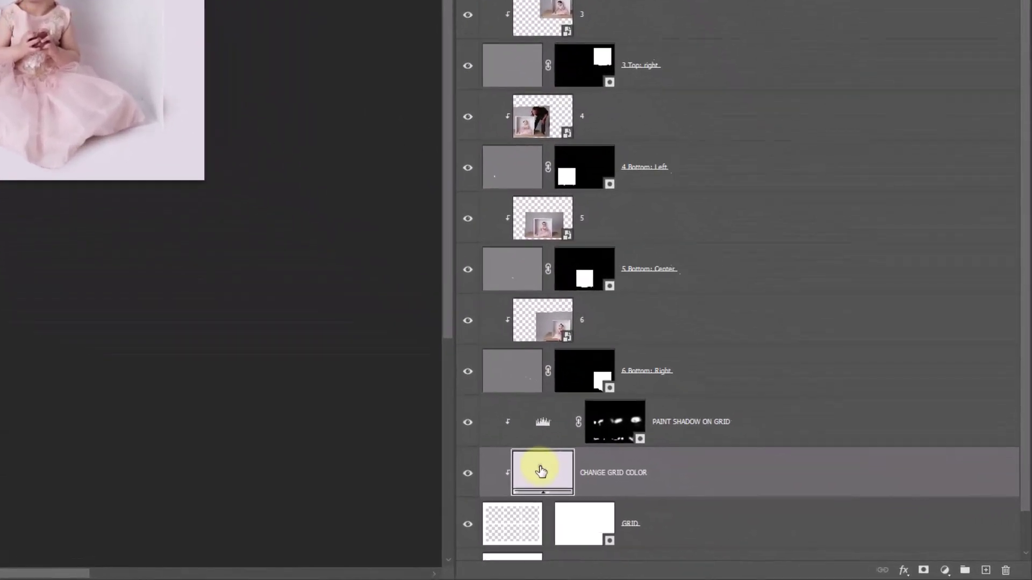
pyautogui.doubleClick(540, 471)
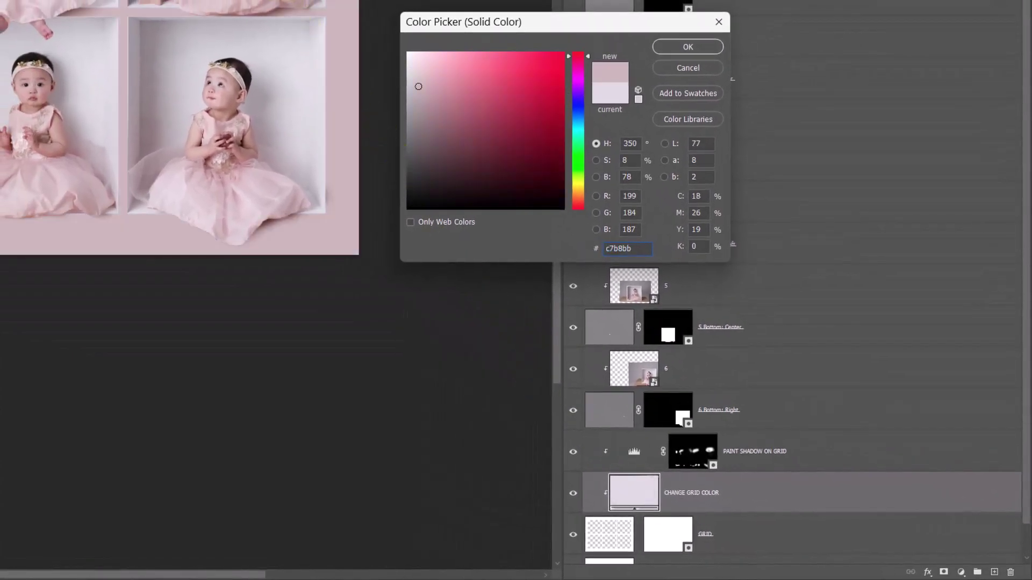
pyautogui.click(687, 48)
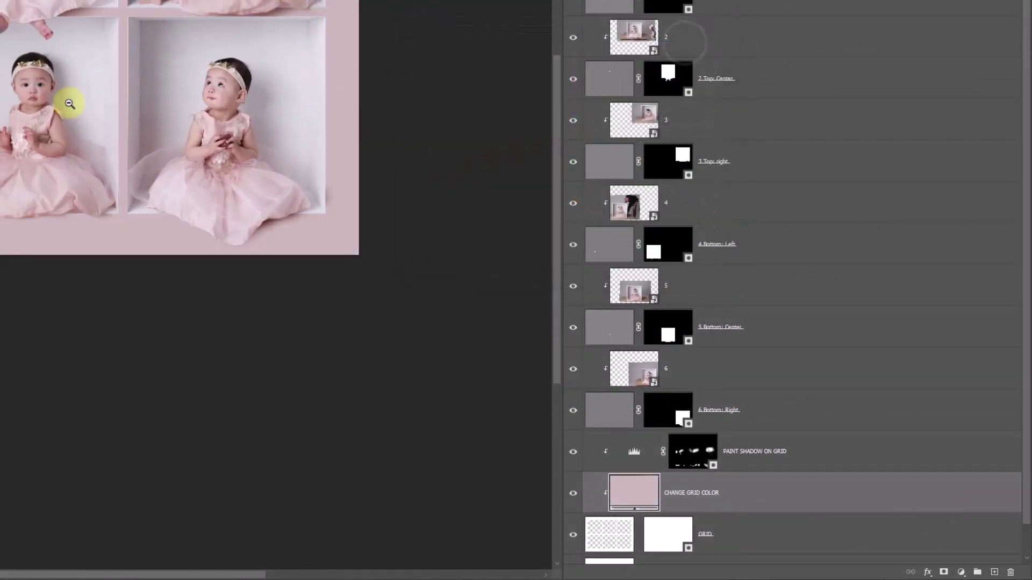
# Set the CHANGE GRID COLOR fill to a pale tone sampled from the right inner wall of the top center box
pyautogui.moveTo(106, 1); pyautogui.dragTo(194, 1)
pyautogui.moveTo(70, 7); pyautogui.dragTo(70, 6)
pyautogui.moveTo(172, 1); pyautogui.dragTo(205, 1)
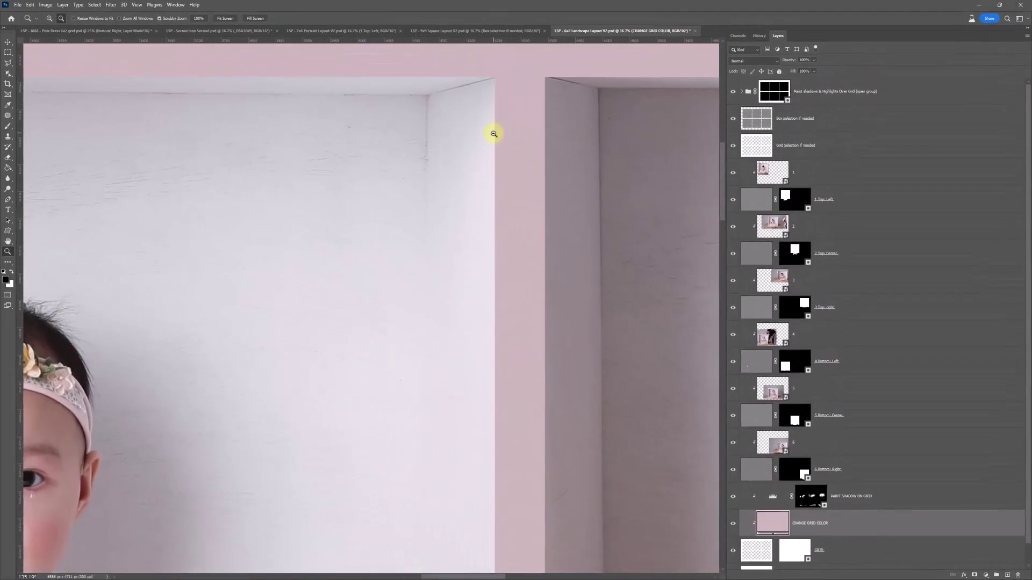
pyautogui.doubleClick(761, 521)
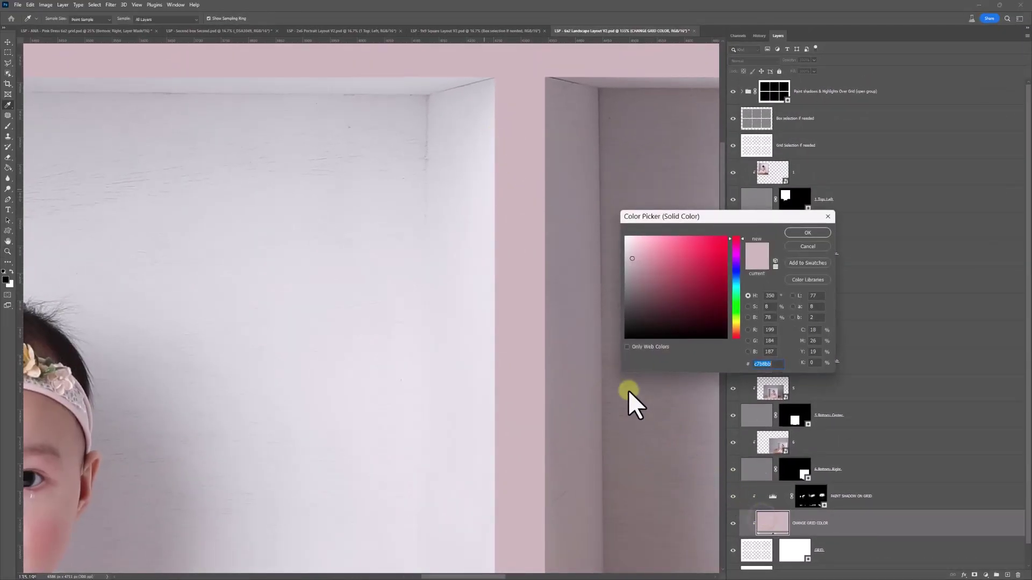
pyautogui.click(482, 246)
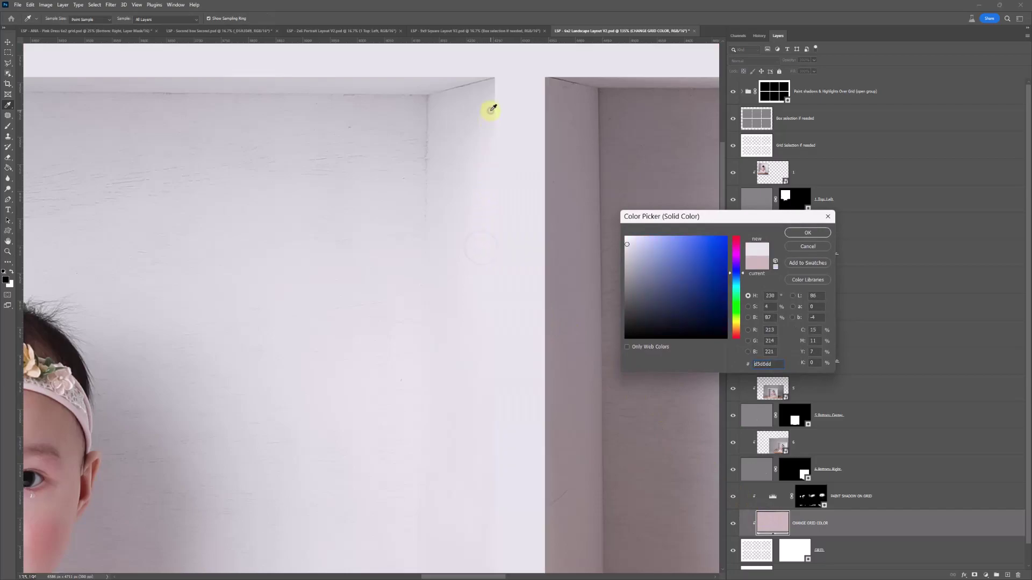
pyautogui.click(483, 87)
pyautogui.click(491, 430)
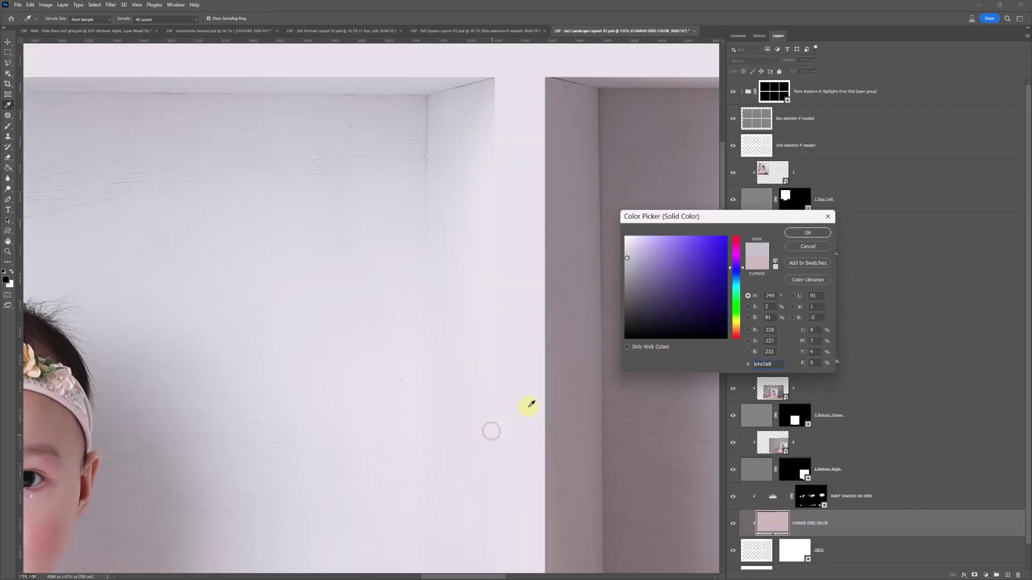
pyautogui.click(790, 233)
# Switch to a Soft Round brush of 1457 px with 0% hardness for painting across the whole grid
pyautogui.press('z')
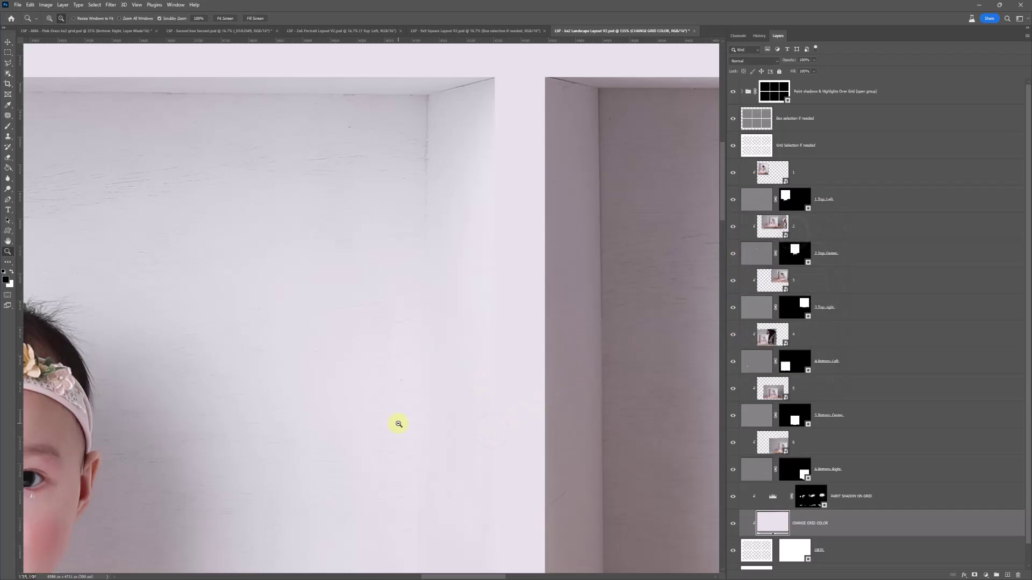
pyautogui.keyDown('alt'); pyautogui.click(398, 424); pyautogui.keyUp('alt')
pyautogui.keyDown('alt'); pyautogui.click(398, 424); pyautogui.keyUp('alt')
pyautogui.keyDown('alt'); pyautogui.click(399, 424); pyautogui.keyUp('alt')
pyautogui.keyDown('alt'); pyautogui.click(398, 424); pyautogui.keyUp('alt')
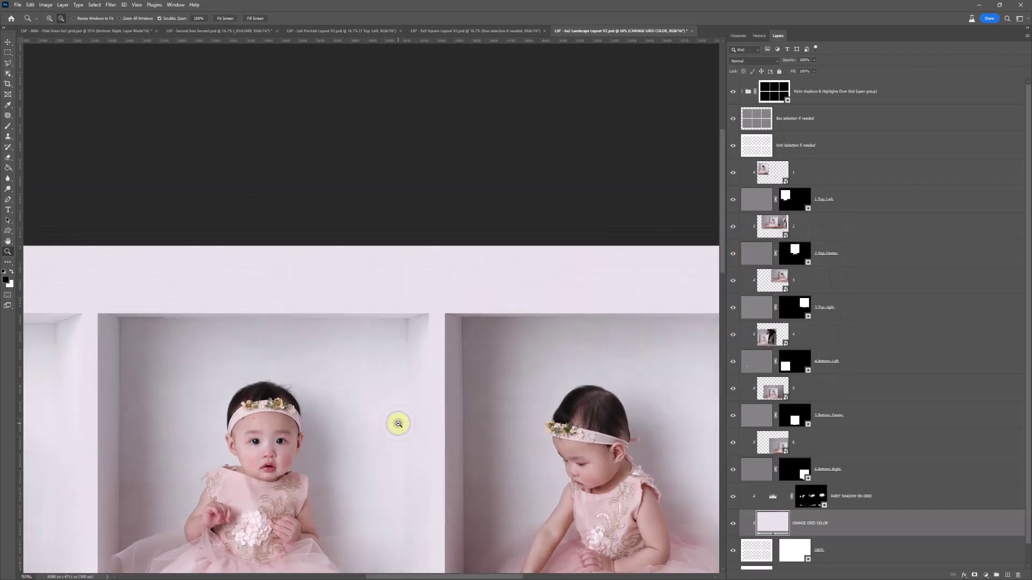
pyautogui.keyDown('alt'); pyautogui.click(398, 423); pyautogui.keyUp('alt')
pyautogui.press('b')
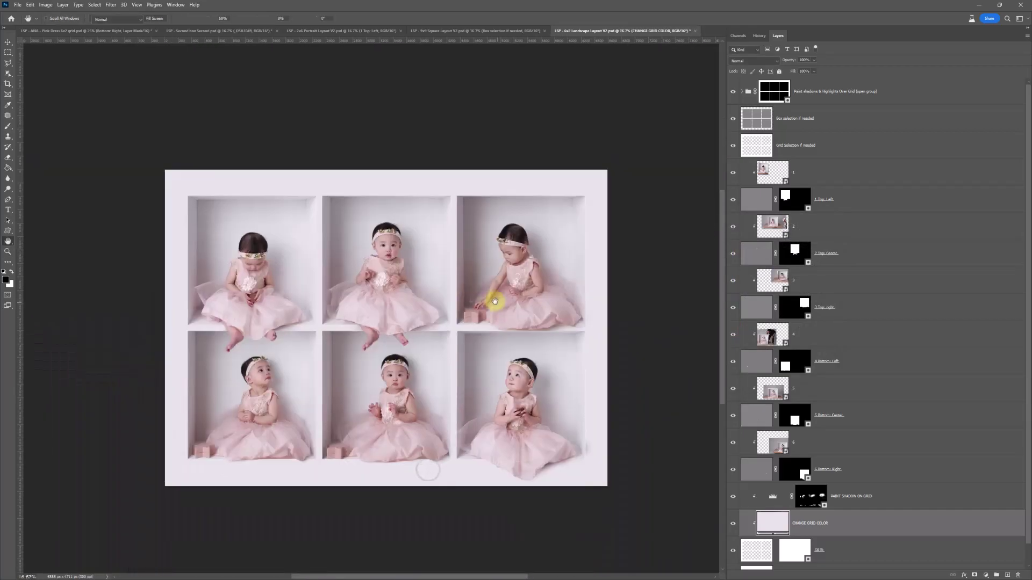
pyautogui.rightClick(500, 303)
pyautogui.click(588, 322)
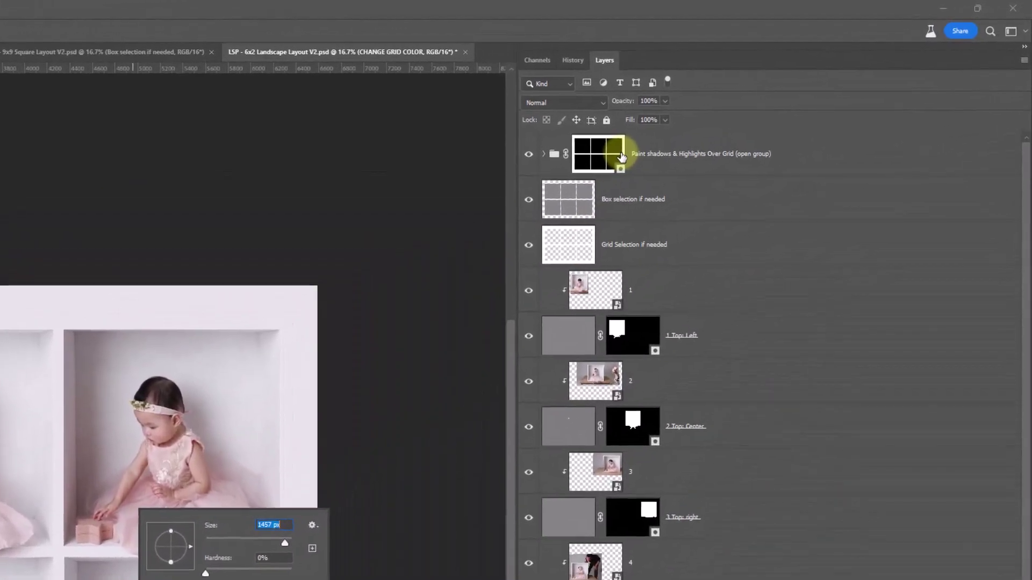
# Expand the Paint shadows & Highlights Over Grid group, select its highlight and shadow masks, and lower the brush flow
pyautogui.click(622, 157)
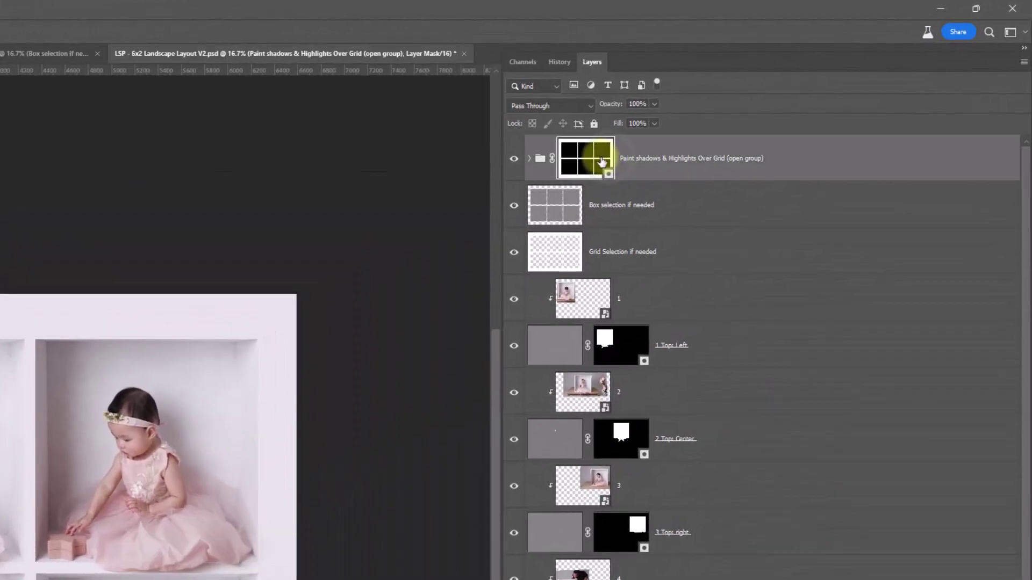
pyautogui.click(529, 159)
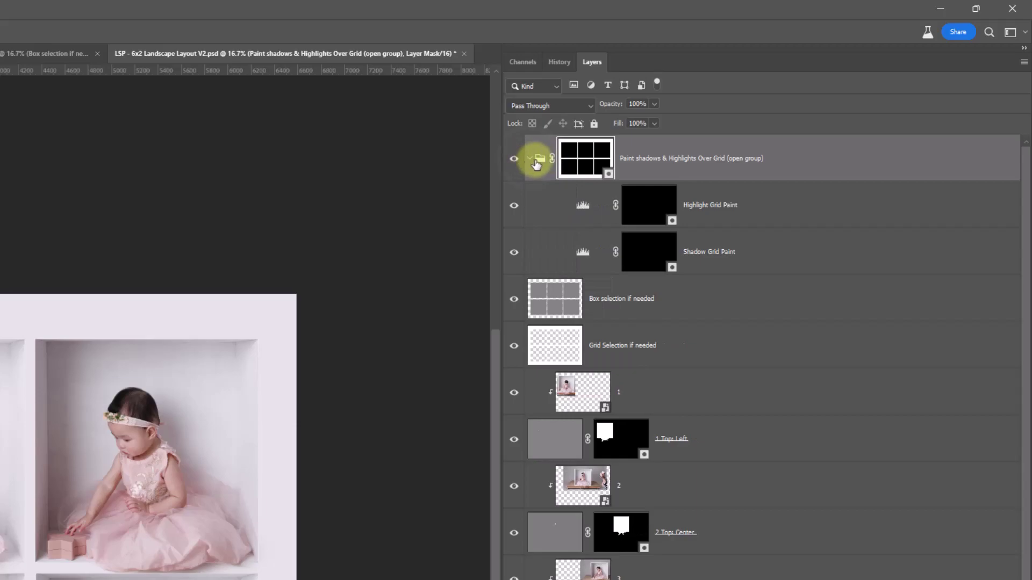
pyautogui.click(639, 204)
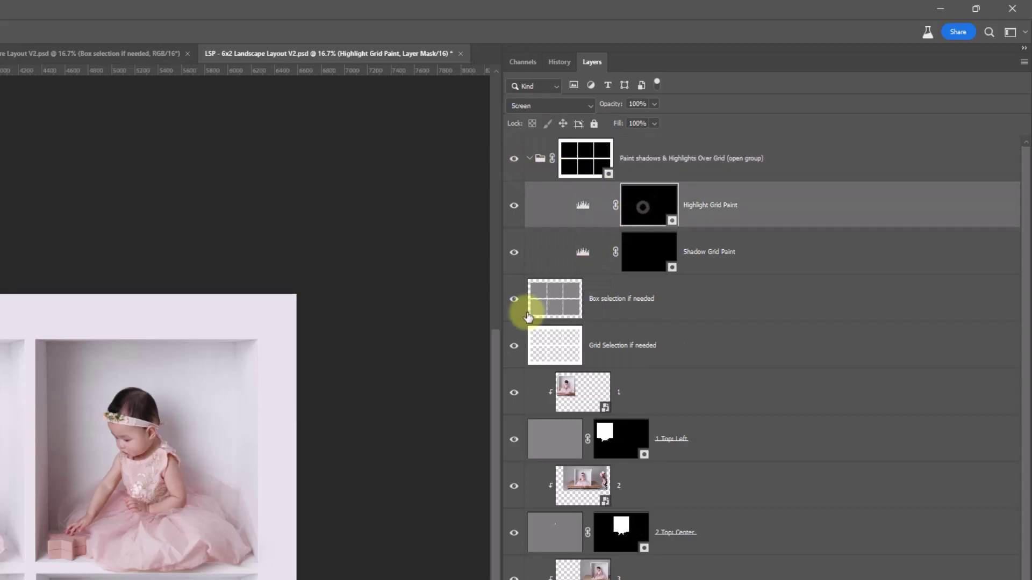
pyautogui.click(657, 262)
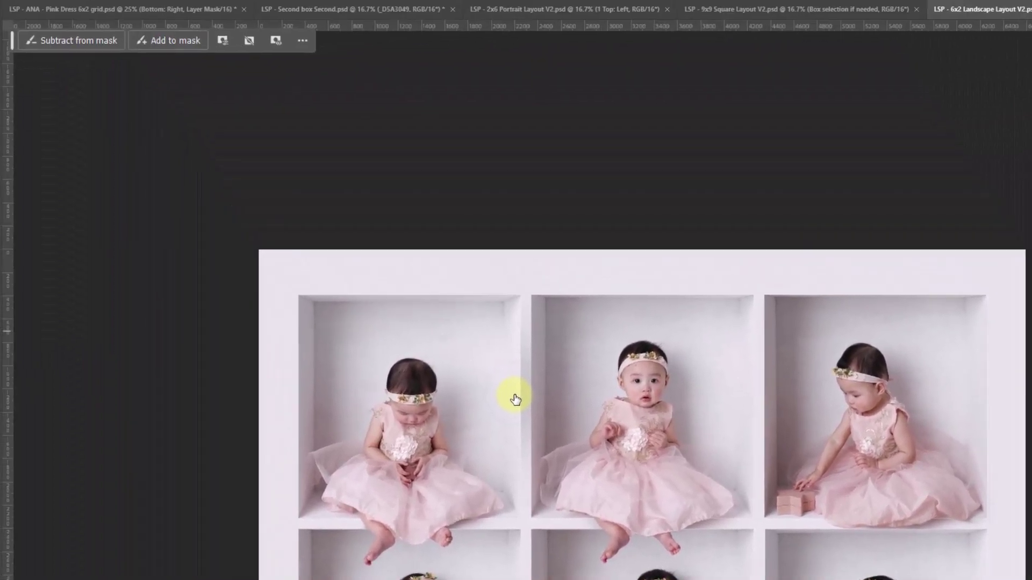
pyautogui.moveTo(394, 32); pyautogui.dragTo(337, 33)
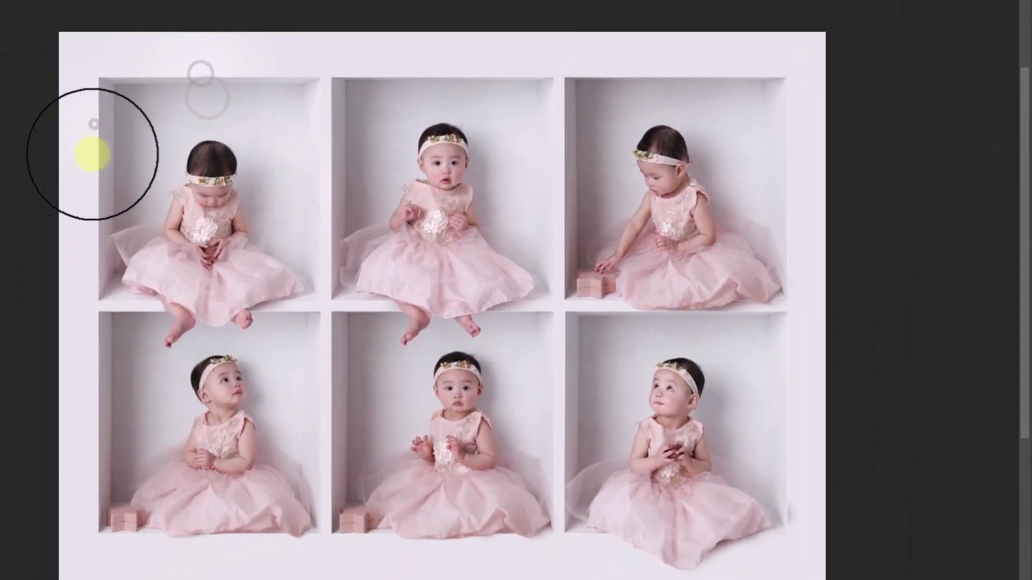
# Paint soft highlights with Highlight Grid Paint along the grid's left border and the dividers between the boxes
pyautogui.click(87, 194)
pyautogui.click(83, 262)
pyautogui.click(72, 207)
pyautogui.click(66, 96)
pyautogui.click(322, 182)
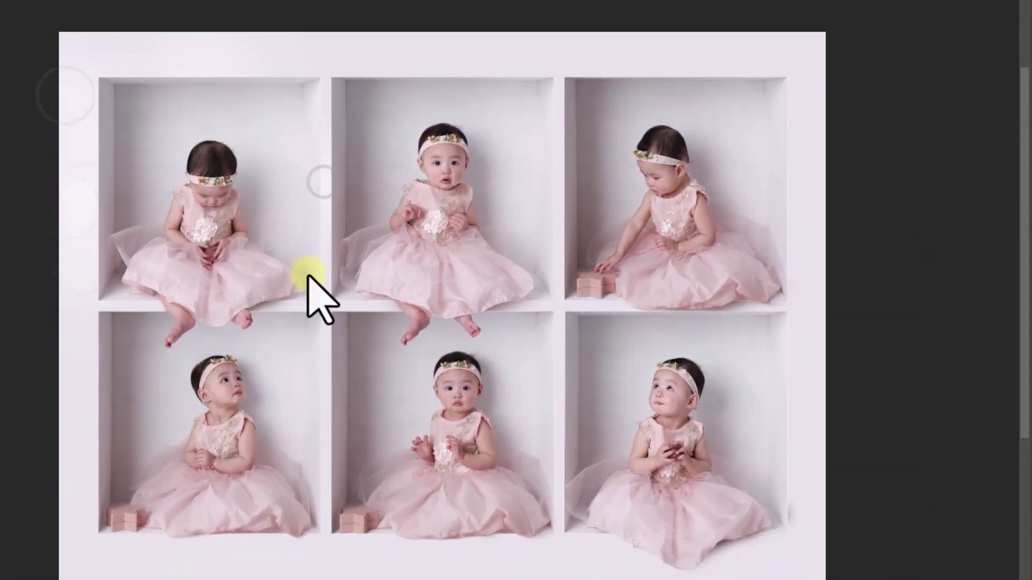
pyautogui.click(533, 149)
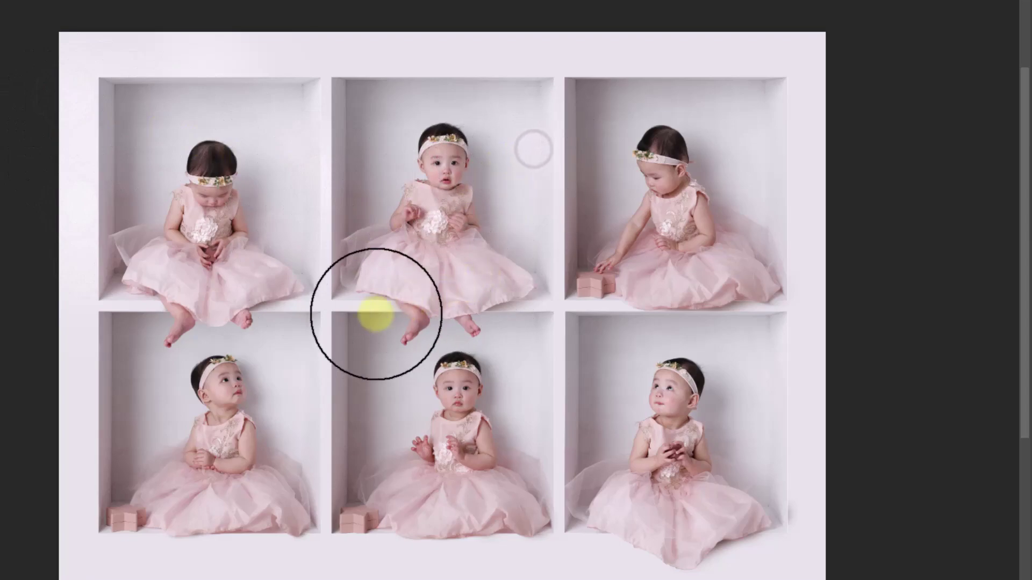
pyautogui.click(325, 330)
pyautogui.click(534, 321)
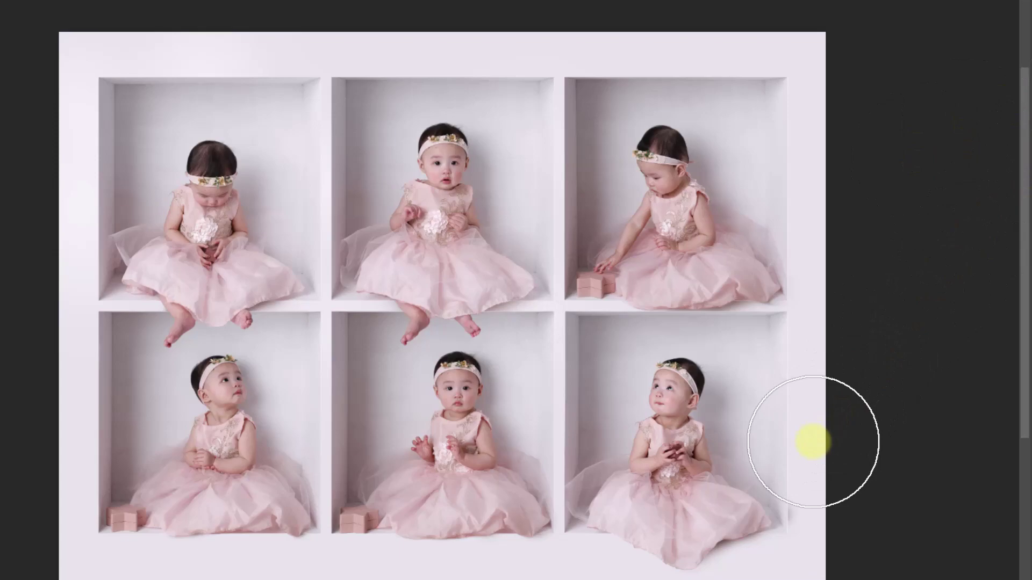
# Paint soft shadows with Shadow Grid Paint along the grid's right border, lower right corner and the divider beside box 6
pyautogui.moveTo(814, 440); pyautogui.dragTo(758, 543)
pyautogui.click(800, 453)
pyautogui.click(807, 183)
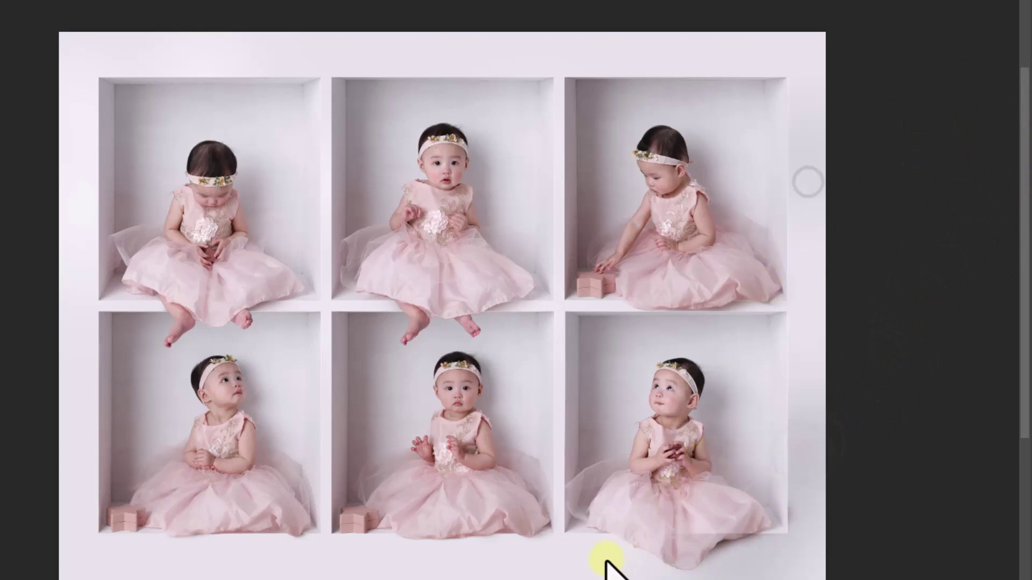
pyautogui.click(604, 560)
pyautogui.click(583, 414)
pyautogui.click(792, 325)
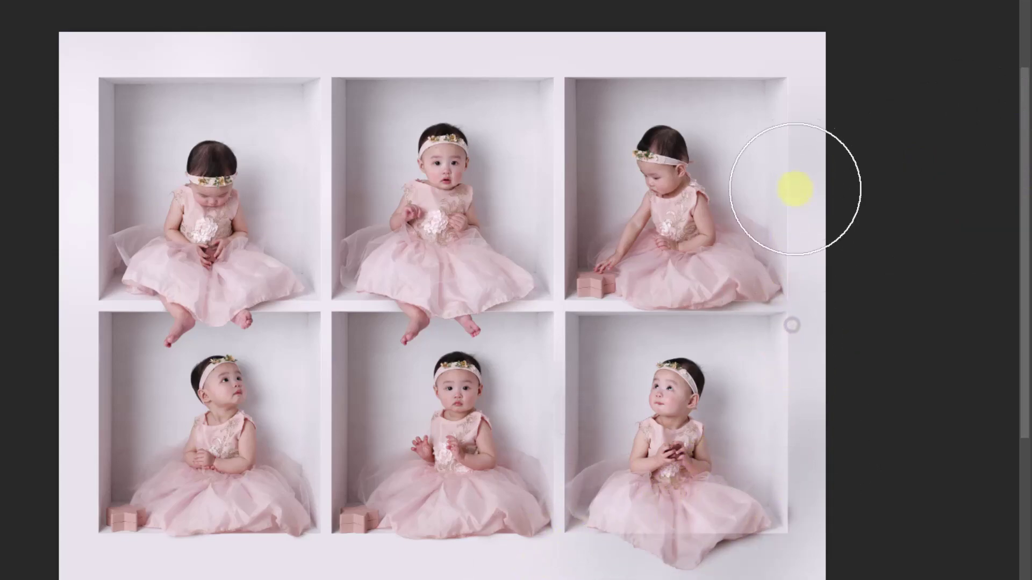
pyautogui.click(794, 180)
pyautogui.click(804, 250)
pyautogui.click(736, 469)
pyautogui.click(569, 405)
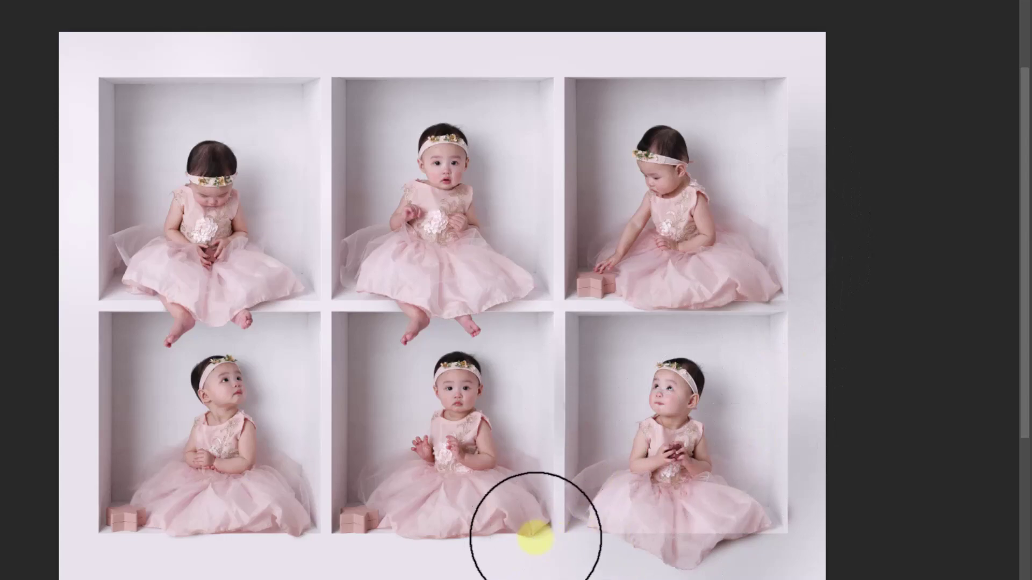
pyautogui.click(503, 546)
pyautogui.moveTo(663, 408)
pyautogui.mouseDown()
pyautogui.moveTo(653, 414)
pyautogui.moveTo(675, 399)
pyautogui.mouseUp()
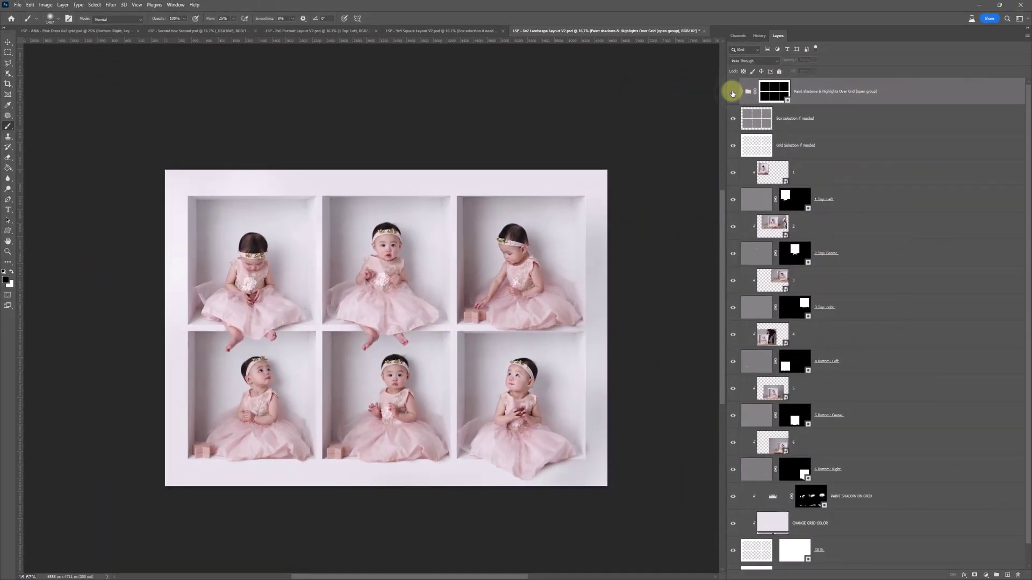
# Hide and reshow the Paint shadows & Highlights Over Grid group to compare, and select the PAINT SHADOW ON GRID mask
pyautogui.click(732, 92)
pyautogui.click(732, 92)
pyautogui.click(814, 498)
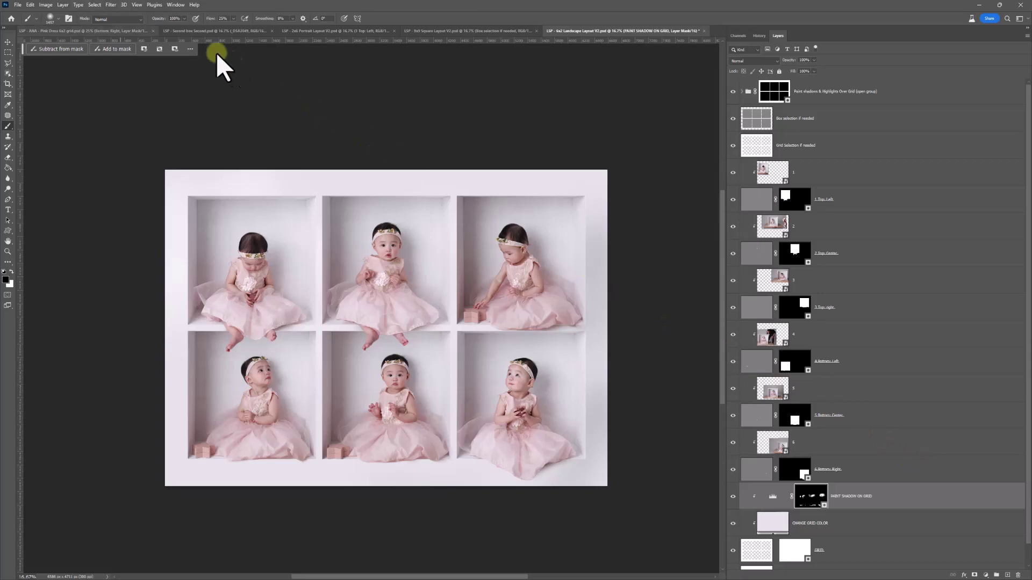
# Switch to the Second box Second.psd document and open the top left photo's _DSA3049 smart object to view the original
pyautogui.click(179, 30)
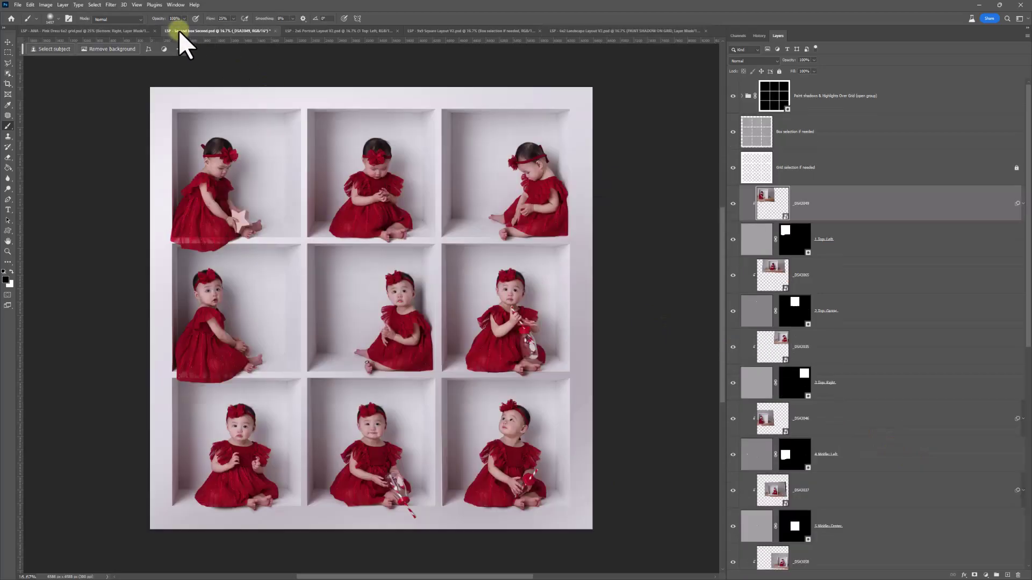
pyautogui.click(734, 205)
pyautogui.click(734, 206)
pyautogui.click(162, 231)
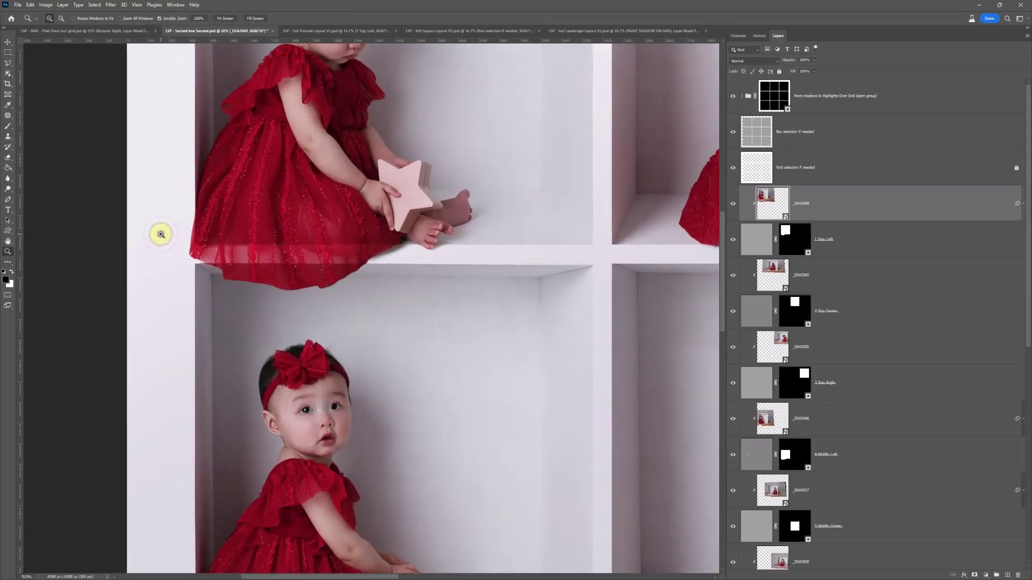
pyautogui.click(162, 234)
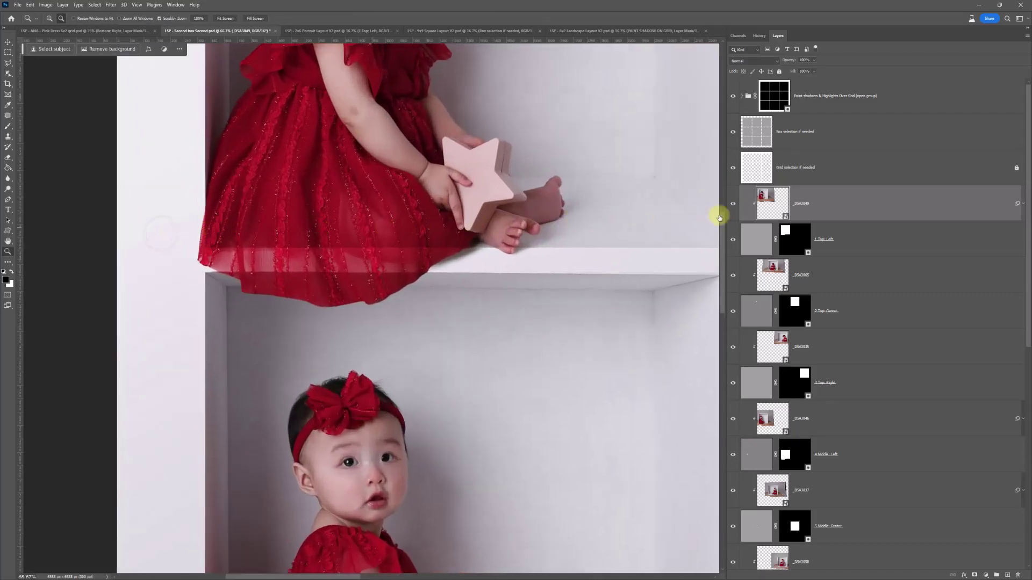
pyautogui.doubleClick(783, 216)
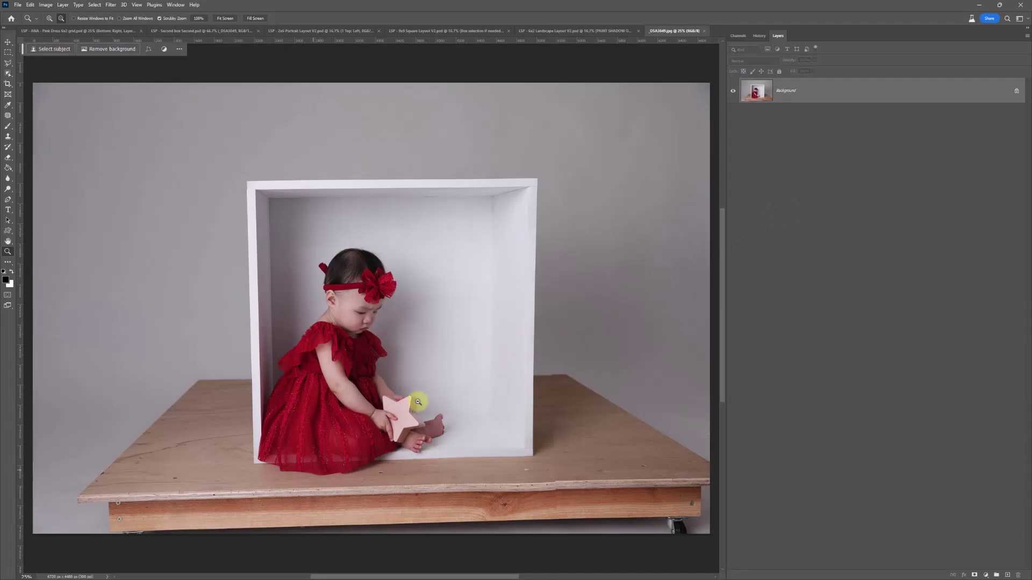
# Sample the red of the dress as the foreground color, inspect the hem in the original photo up close, and close _DSA3049.jpg
pyautogui.press('b')
pyautogui.keyDown('alt'); pyautogui.click(301, 461); pyautogui.keyUp('alt')
pyautogui.press('z')
pyautogui.moveTo(302, 460); pyautogui.dragTo(299, 463)
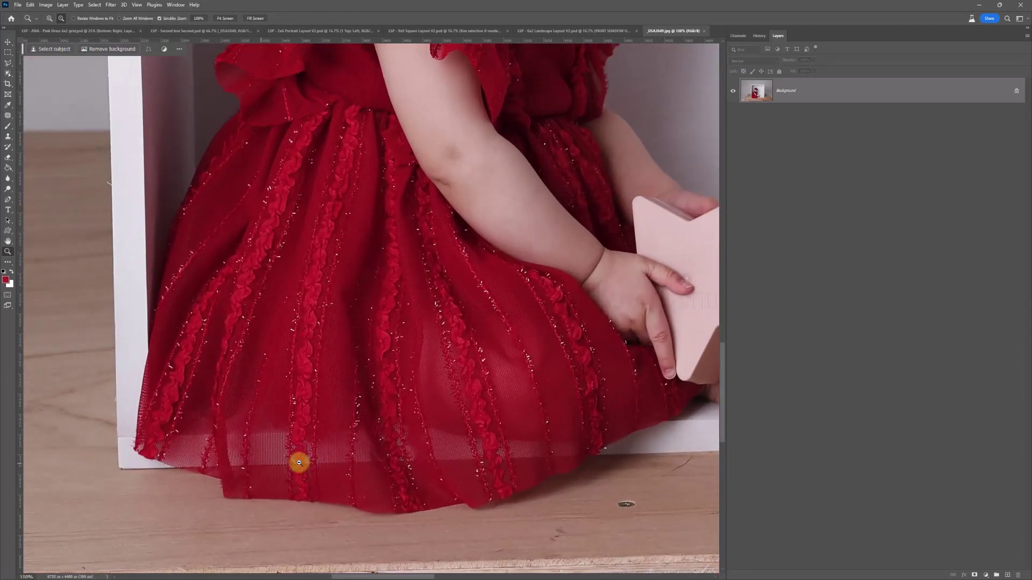
pyautogui.click(704, 31)
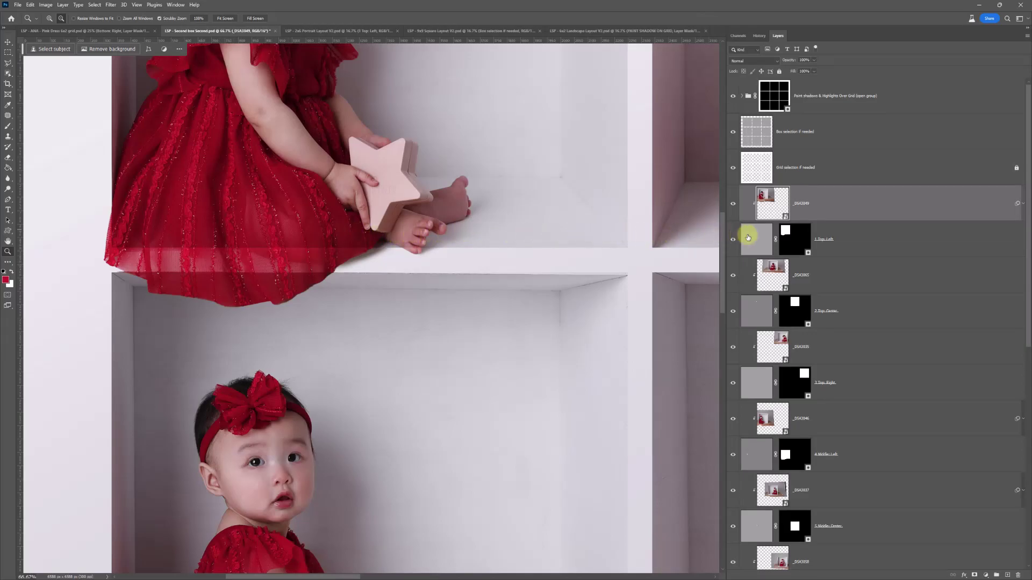
# Disable and re-enable the 1 Top Left layer mask to compare the unmasked photo with the boxed dress
pyautogui.keyDown('shift'); pyautogui.click(791, 237); pyautogui.keyUp('shift')
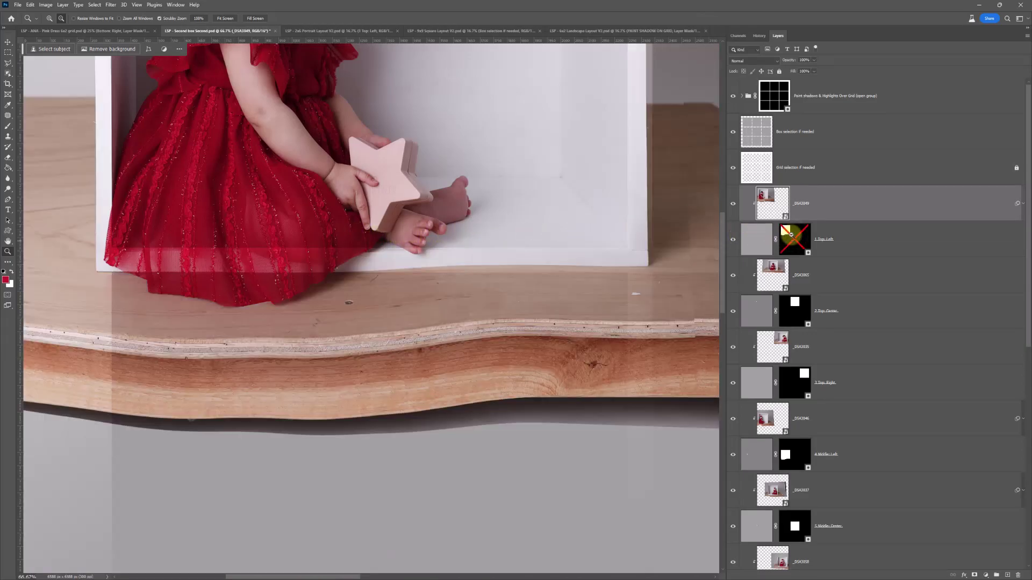
pyautogui.keyDown('shift'); pyautogui.click(787, 237); pyautogui.keyUp('shift')
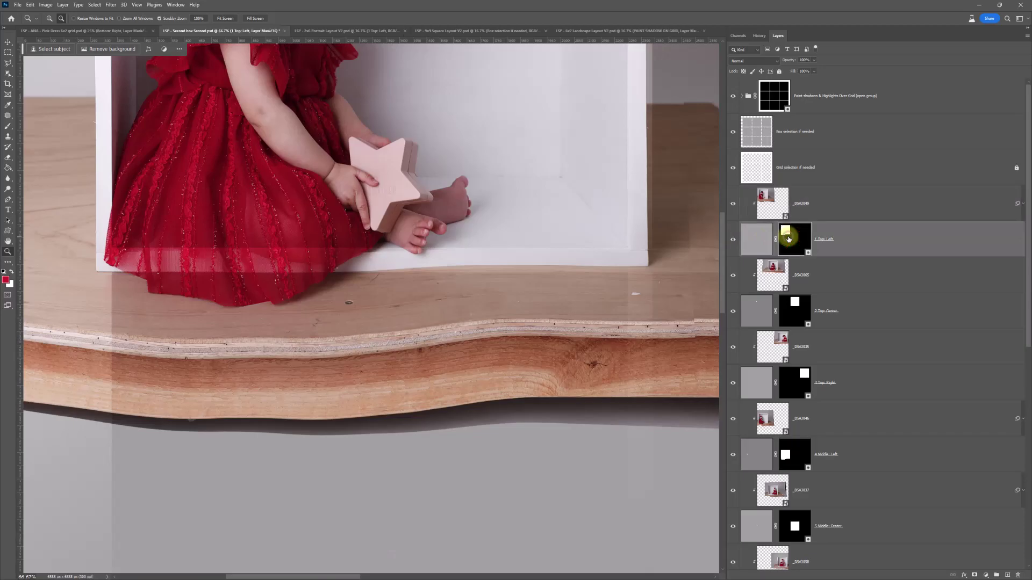
pyautogui.keyDown('alt'); pyautogui.click(357, 383); pyautogui.keyUp('alt')
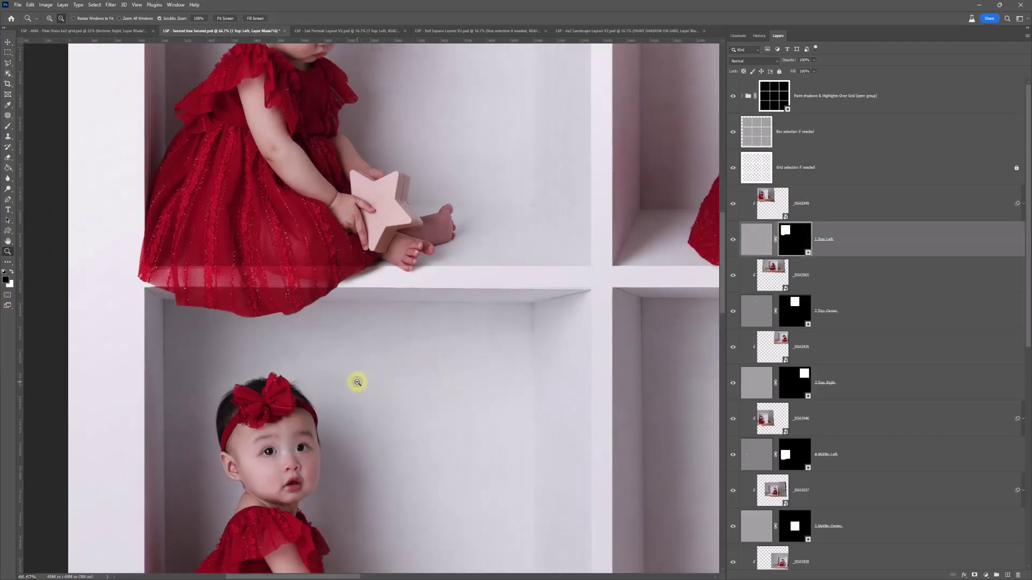
# Examine how dresses, feet and props overlap the grid across all boxes, including the bottle and straw in the bottom center box
pyautogui.keyDown('alt'); pyautogui.click(357, 383); pyautogui.keyUp('alt')
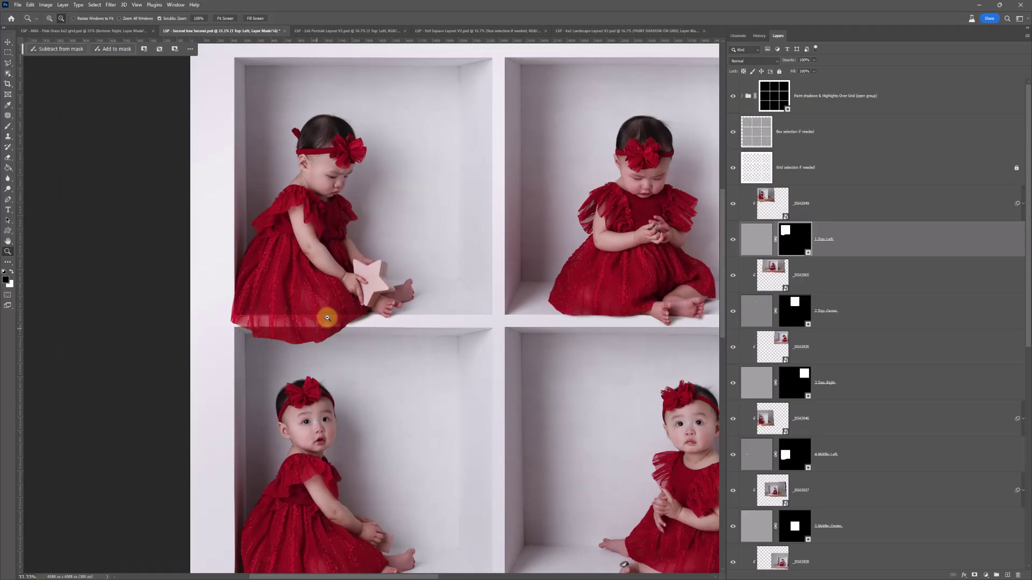
pyautogui.keyDown('alt'); pyautogui.click(386, 397); pyautogui.keyUp('alt')
pyautogui.press('space')
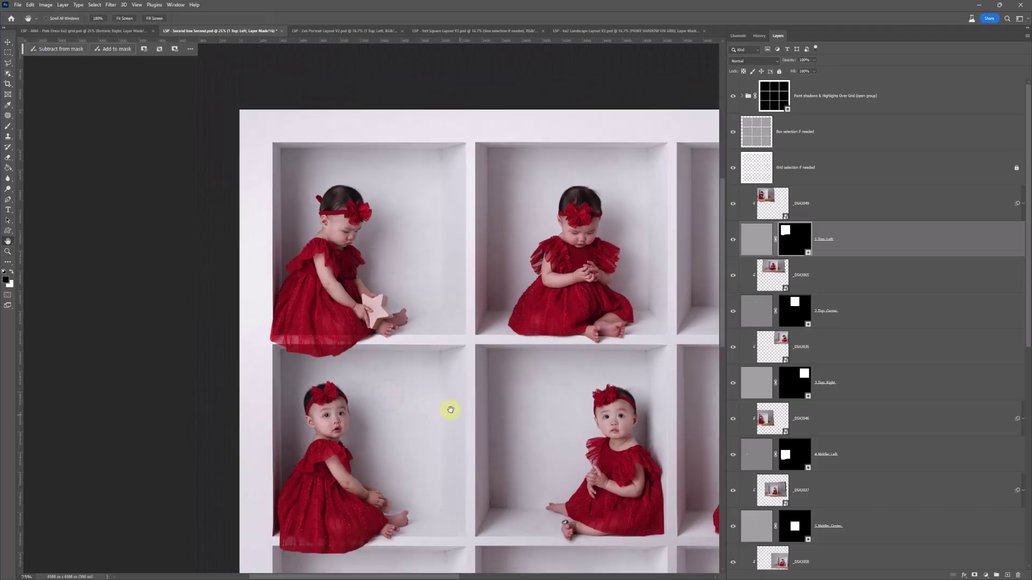
pyautogui.moveTo(450, 410); pyautogui.dragTo(347, 346)
pyautogui.moveTo(458, 386); pyautogui.dragTo(355, 318)
pyautogui.moveTo(452, 360); pyautogui.dragTo(476, 223)
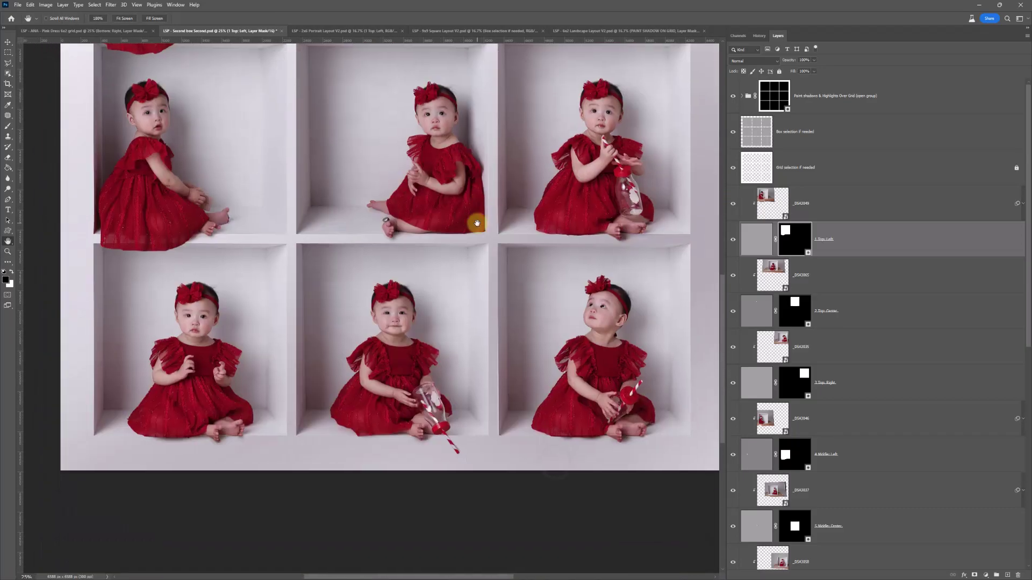
pyautogui.click(424, 430)
pyautogui.click(422, 446)
pyautogui.click(430, 454)
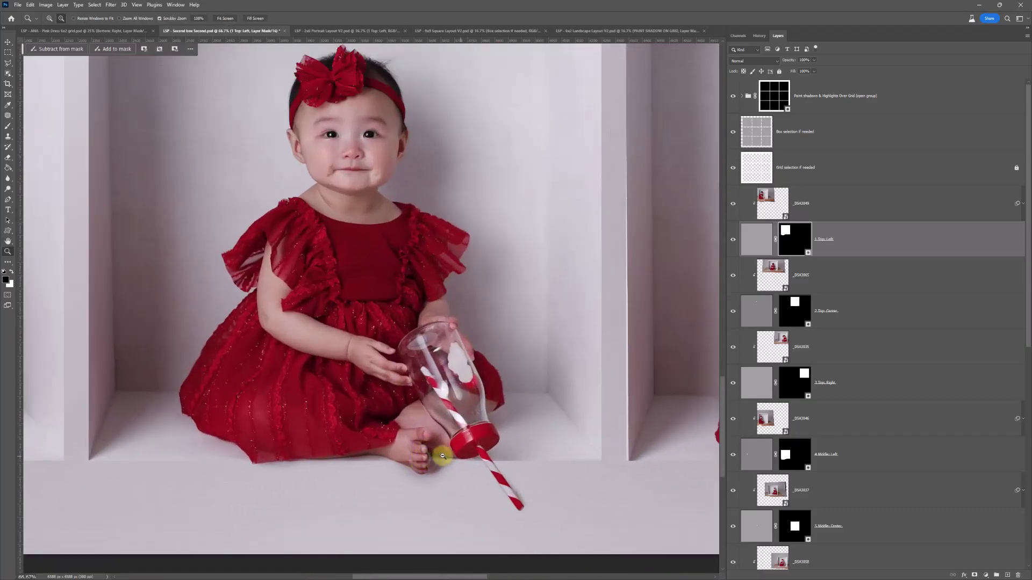
pyautogui.keyDown('alt'); pyautogui.click(501, 445); pyautogui.keyUp('alt')
pyautogui.keyDown('alt'); pyautogui.click(494, 442); pyautogui.keyUp('alt')
pyautogui.keyDown('alt'); pyautogui.click(501, 445); pyautogui.keyUp('alt')
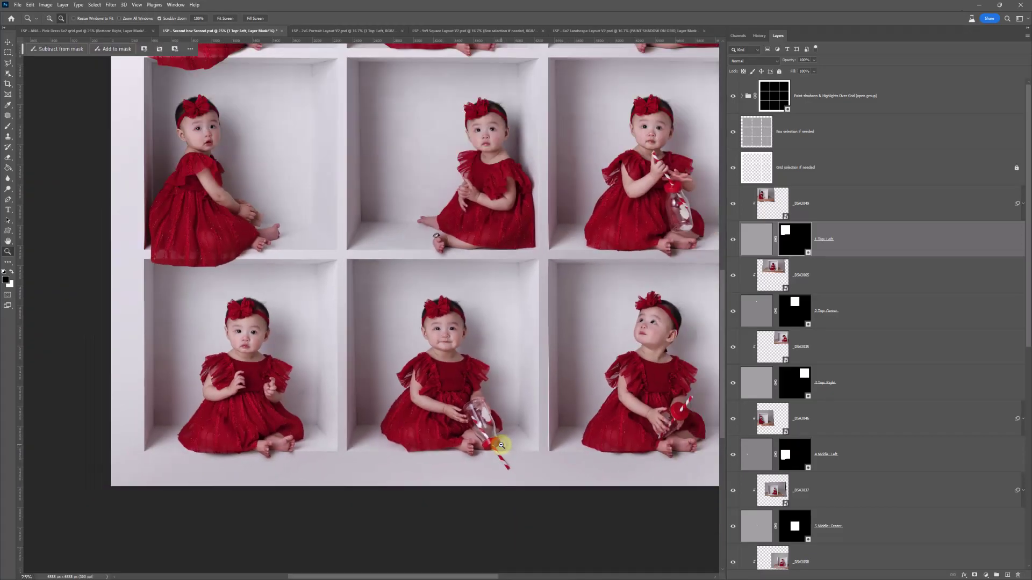
# Hide the Paint shadows & Highlights Over Grid group, and toggle PAINT SHADOW ON GRID to compare the shadow beneath the bottom center foot
pyautogui.click(732, 98)
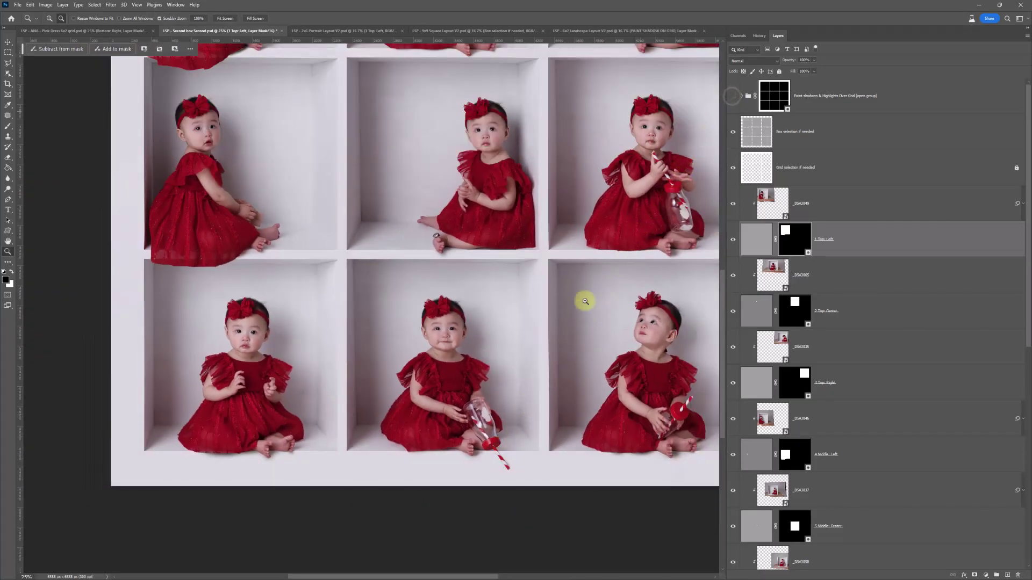
pyautogui.click(473, 454)
pyautogui.click(474, 456)
pyautogui.click(474, 456)
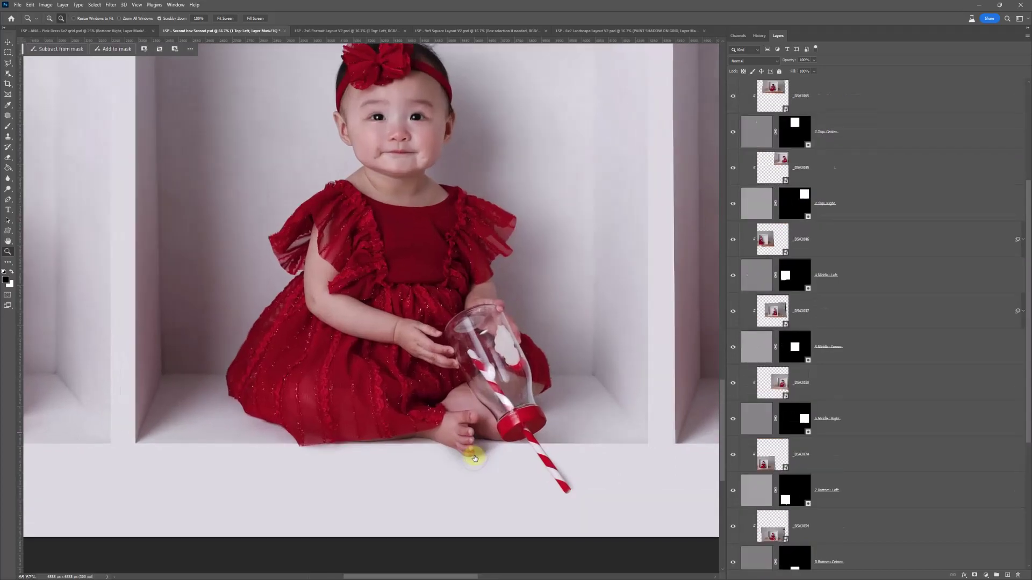
pyautogui.click(486, 457)
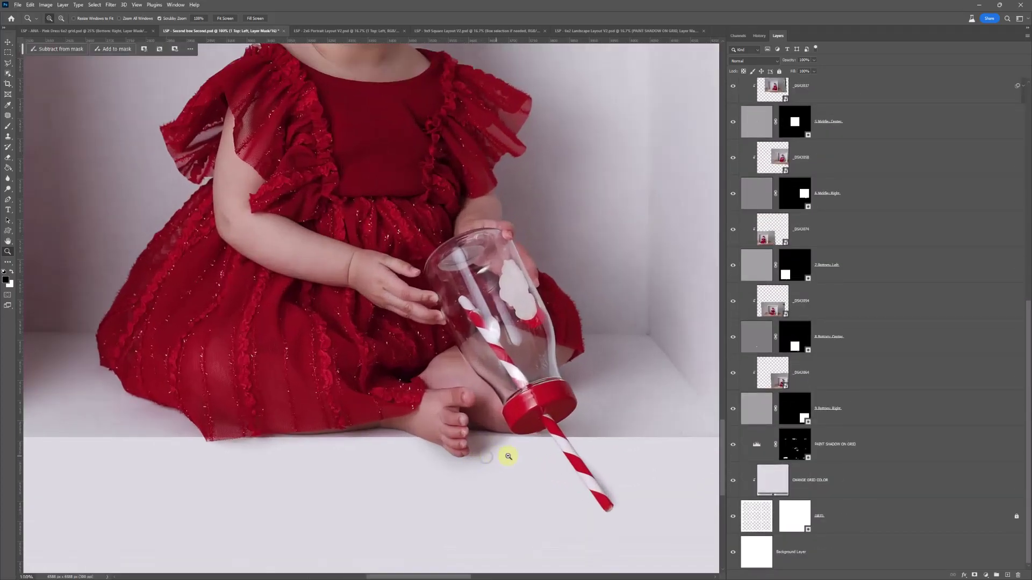
pyautogui.click(732, 446)
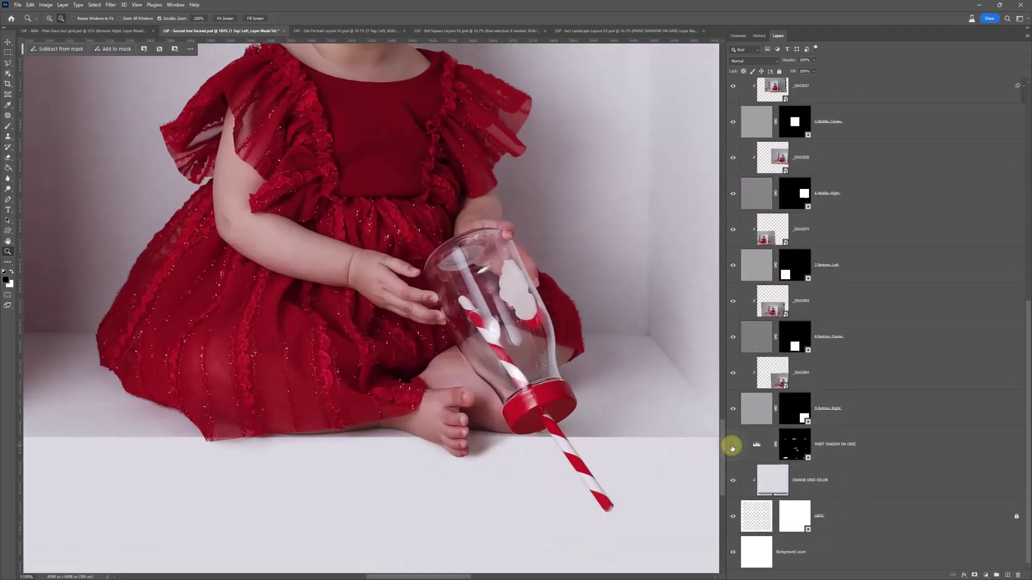
pyautogui.click(732, 446)
pyautogui.scroll(6, 749, 448)
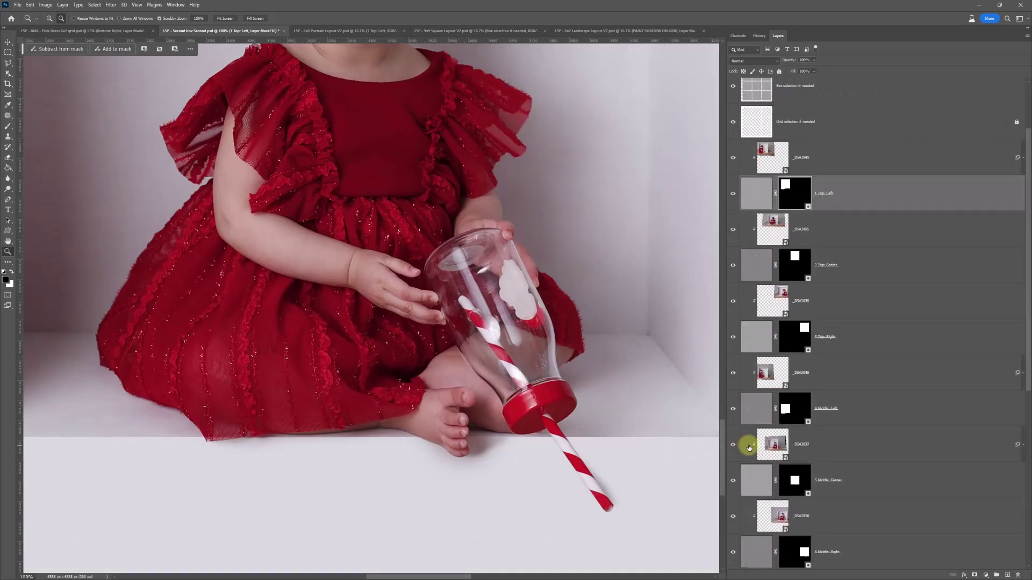
# Load the Grid selection if needed layer as a selection, subtract the box layer masks from it, and clear the selection
pyautogui.click(755, 139)
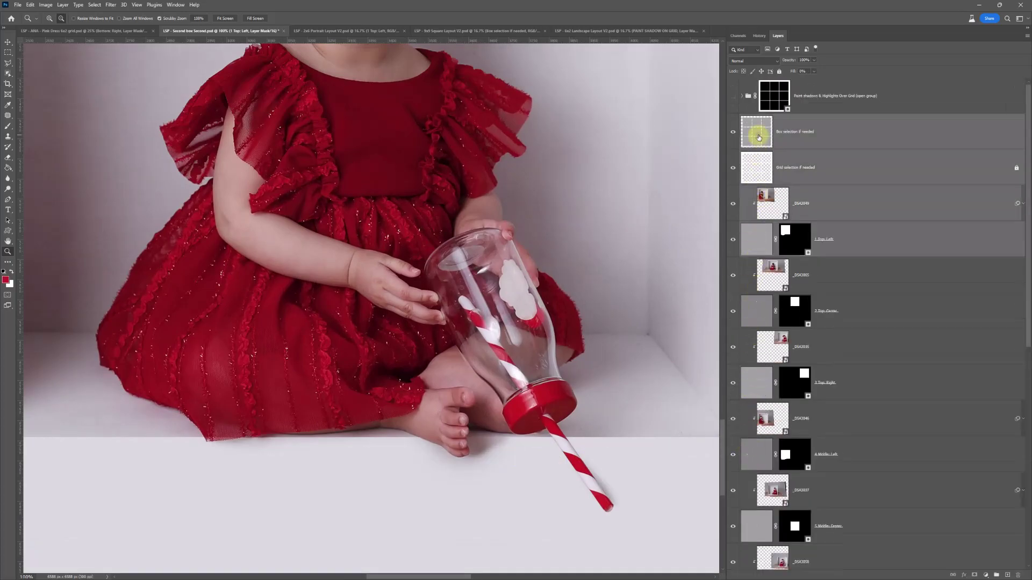
pyautogui.keyDown('ctrl'); pyautogui.click(755, 140); pyautogui.keyUp('ctrl')
pyautogui.click(753, 168)
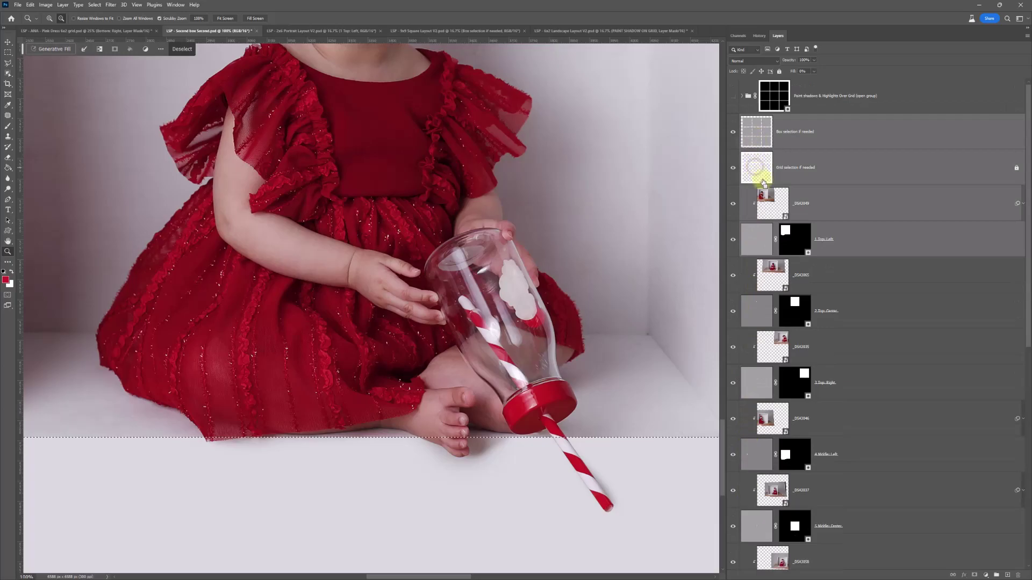
pyautogui.click(792, 232)
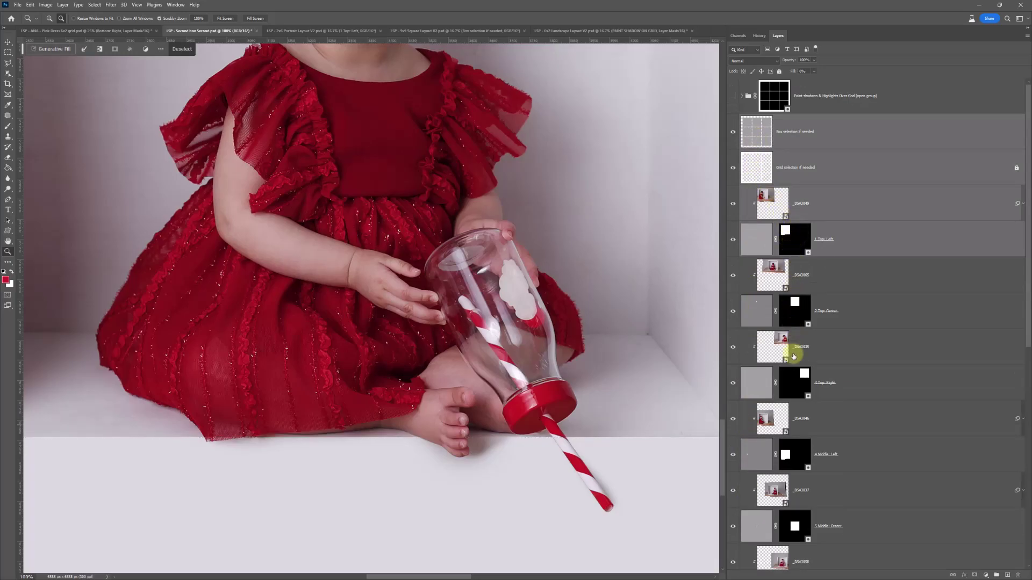
pyautogui.keyDown('ctrl'); pyautogui.click(795, 523); pyautogui.keyUp('ctrl')
pyautogui.keyDown('ctrl'); pyautogui.click(795, 457); pyautogui.keyUp('ctrl')
pyautogui.scroll(-6, 806, 424)
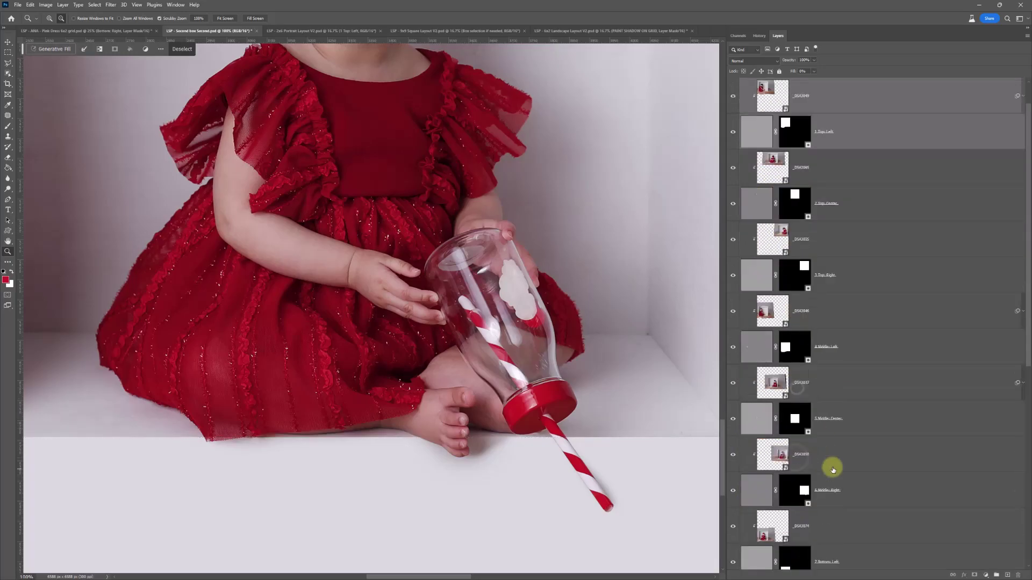
pyautogui.keyDown('ctrl'); pyautogui.keyDown('shift'); pyautogui.click(797, 356); pyautogui.keyUp('shift'); pyautogui.keyUp('ctrl')
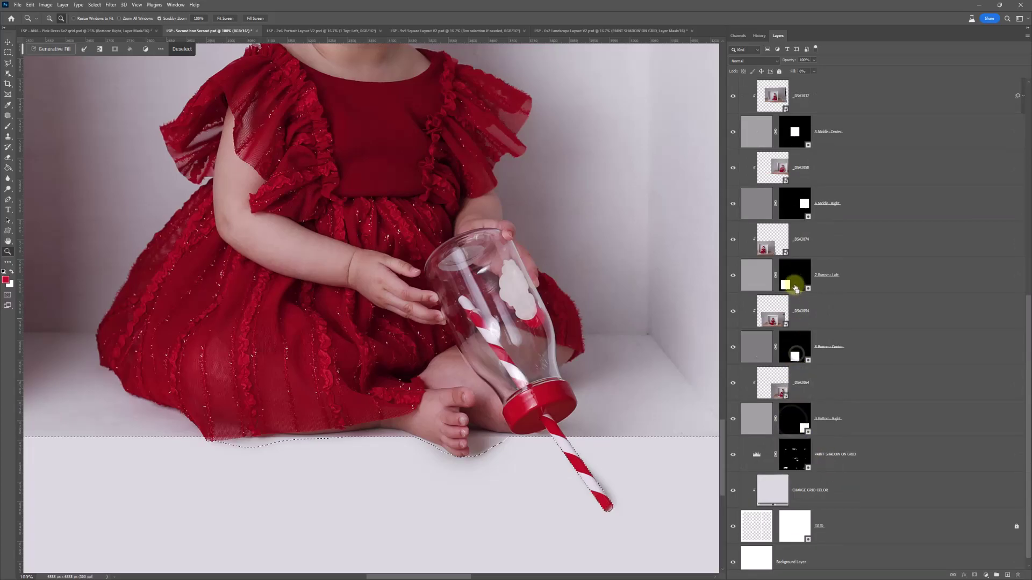
pyautogui.keyDown('ctrl'); pyautogui.keyDown('shift'); pyautogui.click(794, 276); pyautogui.keyUp('shift'); pyautogui.keyUp('ctrl')
pyautogui.keyDown('ctrl'); pyautogui.keyDown('shift'); pyautogui.click(798, 205); pyautogui.keyUp('shift'); pyautogui.keyUp('ctrl')
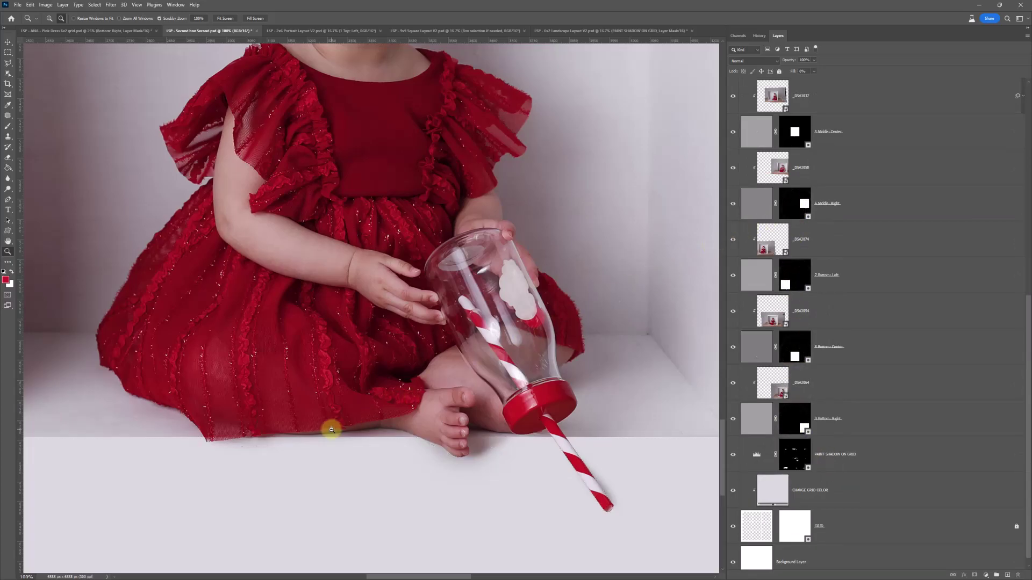
pyautogui.keyDown('alt'); pyautogui.click(329, 426); pyautogui.keyUp('alt')
# Look through the blank Square Layout V2 and Portrait Layout V2 documents, and return to the finished 6x2 Landscape Layout V2 composite
pyautogui.click(434, 29)
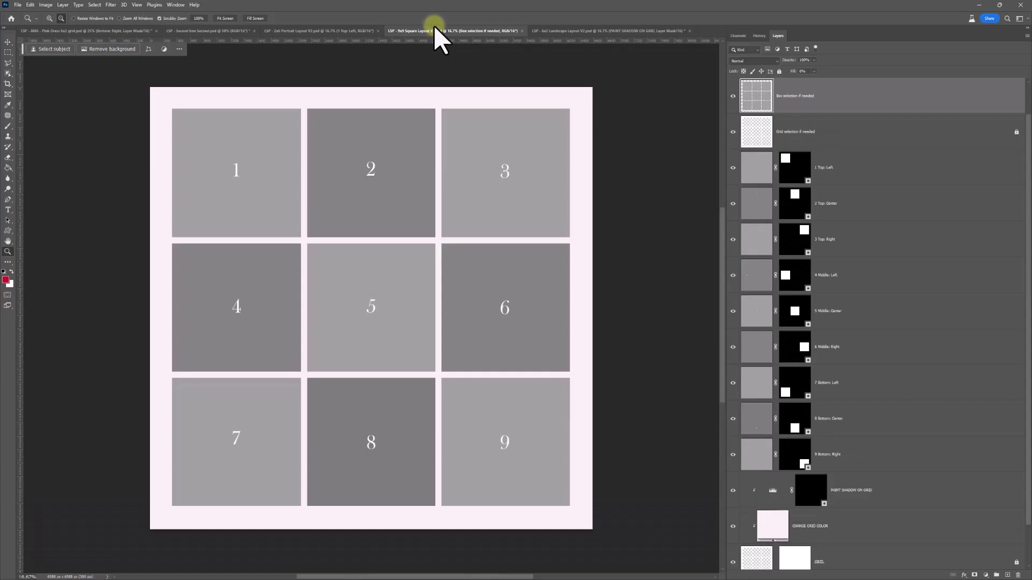
pyautogui.click(539, 32)
pyautogui.click(563, 32)
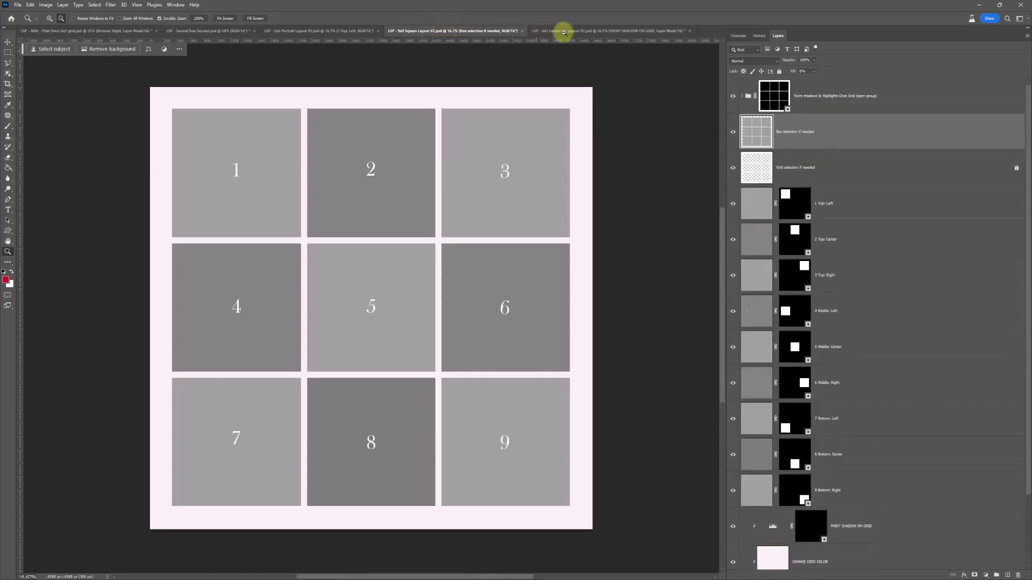
pyautogui.click(503, 30)
pyautogui.click(334, 31)
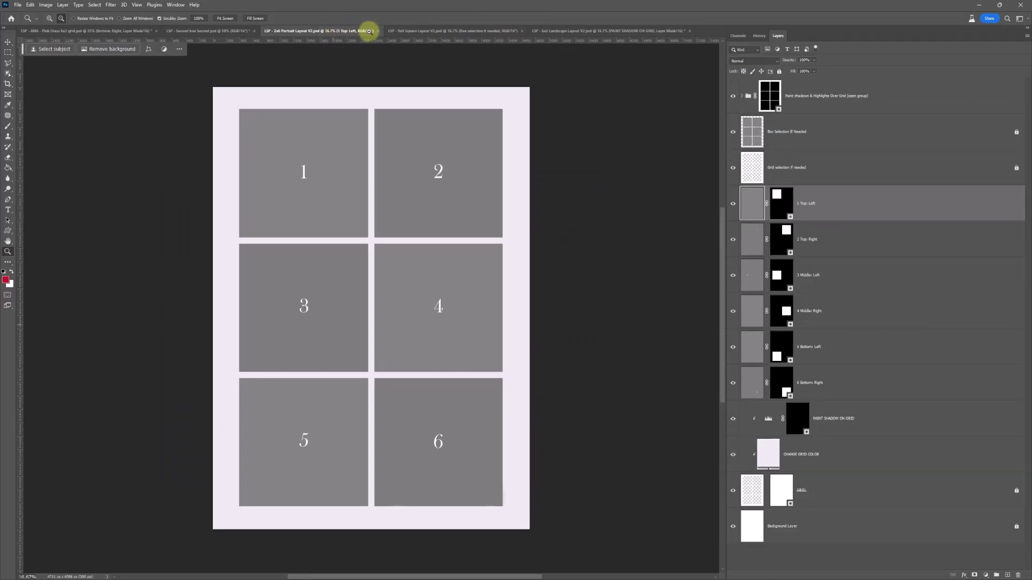
pyautogui.click(422, 31)
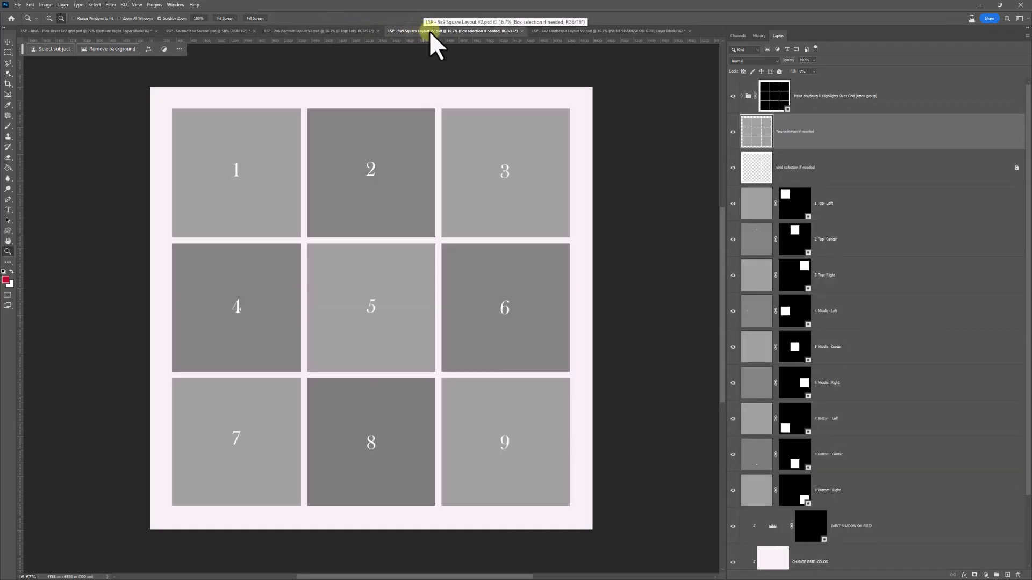
pyautogui.click(606, 31)
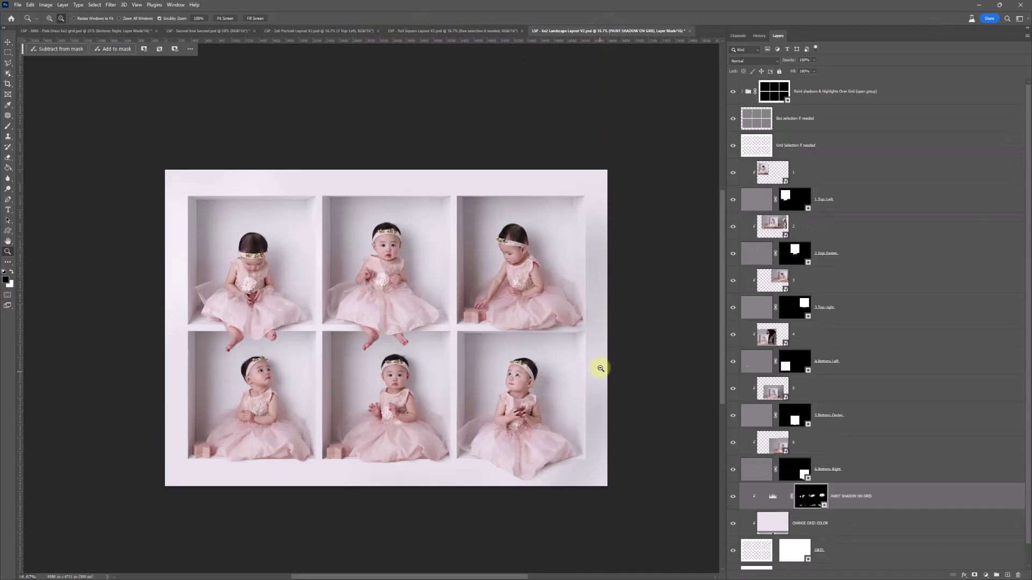